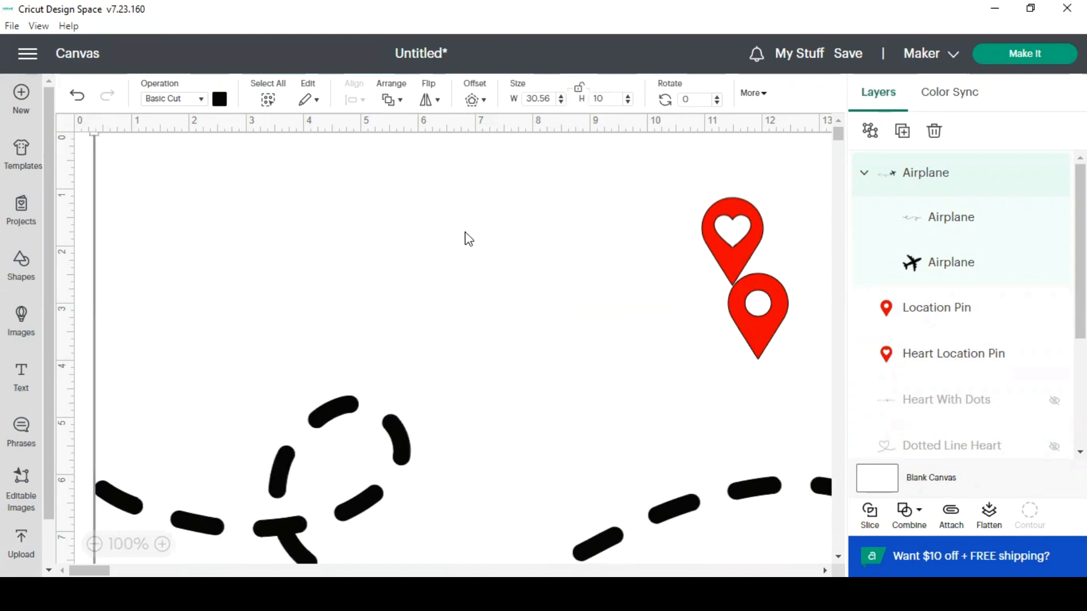
Step: Scale the airplane with its dashed trail proportionally to a width of 5 in and place it beside the red location pins
{"action": "left_click", "coordinate": [579, 88]}
{"action": "left_click_drag", "start_coordinate": [553, 102], "coordinate": [527, 101]}
{"action": "type", "text": "5"}
{"action": "key", "text": "Return"}
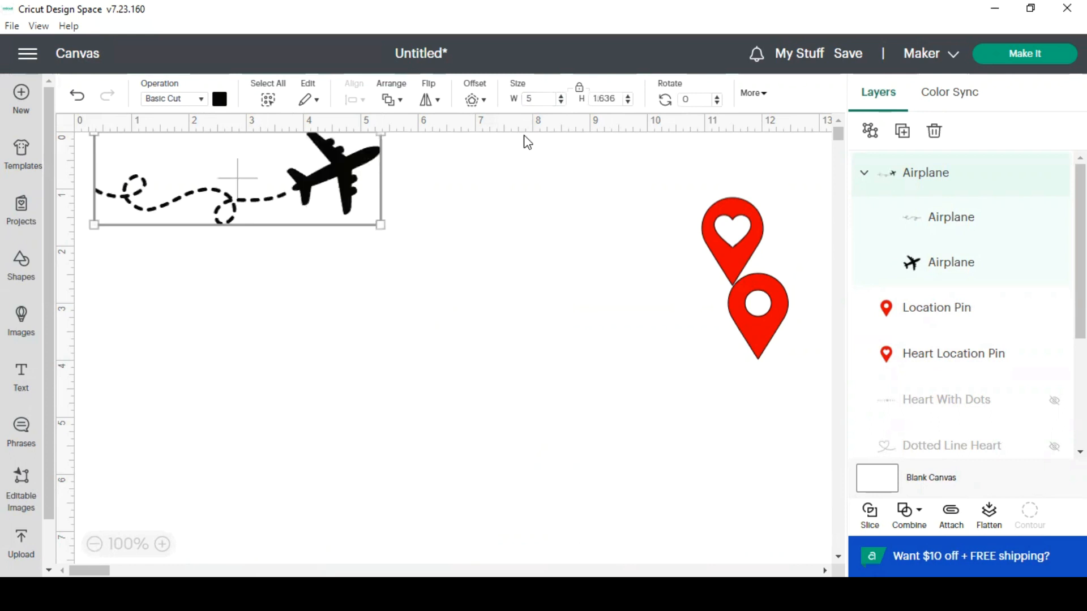
{"action": "left_click_drag", "start_coordinate": [352, 169], "coordinate": [686, 211]}
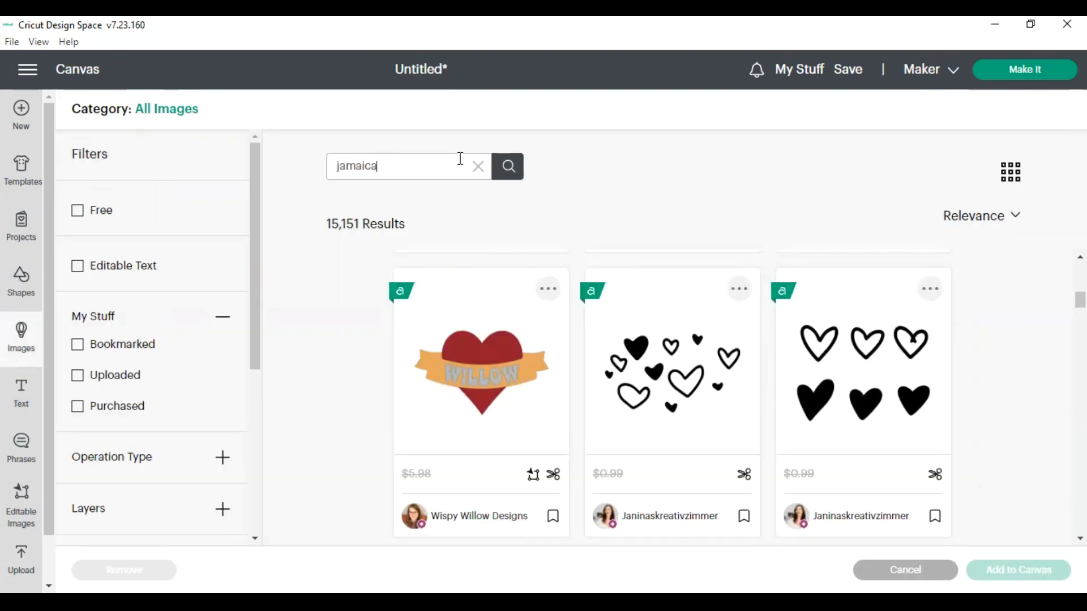
Step: Search the image library for "jamaica" and add the layered cut version of the Jamaica flag heart to the canvas
{"action": "key", "text": "Return"}
{"action": "scroll", "coordinate": [564, 304], "scroll_direction": "down", "scroll_amount": 3}
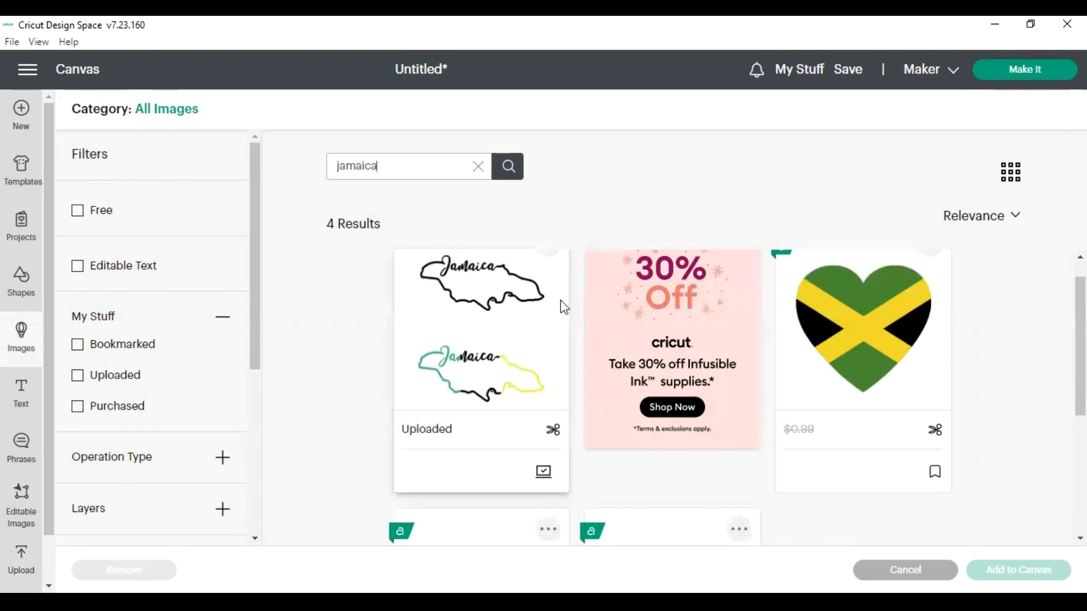
{"action": "left_click", "coordinate": [873, 312]}
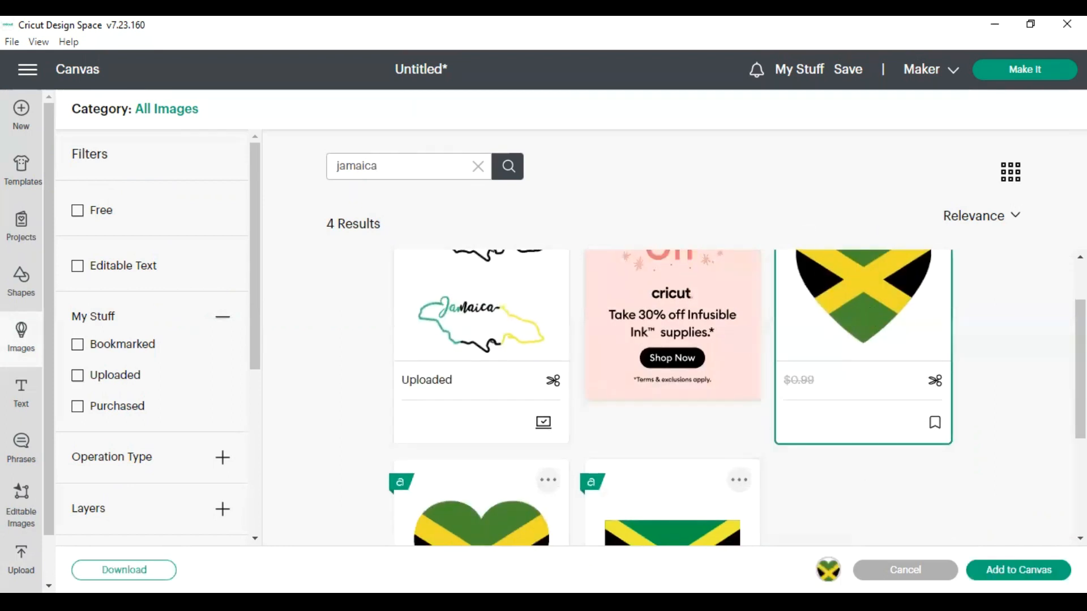
{"action": "scroll", "coordinate": [997, 507], "scroll_direction": "up", "scroll_amount": 2}
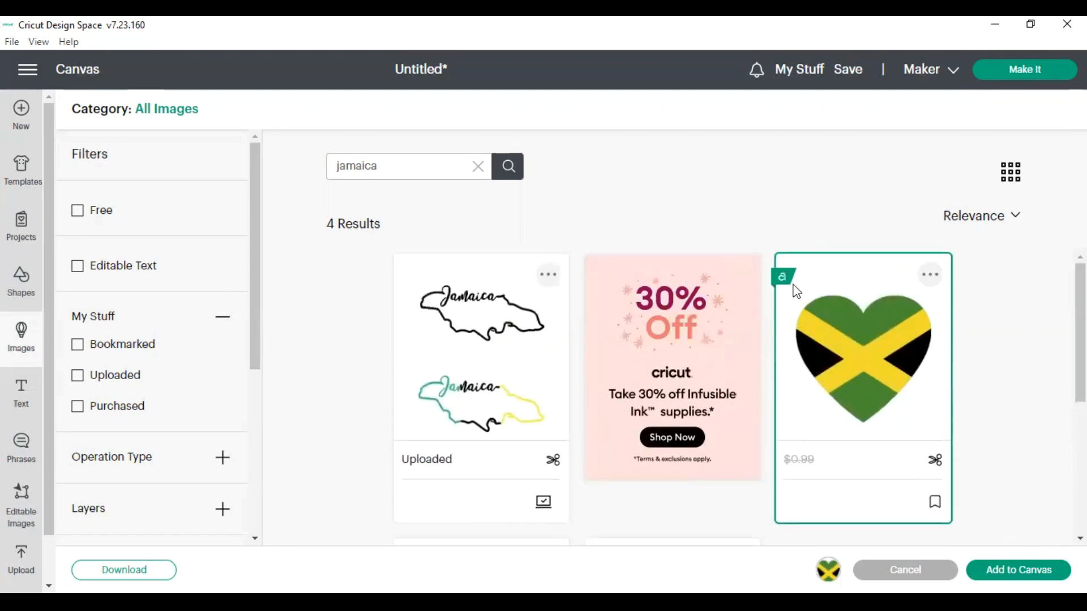
{"action": "scroll", "coordinate": [339, 497], "scroll_direction": "down", "scroll_amount": 4}
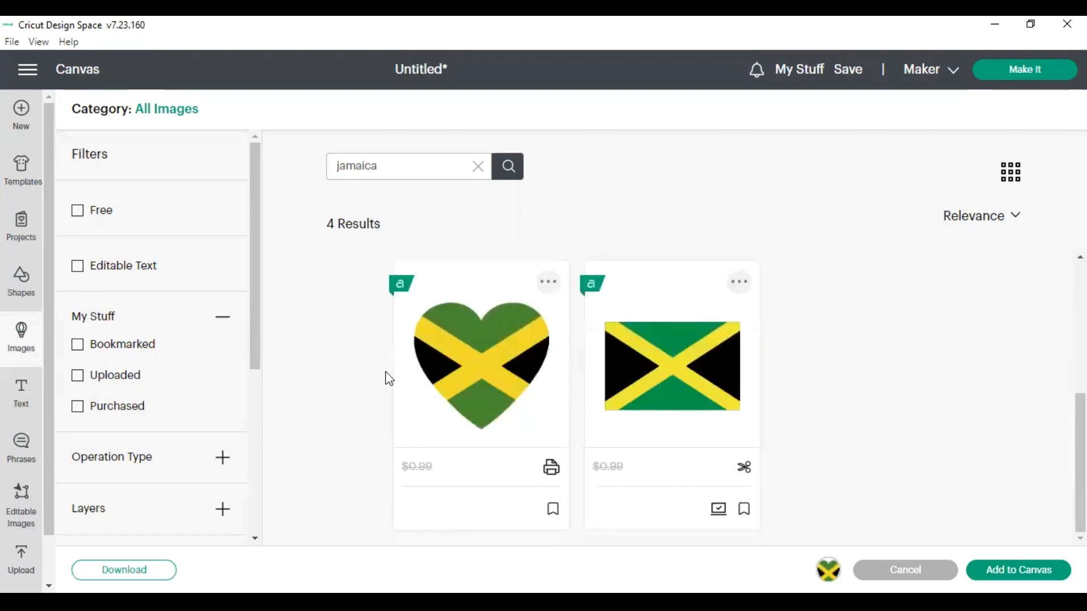
{"action": "left_click", "coordinate": [552, 512]}
{"action": "scroll", "coordinate": [985, 410], "scroll_direction": "up", "scroll_amount": 4}
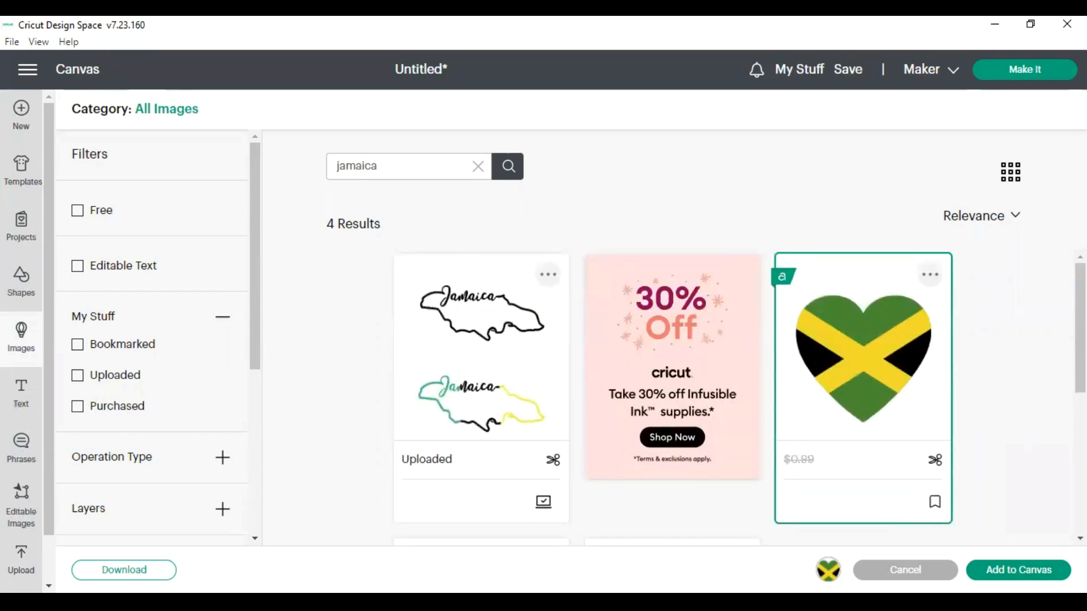
{"action": "left_click", "coordinate": [1018, 570]}
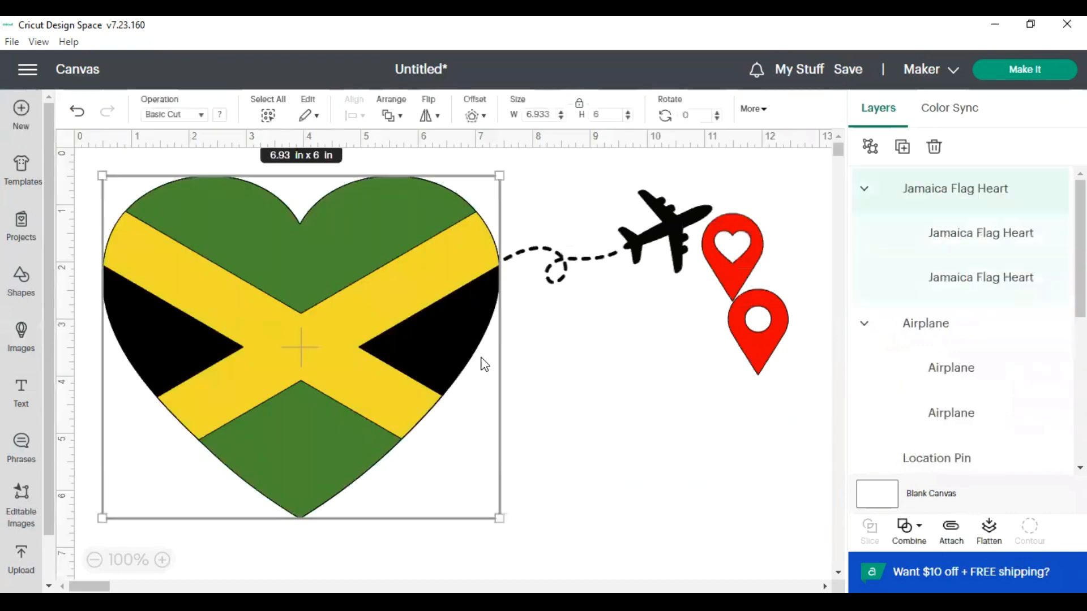
Step: Shrink the flag heart to about 1.64 by 1.42 in, and scale the airplane to about 4.15 in wide beside it
{"action": "left_click_drag", "start_coordinate": [453, 343], "coordinate": [530, 390]}
{"action": "left_click_drag", "start_coordinate": [584, 218], "coordinate": [266, 232]}
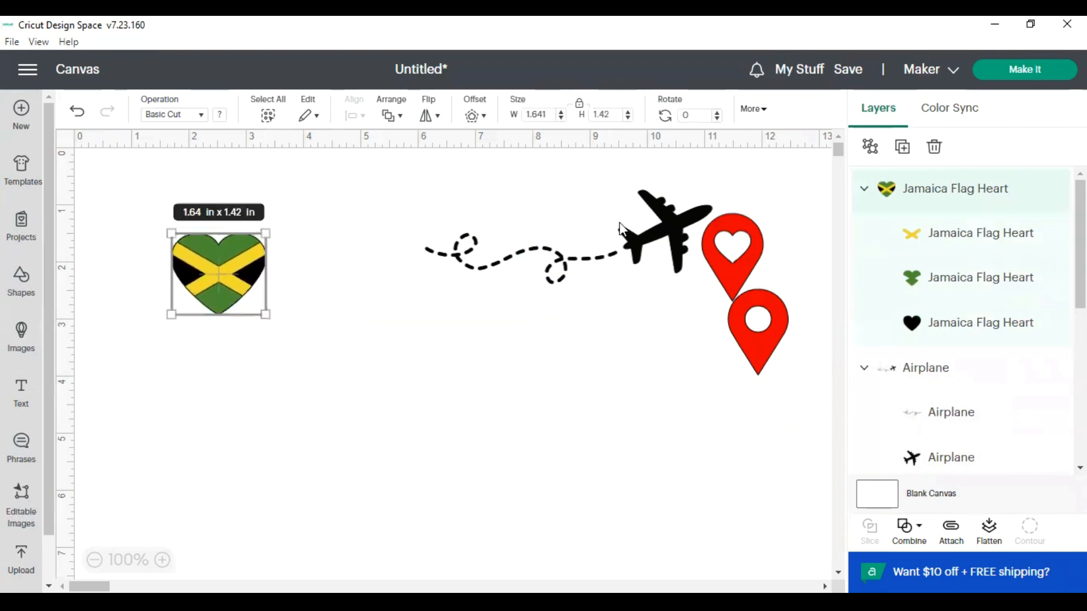
{"action": "left_click_drag", "start_coordinate": [635, 238], "coordinate": [523, 269]}
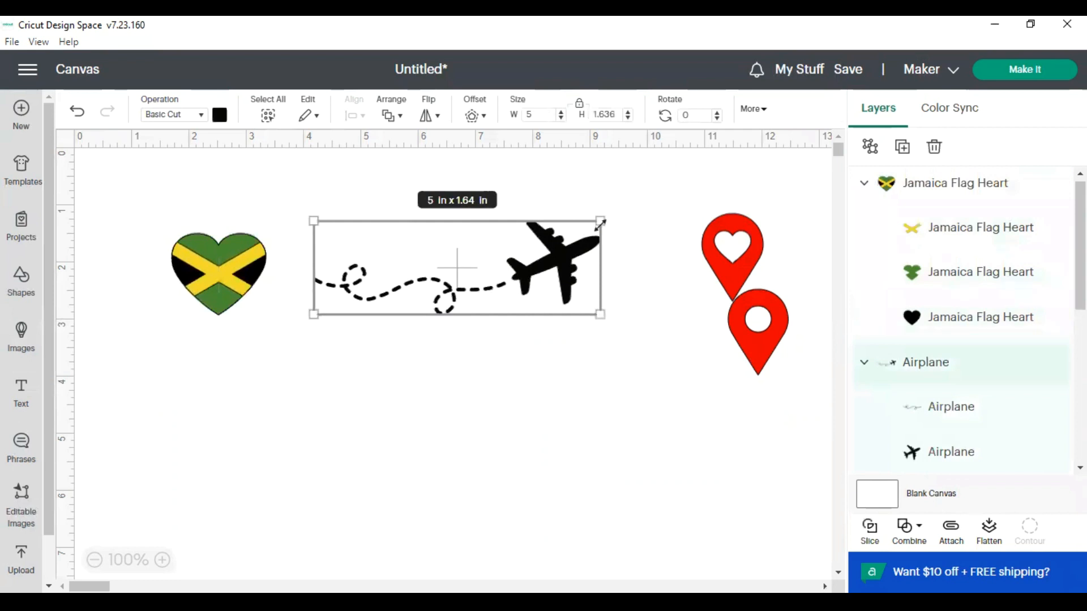
{"action": "left_click_drag", "start_coordinate": [598, 220], "coordinate": [551, 238]}
Step: Shrink both location pins, placing the heart pin near the airplane's nose and the plain pin at the start of the dashed trail
{"action": "left_click_drag", "start_coordinate": [740, 247], "coordinate": [603, 228]}
{"action": "left_click", "coordinate": [787, 317]}
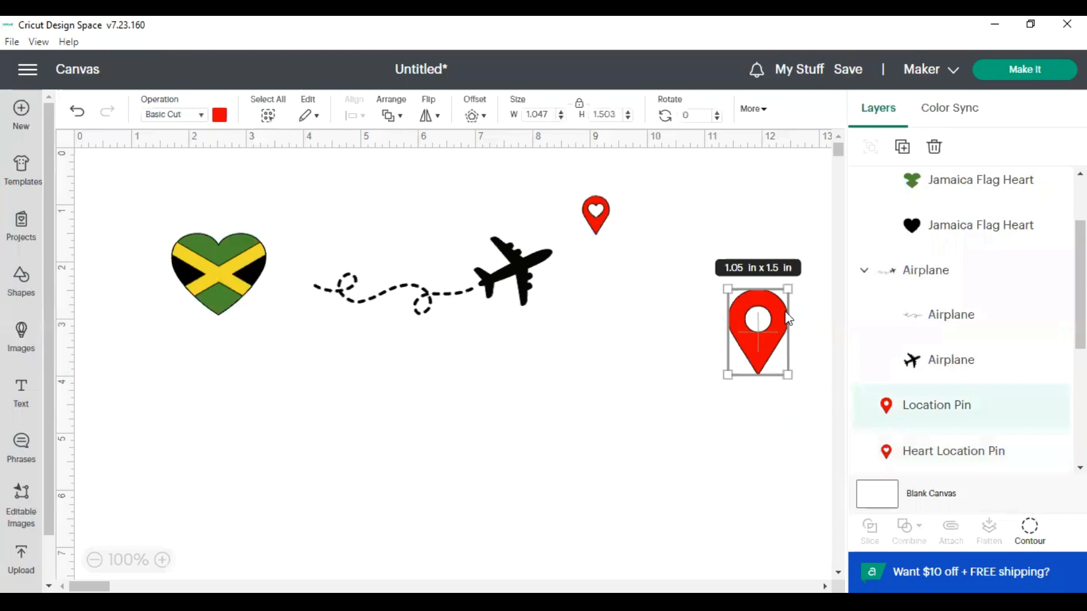
{"action": "left_click_drag", "start_coordinate": [781, 289], "coordinate": [762, 328]}
{"action": "left_click_drag", "start_coordinate": [759, 378], "coordinate": [500, 356]}
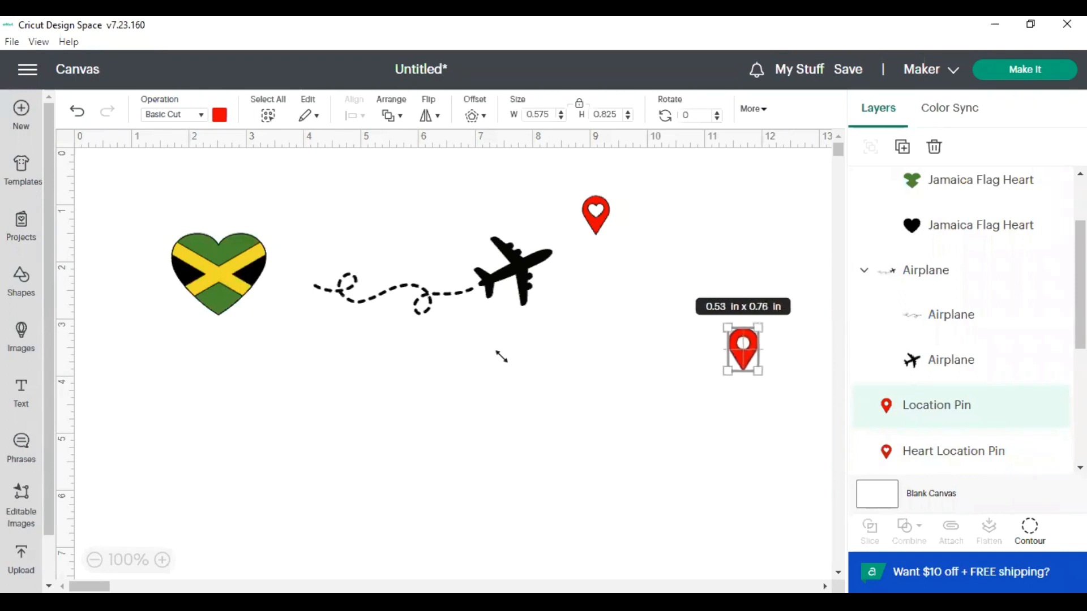
{"action": "left_click", "coordinate": [857, 464]}
{"action": "left_click_drag", "start_coordinate": [753, 358], "coordinate": [307, 300]}
Step: Enlarge the airplane with its trail to about 4.58 in wide and position it between the two pins
{"action": "left_click_drag", "start_coordinate": [535, 270], "coordinate": [543, 268]}
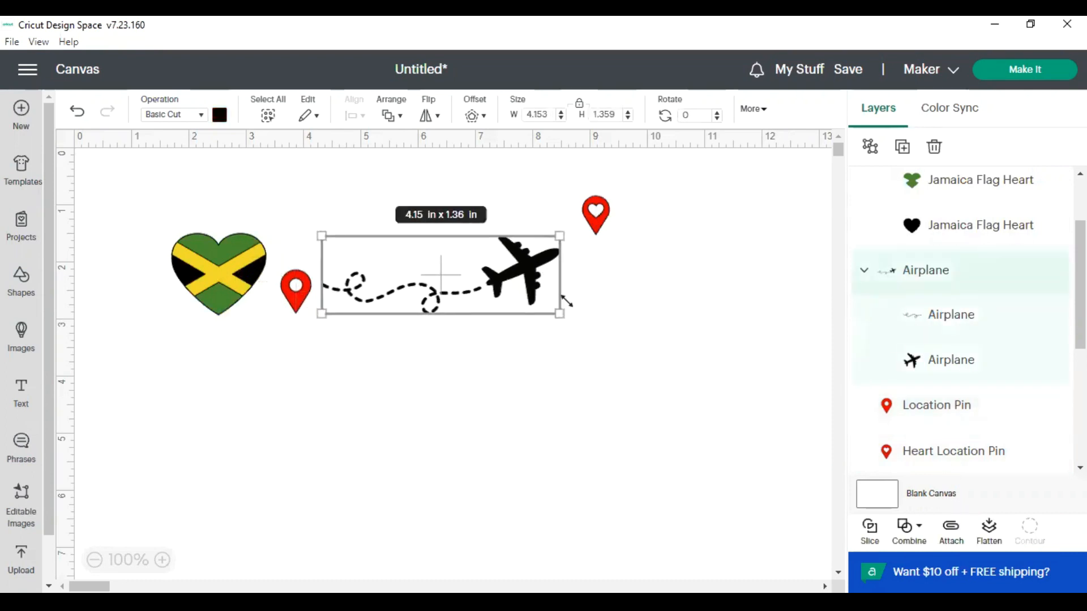
{"action": "left_click_drag", "start_coordinate": [561, 315], "coordinate": [573, 318]}
{"action": "left_click_drag", "start_coordinate": [560, 279], "coordinate": [561, 256]}
{"action": "left_click_drag", "start_coordinate": [574, 300], "coordinate": [583, 304]}
Step: Move the Jamaica flag heart just below the plain location pin and shrink it to about the trail's scale
{"action": "left_click", "coordinate": [218, 283]}
{"action": "left_click_drag", "start_coordinate": [218, 336], "coordinate": [237, 364]}
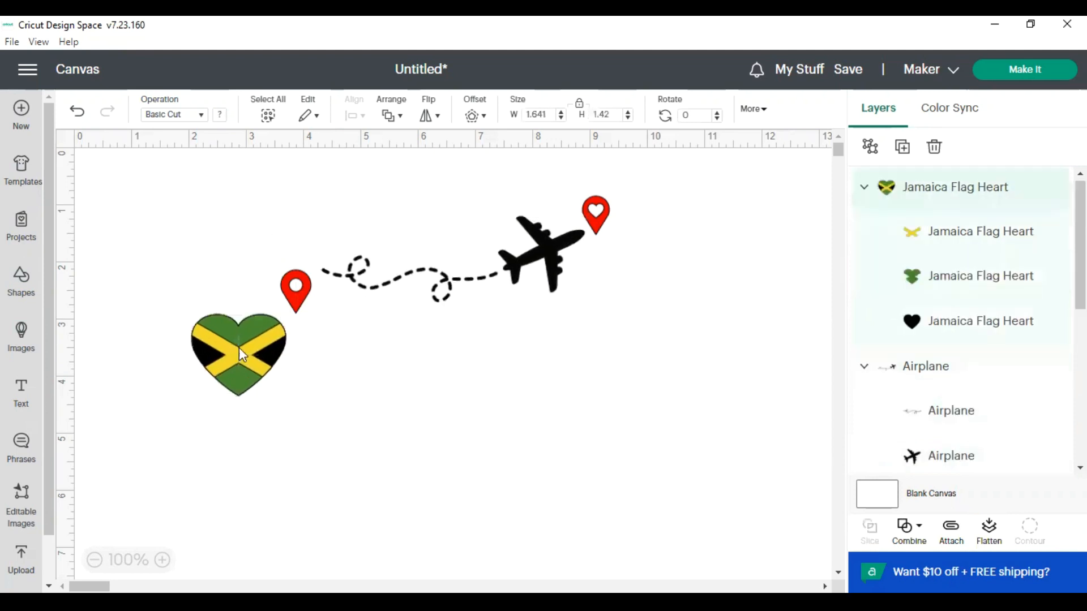
{"action": "left_click_drag", "start_coordinate": [281, 310], "coordinate": [276, 355]}
Step: Shrink the plain pin slightly, and lower the airplane and the heart pin to line up the travel graphic
{"action": "left_click_drag", "start_coordinate": [520, 276], "coordinate": [509, 278]}
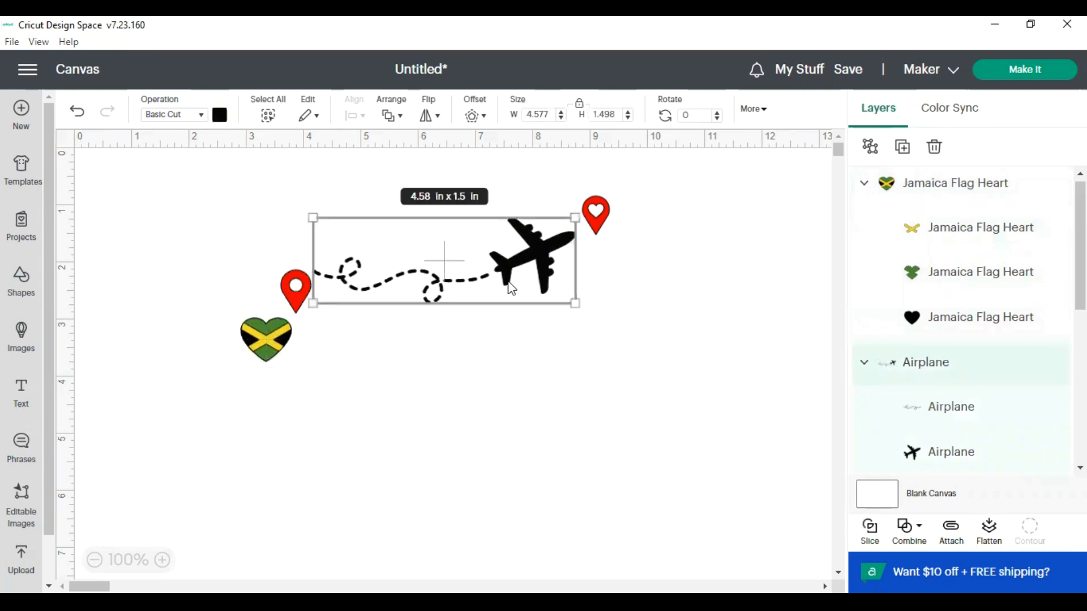
{"action": "mouse_move", "coordinate": [304, 293]}
{"action": "left_mouse_down"}
{"action": "mouse_move", "coordinate": [290, 297]}
{"action": "mouse_move", "coordinate": [291, 278]}
{"action": "mouse_move", "coordinate": [285, 310]}
{"action": "mouse_move", "coordinate": [297, 298]}
{"action": "mouse_move", "coordinate": [304, 310]}
{"action": "left_mouse_up"}
{"action": "left_click", "coordinate": [400, 369]}
{"action": "left_click_drag", "start_coordinate": [358, 283], "coordinate": [353, 313]}
{"action": "left_click_drag", "start_coordinate": [596, 228], "coordinate": [590, 258]}
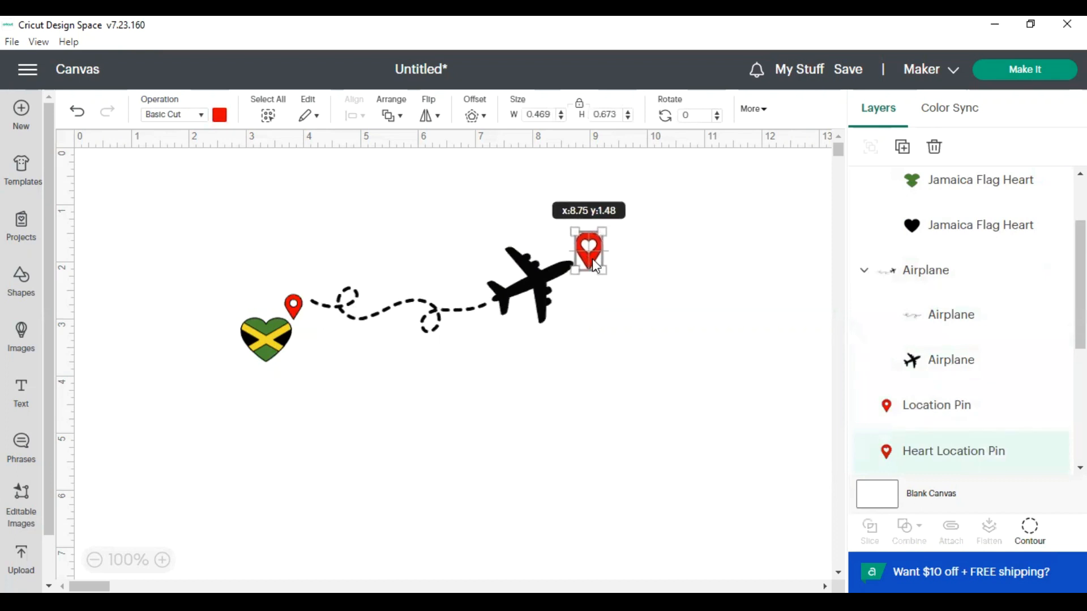
Step: Add a text object reading "We", "Just" and "Straight" on three separate lines below the travel graphic
{"action": "left_click", "coordinate": [28, 396]}
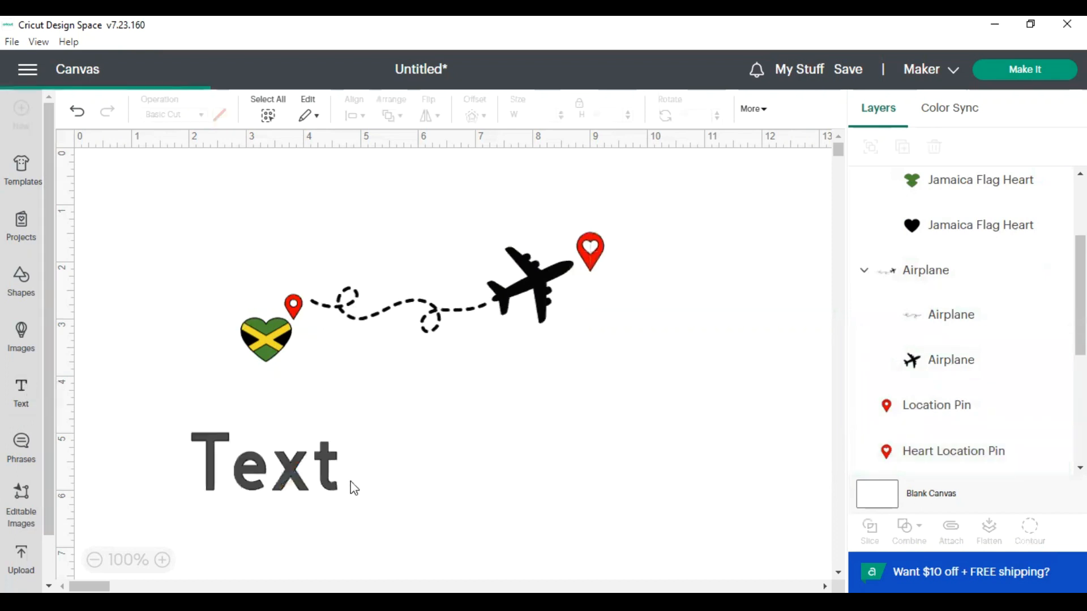
{"action": "left_click", "coordinate": [340, 482]}
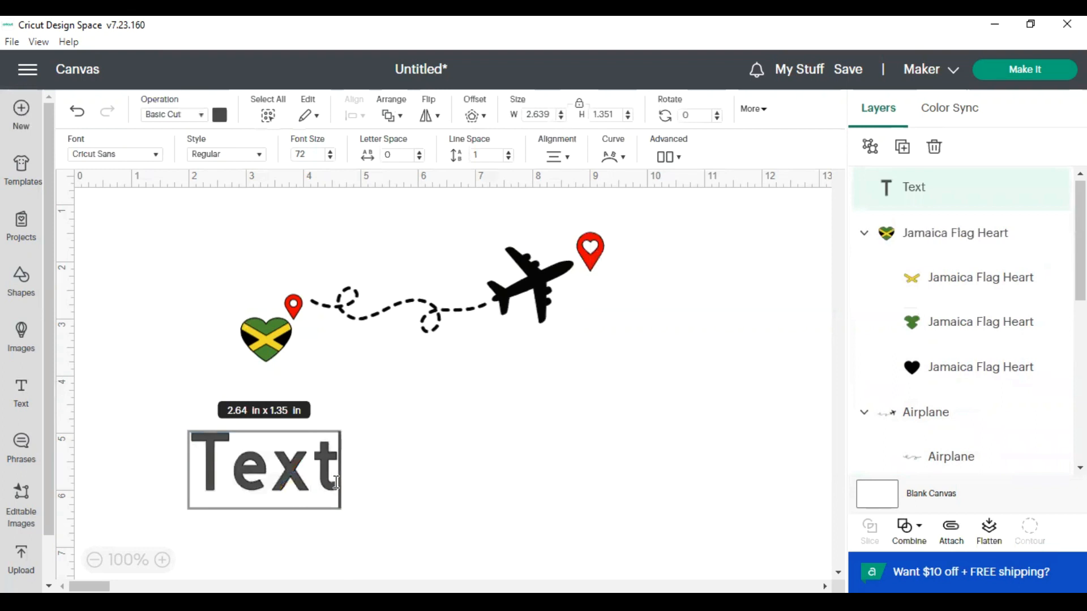
{"action": "key", "text": "BackSpace"}
{"action": "key", "text": "BackSpace"}
{"action": "key", "text": "BackSpace"}
{"action": "key", "text": "BackSpace"}
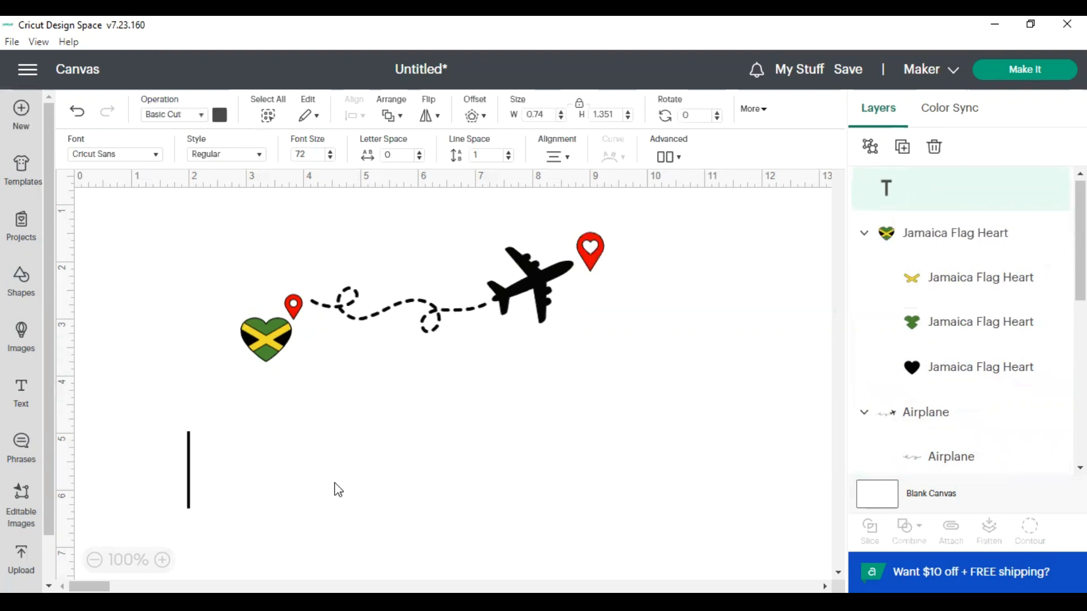
{"action": "type", "text": "S"}
{"action": "key", "text": "BackSpace"}
{"action": "type", "text": "We"}
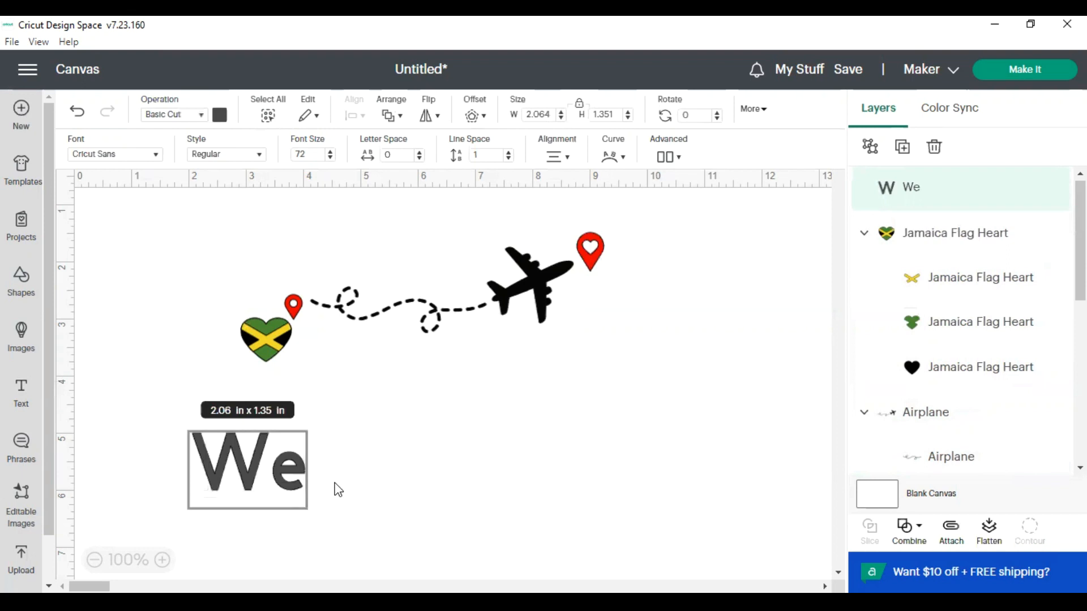
{"action": "key", "text": "Return"}
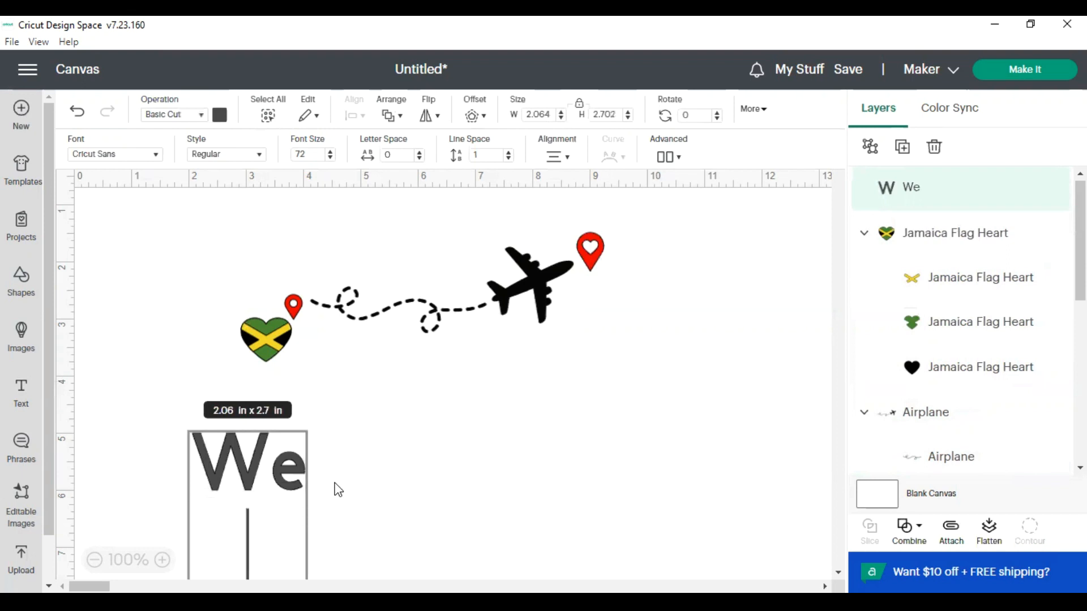
{"action": "type", "text": "Just "}
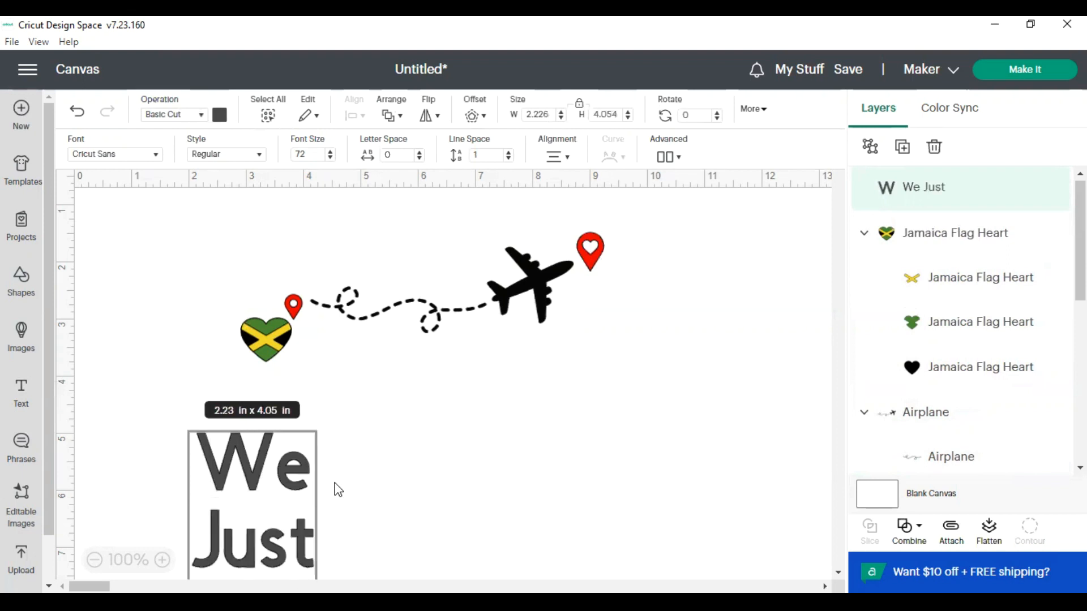
{"action": "type", "text": "Straight"}
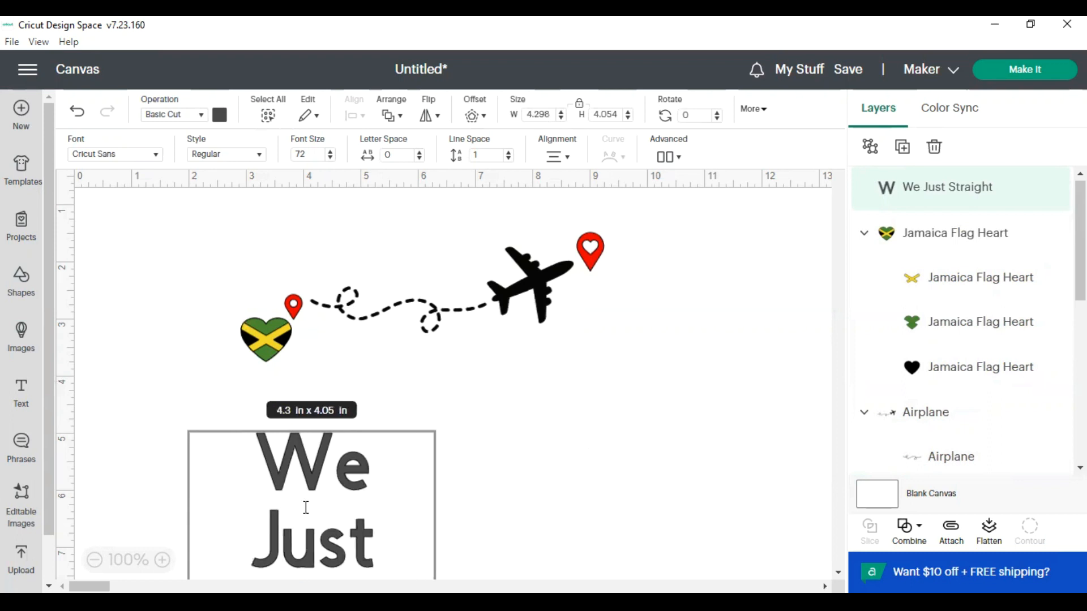
Step: Move the text up over the airplane graphic and add "Tripped" as its fourth line
{"action": "left_click", "coordinate": [519, 506]}
{"action": "left_click_drag", "start_coordinate": [349, 553], "coordinate": [481, 362]}
{"action": "left_click", "coordinate": [557, 436]}
{"action": "double_click", "coordinate": [555, 442]}
{"action": "left_click", "coordinate": [564, 441]}
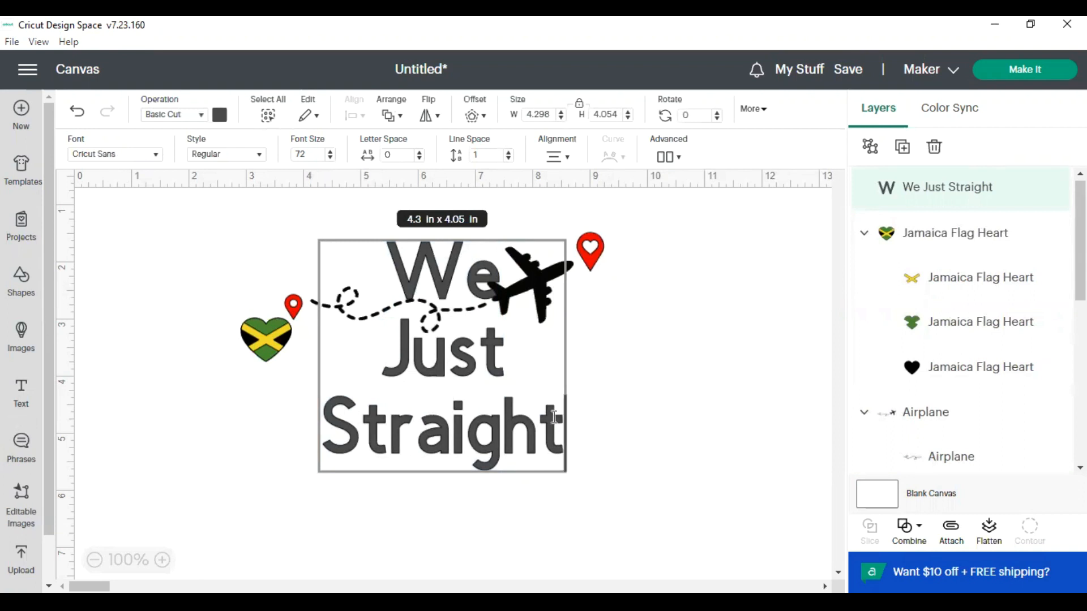
{"action": "key", "text": "Return"}
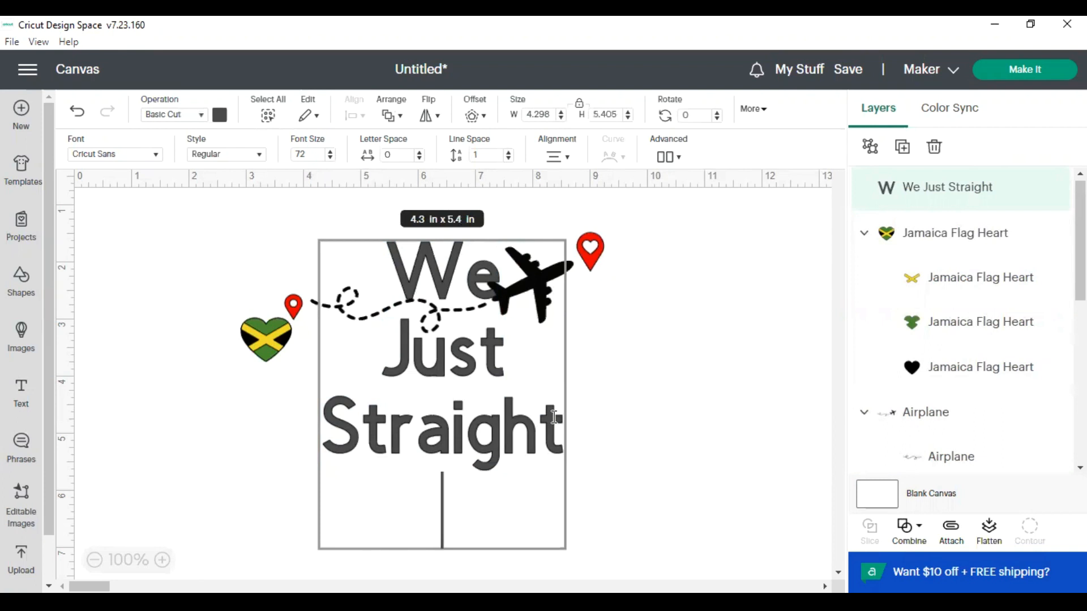
{"action": "type", "text": "Tripped"}
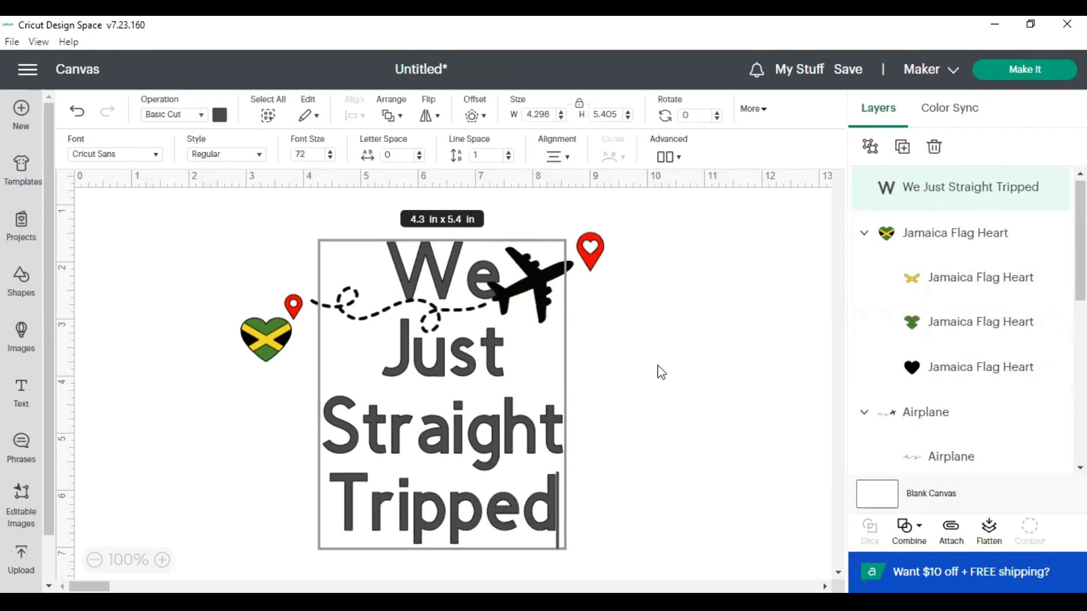
{"action": "left_click", "coordinate": [541, 411]}
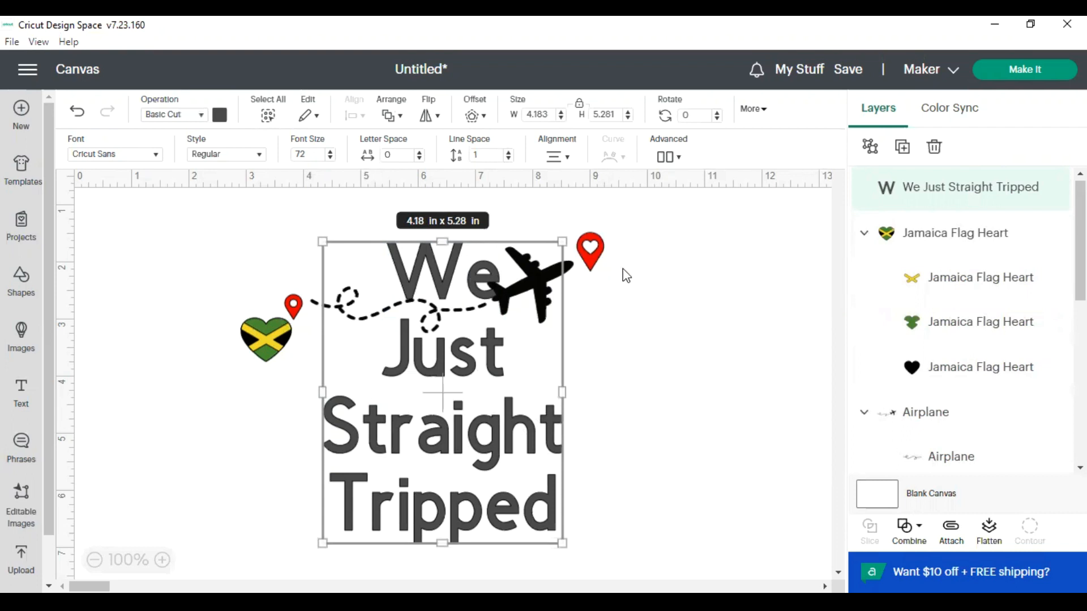
Step: Scale the four-line text to about 3.25 by 4.11 in and position it beneath the dashed trail
{"action": "left_click_drag", "start_coordinate": [419, 397], "coordinate": [473, 448]}
{"action": "left_click_drag", "start_coordinate": [619, 293], "coordinate": [471, 411]}
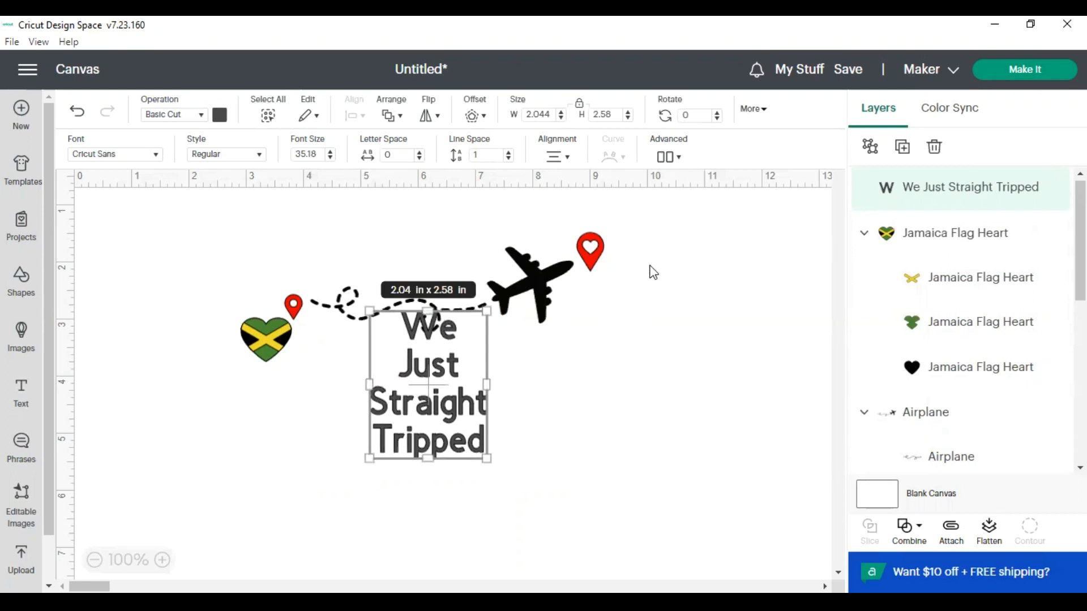
{"action": "left_click_drag", "start_coordinate": [425, 420], "coordinate": [404, 415]}
{"action": "left_click_drag", "start_coordinate": [467, 453], "coordinate": [491, 486]}
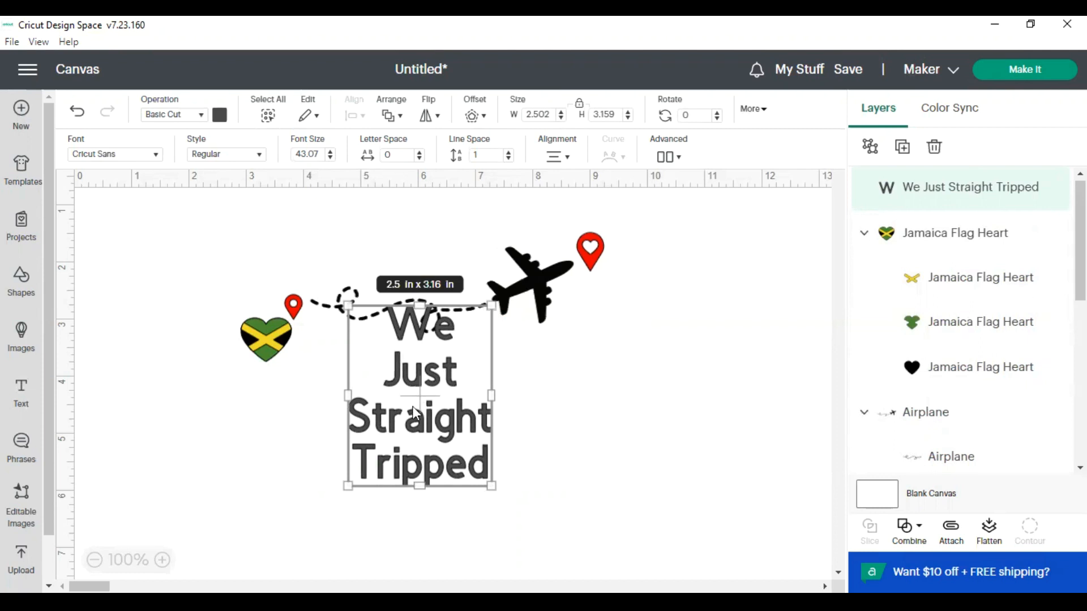
{"action": "left_click_drag", "start_coordinate": [396, 439], "coordinate": [411, 469]}
{"action": "scroll", "coordinate": [346, 483], "scroll_direction": "down", "scroll_amount": 3}
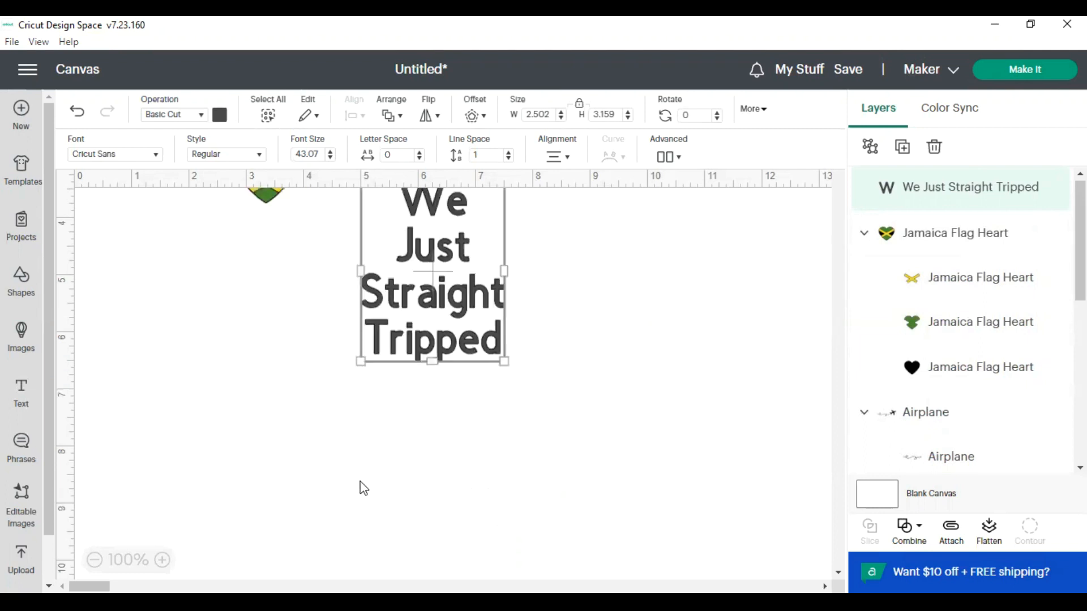
{"action": "scroll", "coordinate": [514, 434], "scroll_direction": "up", "scroll_amount": 3}
{"action": "left_click", "coordinate": [513, 461]}
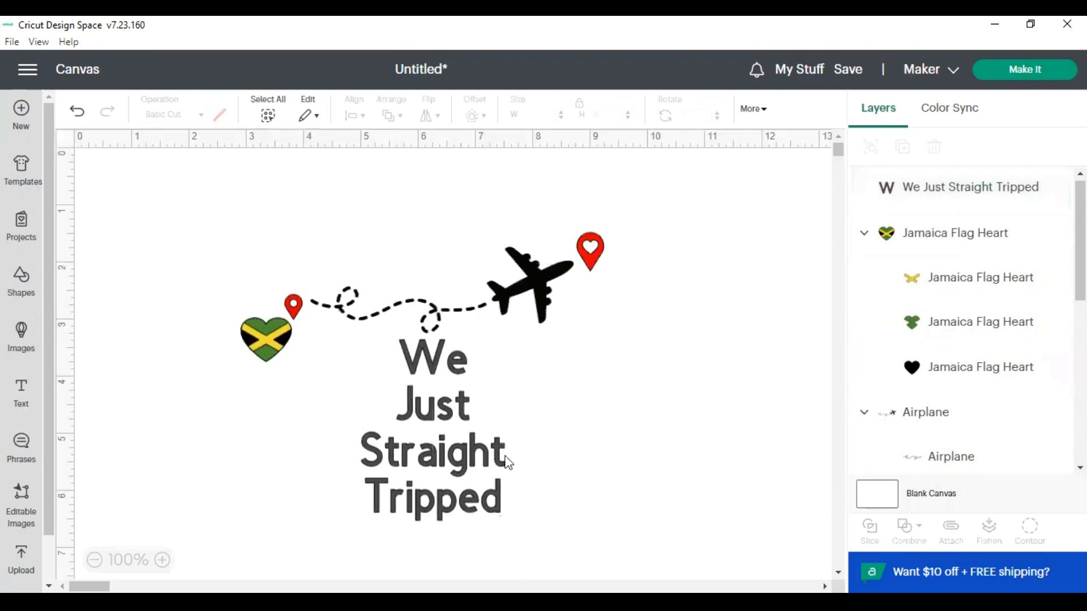
{"action": "left_click_drag", "start_coordinate": [500, 474], "coordinate": [533, 554]}
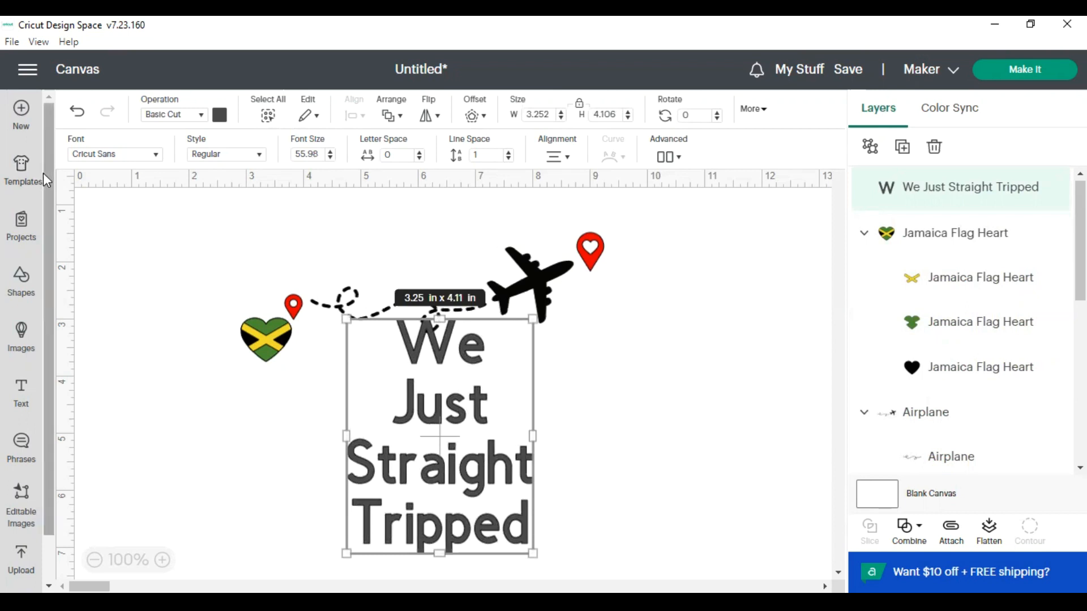
Step: Browse the Cricut and system font lists for a typeface for the four-line text
{"action": "left_click", "coordinate": [156, 159]}
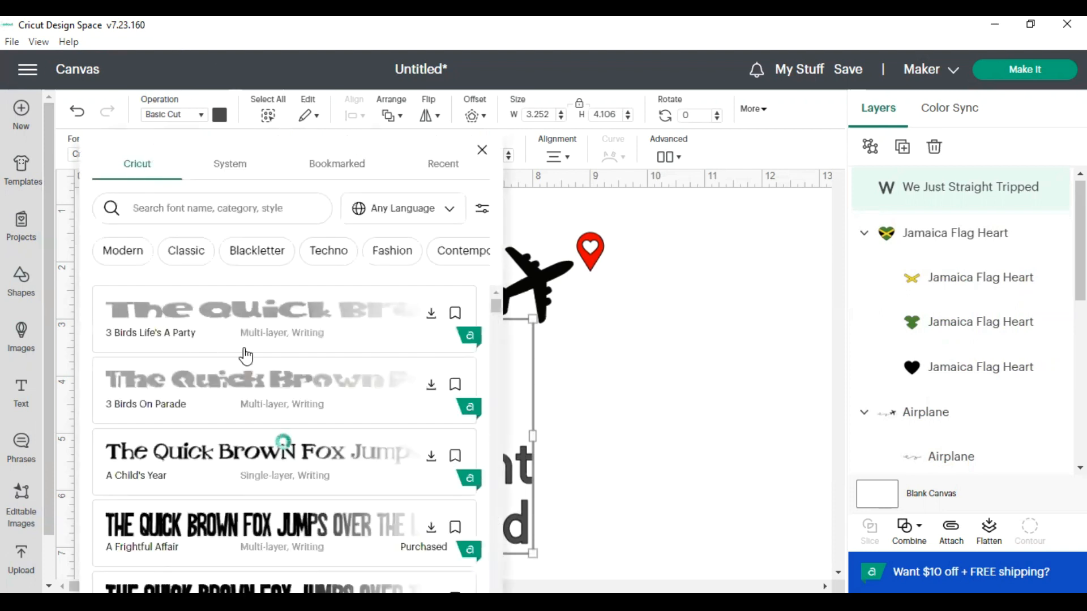
{"action": "scroll", "coordinate": [242, 358], "scroll_direction": "down", "scroll_amount": 5}
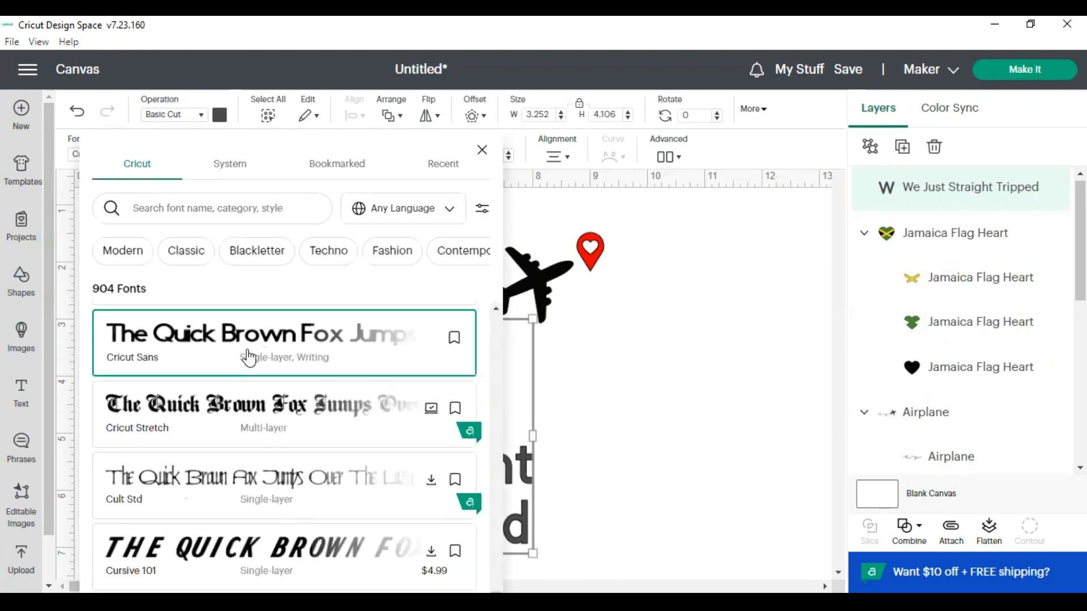
{"action": "scroll", "coordinate": [252, 387], "scroll_direction": "down", "scroll_amount": 8}
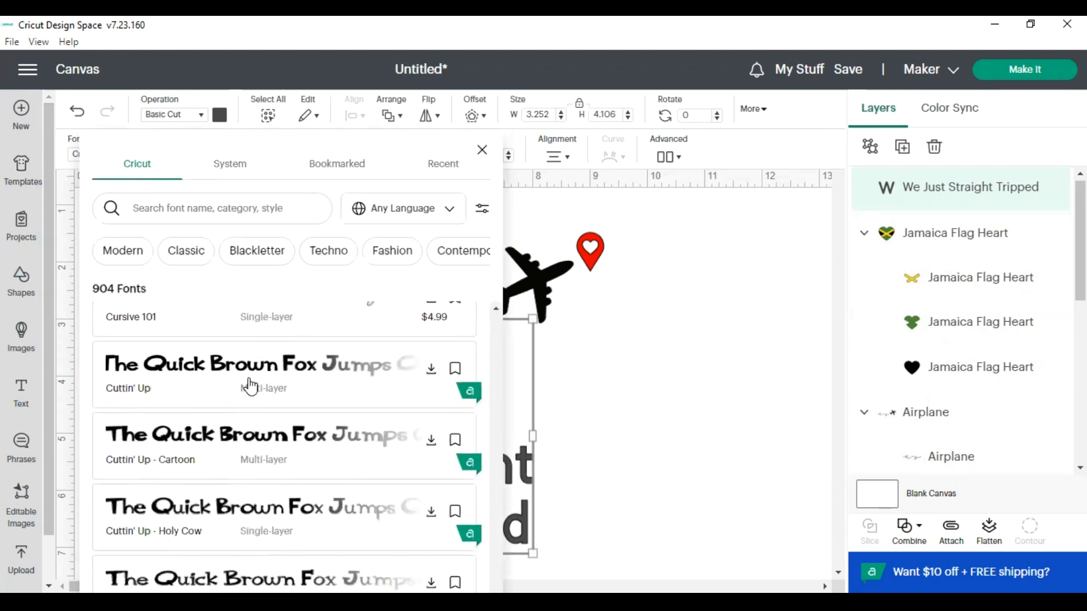
{"action": "scroll", "coordinate": [251, 388], "scroll_direction": "down", "scroll_amount": 10}
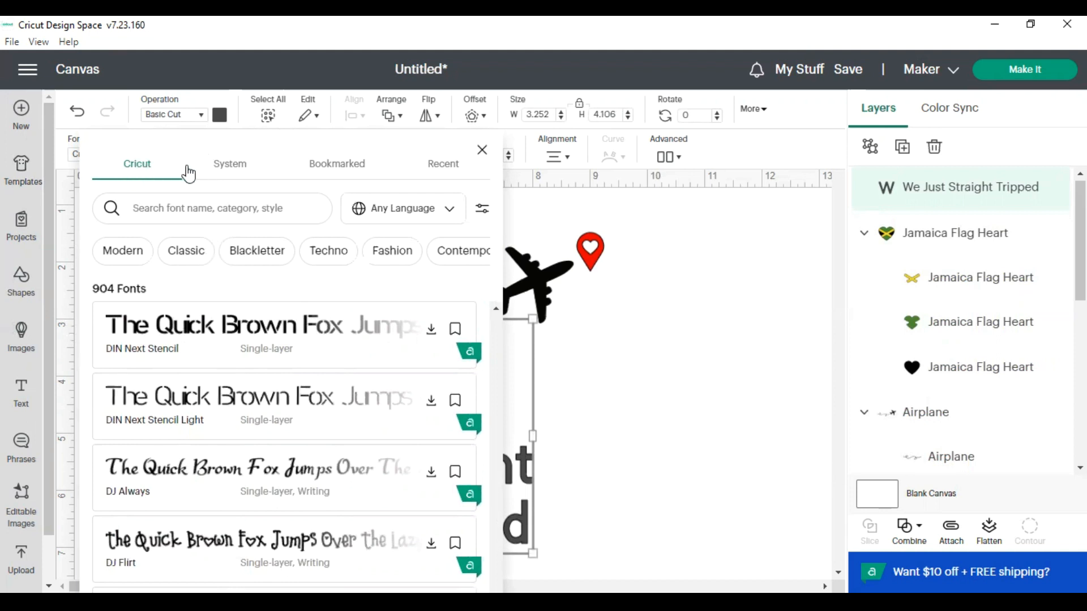
{"action": "left_click", "coordinate": [229, 170]}
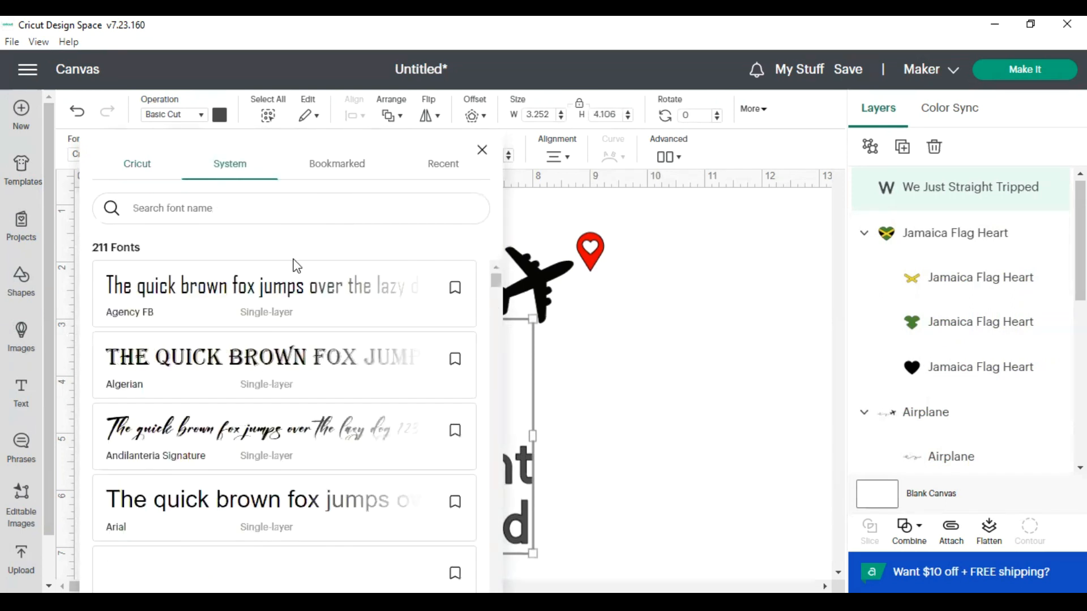
{"action": "scroll", "coordinate": [252, 346], "scroll_direction": "down", "scroll_amount": 6}
{"action": "scroll", "coordinate": [258, 372], "scroll_direction": "down", "scroll_amount": 3}
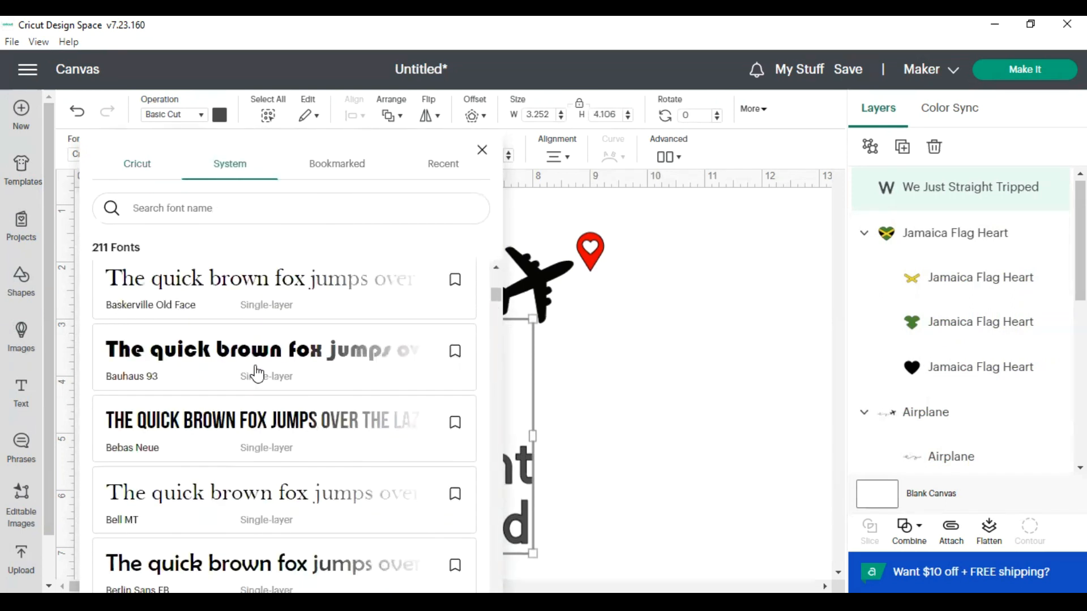
{"action": "scroll", "coordinate": [259, 373], "scroll_direction": "down", "scroll_amount": 3}
{"action": "scroll", "coordinate": [272, 346], "scroll_direction": "down", "scroll_amount": 5}
{"action": "scroll", "coordinate": [273, 346], "scroll_direction": "down", "scroll_amount": 6}
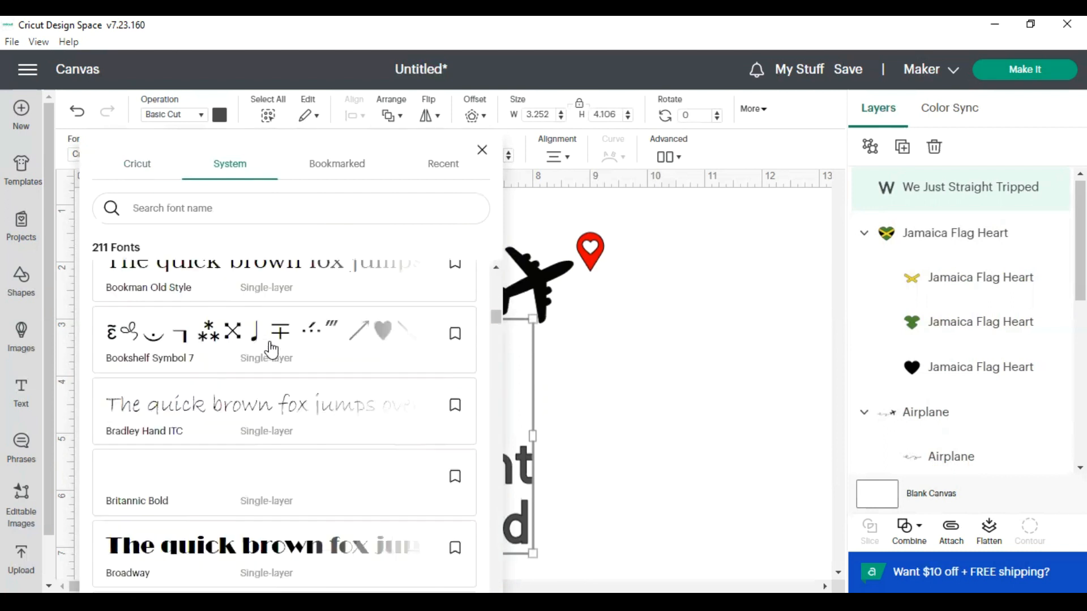
{"action": "scroll", "coordinate": [276, 351], "scroll_direction": "down", "scroll_amount": 1}
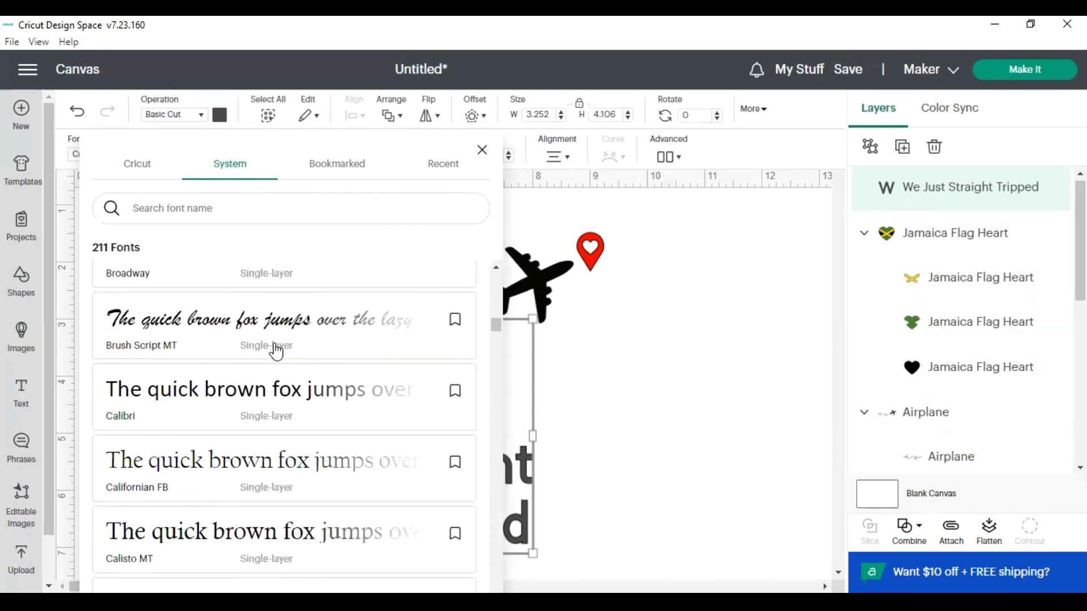
{"action": "scroll", "coordinate": [275, 352], "scroll_direction": "down", "scroll_amount": 4}
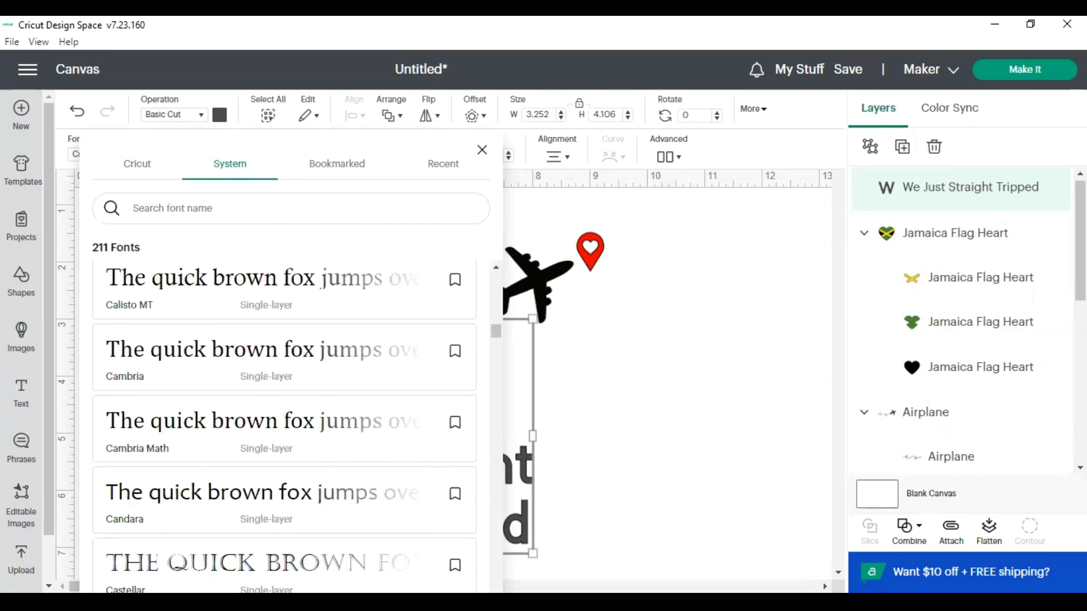
{"action": "scroll", "coordinate": [283, 406], "scroll_direction": "down", "scroll_amount": 5}
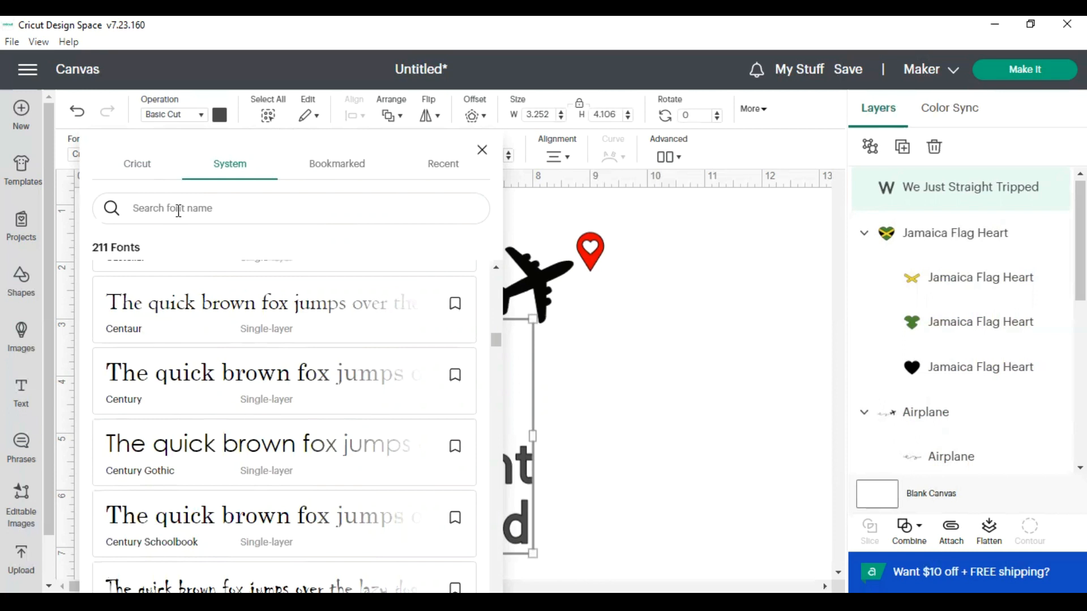
{"action": "left_click", "coordinate": [145, 168]}
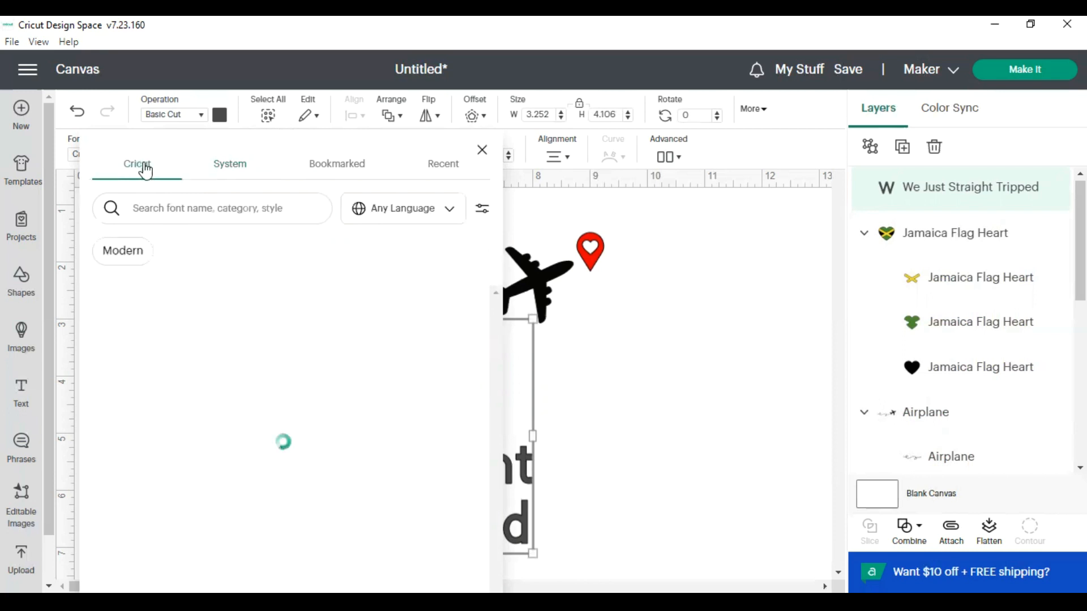
{"action": "scroll", "coordinate": [327, 389], "scroll_direction": "down", "scroll_amount": 1}
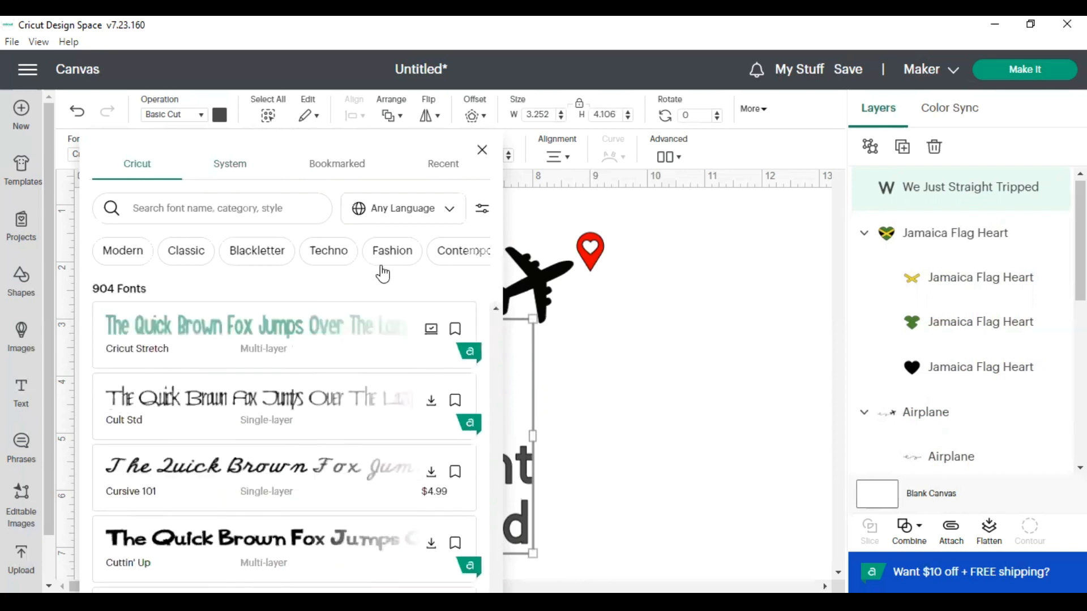
{"action": "left_click", "coordinate": [777, 367]}
Step: Shift the four-line text slightly and ungroup it into separate lines
{"action": "left_click_drag", "start_coordinate": [447, 391], "coordinate": [406, 390]}
{"action": "left_click", "coordinate": [382, 400]}
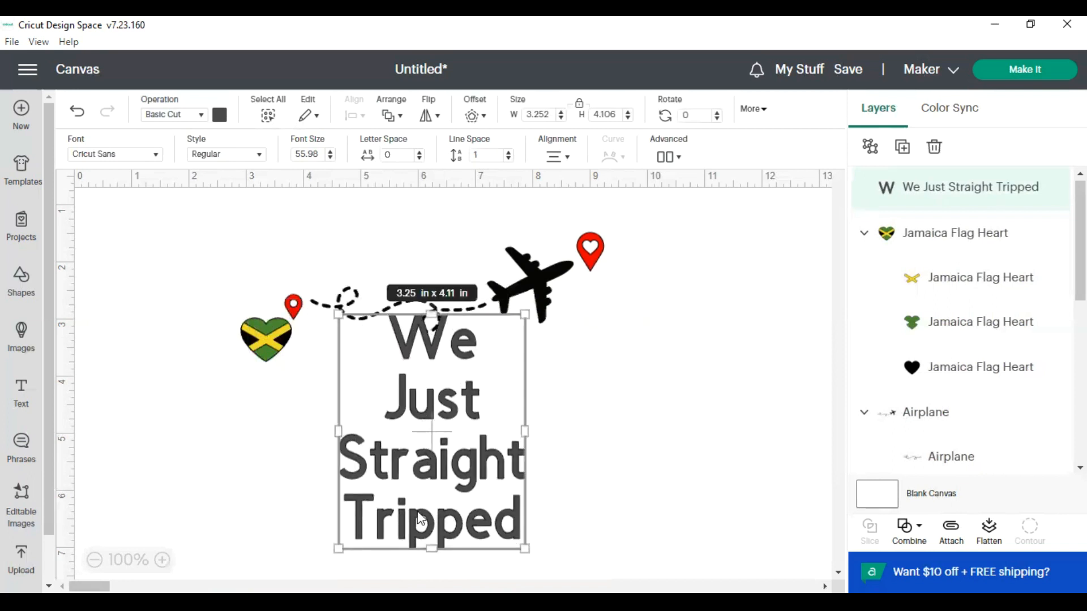
{"action": "left_click", "coordinate": [680, 158]}
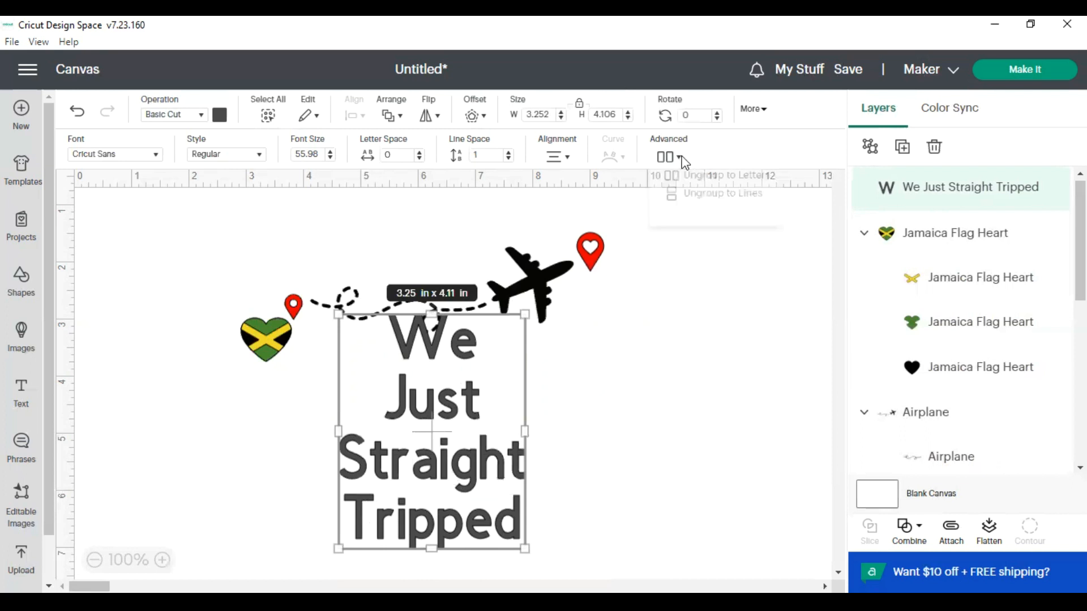
{"action": "left_click", "coordinate": [722, 198]}
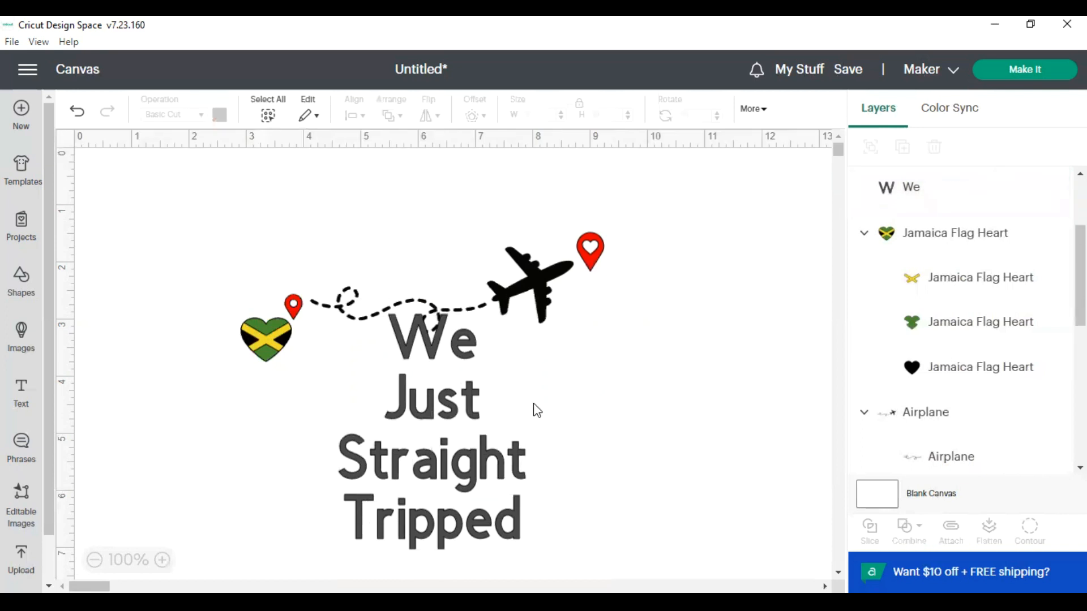
Step: Spread the words apart, with "Just" and "We" on opposite sides and "Straight" centered beneath the dashed trail
{"action": "left_click_drag", "start_coordinate": [474, 413], "coordinate": [195, 430]}
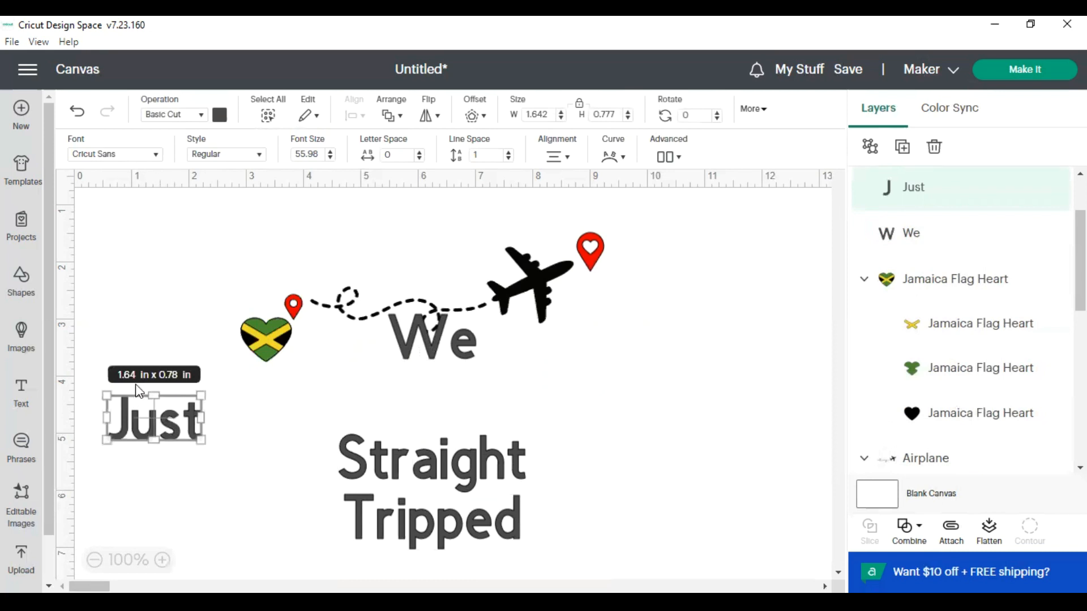
{"action": "left_click_drag", "start_coordinate": [467, 354], "coordinate": [698, 368]}
{"action": "left_click_drag", "start_coordinate": [502, 474], "coordinate": [509, 425]}
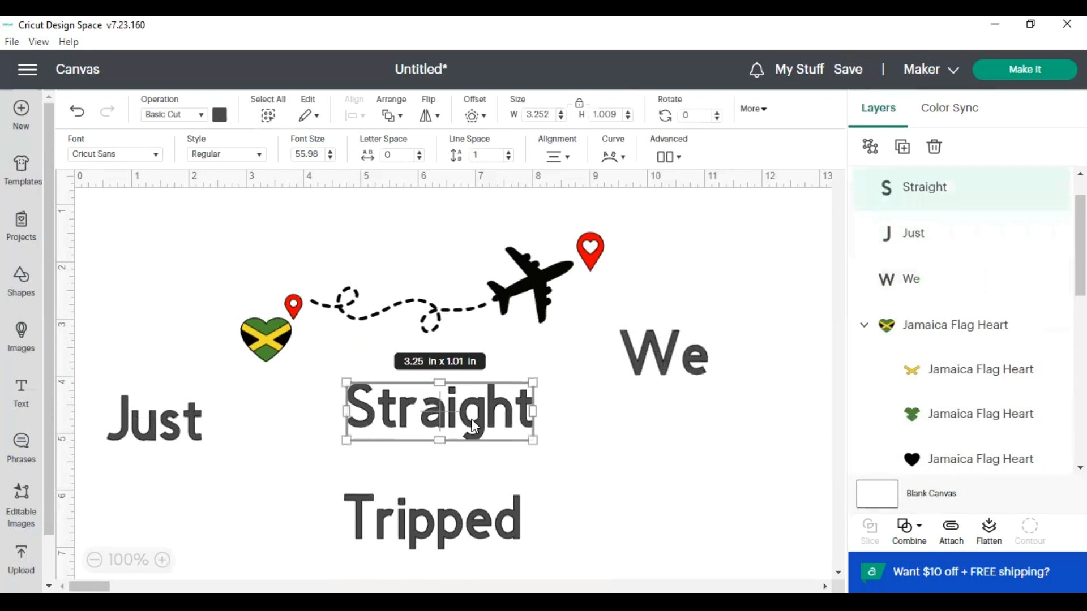
Step: Search the Cricut fonts for "cursive" for the word "Straight"
{"action": "left_click", "coordinate": [155, 158]}
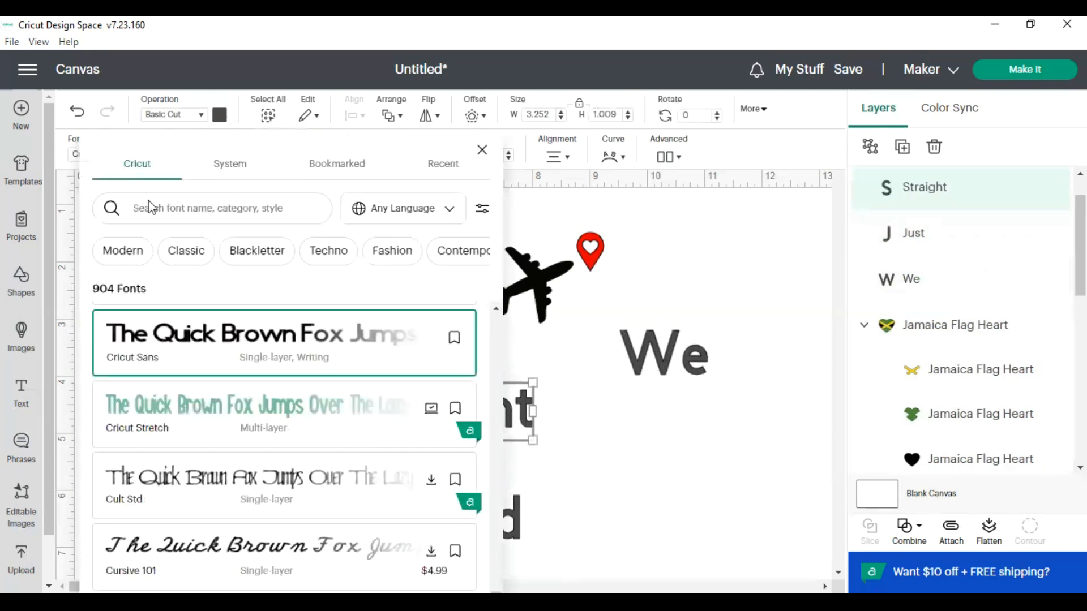
{"action": "left_click", "coordinate": [177, 208]}
{"action": "type", "text": "curvise"}
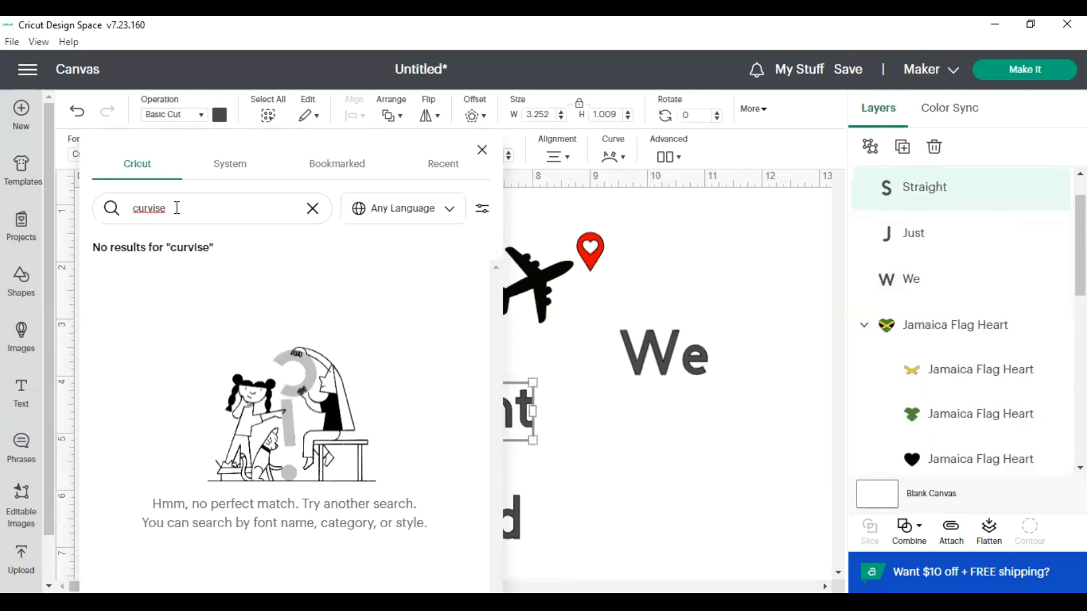
{"action": "key", "text": "BackSpace"}
{"action": "key", "text": "BackSpace"}
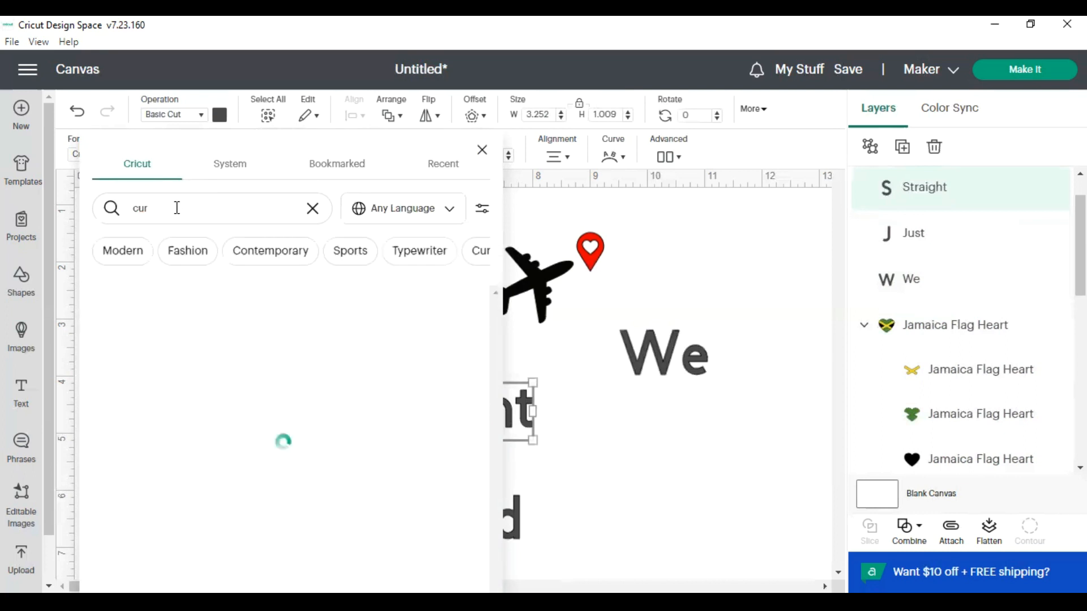
{"action": "type", "text": "sive"}
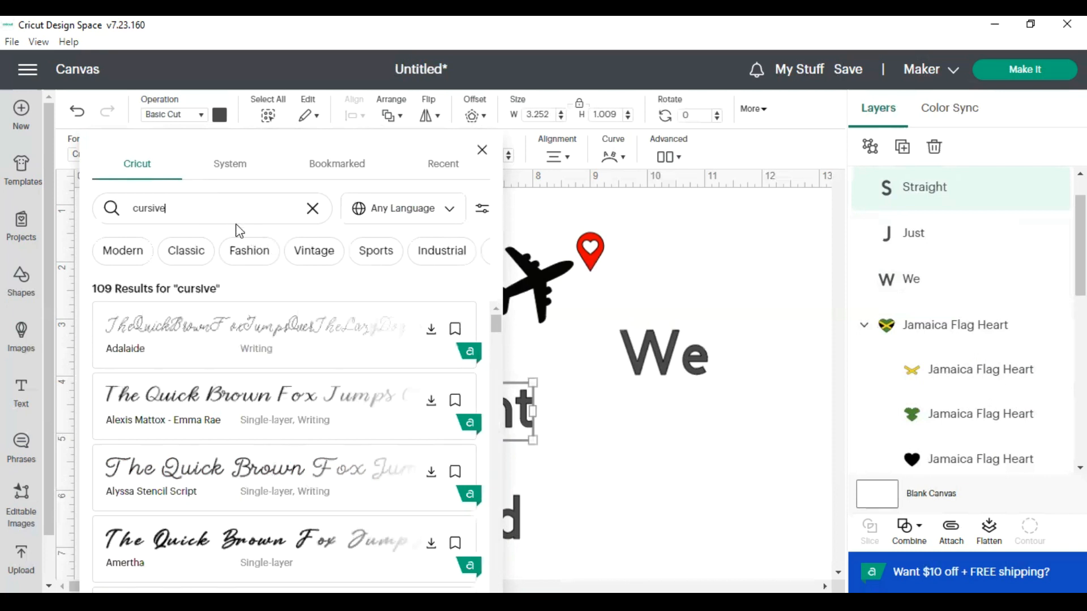
Step: Apply the Milasian Circa font from the cursive results to the word "Straight"
{"action": "scroll", "coordinate": [198, 372], "scroll_direction": "down", "scroll_amount": 1}
{"action": "scroll", "coordinate": [199, 371], "scroll_direction": "down", "scroll_amount": 10}
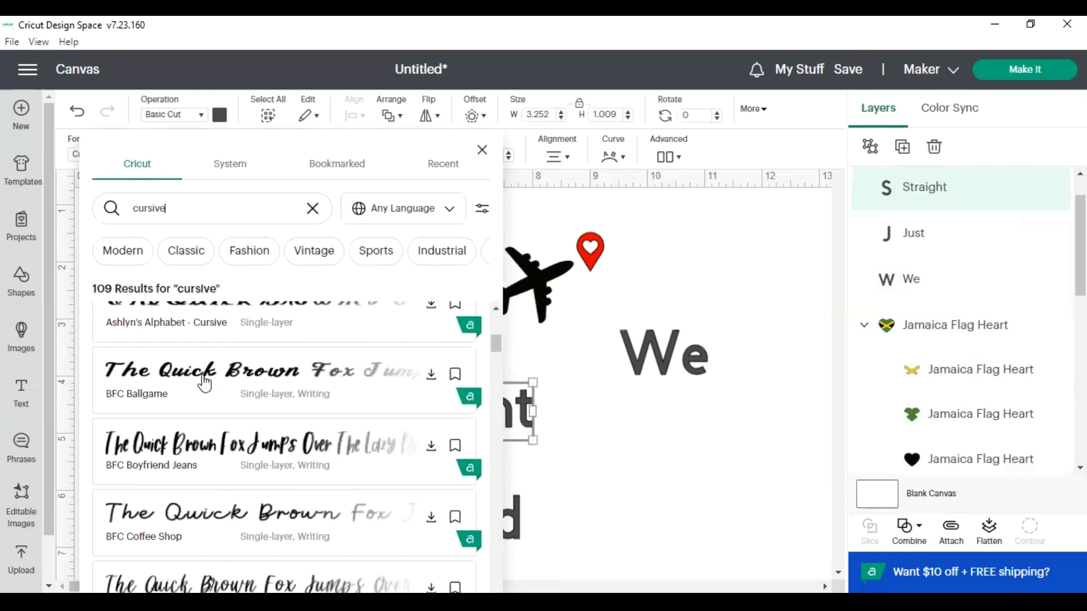
{"action": "scroll", "coordinate": [205, 381], "scroll_direction": "down", "scroll_amount": 15}
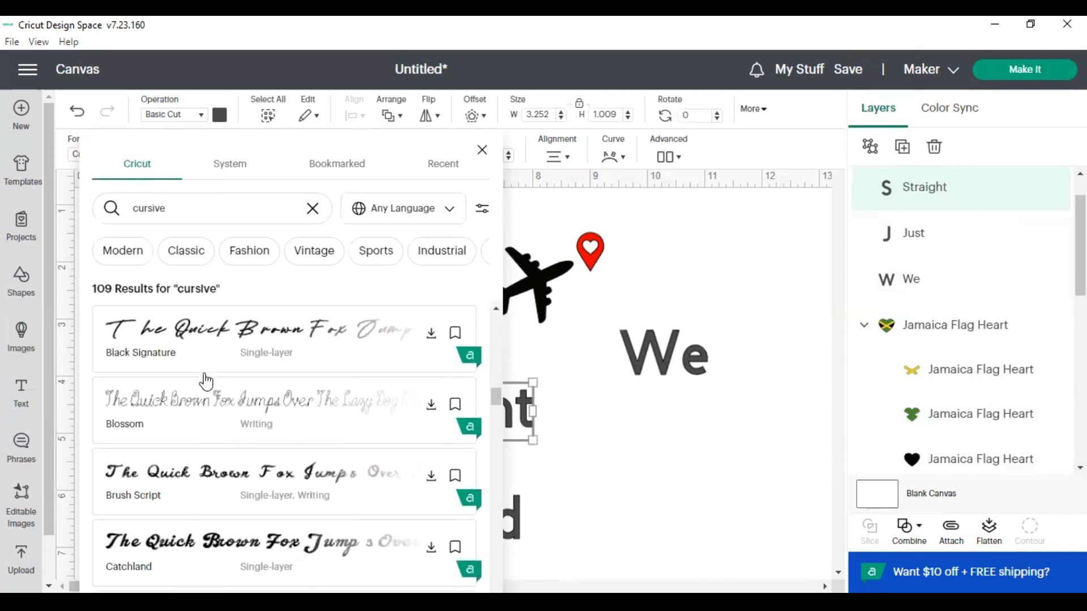
{"action": "scroll", "coordinate": [204, 377], "scroll_direction": "down", "scroll_amount": 15}
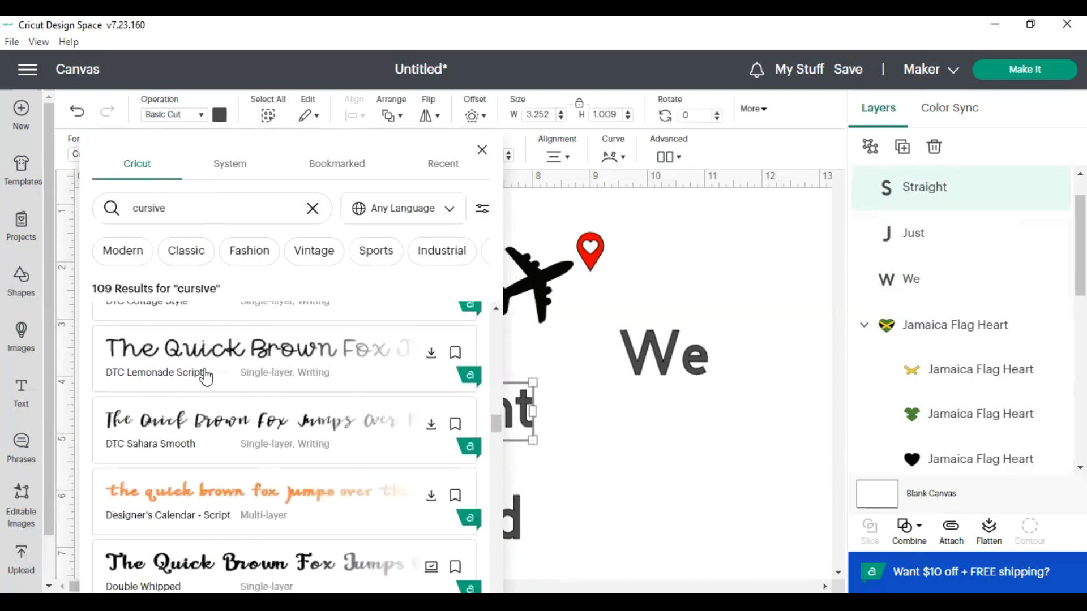
{"action": "left_click", "coordinate": [268, 510]}
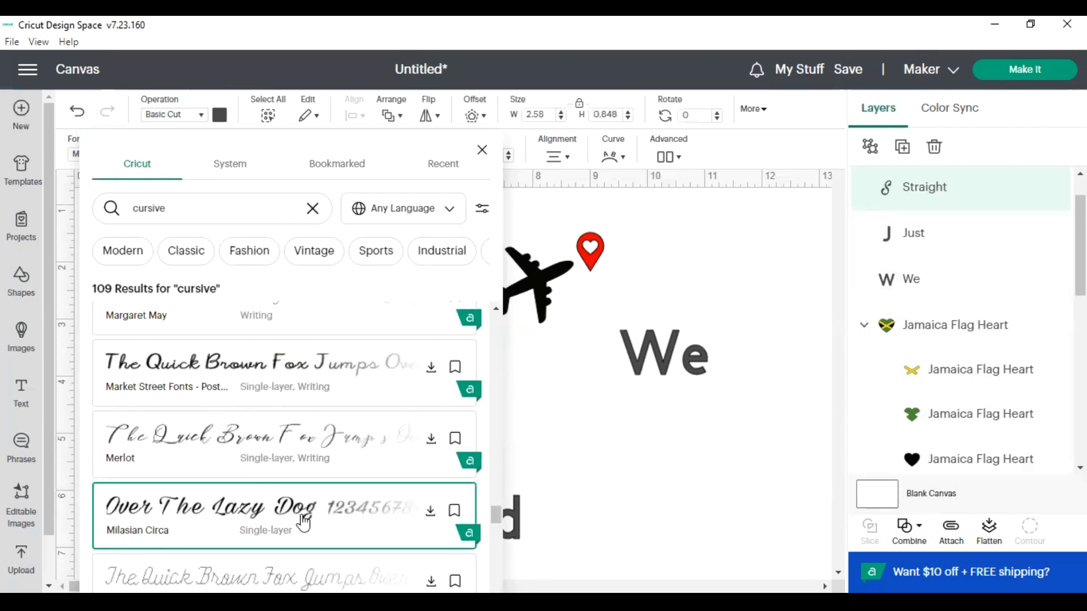
{"action": "left_click", "coordinate": [674, 451]}
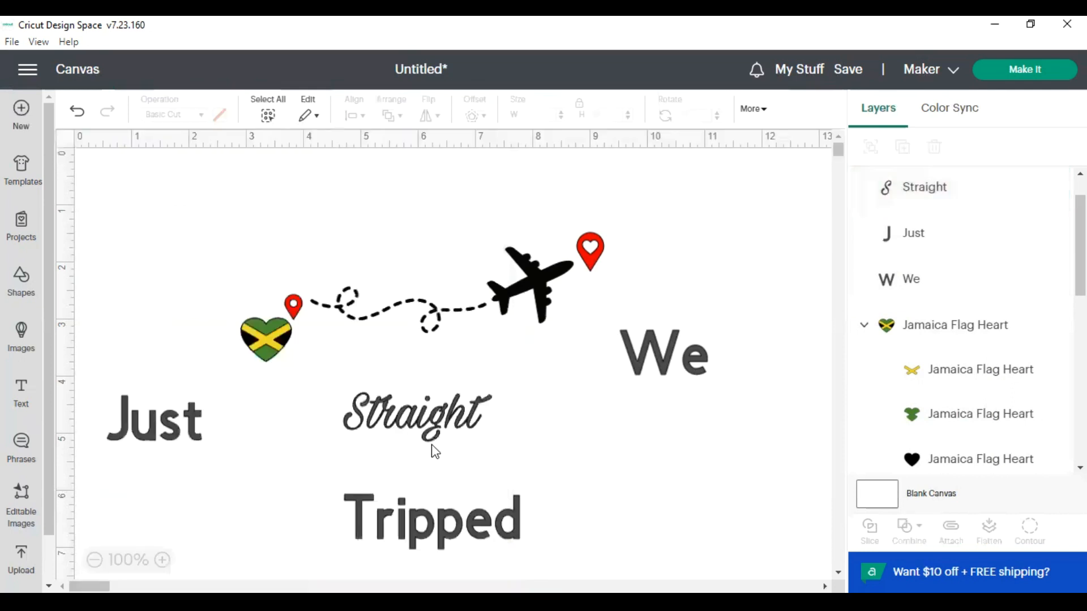
Step: Enlarge "Straight" to about 5.58 by 1.83 in and position it directly beneath the dashed trail and airplane
{"action": "left_click_drag", "start_coordinate": [431, 430], "coordinate": [713, 390]}
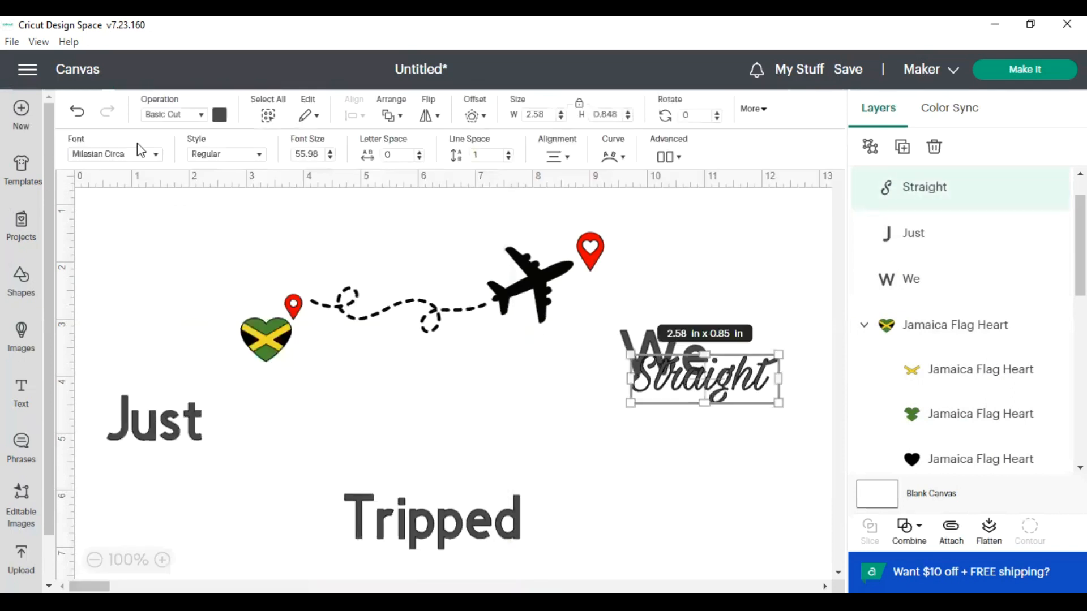
{"action": "left_click", "coordinate": [156, 157]}
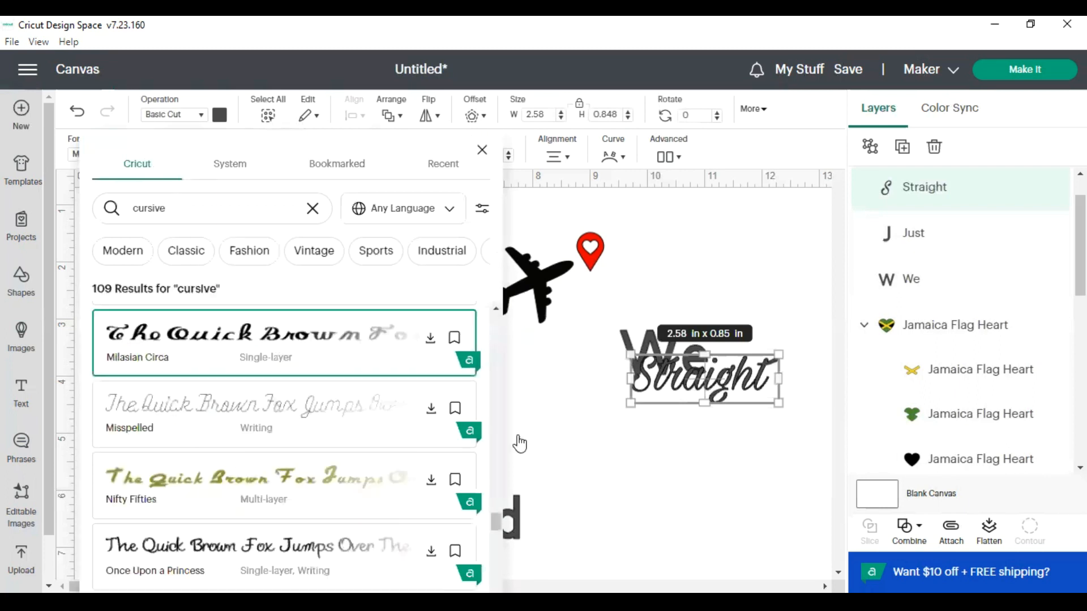
{"action": "left_click_drag", "start_coordinate": [725, 382], "coordinate": [612, 417]}
{"action": "left_click_drag", "start_coordinate": [667, 439], "coordinate": [829, 506]}
{"action": "left_click_drag", "start_coordinate": [786, 433], "coordinate": [540, 367]}
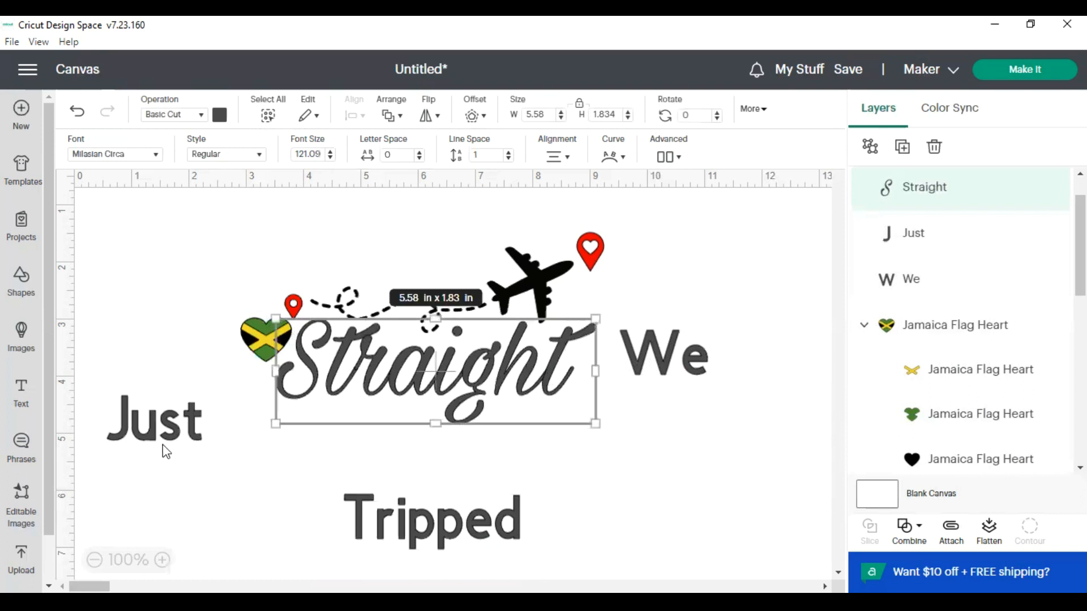
Step: Place "Tripped" beneath "Straight" and move "Just" and "We" clear of the design, to the right of the heart pin
{"action": "left_click_drag", "start_coordinate": [164, 448], "coordinate": [615, 504]}
{"action": "left_click_drag", "start_coordinate": [648, 356], "coordinate": [627, 396]}
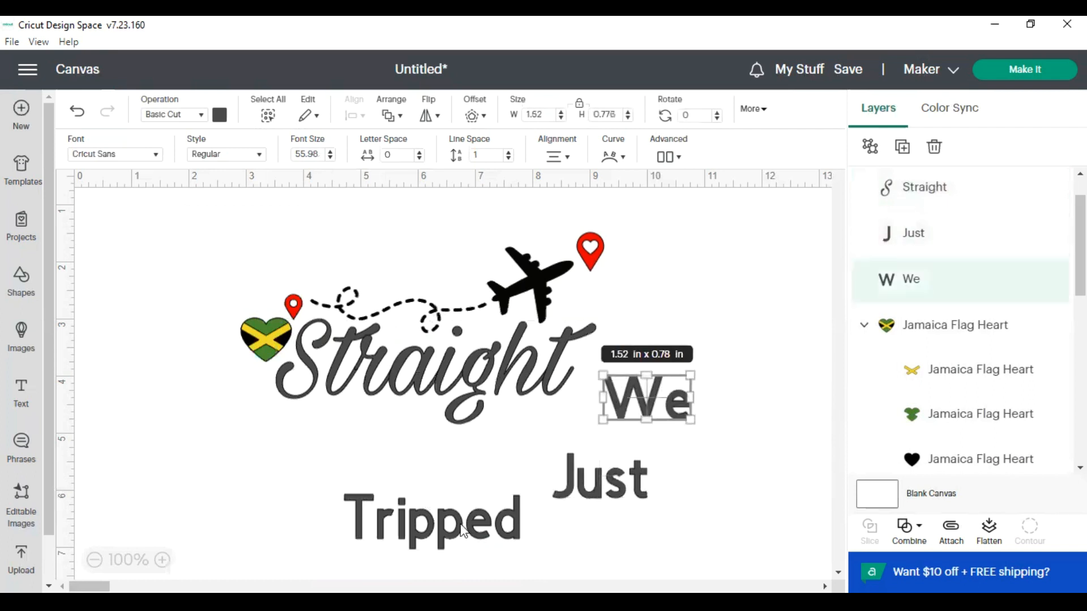
{"action": "left_click_drag", "start_coordinate": [466, 525], "coordinate": [492, 468]}
{"action": "left_click_drag", "start_coordinate": [622, 484], "coordinate": [750, 294]}
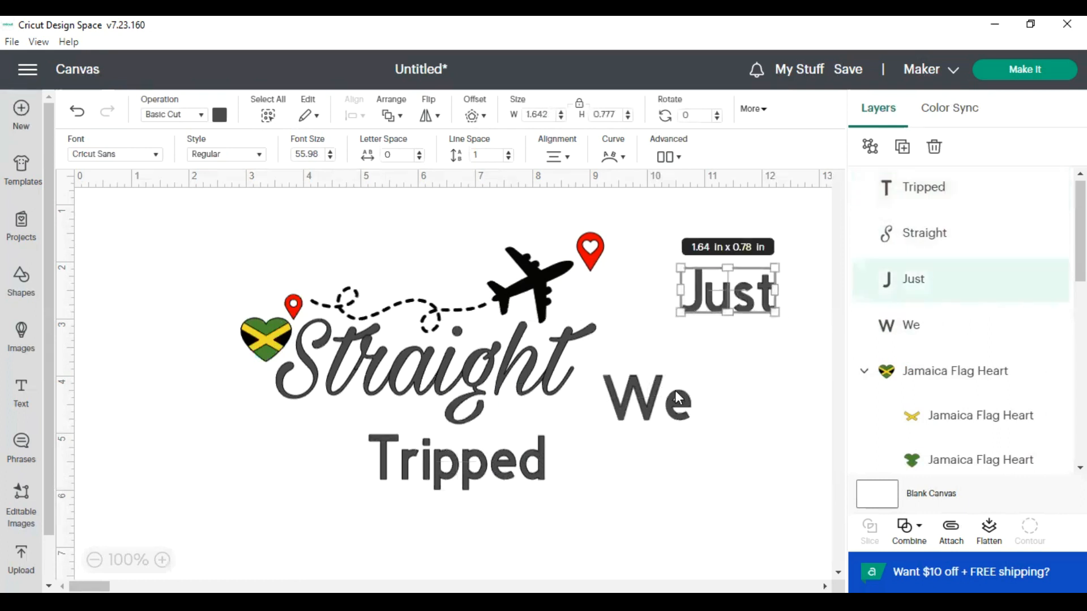
{"action": "left_click_drag", "start_coordinate": [678, 402], "coordinate": [804, 297]}
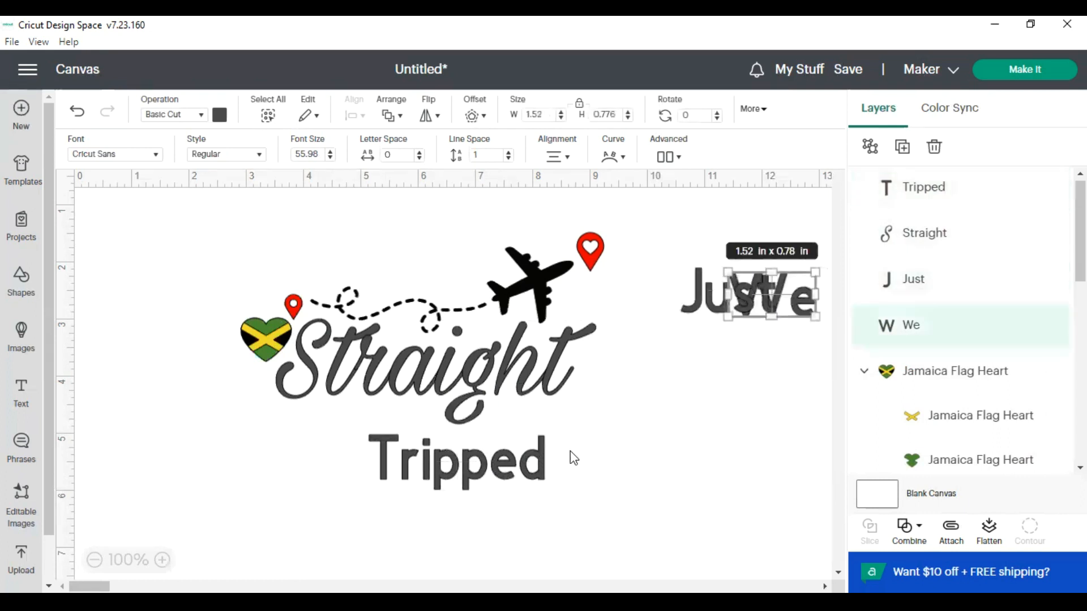
Step: Move "Tripped" under the end of "Straight" and undo the text box change that wraps its last letter
{"action": "left_click_drag", "start_coordinate": [537, 472], "coordinate": [667, 468]}
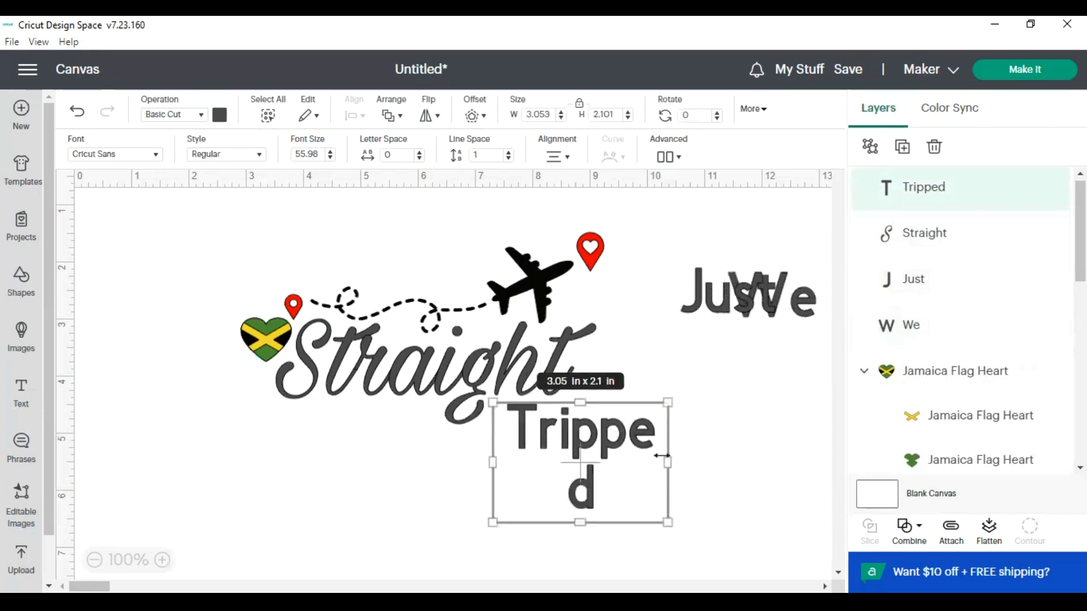
{"action": "left_click", "coordinate": [79, 115]}
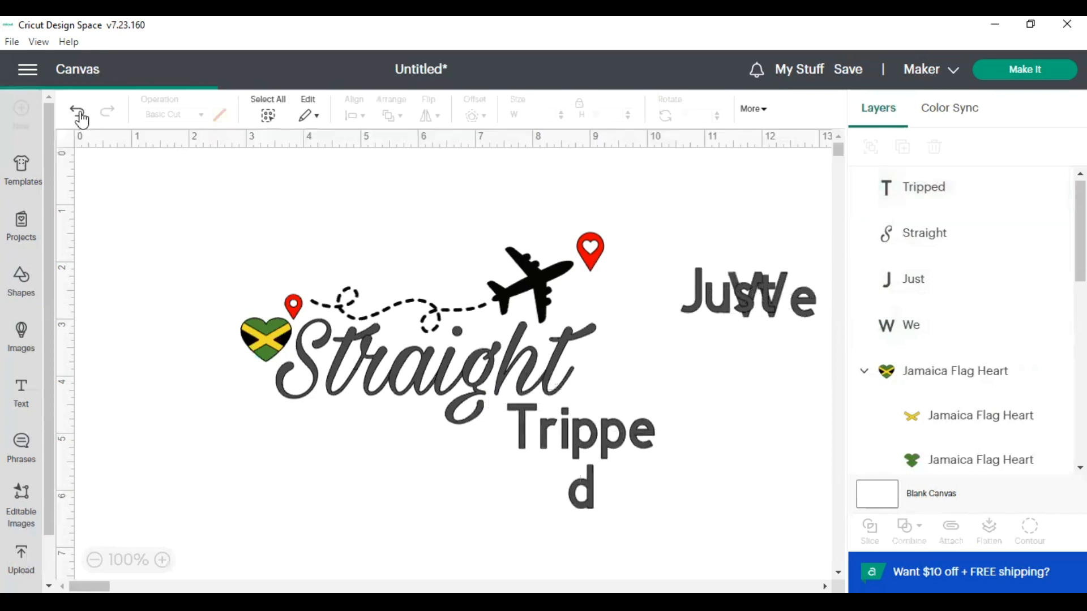
{"action": "left_click", "coordinate": [657, 456]}
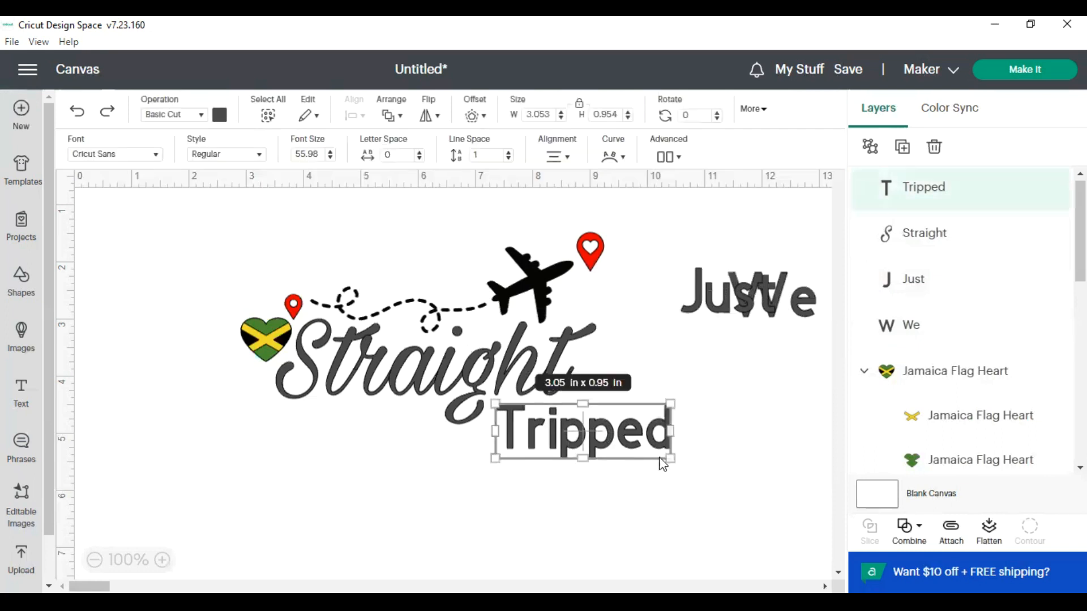
Step: Shrink "Tripped" to about 1.68 by 0.52 in beneath the end of "Straight"
{"action": "left_click_drag", "start_coordinate": [674, 460], "coordinate": [560, 417]}
{"action": "left_click", "coordinate": [580, 495]}
Step: Separate the overlapping "We" and "Just" and place them side by side above the dashed trail
{"action": "left_click_drag", "start_coordinate": [782, 308], "coordinate": [729, 471]}
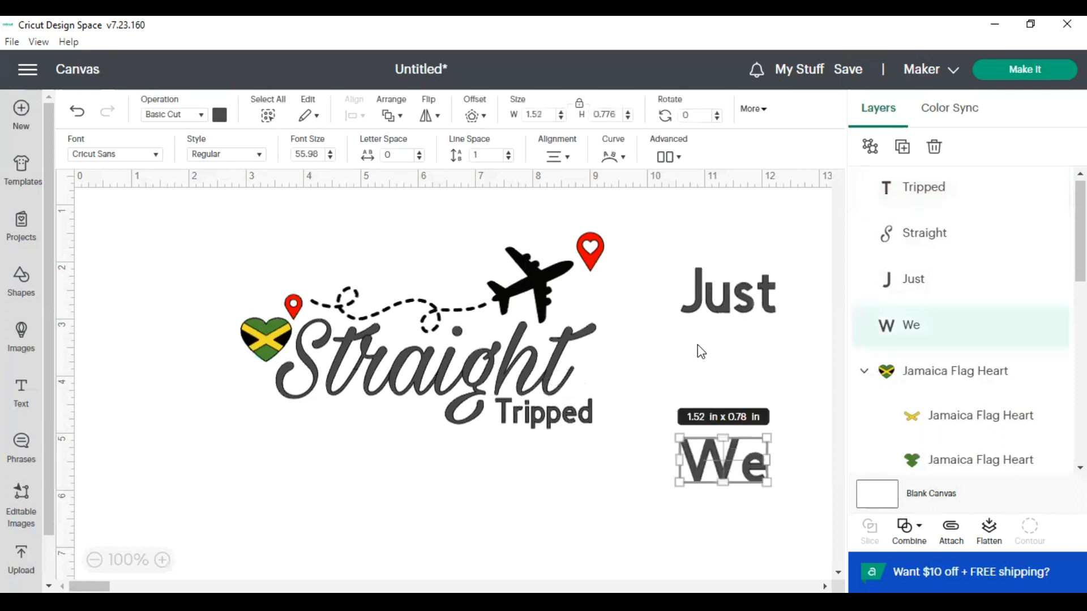
{"action": "left_click_drag", "start_coordinate": [721, 301], "coordinate": [383, 270]}
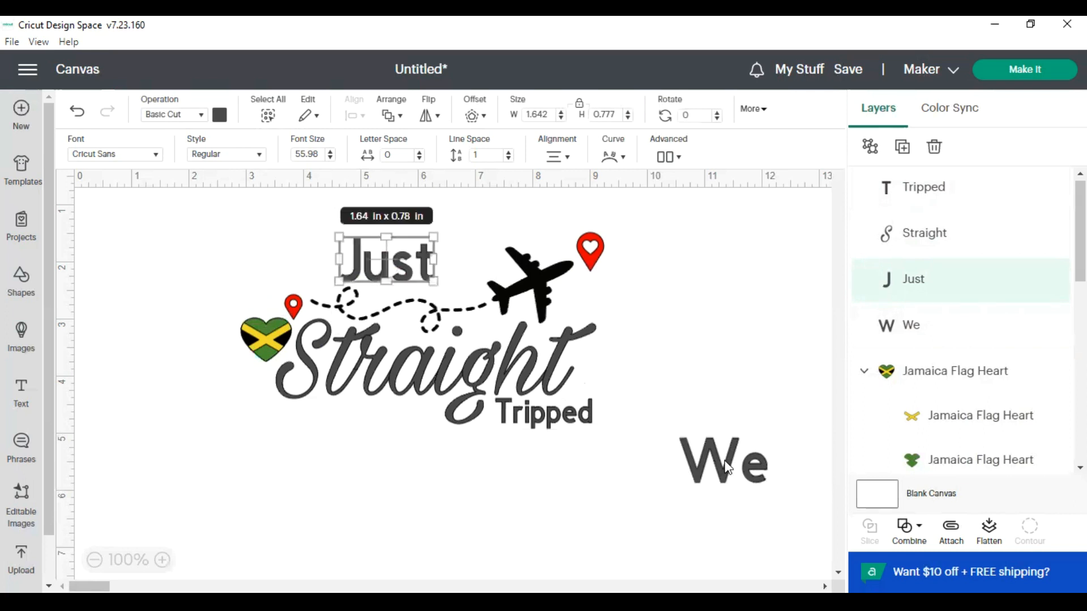
{"action": "left_click_drag", "start_coordinate": [686, 463], "coordinate": [280, 262]}
Step: Delete the separate "Just" text and extend the "We" text to read "We Just"
{"action": "left_click", "coordinate": [400, 272]}
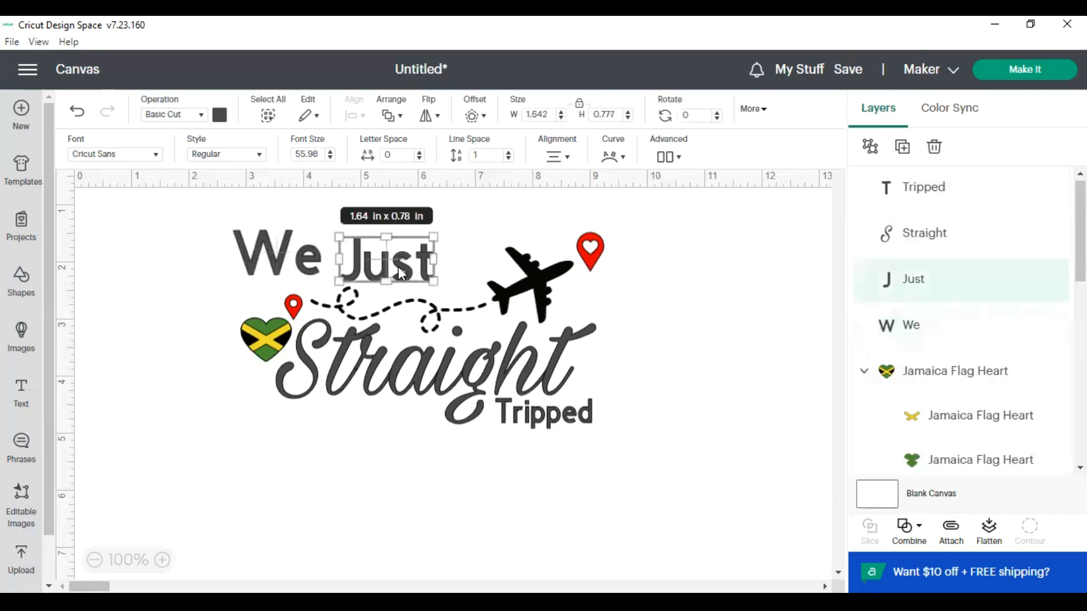
{"action": "key", "text": "Delete"}
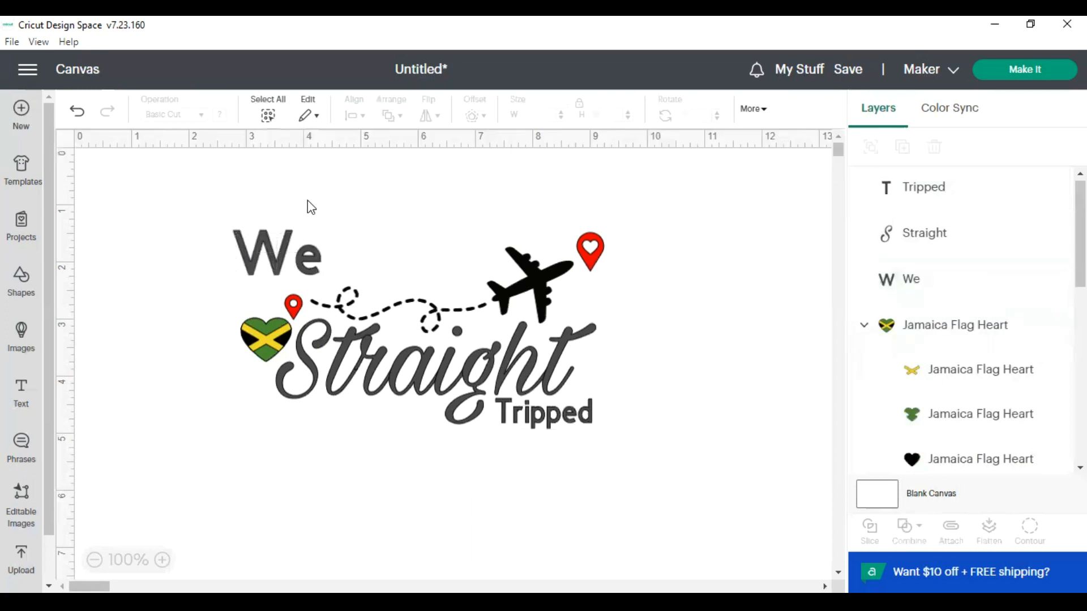
{"action": "double_click", "coordinate": [306, 258]}
{"action": "left_click", "coordinate": [317, 268]}
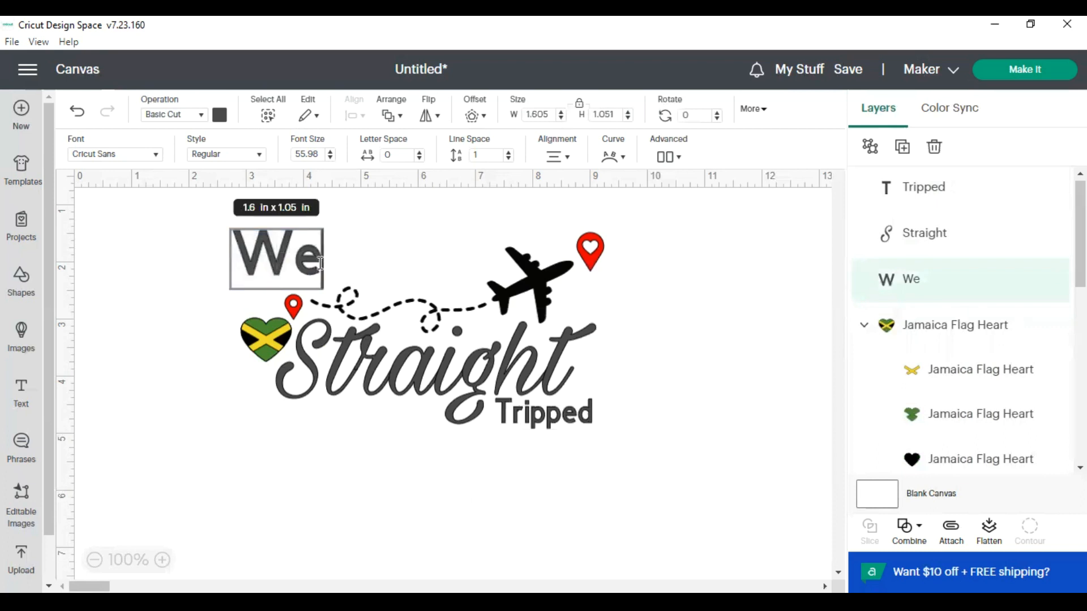
{"action": "type", "text": "Ju"}
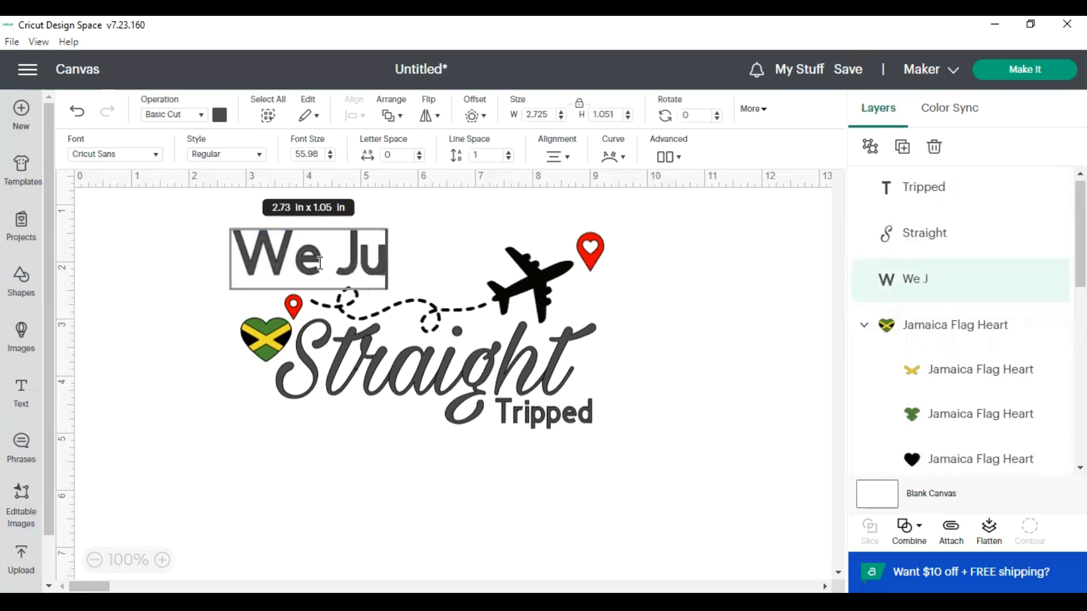
{"action": "type", "text": "st"}
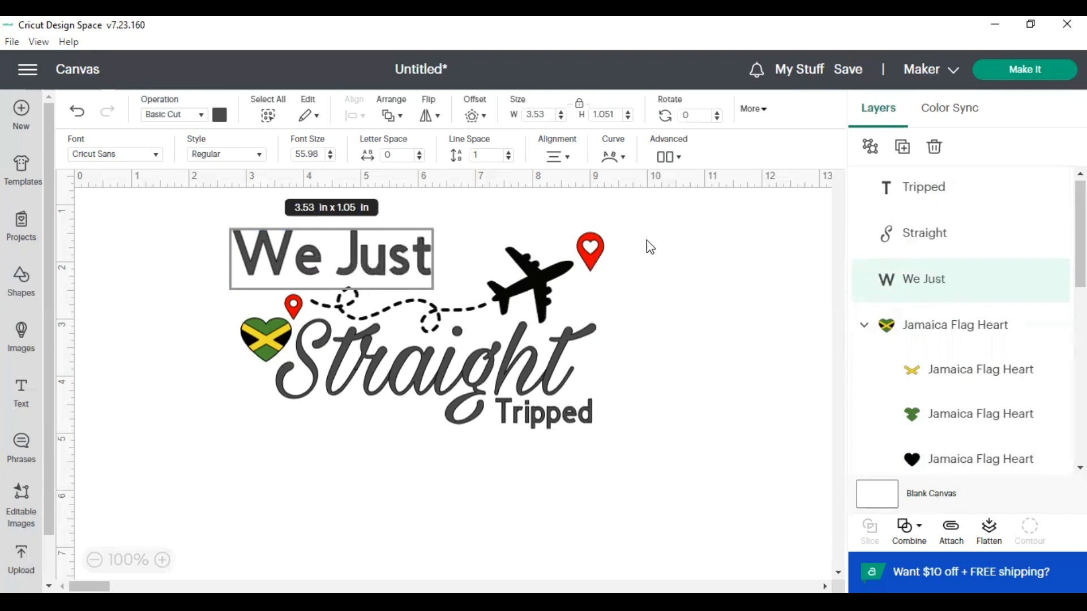
{"action": "left_click", "coordinate": [681, 274]}
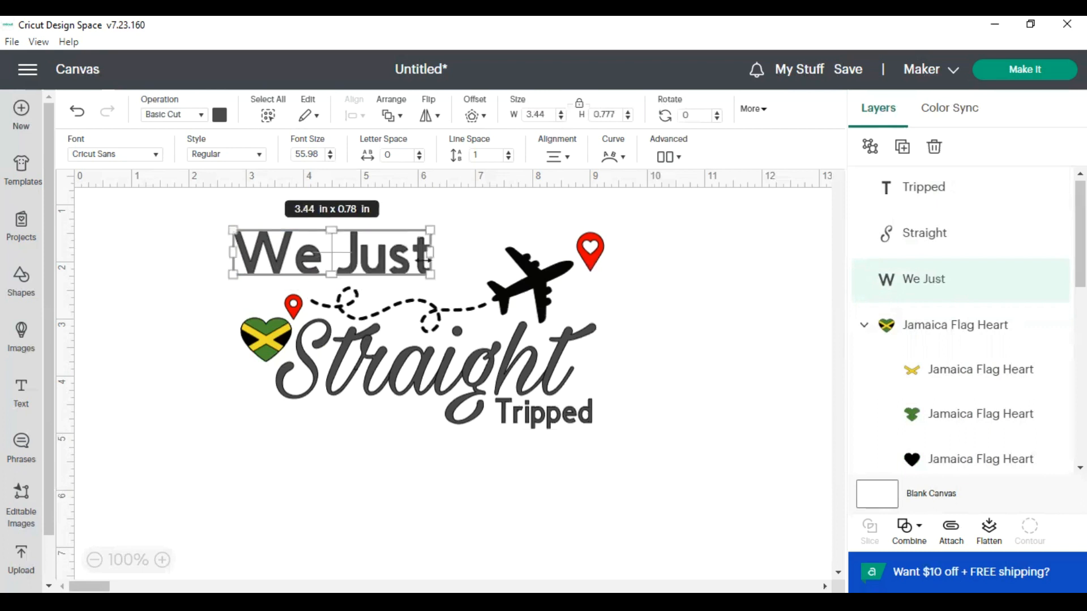
Step: Shrink "We Just" to about 1.73 by 0.39 in, place it above the trail beside the airplane, and nudge "Tripped" slightly right
{"action": "left_click", "coordinate": [723, 283]}
{"action": "left_click_drag", "start_coordinate": [405, 274], "coordinate": [459, 293]}
{"action": "left_click", "coordinate": [194, 275]}
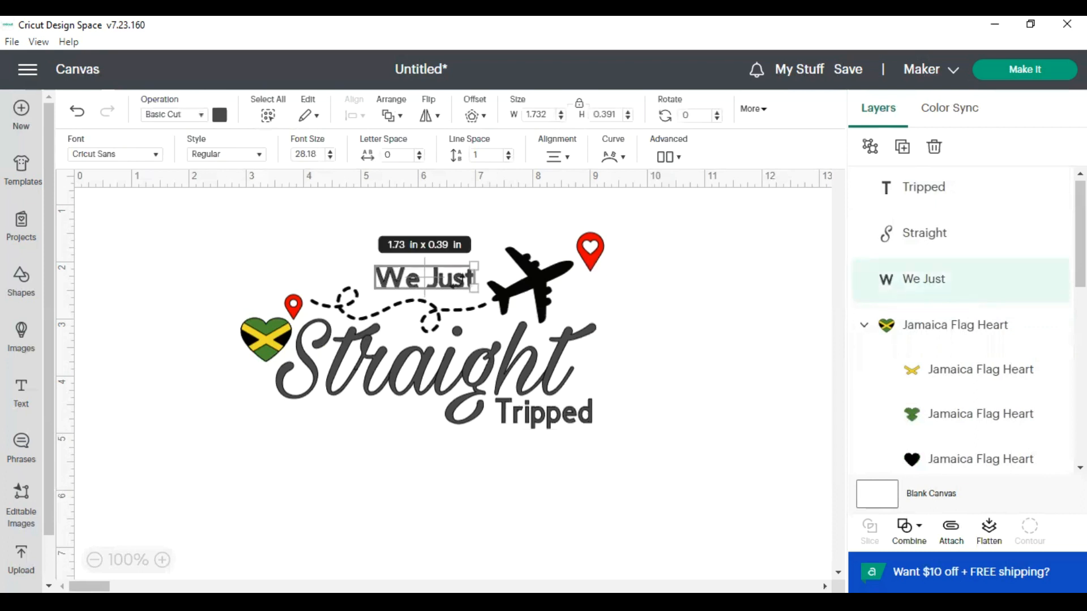
{"action": "left_click", "coordinate": [679, 306]}
{"action": "mouse_move", "coordinate": [463, 289]}
{"action": "left_mouse_down"}
{"action": "mouse_move", "coordinate": [452, 283]}
{"action": "mouse_move", "coordinate": [462, 292]}
{"action": "left_mouse_up"}
{"action": "left_click_drag", "start_coordinate": [584, 425], "coordinate": [578, 423]}
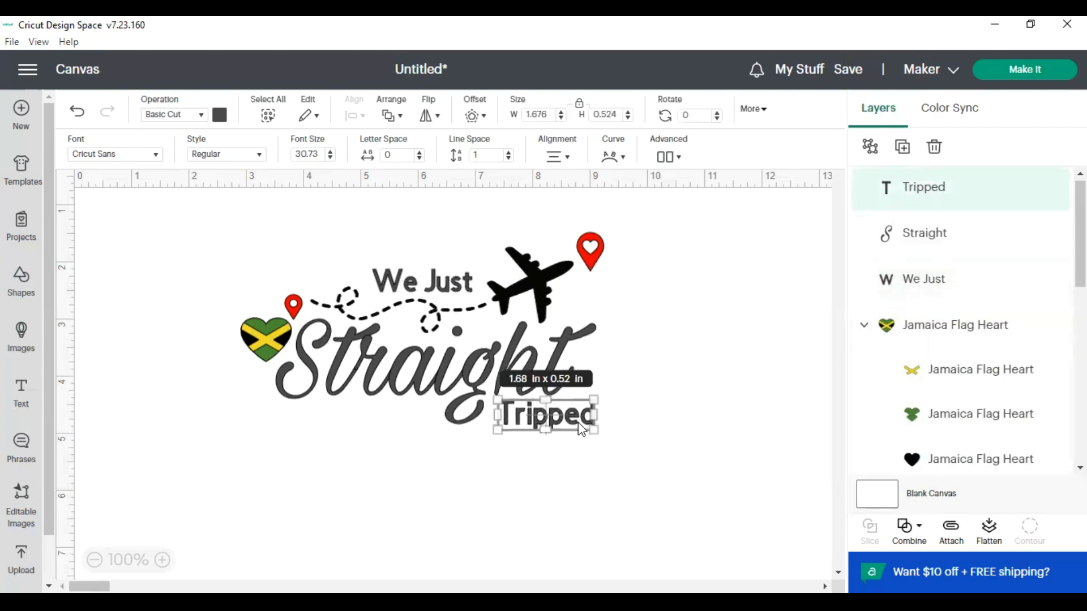
{"action": "left_click_drag", "start_coordinate": [432, 284], "coordinate": [427, 279]}
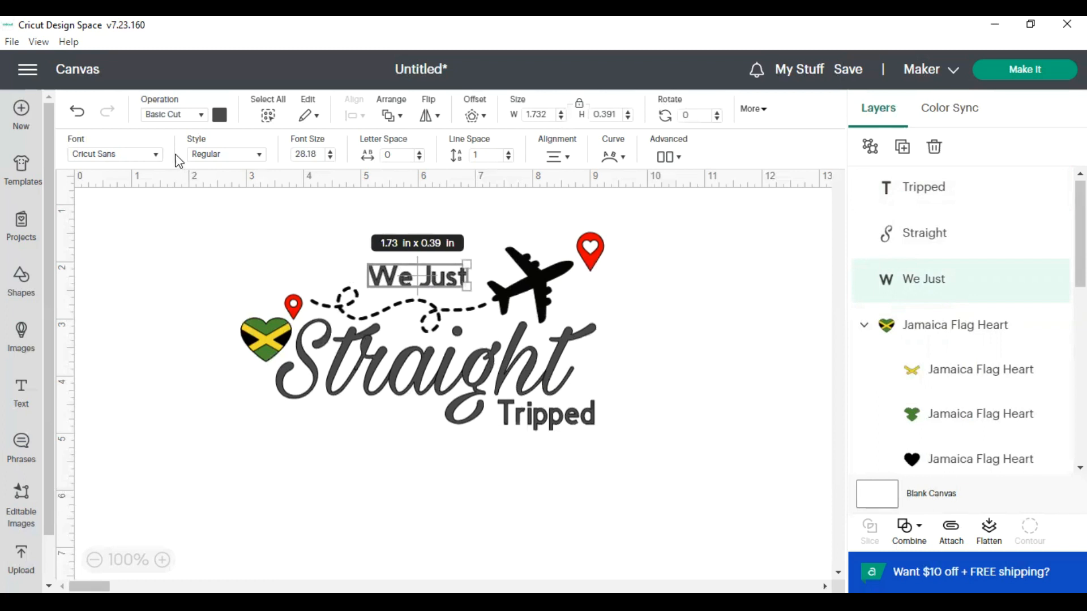
Step: Clear the cursive font search and browse the Classic font category for "We Just"
{"action": "left_click", "coordinate": [157, 156]}
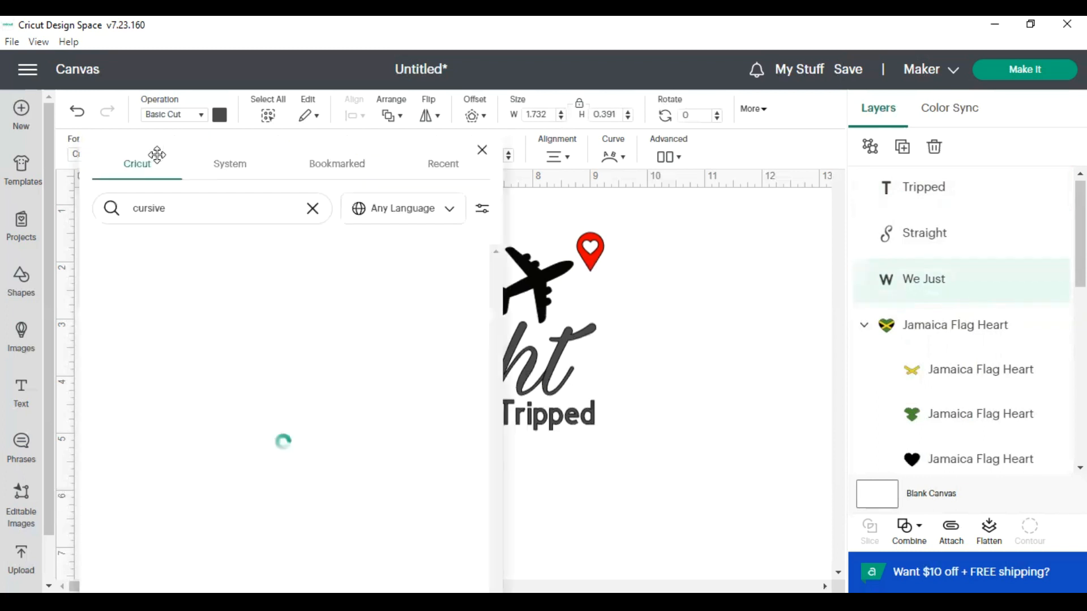
{"action": "left_click", "coordinate": [311, 210]}
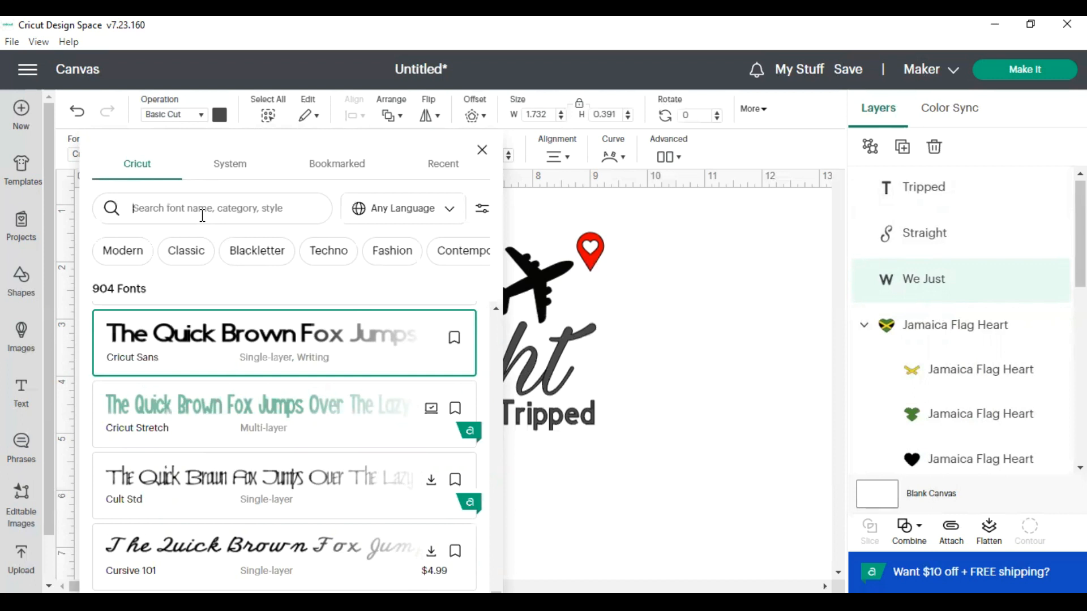
{"action": "mouse_move", "coordinate": [483, 259]}
{"action": "left_click", "coordinate": [198, 253]}
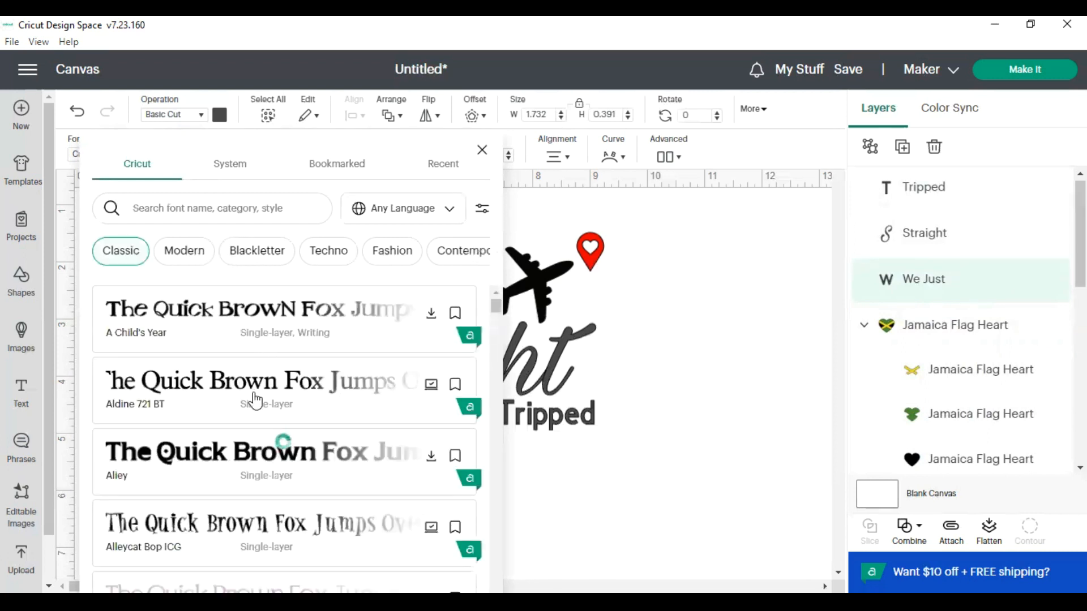
{"action": "scroll", "coordinate": [255, 399], "scroll_direction": "down", "scroll_amount": 8}
{"action": "scroll", "coordinate": [256, 399], "scroll_direction": "down", "scroll_amount": 5}
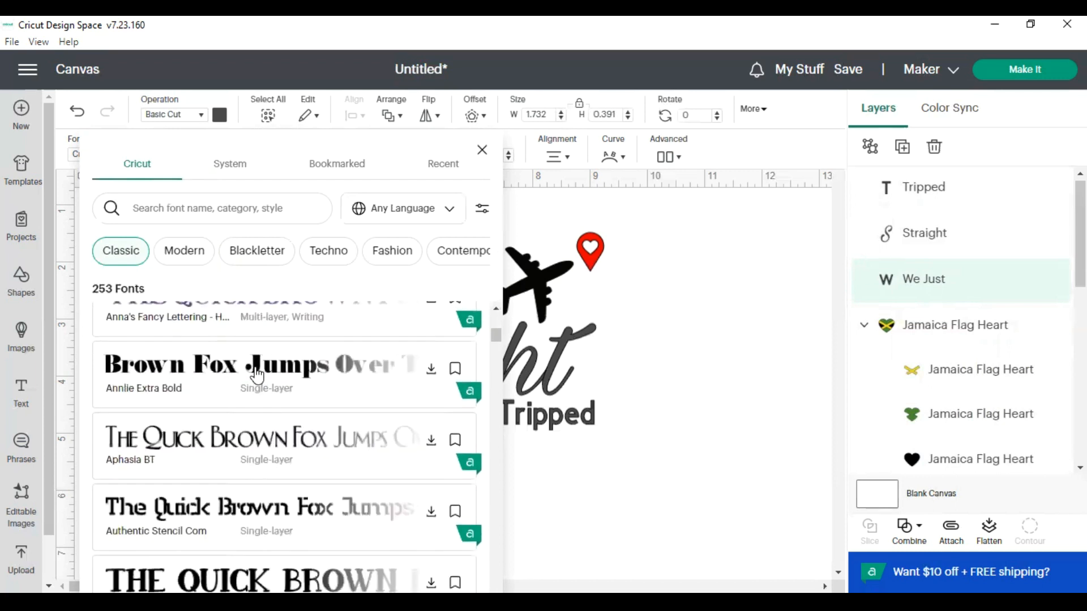
{"action": "left_click", "coordinate": [549, 417]}
{"action": "double_click", "coordinate": [581, 417]}
{"action": "left_click", "coordinate": [626, 467]}
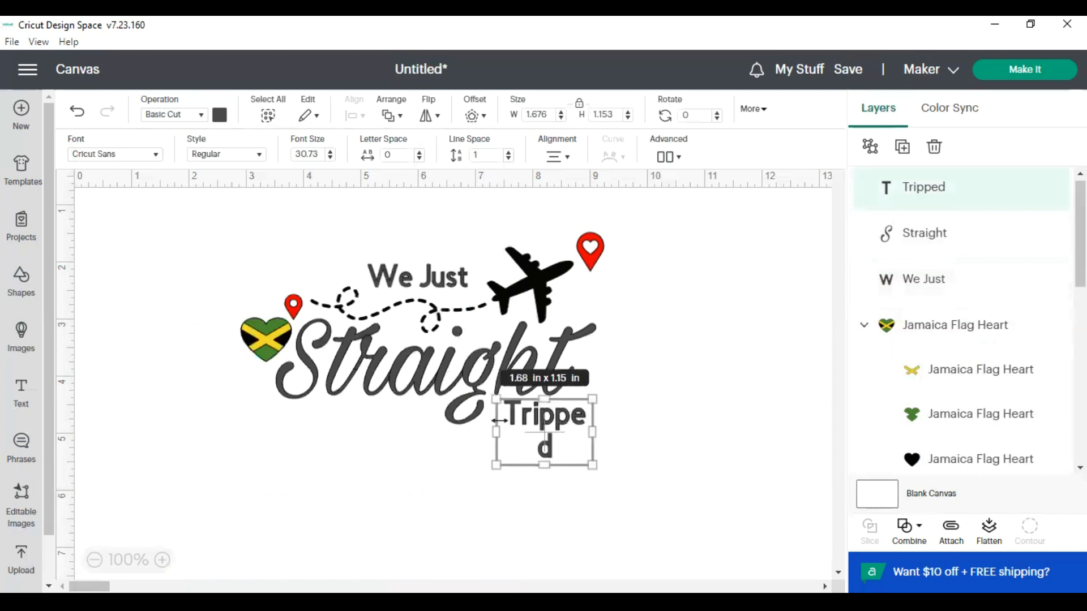
{"action": "left_click", "coordinate": [78, 115]}
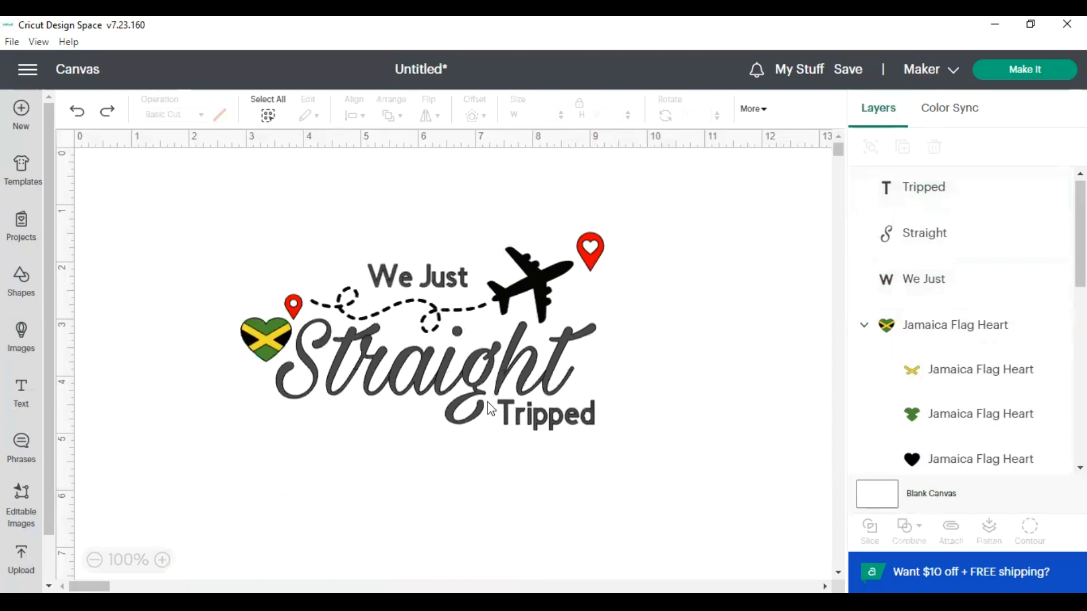
Step: Move "Tripped" clear of the design and apply the Bodoni STD Poster font, filtered by Modern and Classic
{"action": "left_click_drag", "start_coordinate": [565, 426], "coordinate": [735, 386]}
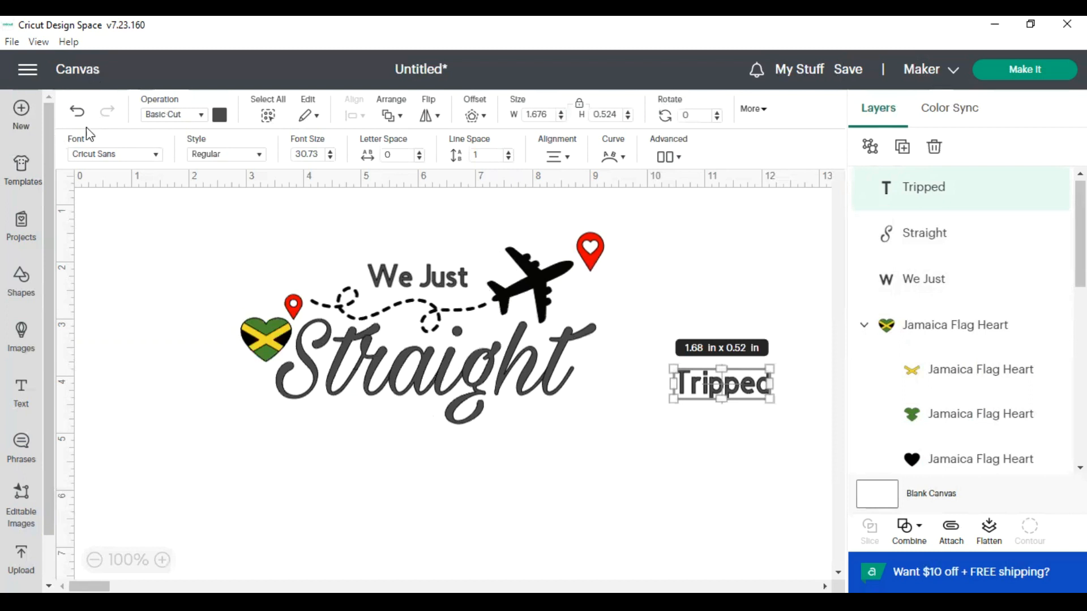
{"action": "left_click", "coordinate": [157, 157]}
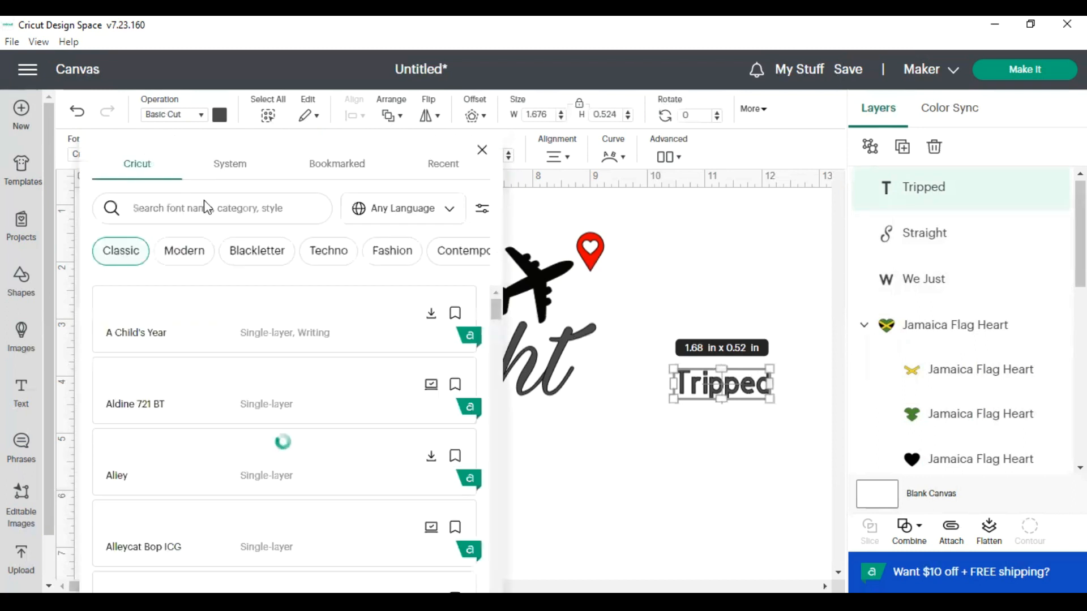
{"action": "left_click", "coordinate": [198, 257]}
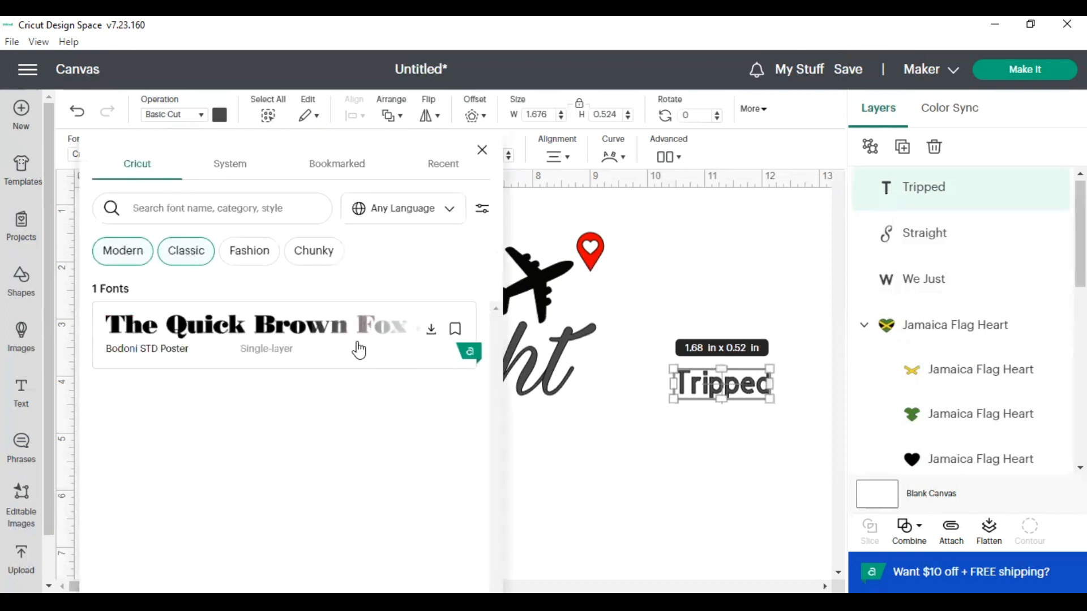
{"action": "left_click", "coordinate": [317, 338]}
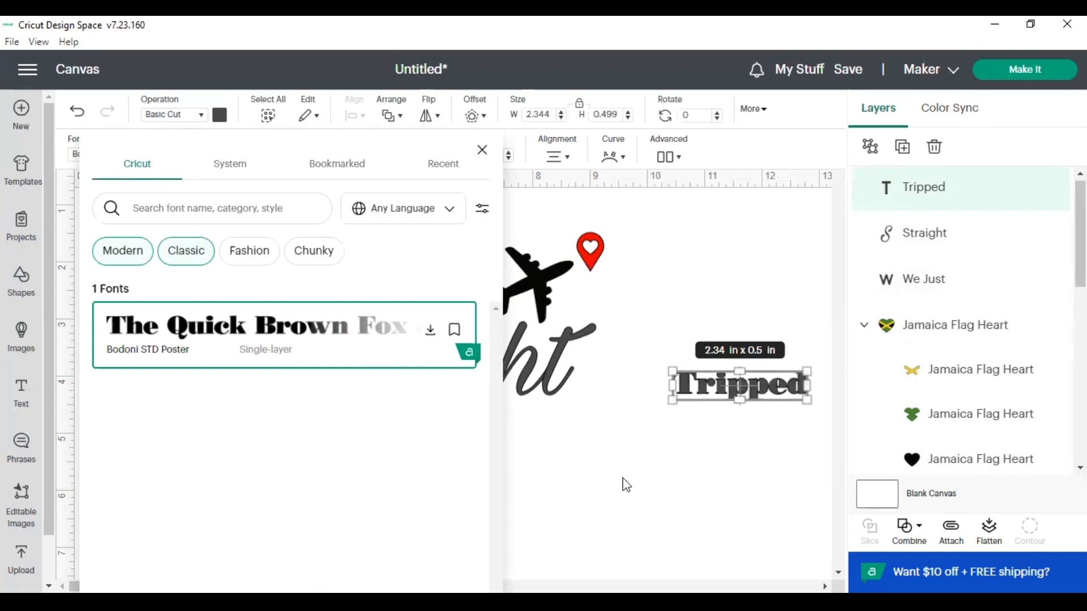
Step: Place "Tripped" back beneath the end of "Straight" at about 2.21 by 0.47 in
{"action": "left_click", "coordinate": [619, 458]}
{"action": "left_click_drag", "start_coordinate": [766, 400], "coordinate": [602, 436]}
{"action": "left_click", "coordinate": [590, 429]}
{"action": "left_click", "coordinate": [626, 497]}
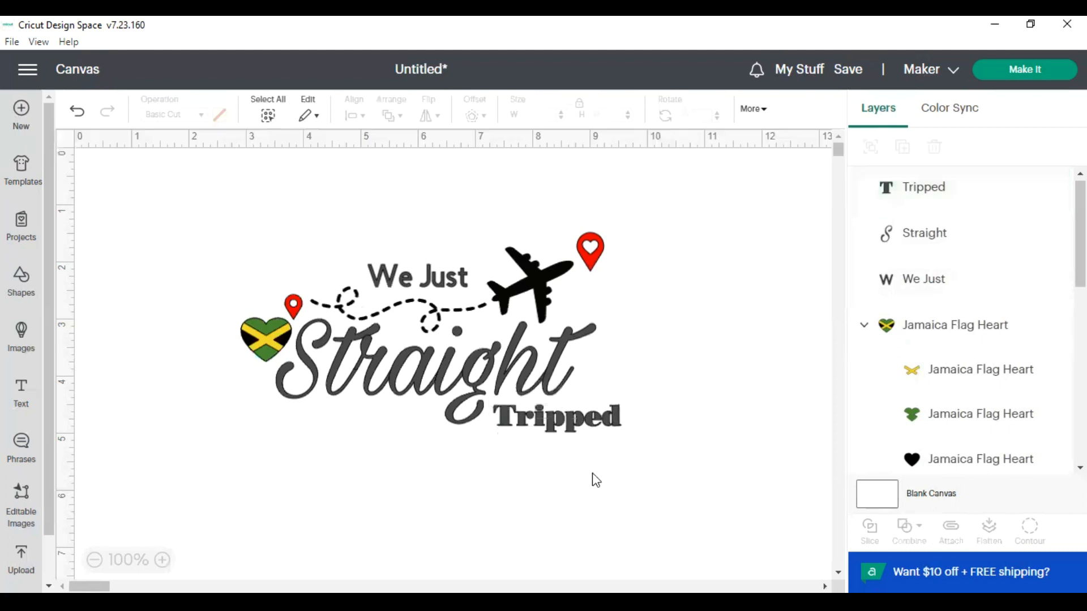
{"action": "left_click", "coordinate": [586, 431]}
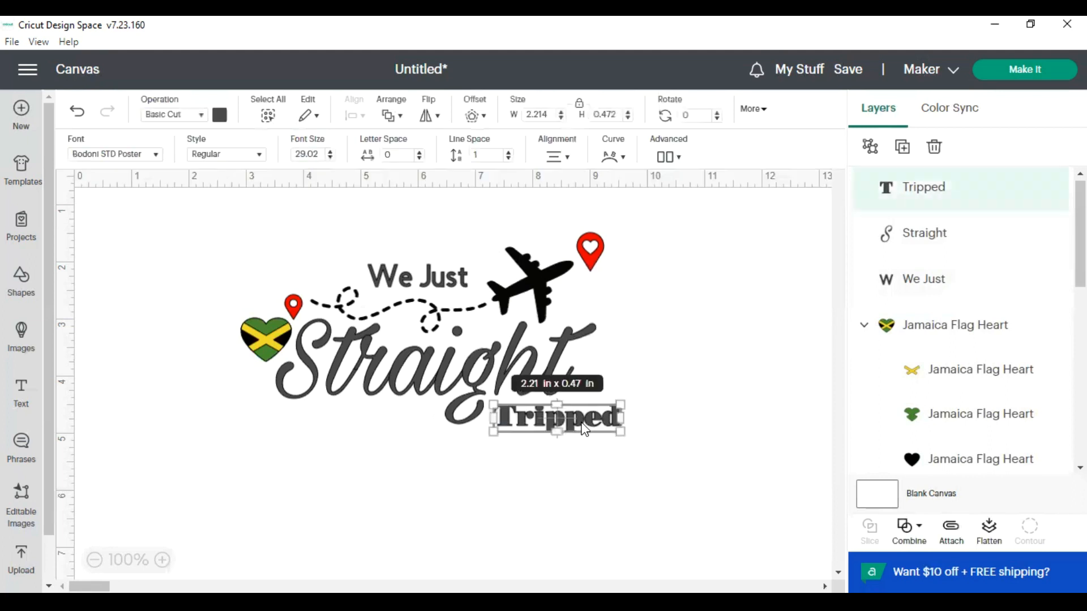
{"action": "double_click", "coordinate": [547, 420]}
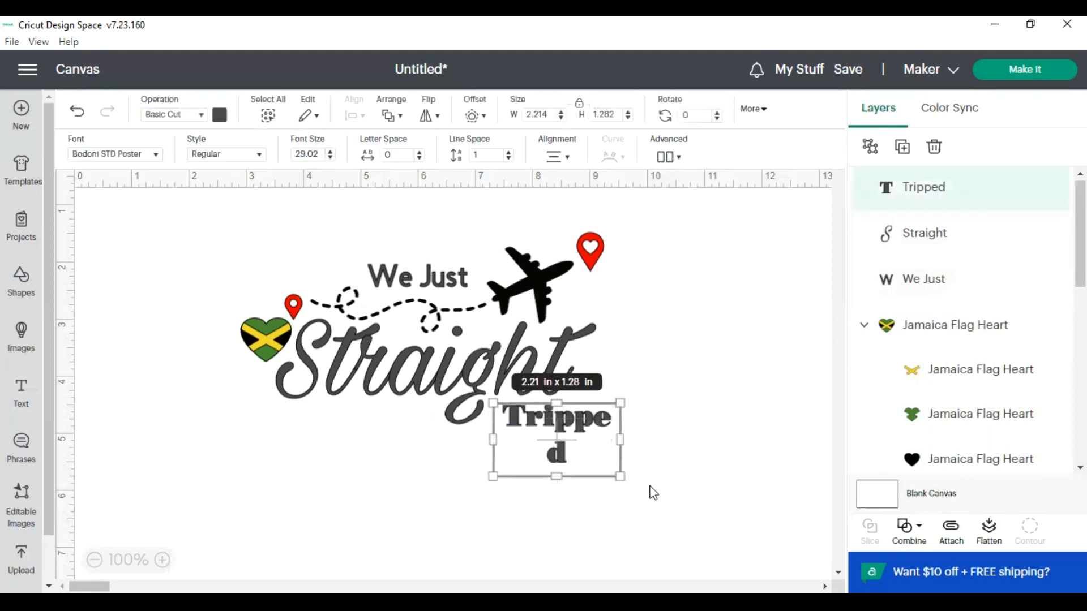
{"action": "left_click", "coordinate": [81, 116]}
Step: Apply the Cachet Pro Heavy font from the Modern category to "Tripped" and place it beneath the end of "Straight" at about 2.36 by 0.62 in
{"action": "left_click_drag", "start_coordinate": [562, 413], "coordinate": [698, 345]}
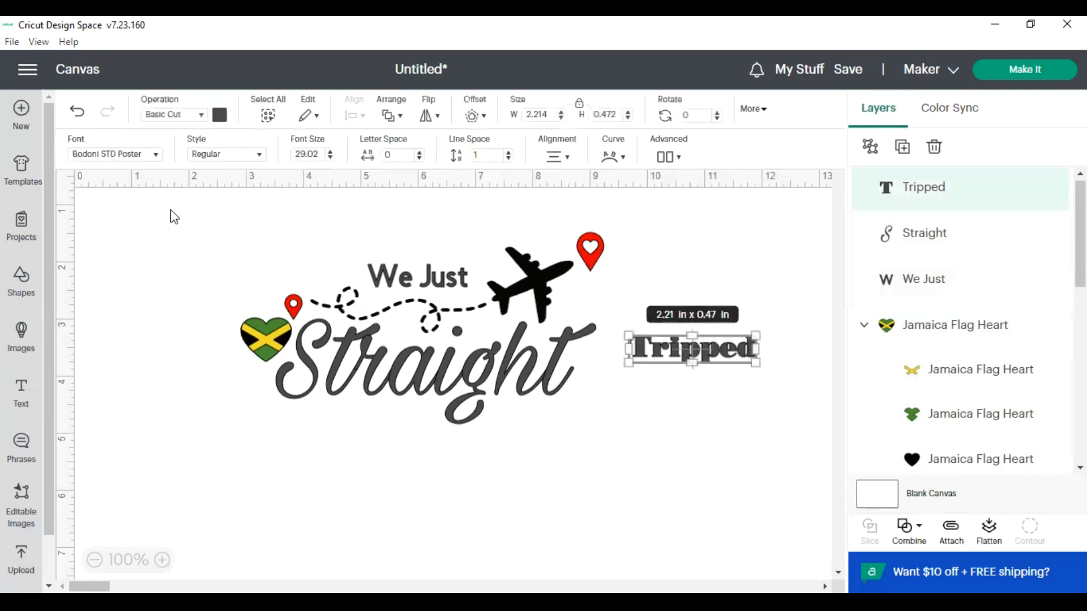
{"action": "left_click", "coordinate": [158, 156]}
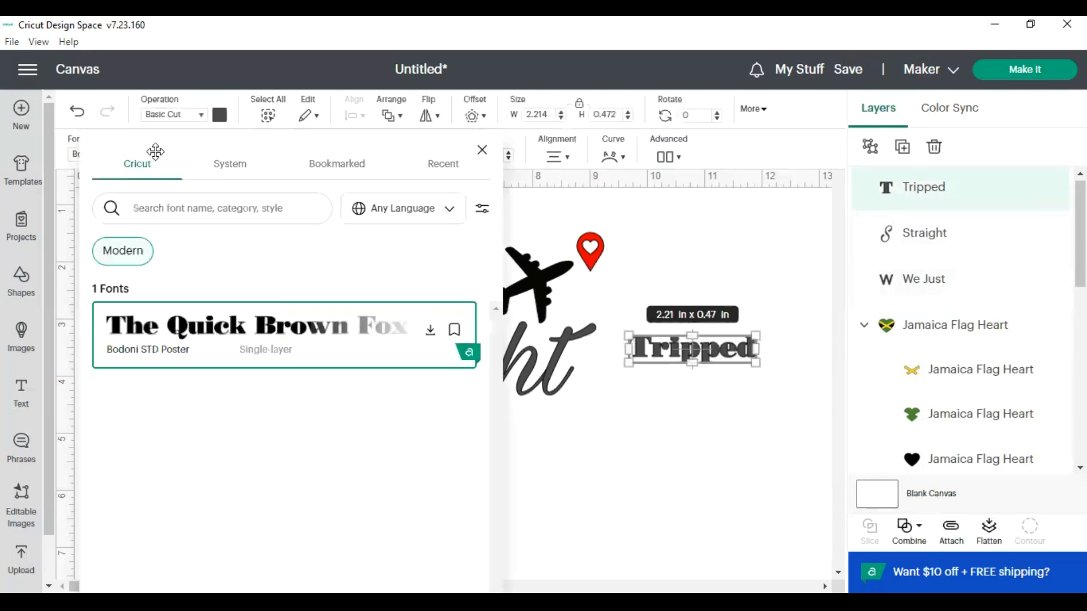
{"action": "left_click", "coordinate": [182, 254]}
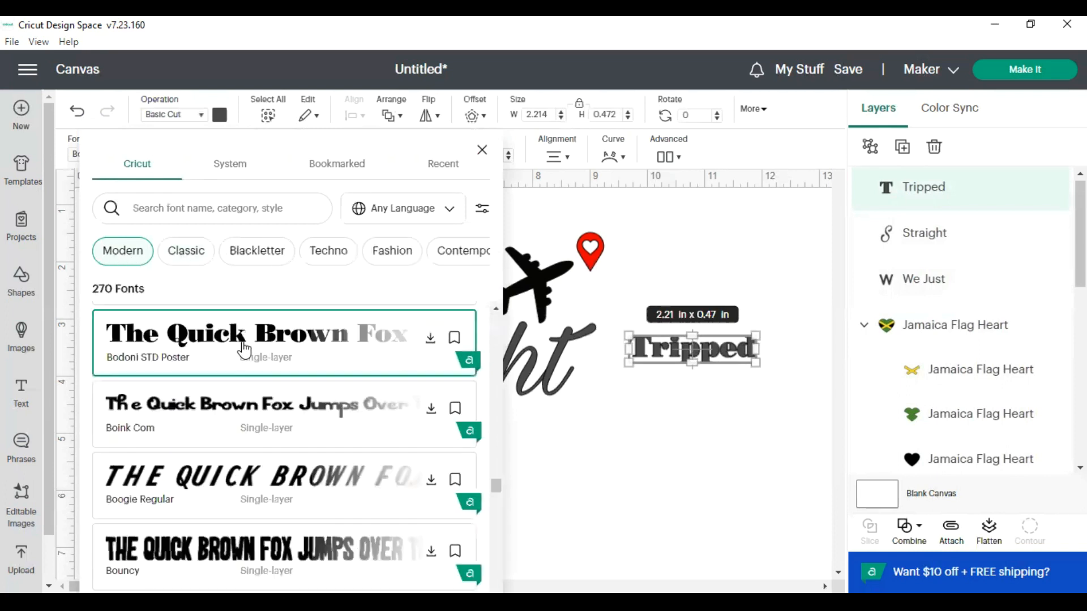
{"action": "scroll", "coordinate": [242, 353], "scroll_direction": "down", "scroll_amount": 3}
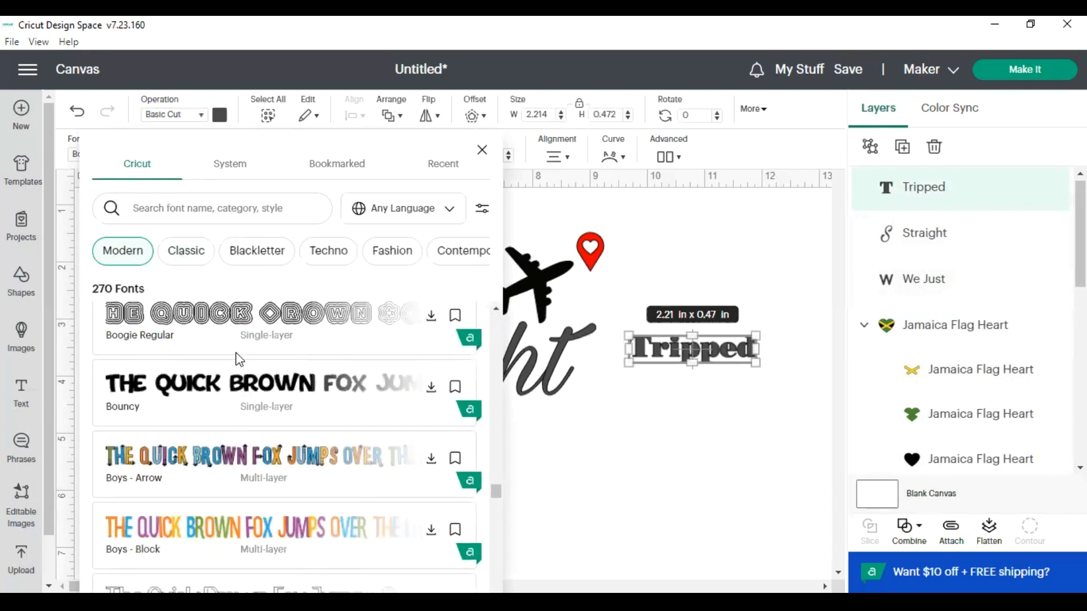
{"action": "scroll", "coordinate": [229, 376], "scroll_direction": "down", "scroll_amount": 8}
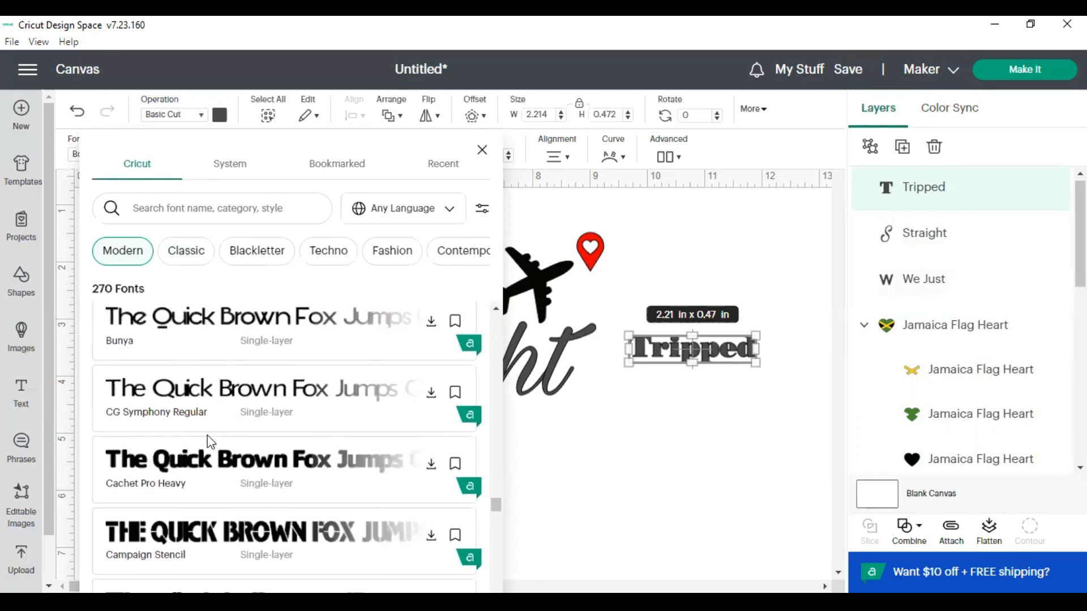
{"action": "left_click", "coordinate": [211, 463]}
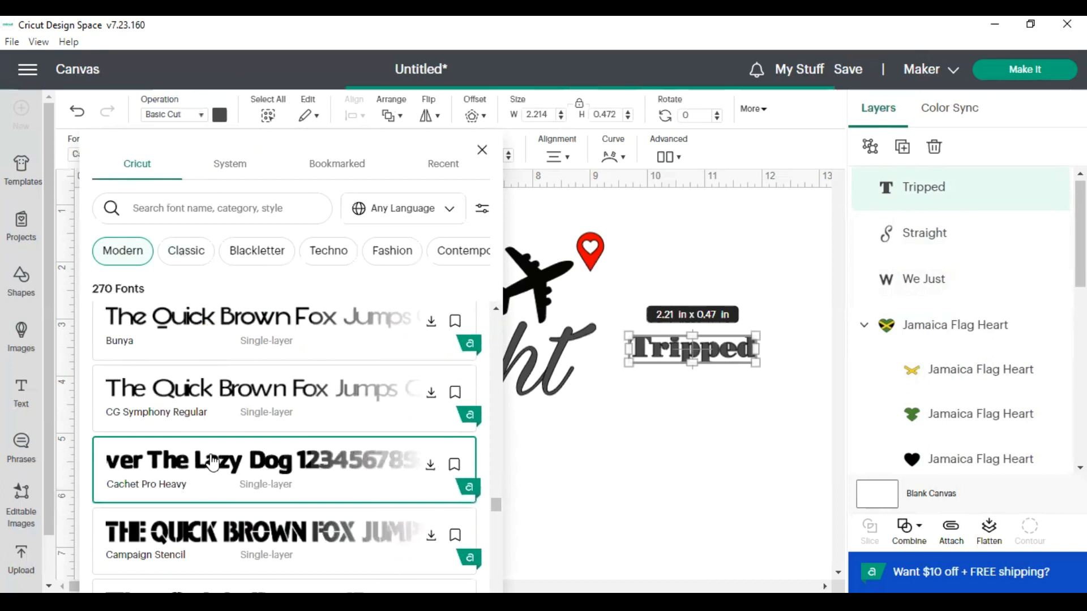
{"action": "left_click", "coordinate": [653, 500]}
{"action": "left_click_drag", "start_coordinate": [696, 353], "coordinate": [571, 424]}
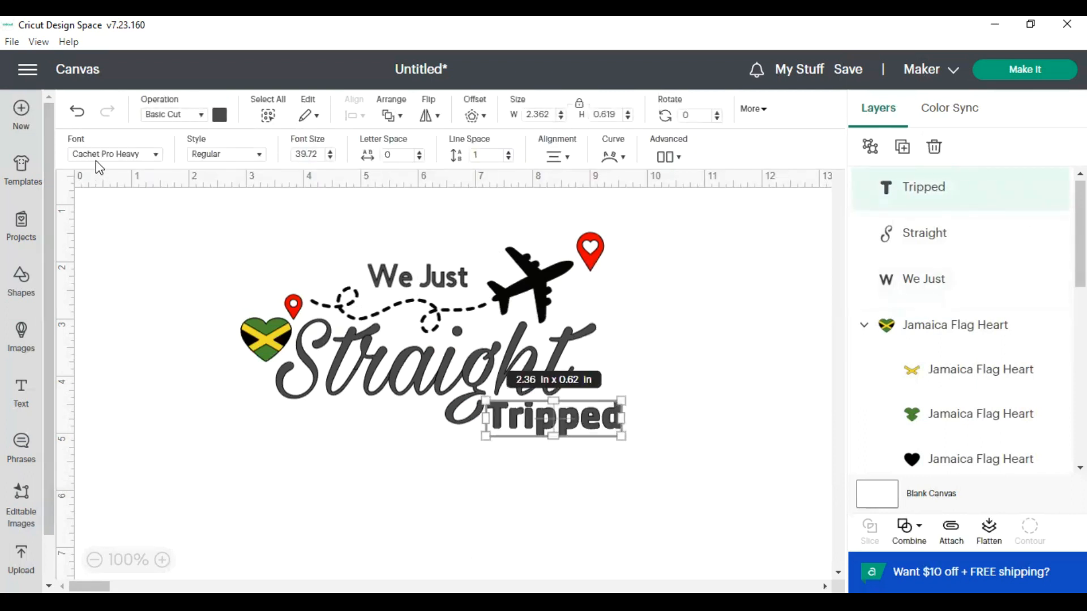
Step: Search the fonts for "cache", apply Cachet Pro Heavy to "We Just" and bookmark that font
{"action": "left_click", "coordinate": [409, 284]}
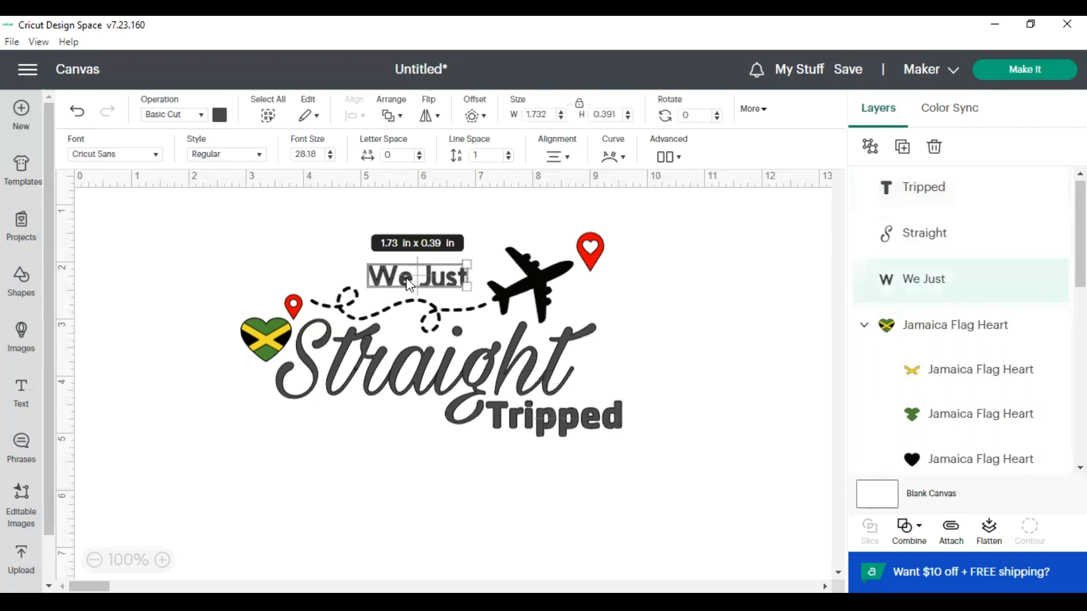
{"action": "left_click", "coordinate": [155, 158]}
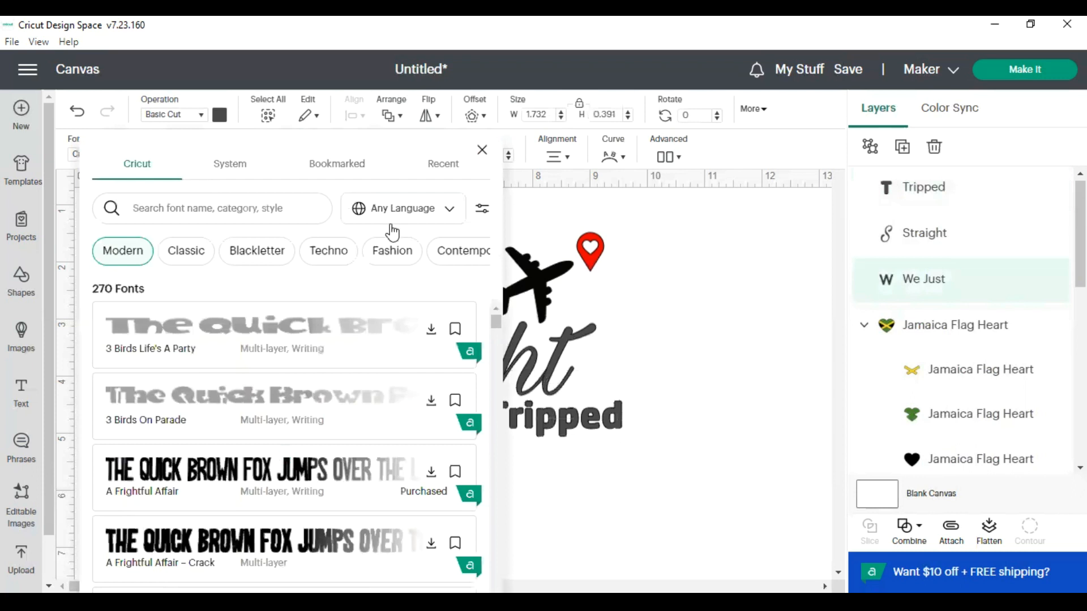
{"action": "type", "text": "dache"}
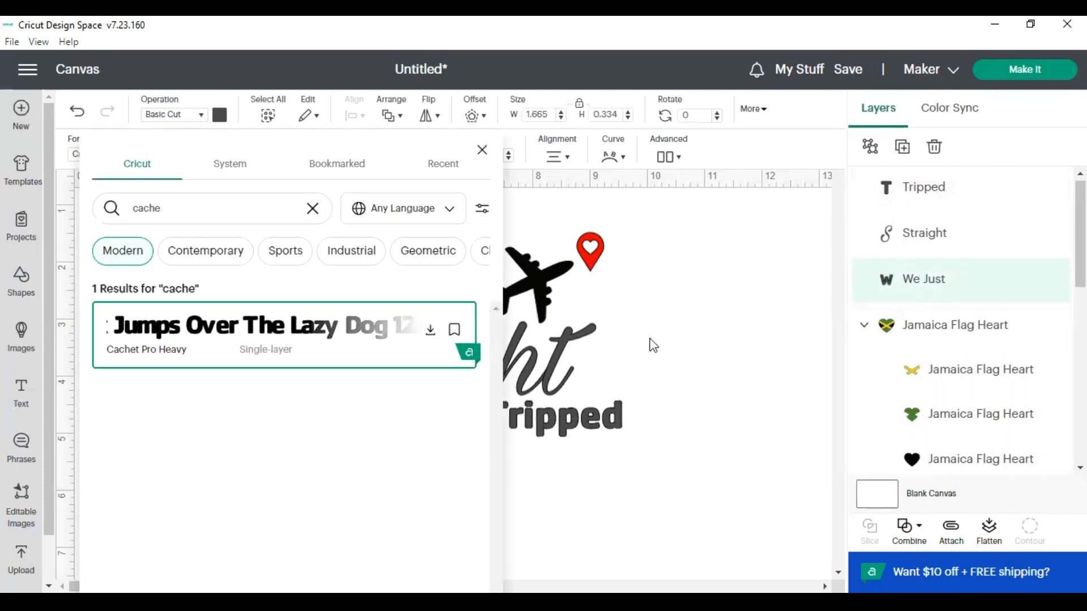
{"action": "left_click", "coordinate": [455, 332]}
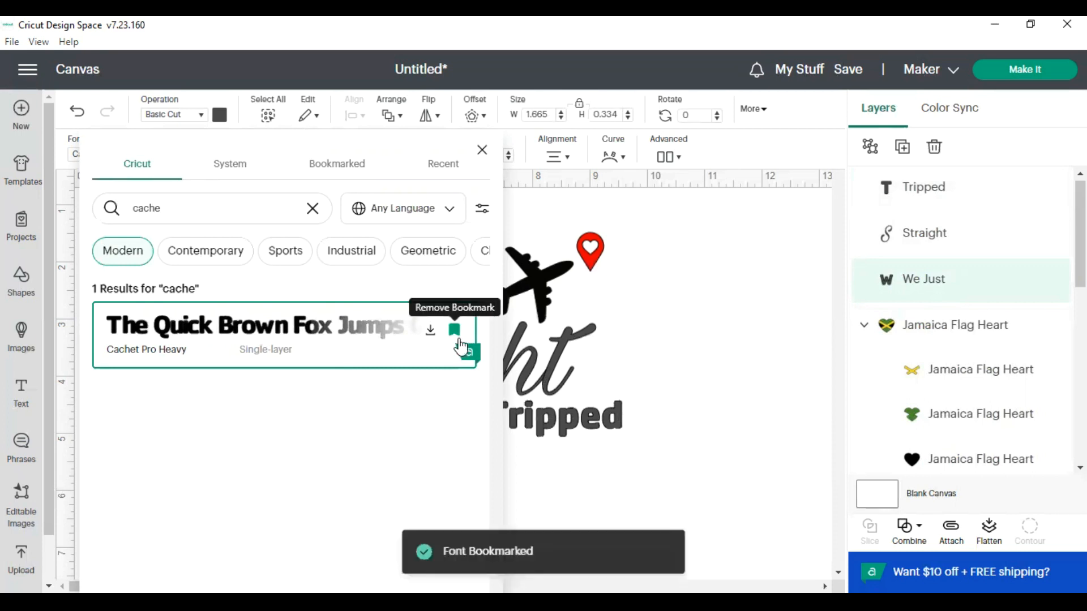
Step: Place "We Just" above the dashed airplane trail at about x 5.16, y 2.23
{"action": "left_click", "coordinate": [663, 352]}
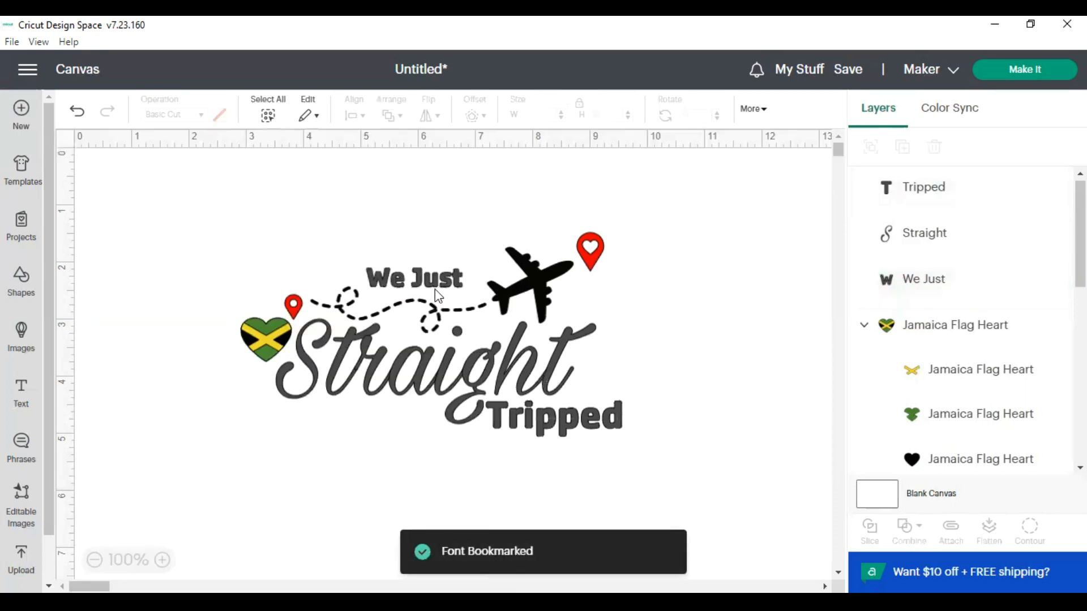
{"action": "left_click_drag", "start_coordinate": [434, 293], "coordinate": [435, 298]}
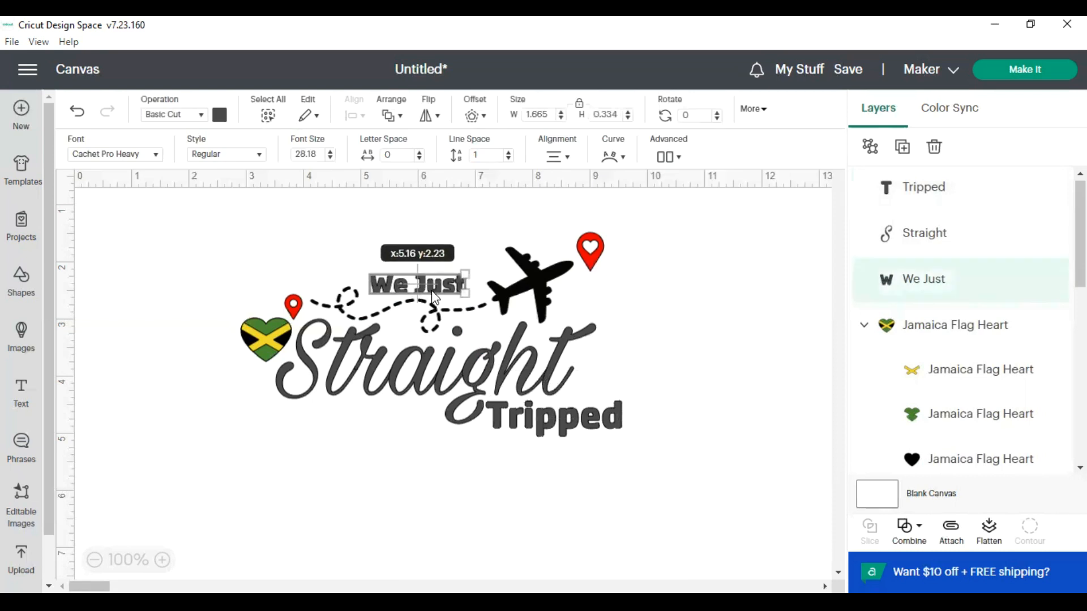
{"action": "left_click", "coordinate": [745, 334]}
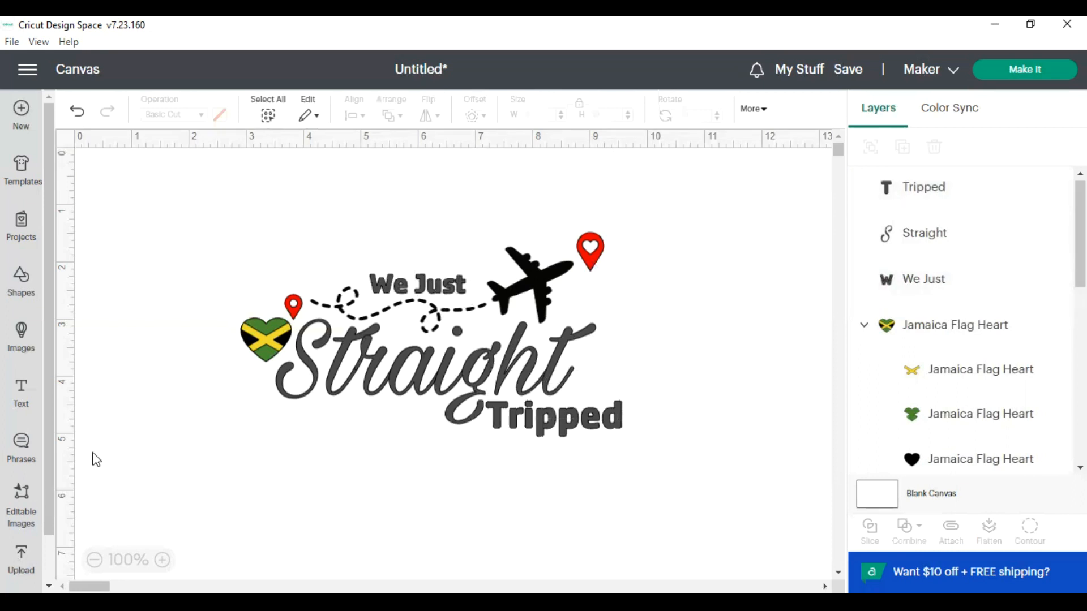
Step: Search all images for "alabama" with the operation type filtered to Cut Only
{"action": "left_click", "coordinate": [21, 337]}
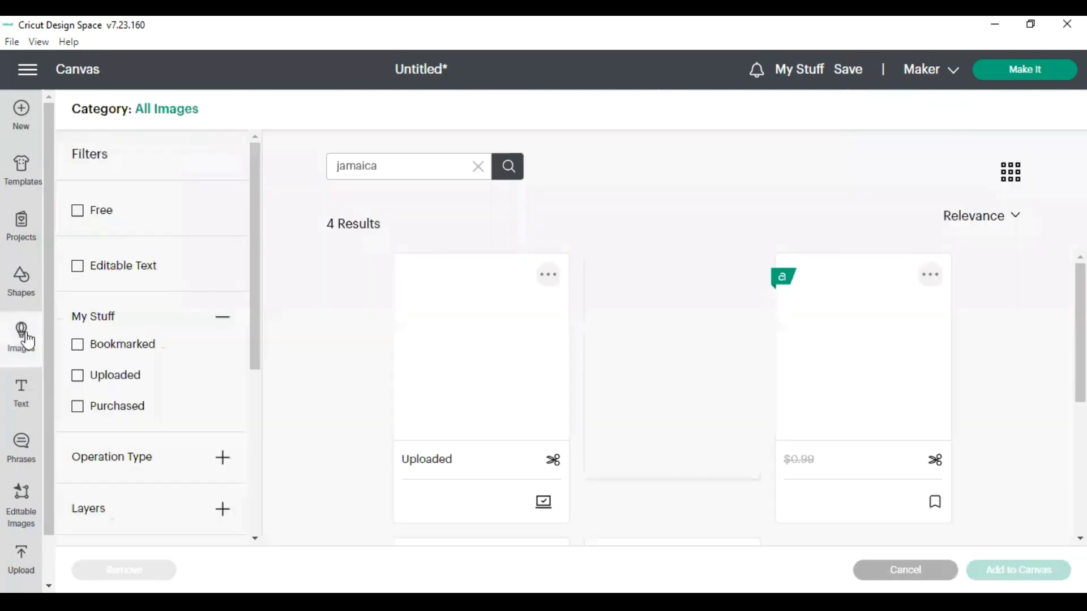
{"action": "left_click", "coordinate": [488, 173]}
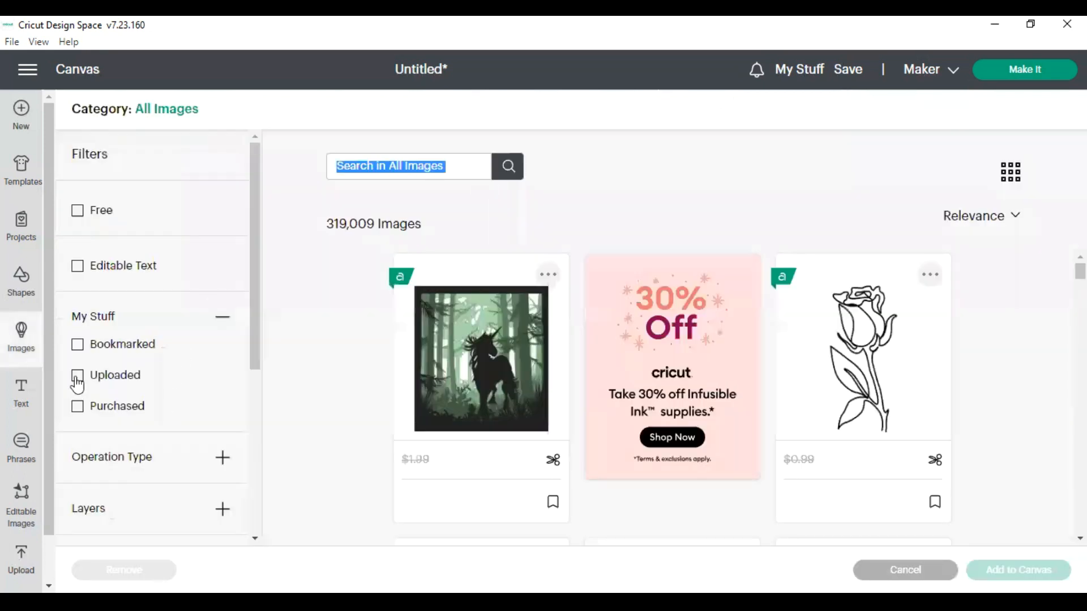
{"action": "left_click", "coordinate": [223, 457]}
{"action": "left_click", "coordinate": [77, 488]}
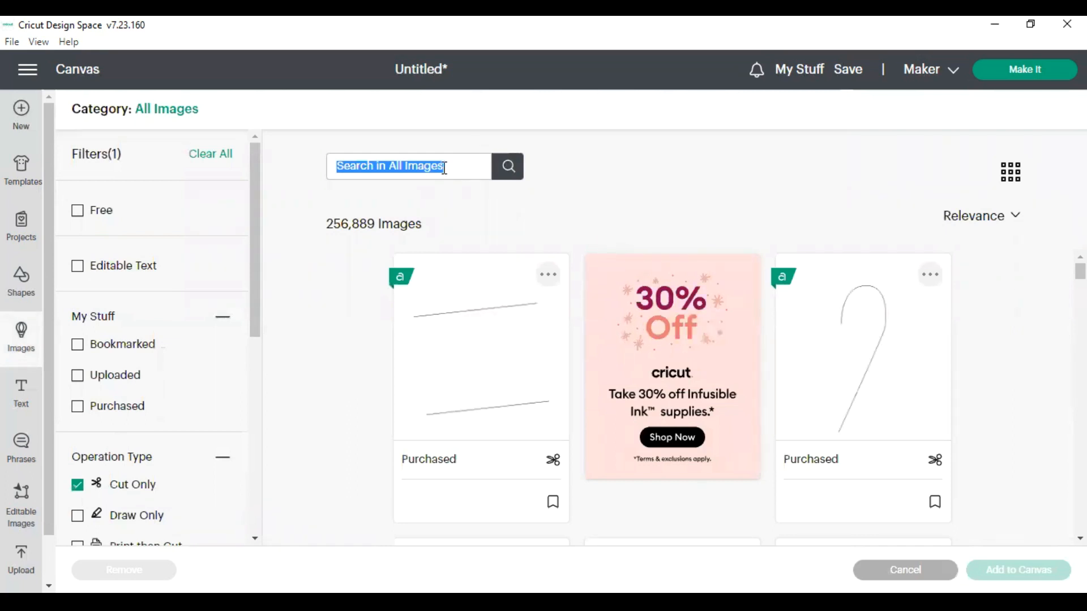
{"action": "left_click", "coordinate": [445, 168]}
{"action": "type", "text": "alabala"}
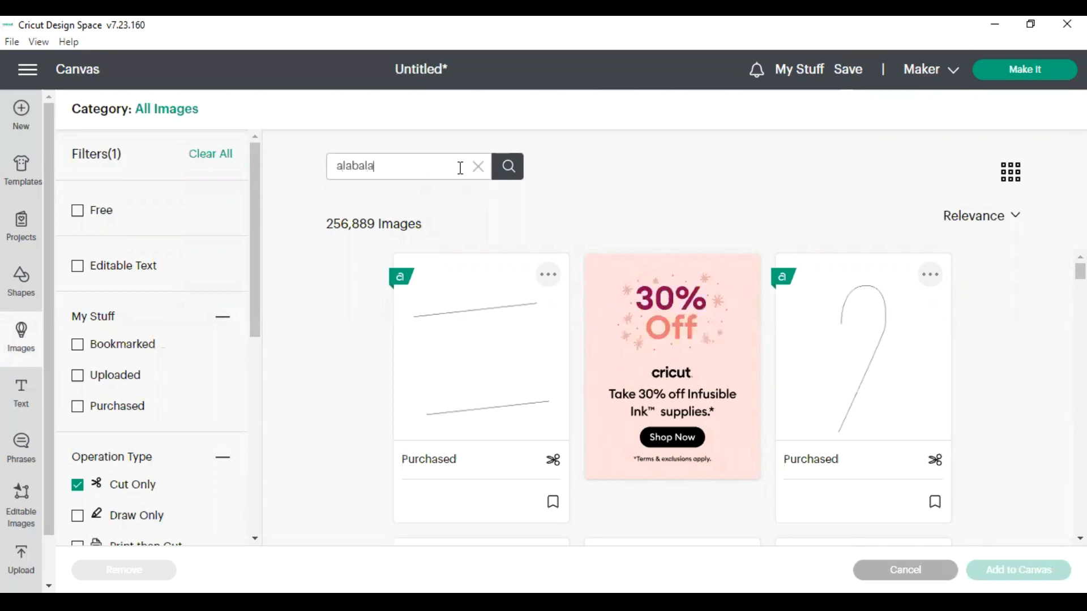
{"action": "key", "text": "BackSpace"}
{"action": "key", "text": "BackSpace"}
{"action": "key", "text": "Return"}
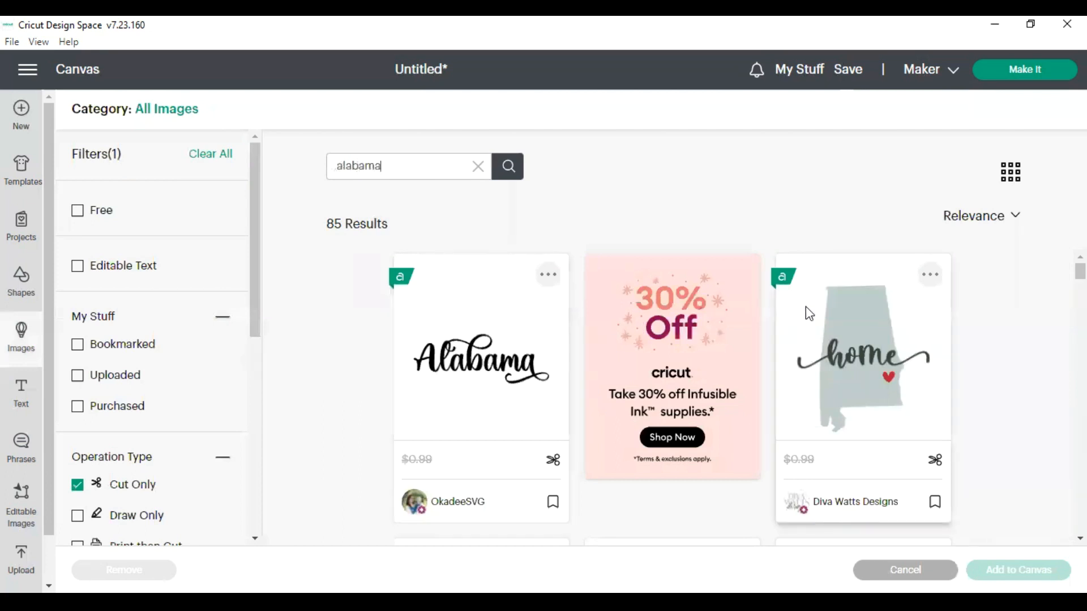
Step: Look through the Alabama image results for a state outline that suits the travel design
{"action": "scroll", "coordinate": [806, 307], "scroll_direction": "down", "scroll_amount": 10}
{"action": "scroll", "coordinate": [690, 324], "scroll_direction": "down", "scroll_amount": 10}
{"action": "scroll", "coordinate": [468, 310], "scroll_direction": "down", "scroll_amount": 10}
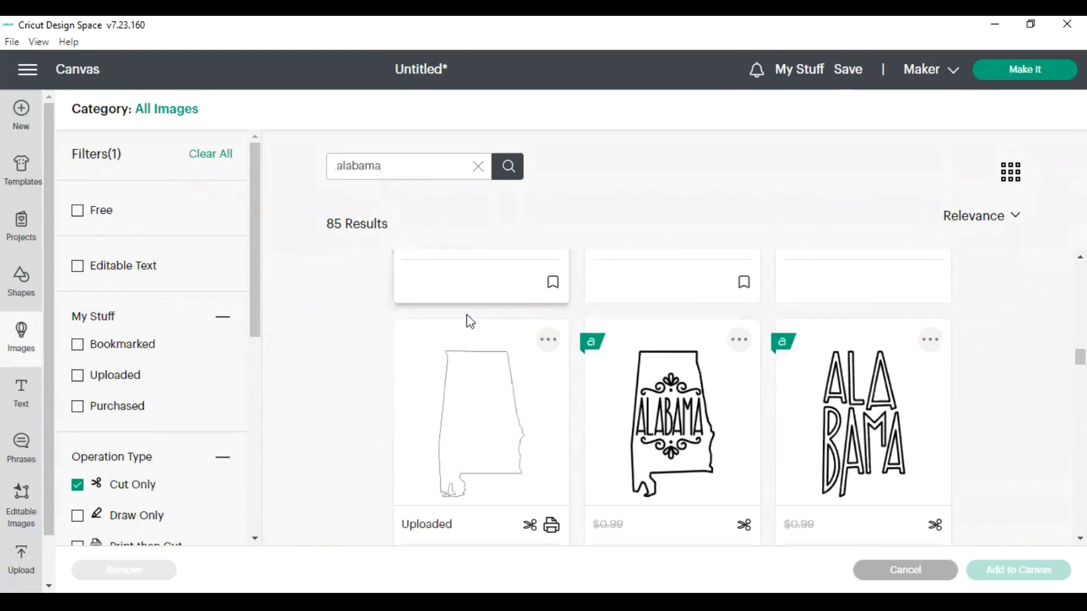
{"action": "scroll", "coordinate": [470, 321], "scroll_direction": "down", "scroll_amount": 2}
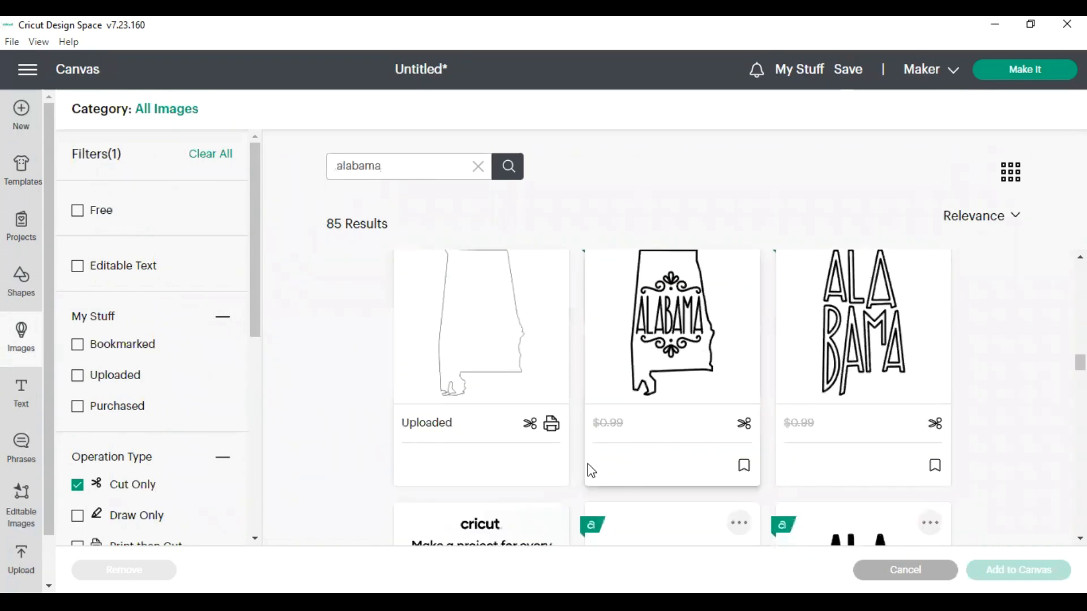
{"action": "scroll", "coordinate": [587, 473], "scroll_direction": "down", "scroll_amount": 8}
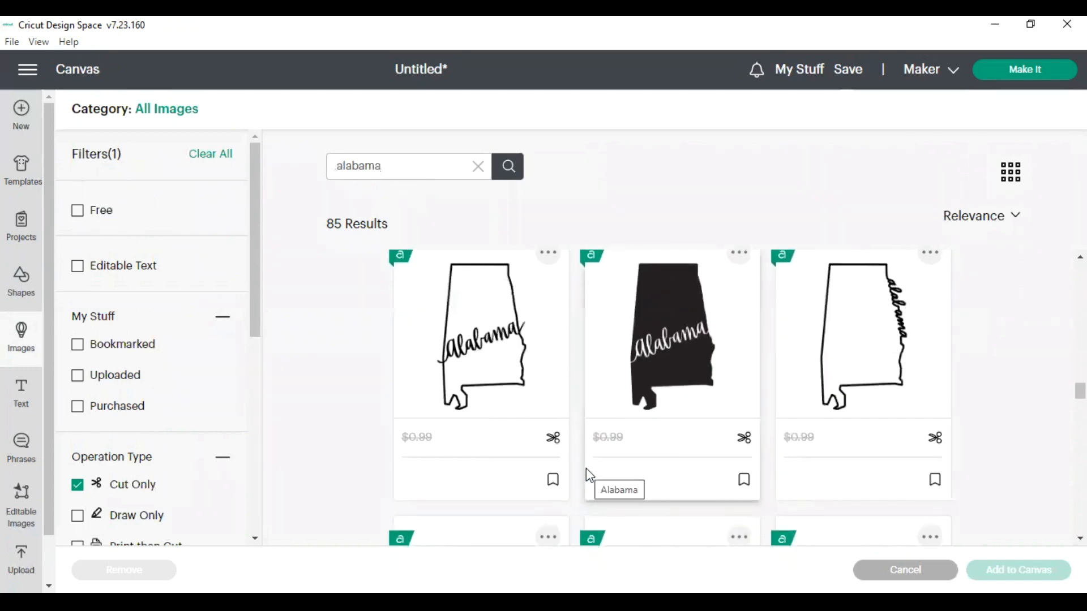
{"action": "scroll", "coordinate": [586, 467], "scroll_direction": "down", "scroll_amount": 2}
{"action": "scroll", "coordinate": [586, 473], "scroll_direction": "up", "scroll_amount": 2}
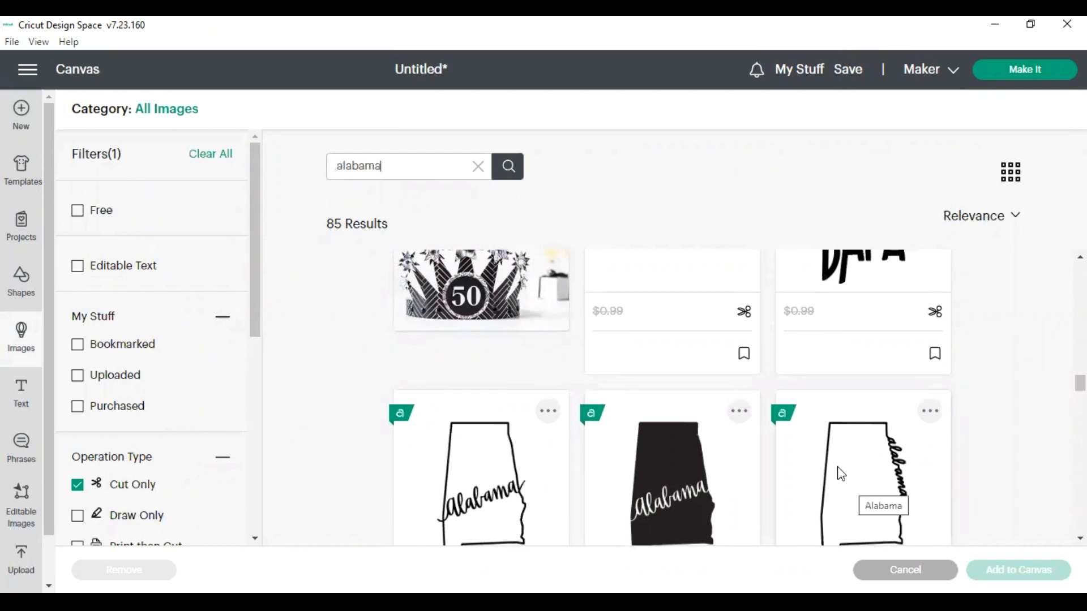
{"action": "scroll", "coordinate": [842, 475], "scroll_direction": "down", "scroll_amount": 10}
{"action": "scroll", "coordinate": [703, 475], "scroll_direction": "down", "scroll_amount": 8}
{"action": "scroll", "coordinate": [701, 475], "scroll_direction": "down", "scroll_amount": 8}
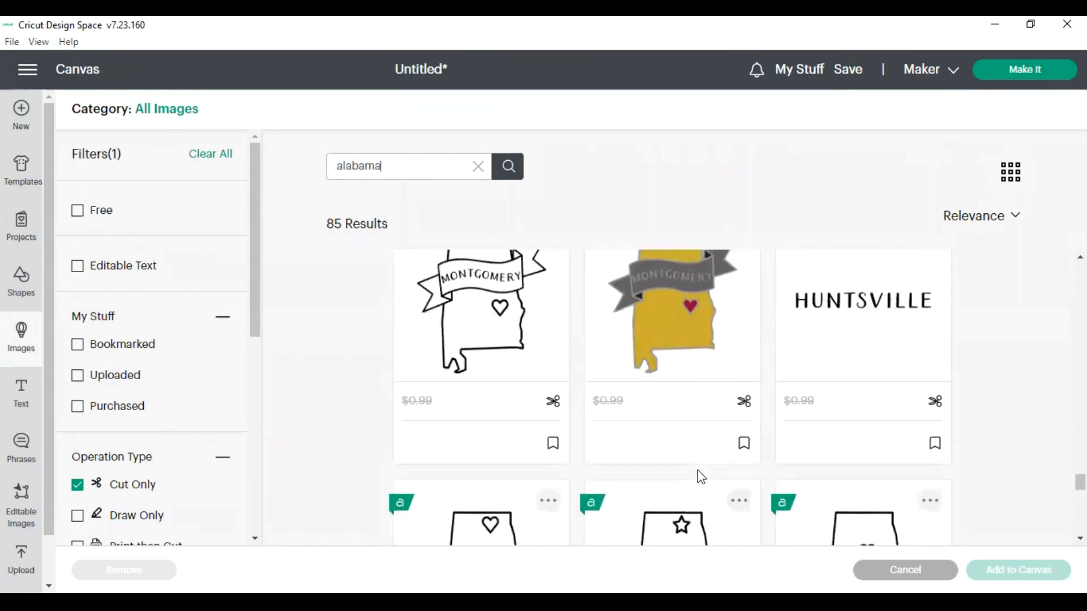
{"action": "scroll", "coordinate": [753, 356], "scroll_direction": "up", "scroll_amount": 10}
{"action": "scroll", "coordinate": [814, 338], "scroll_direction": "up", "scroll_amount": 10}
{"action": "scroll", "coordinate": [813, 341], "scroll_direction": "up", "scroll_amount": 5}
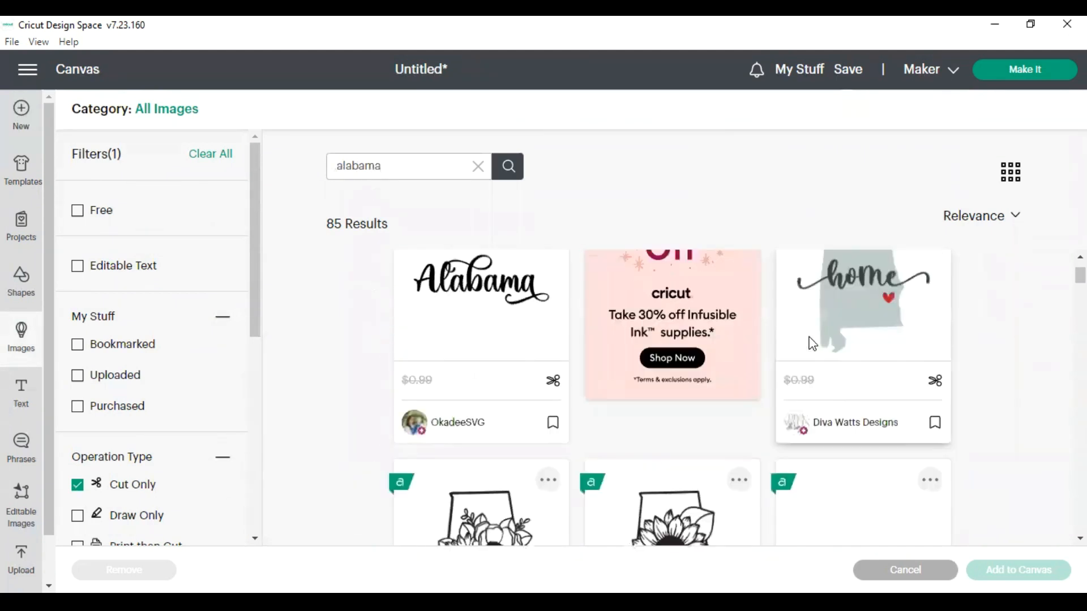
{"action": "scroll", "coordinate": [810, 342], "scroll_direction": "down", "scroll_amount": 3}
{"action": "scroll", "coordinate": [807, 343], "scroll_direction": "down", "scroll_amount": 5}
{"action": "scroll", "coordinate": [813, 348], "scroll_direction": "down", "scroll_amount": 5}
{"action": "scroll", "coordinate": [811, 347], "scroll_direction": "down", "scroll_amount": 4}
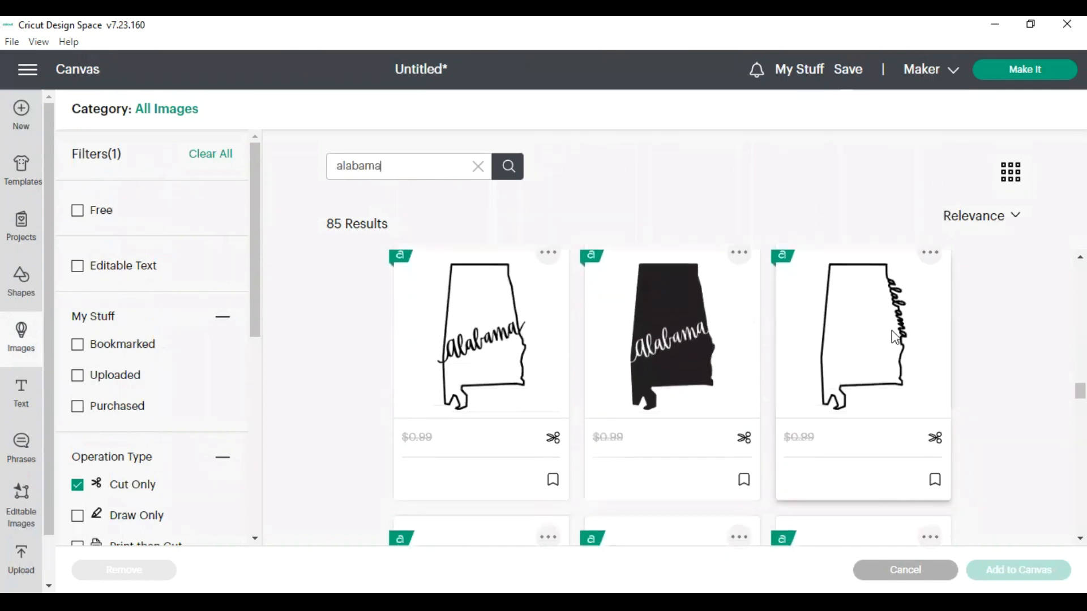
Step: Bookmark the Alabama outline with the state name written along its eastern border and add it to the canvas
{"action": "left_click", "coordinate": [902, 327]}
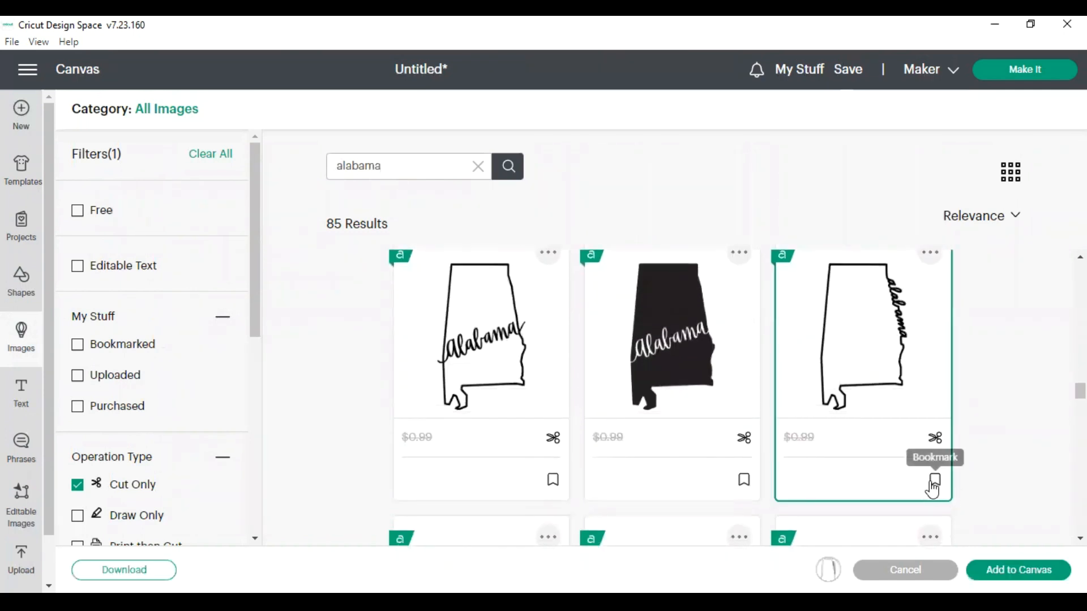
{"action": "left_click", "coordinate": [936, 483]}
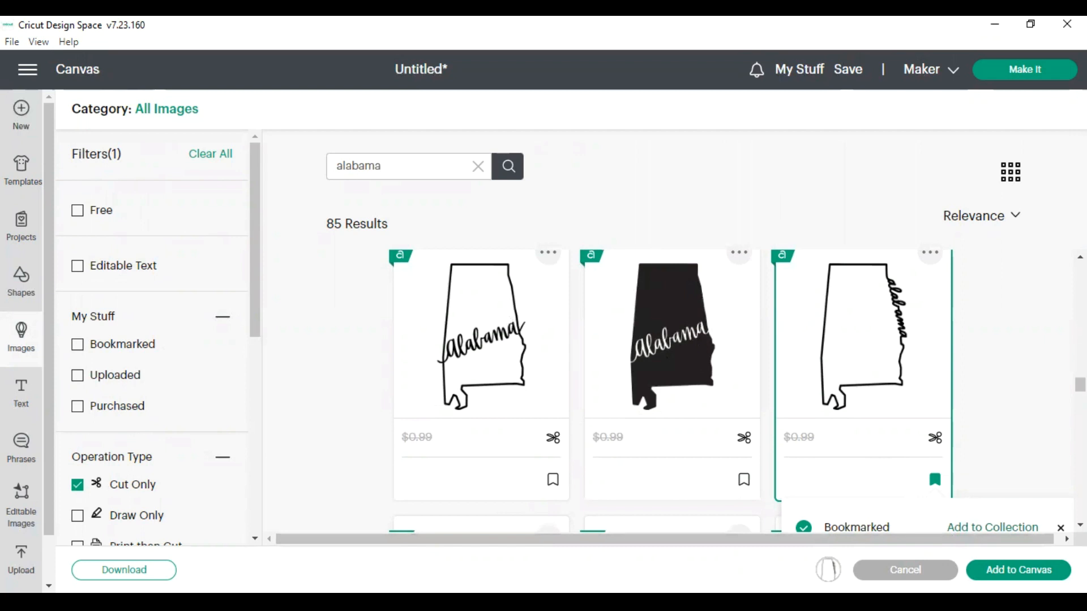
{"action": "left_click", "coordinate": [1018, 570]}
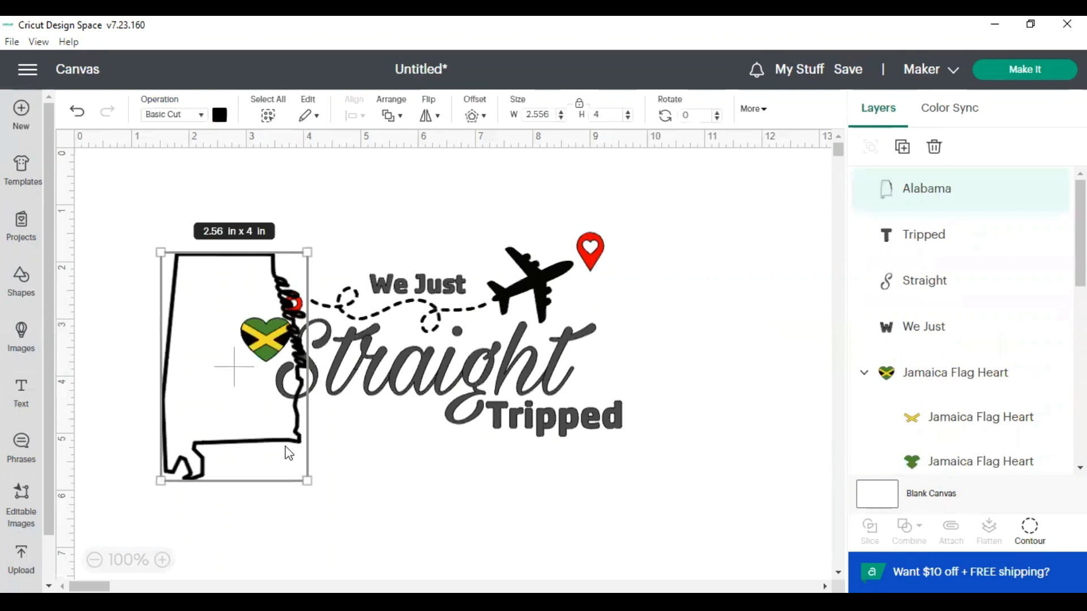
Step: Shrink the Alabama outline to about 0.92 by 1.44 in and place it beside the heart location pin past the airplane
{"action": "left_click_drag", "start_coordinate": [288, 445], "coordinate": [759, 448]}
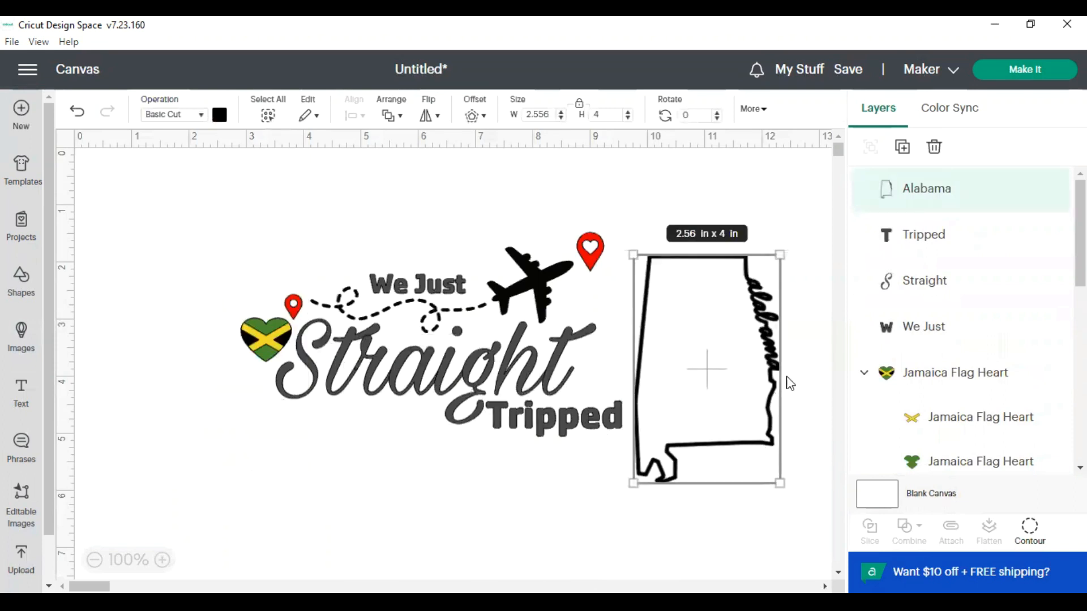
{"action": "left_click_drag", "start_coordinate": [780, 255], "coordinate": [647, 398]}
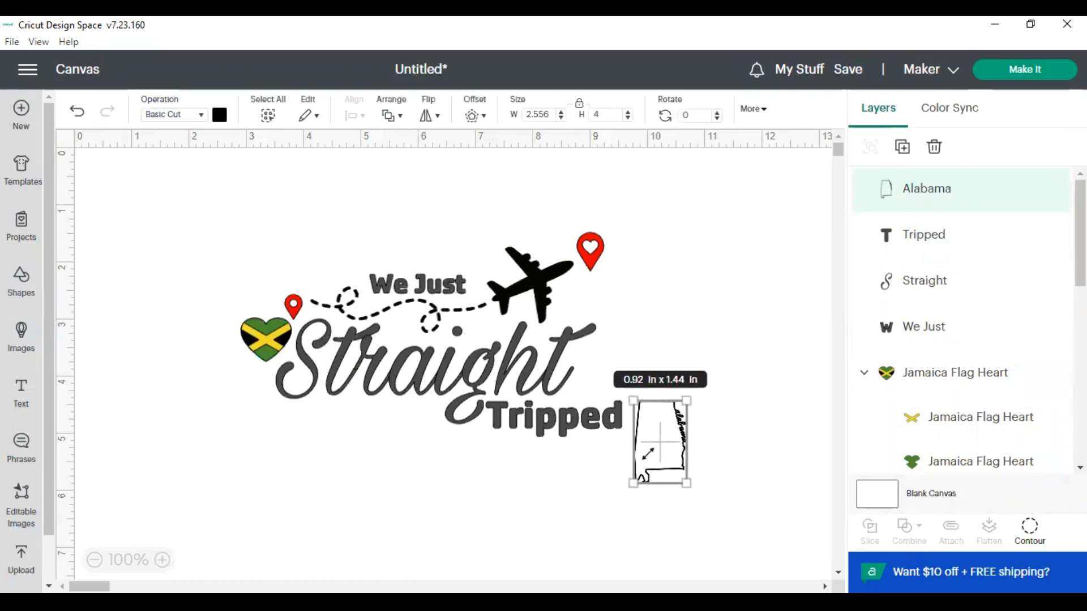
{"action": "left_click", "coordinate": [682, 510]}
{"action": "left_click_drag", "start_coordinate": [678, 471], "coordinate": [653, 272]}
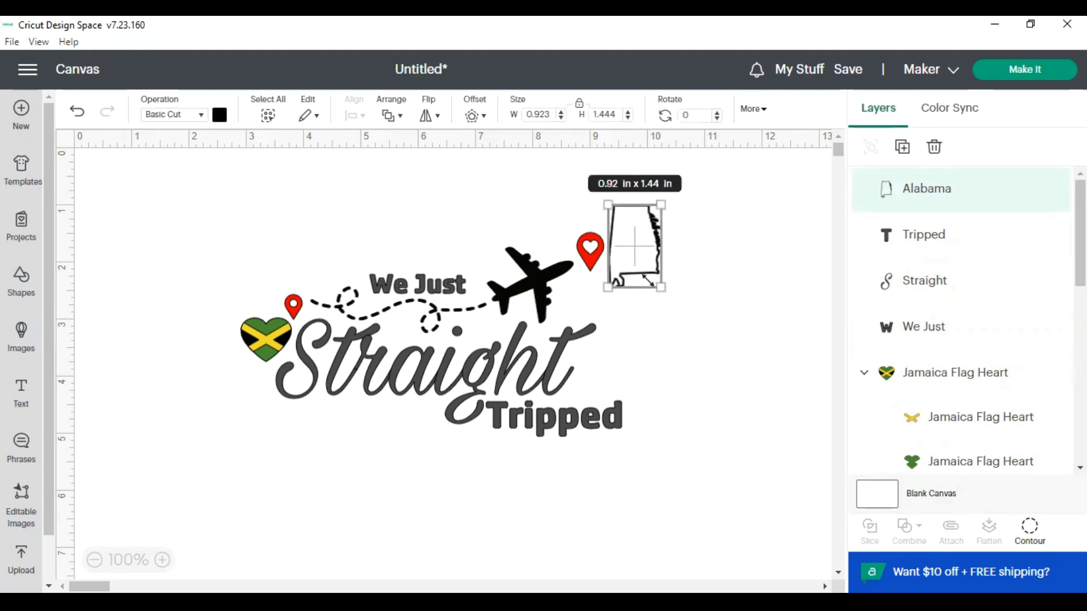
{"action": "left_click", "coordinate": [752, 274]}
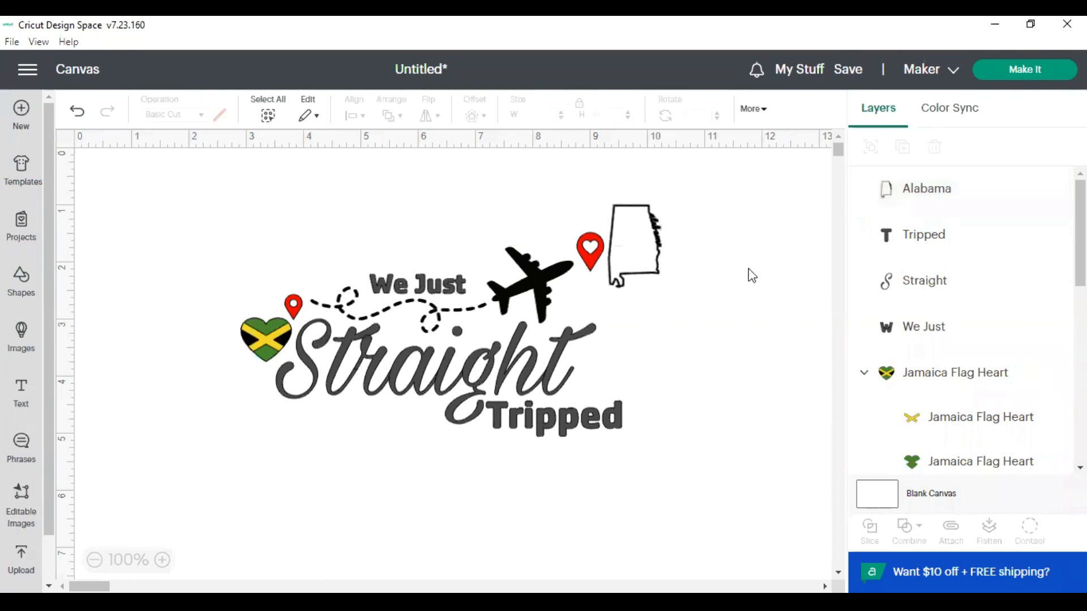
Step: Search the Cut Only images for "georgia"
{"action": "left_click", "coordinate": [21, 334]}
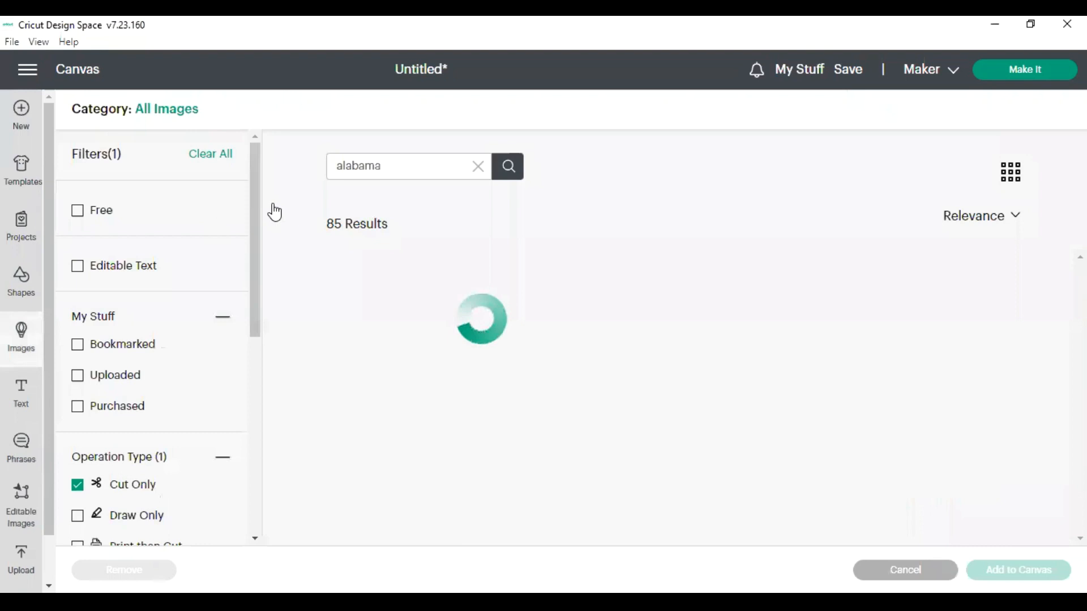
{"action": "left_click", "coordinate": [478, 167]}
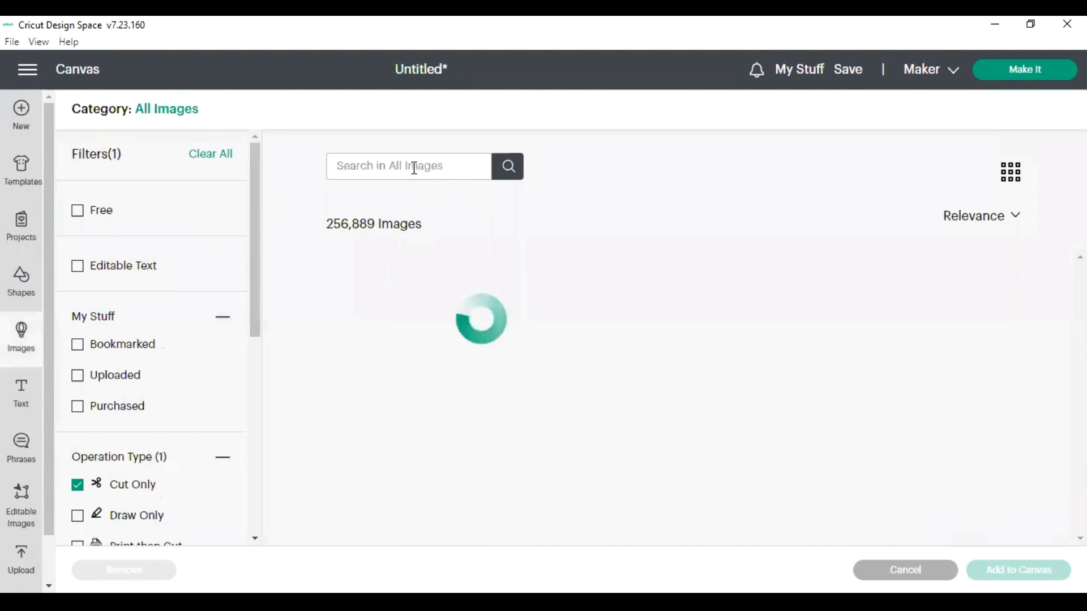
{"action": "type", "text": "georgia"}
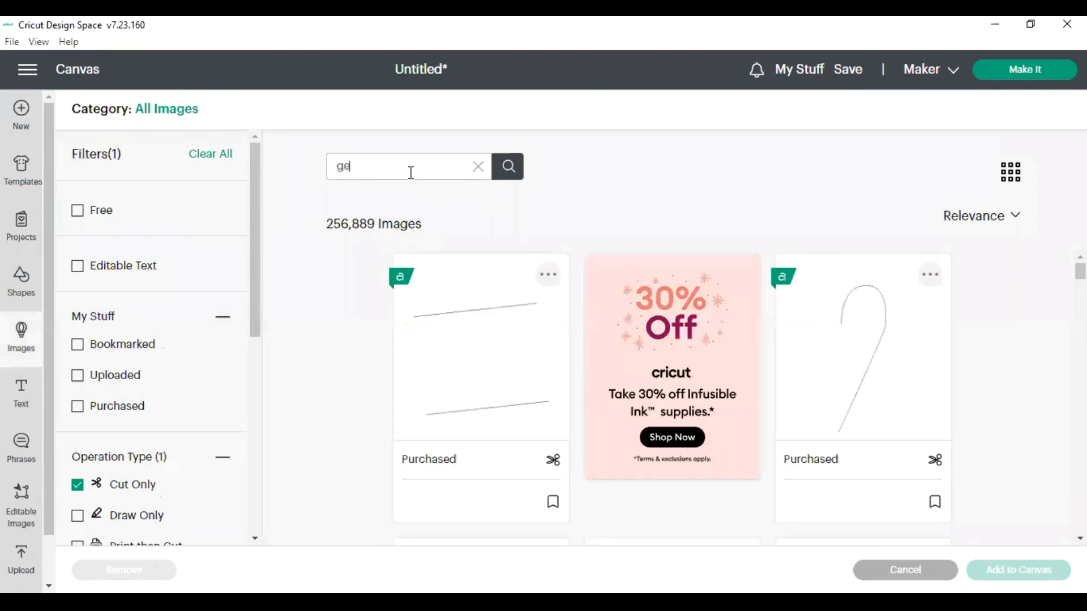
{"action": "key", "text": "Return"}
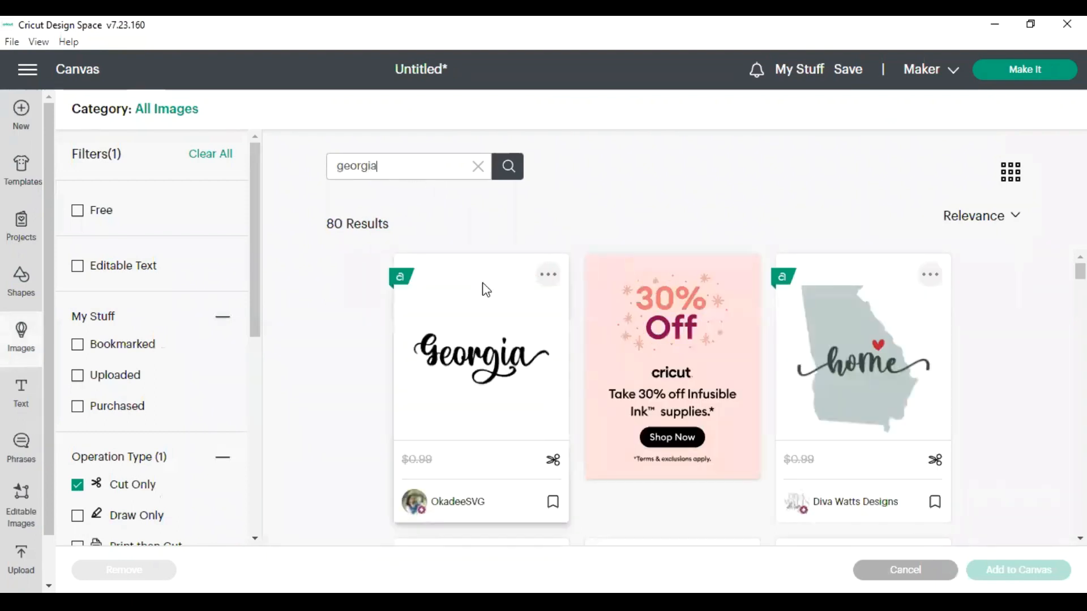
Step: Bookmark the Georgia outline with the state name written along its northeastern border and add it to the canvas
{"action": "scroll", "coordinate": [787, 337], "scroll_direction": "down", "scroll_amount": 3}
{"action": "scroll", "coordinate": [789, 338], "scroll_direction": "down", "scroll_amount": 10}
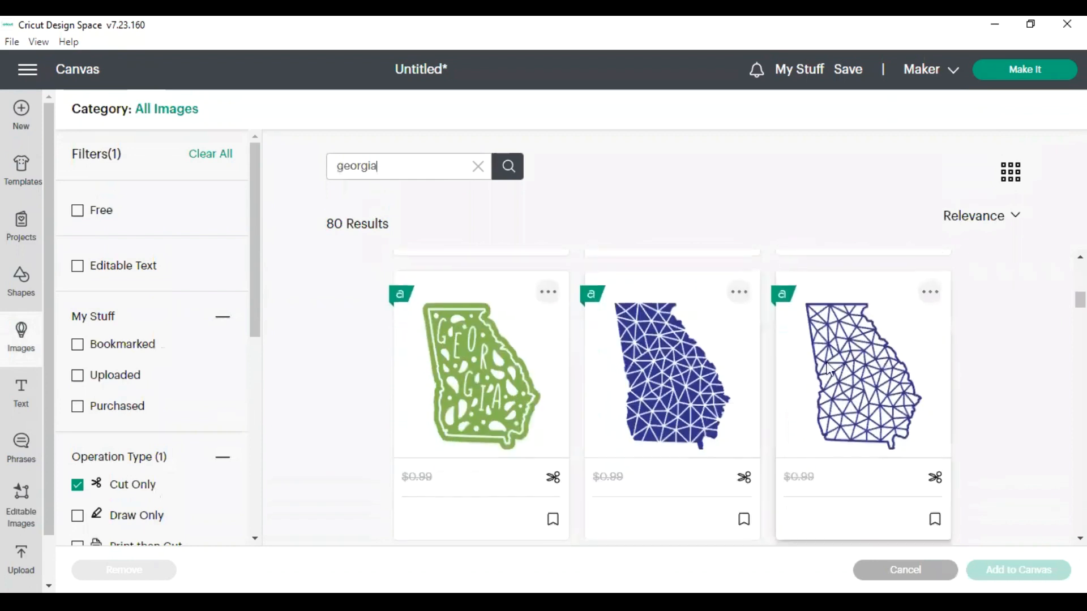
{"action": "scroll", "coordinate": [674, 391], "scroll_direction": "down", "scroll_amount": 10}
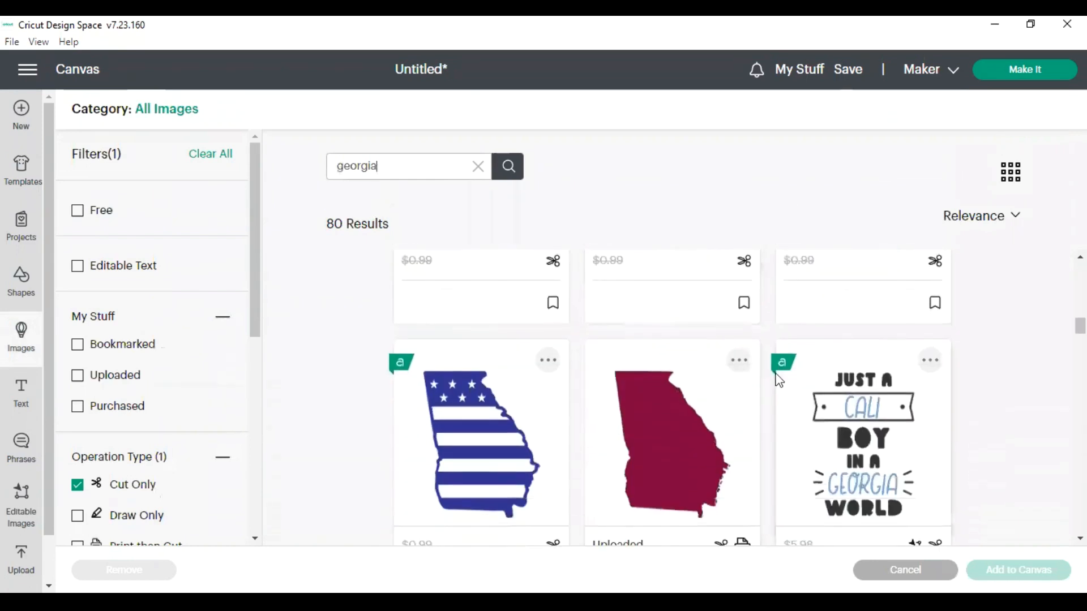
{"action": "scroll", "coordinate": [692, 384], "scroll_direction": "down", "scroll_amount": 5}
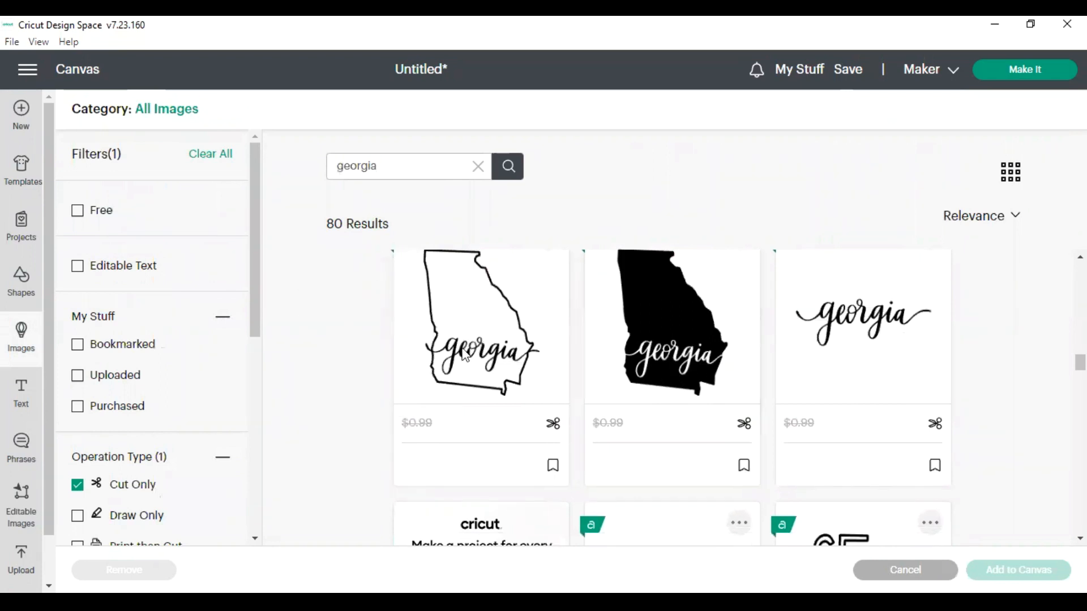
{"action": "scroll", "coordinate": [706, 340], "scroll_direction": "down", "scroll_amount": 1}
{"action": "scroll", "coordinate": [706, 339], "scroll_direction": "down", "scroll_amount": 4}
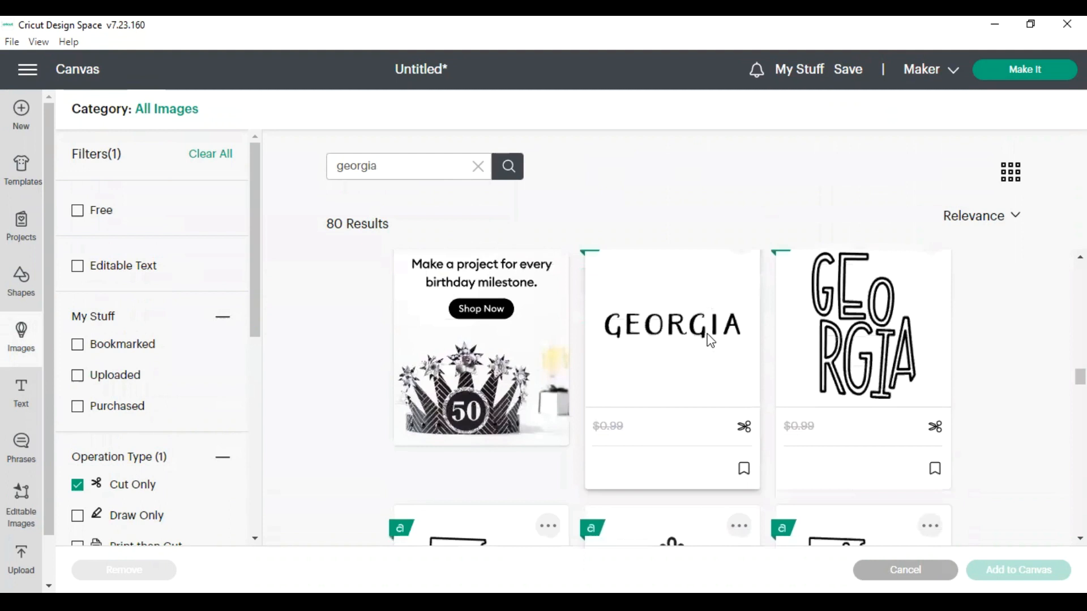
{"action": "scroll", "coordinate": [708, 340], "scroll_direction": "down", "scroll_amount": 4}
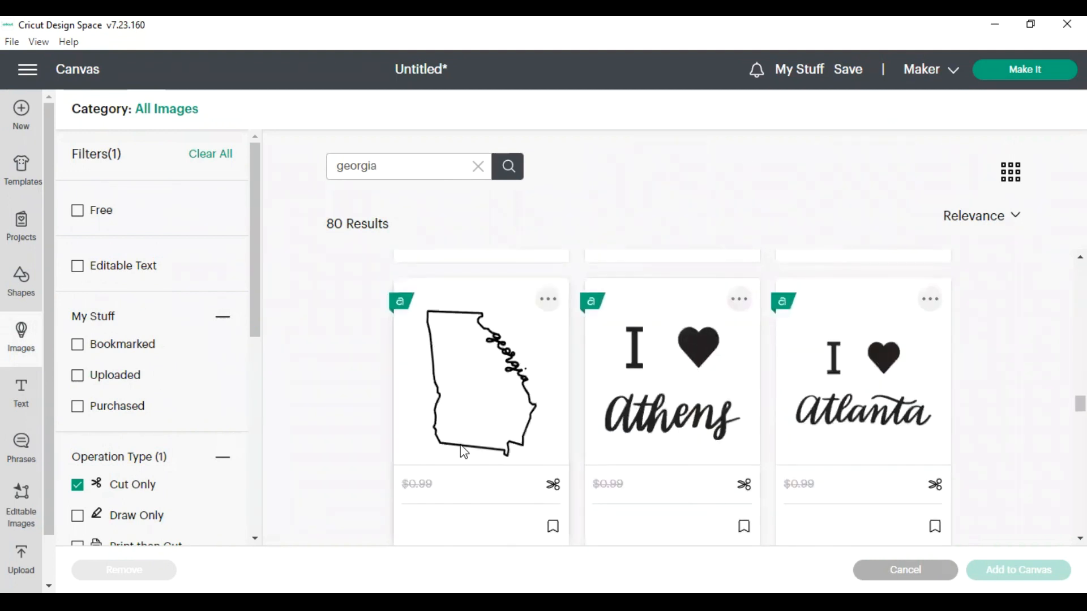
{"action": "left_click", "coordinate": [464, 451]}
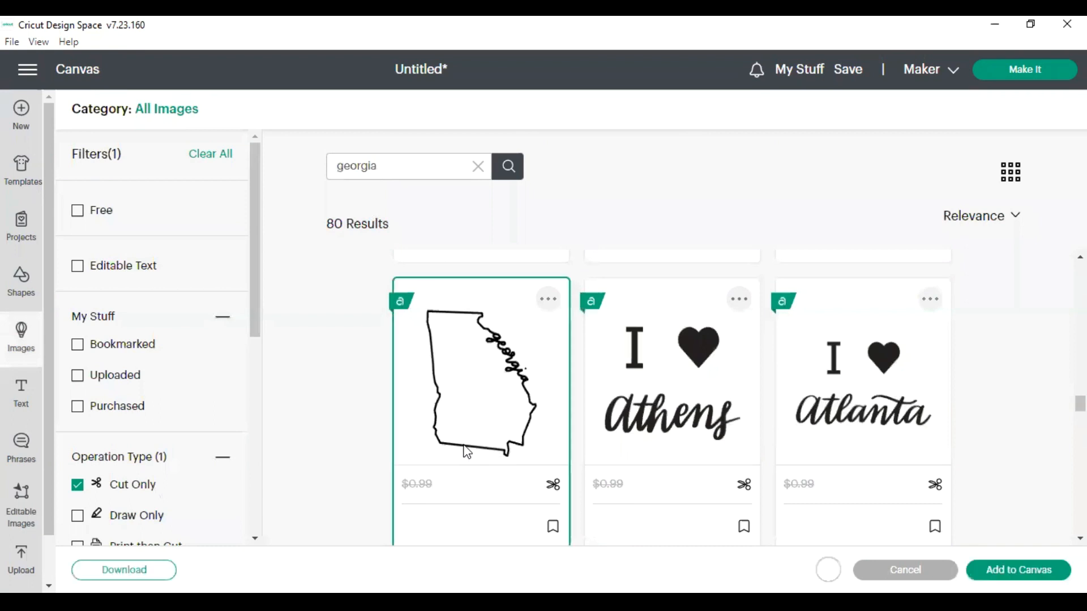
{"action": "scroll", "coordinate": [536, 401], "scroll_direction": "down", "scroll_amount": 3}
{"action": "left_click", "coordinate": [553, 368]}
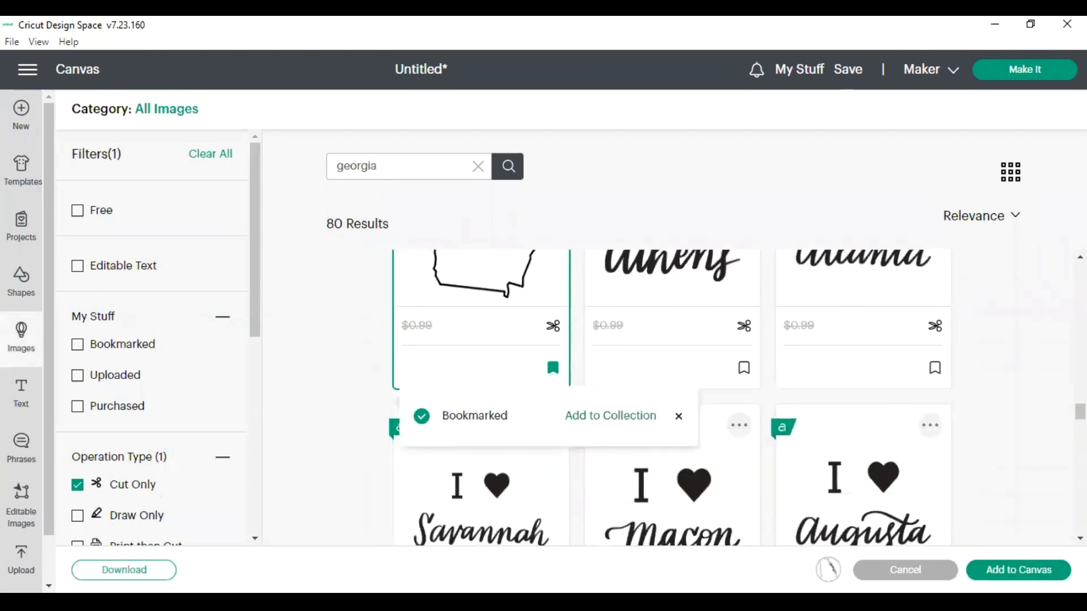
{"action": "left_click", "coordinate": [1019, 569]}
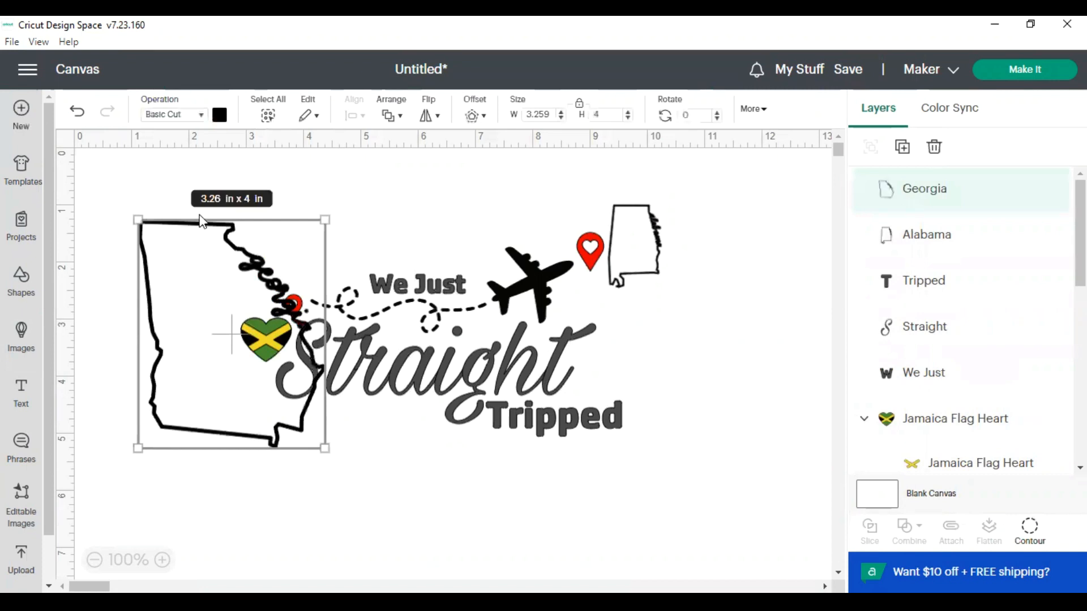
{"action": "left_click_drag", "start_coordinate": [199, 220], "coordinate": [208, 256]}
{"action": "left_click", "coordinate": [425, 213]}
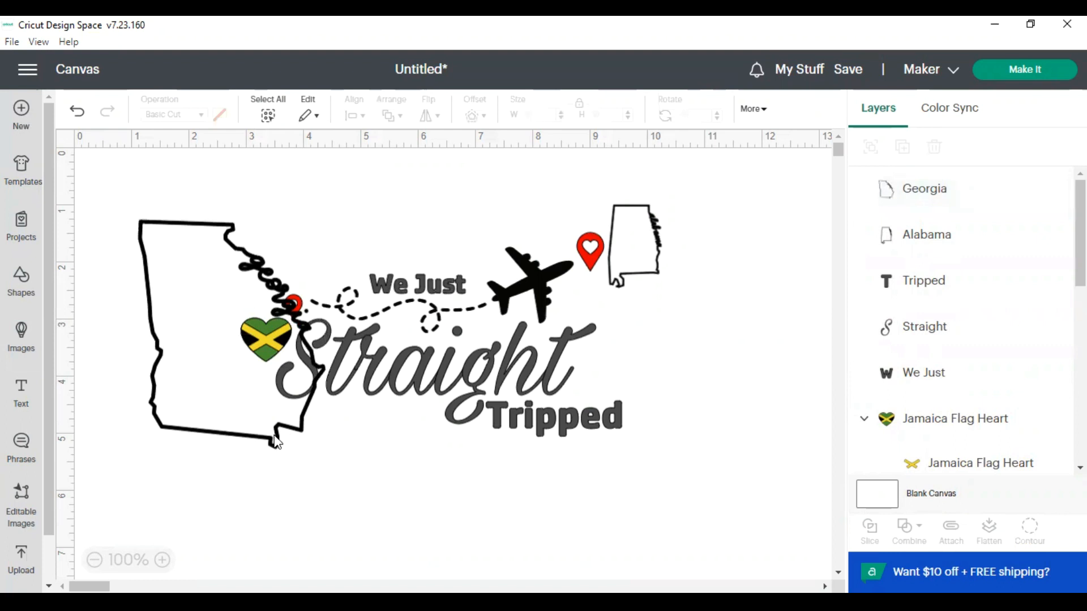
Step: Move the Georgia outline off the lettering and set the Alabama outline's height to 1.25 in
{"action": "left_click_drag", "start_coordinate": [290, 441], "coordinate": [806, 478]}
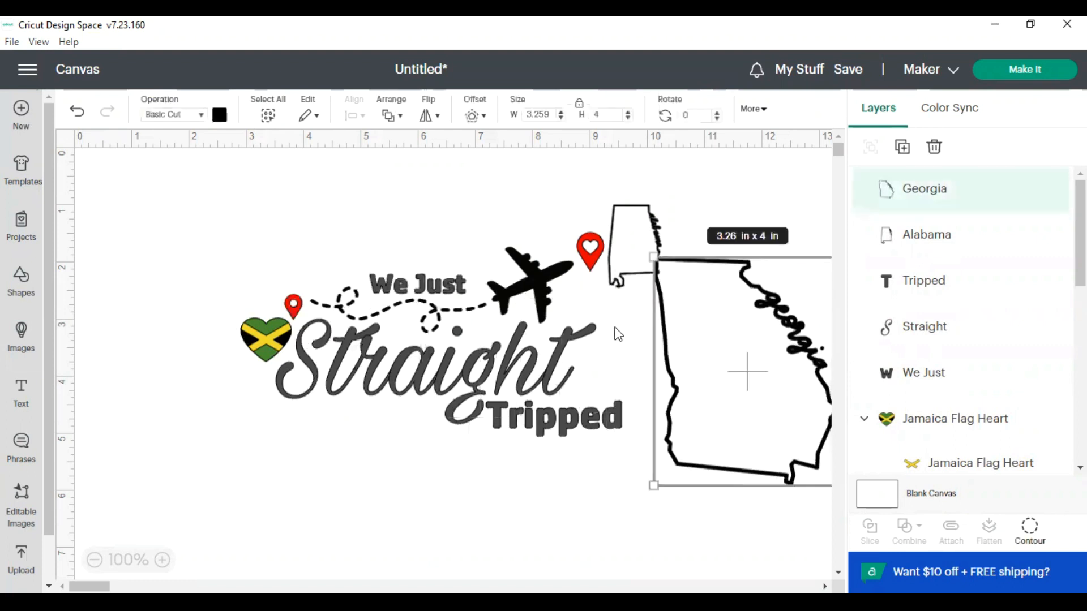
{"action": "left_click", "coordinate": [630, 275]}
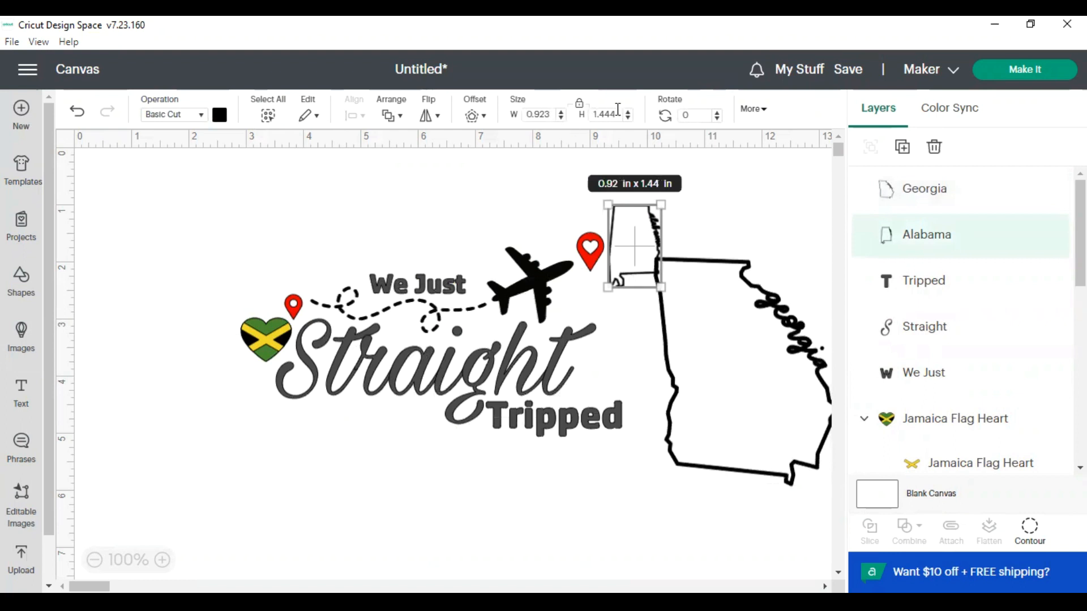
{"action": "left_click_drag", "start_coordinate": [619, 114], "coordinate": [587, 121]}
{"action": "type", "text": "1.25"}
{"action": "key", "text": "Return"}
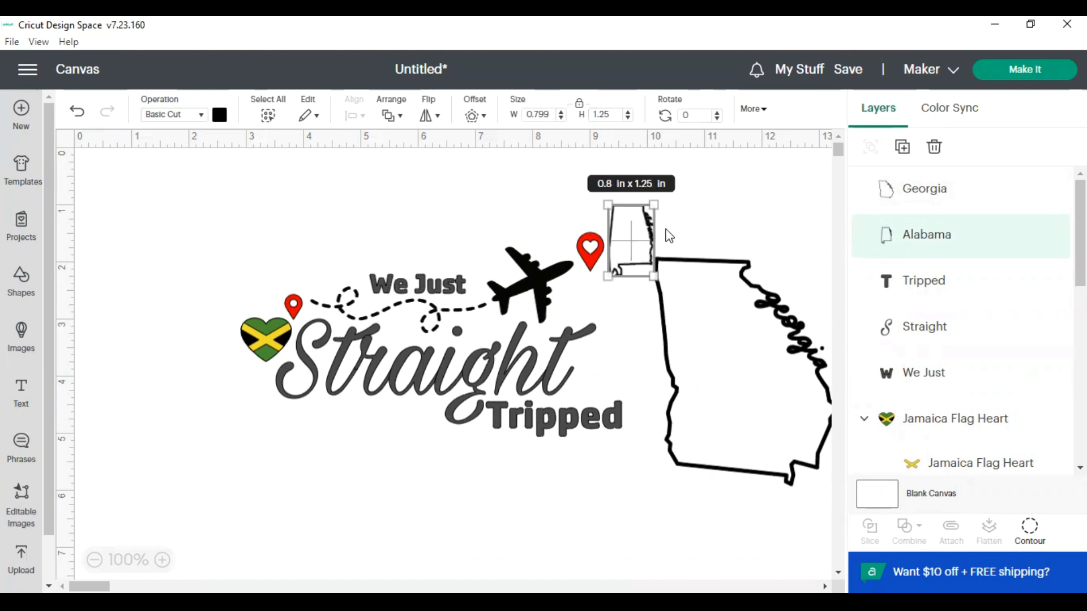
Step: Set the Georgia outline's height to 1.25 in and place it well clear of the Alabama outline, at about the same level
{"action": "left_click", "coordinate": [717, 273]}
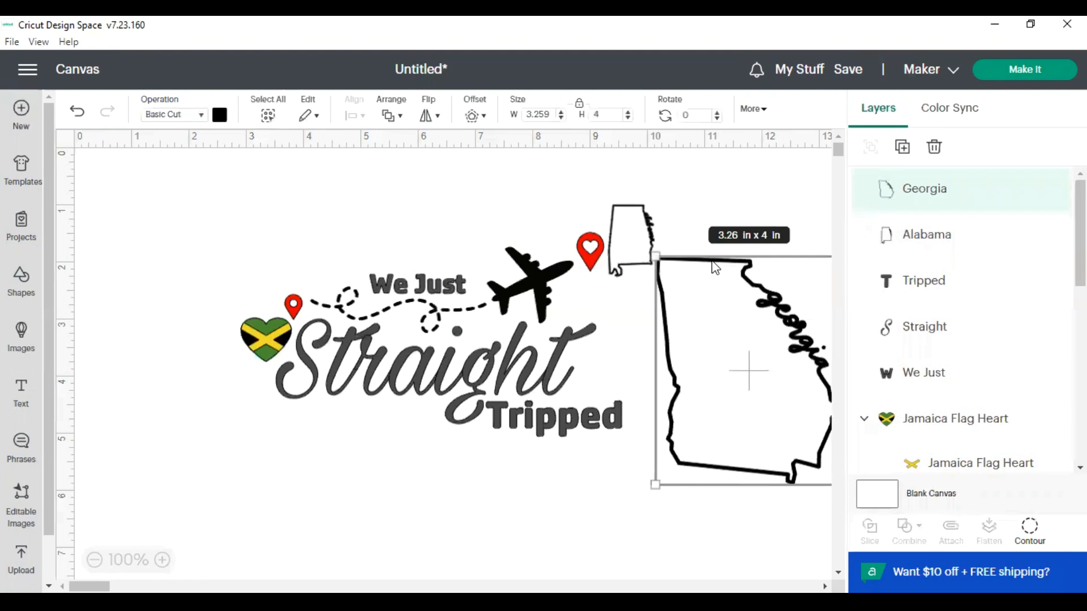
{"action": "double_click", "coordinate": [610, 115]}
{"action": "type", "text": "1.25"}
{"action": "key", "text": "Return"}
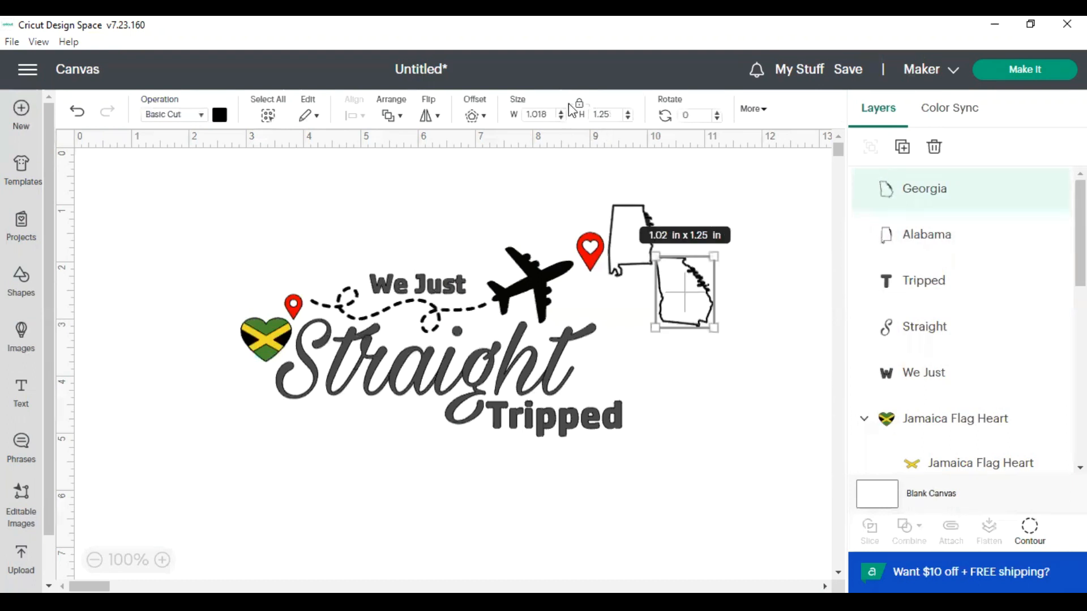
{"action": "left_click", "coordinate": [740, 251]}
{"action": "left_click_drag", "start_coordinate": [685, 268], "coordinate": [796, 217]}
{"action": "left_click", "coordinate": [687, 291]}
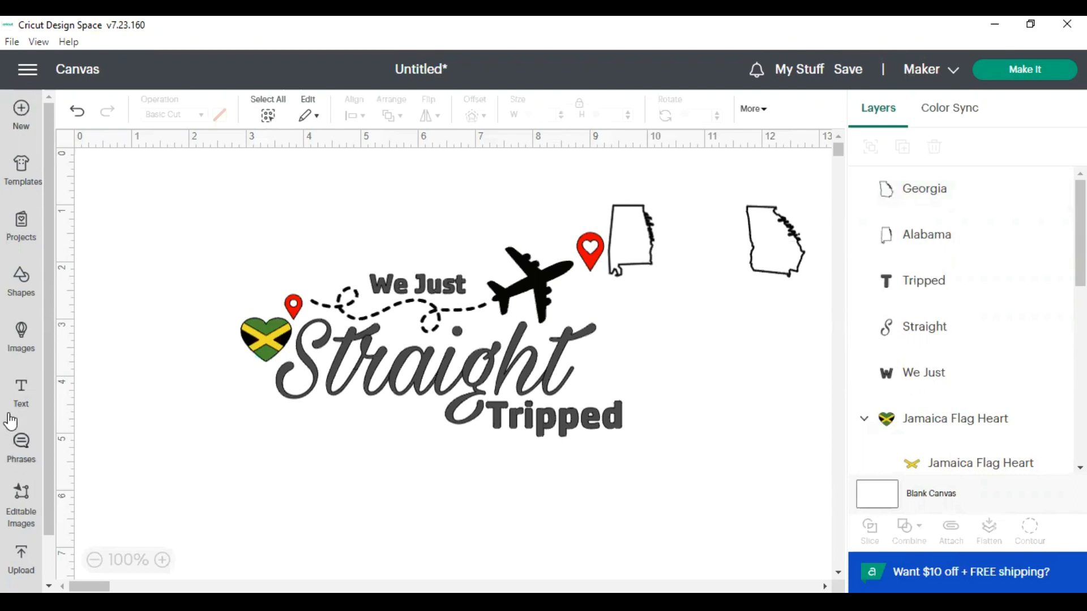
Step: Find the uploaded solid maroon Georgia shape among the "georgia" images and add it to the canvas
{"action": "left_click", "coordinate": [18, 348]}
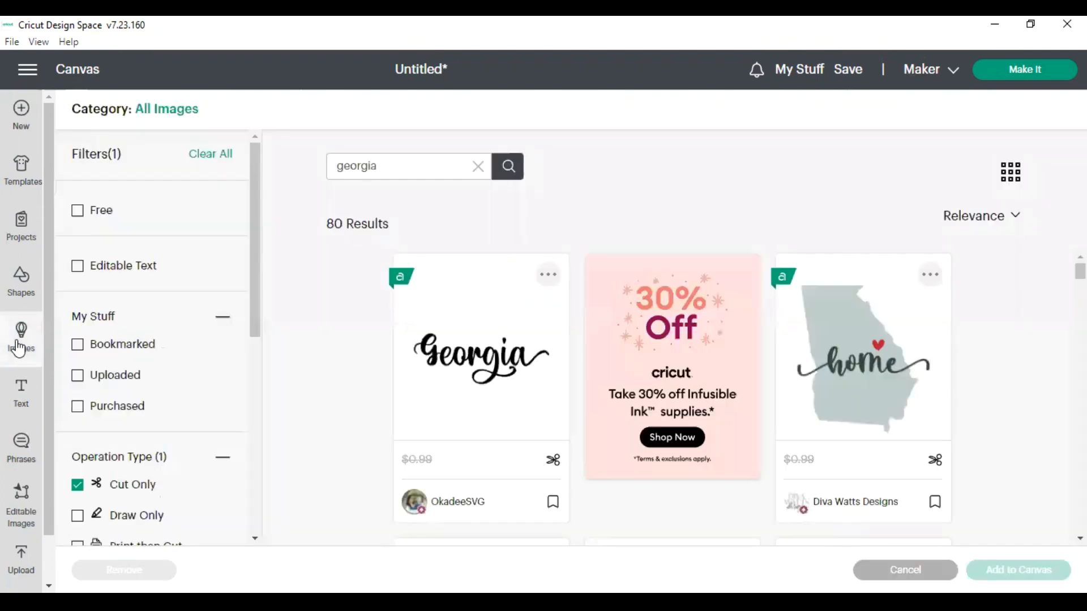
{"action": "scroll", "coordinate": [521, 401], "scroll_direction": "down", "scroll_amount": 8}
{"action": "scroll", "coordinate": [521, 399], "scroll_direction": "down", "scroll_amount": 10}
{"action": "scroll", "coordinate": [521, 400], "scroll_direction": "down", "scroll_amount": 5}
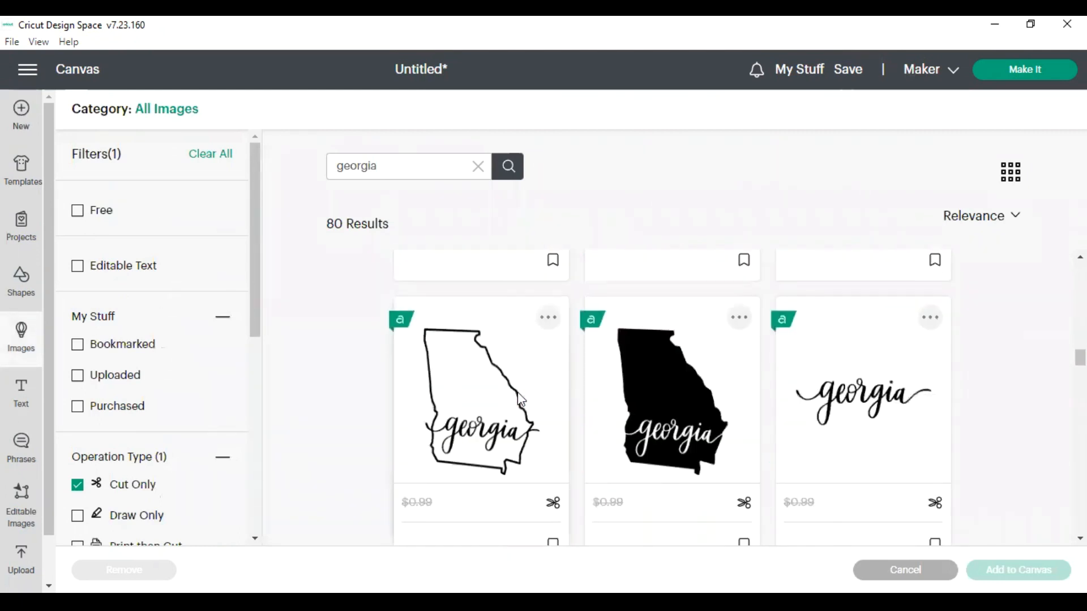
{"action": "scroll", "coordinate": [517, 393], "scroll_direction": "down", "scroll_amount": 5}
{"action": "scroll", "coordinate": [512, 396], "scroll_direction": "down", "scroll_amount": 5}
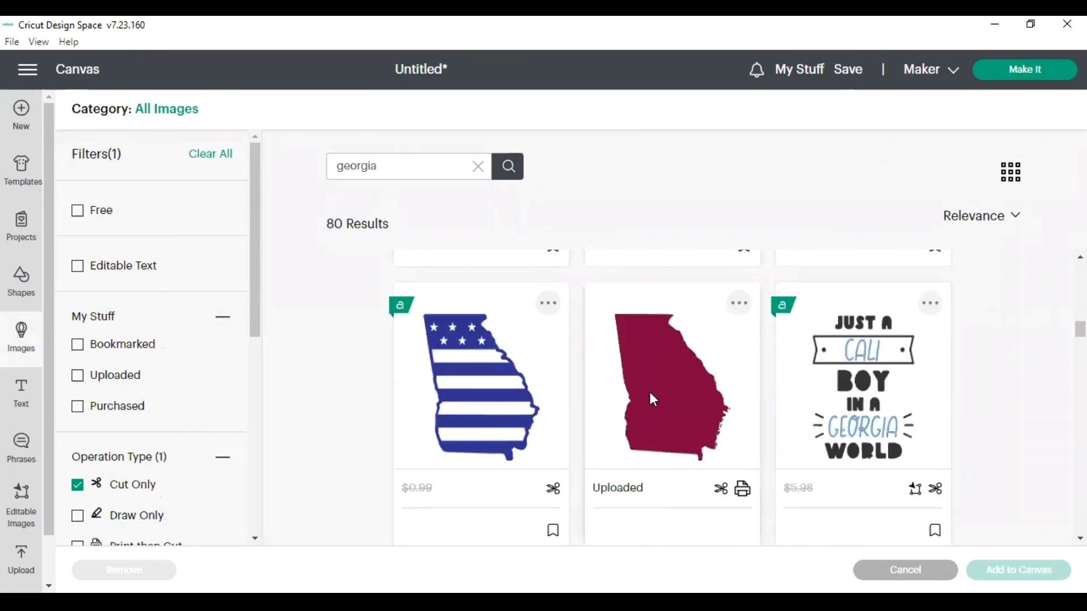
{"action": "left_click", "coordinate": [650, 391]}
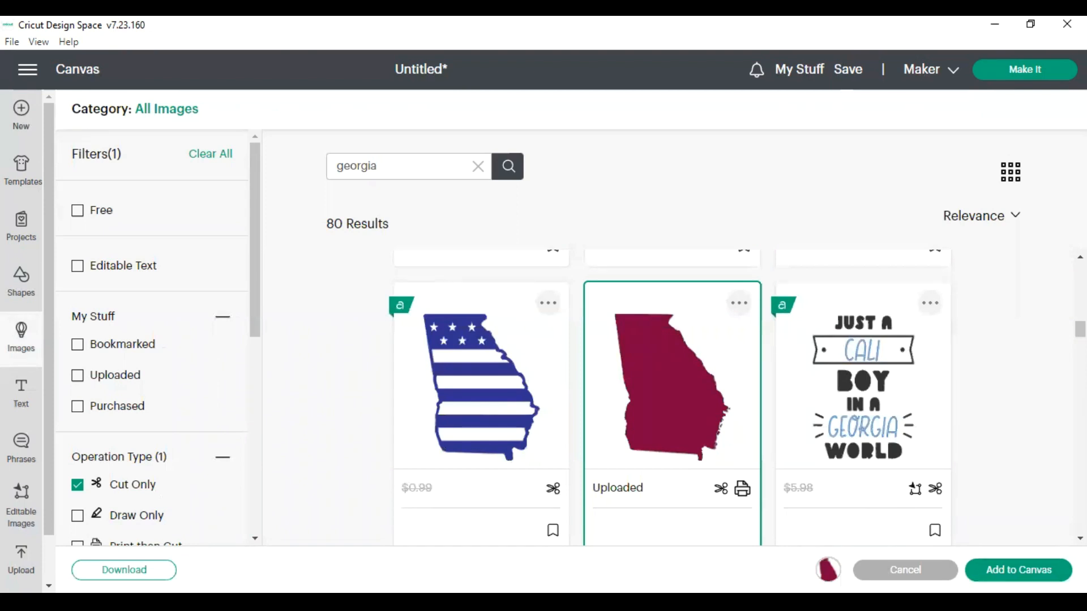
{"action": "left_click", "coordinate": [1019, 570]}
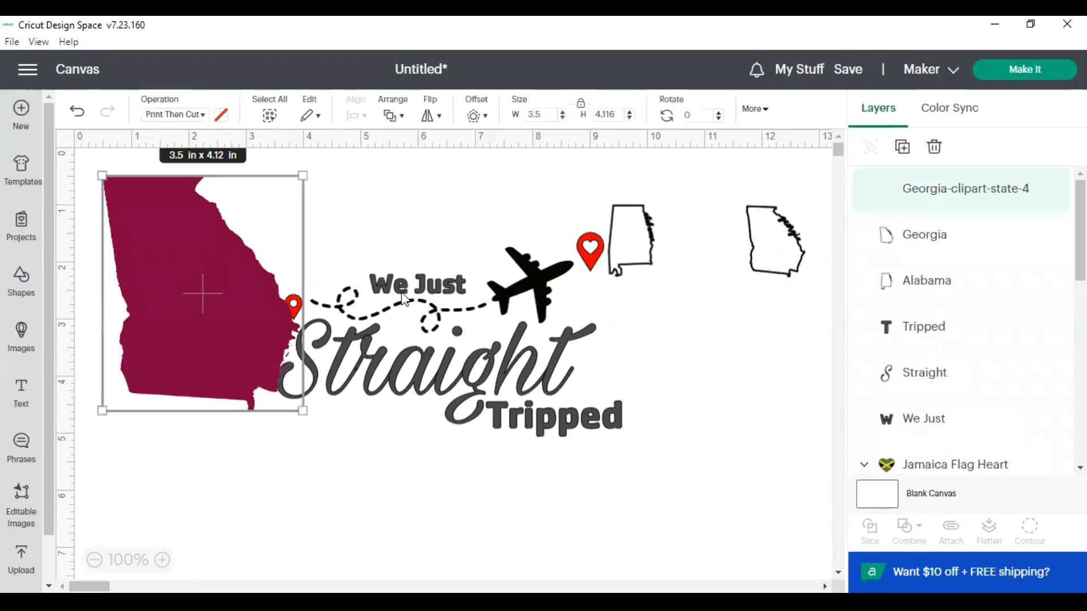
Step: Set the solid Georgia shape's height to 1.25 in and delete the Georgia outline
{"action": "left_click_drag", "start_coordinate": [618, 116], "coordinate": [544, 116]}
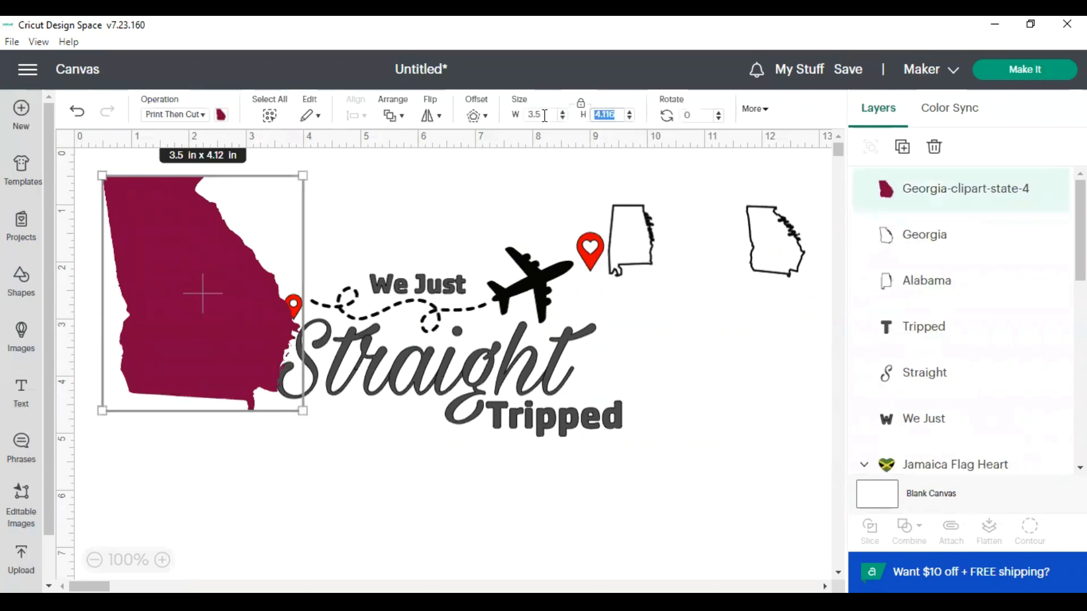
{"action": "type", "text": "1.25"}
{"action": "key", "text": "Return"}
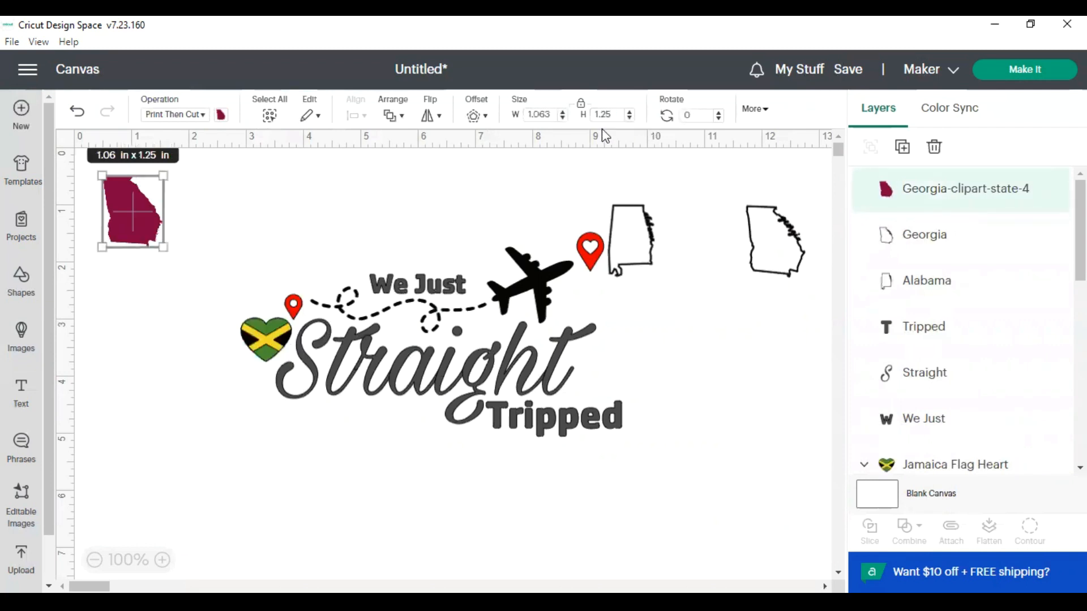
{"action": "left_click", "coordinate": [784, 279]}
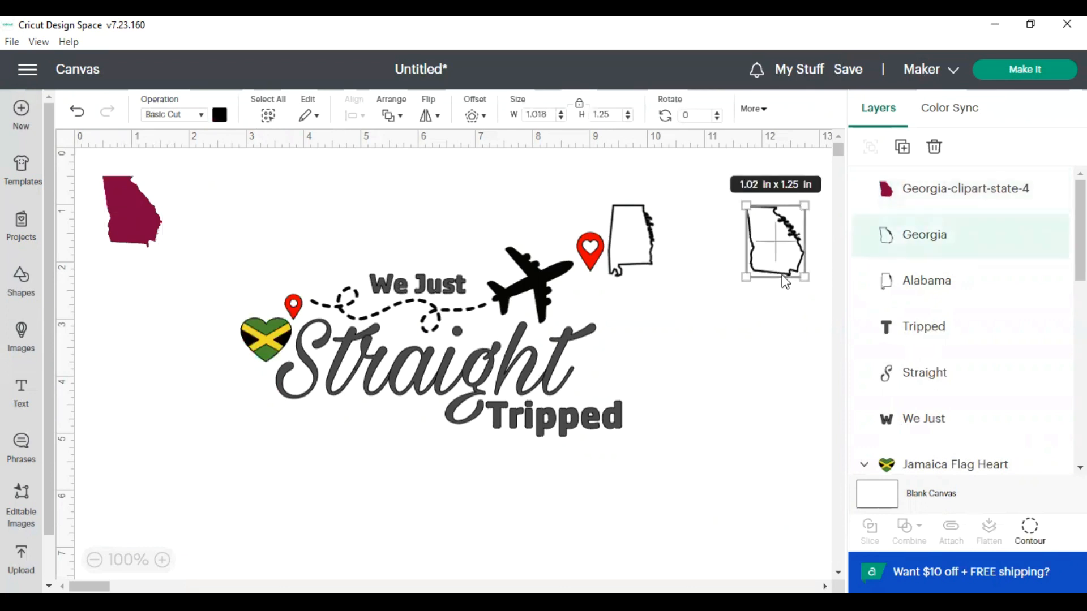
{"action": "key", "text": "Delete"}
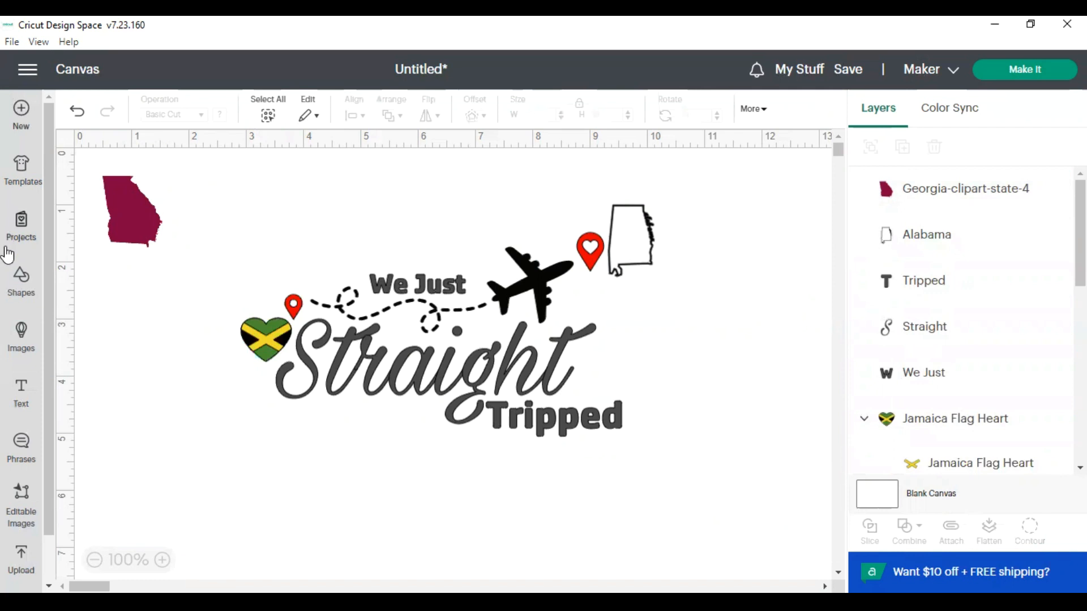
Step: Search the Cut Only images for "alabama"
{"action": "left_click", "coordinate": [26, 337]}
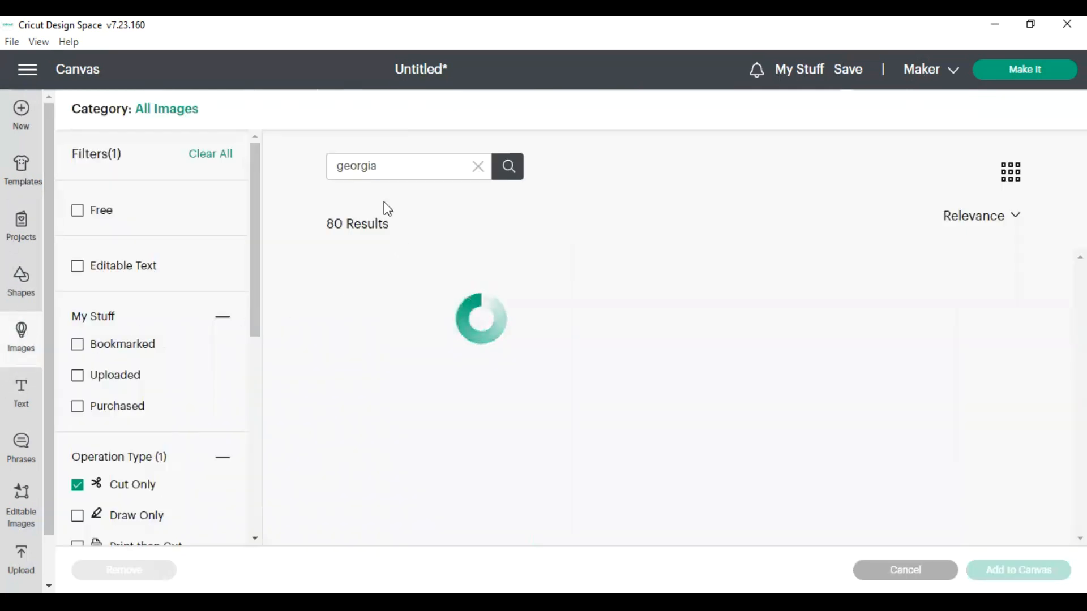
{"action": "type", "text": "ala"}
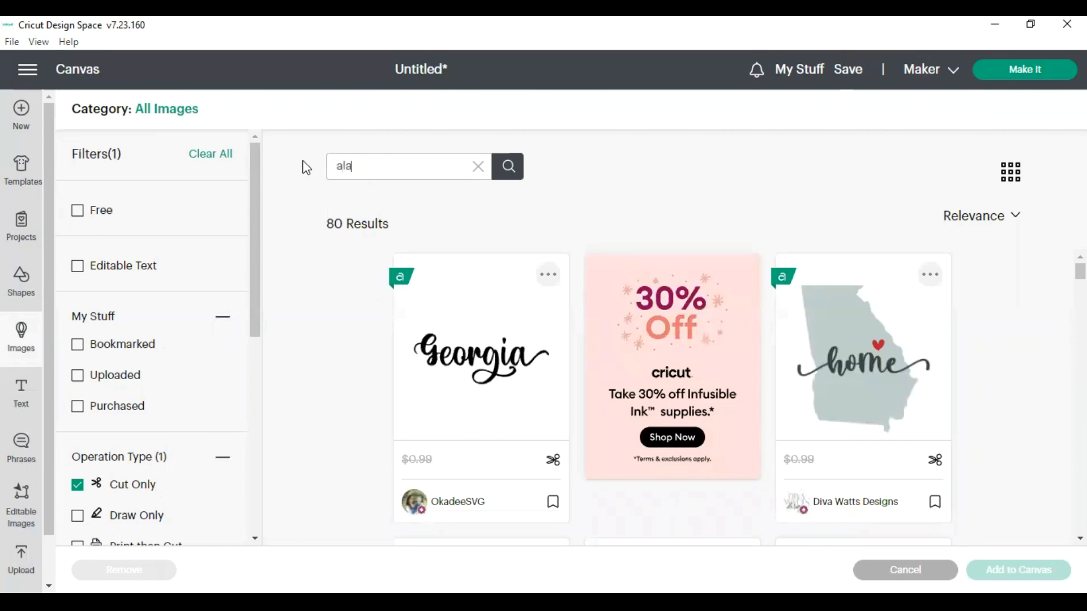
{"action": "type", "text": "bama"}
{"action": "key", "text": "Return"}
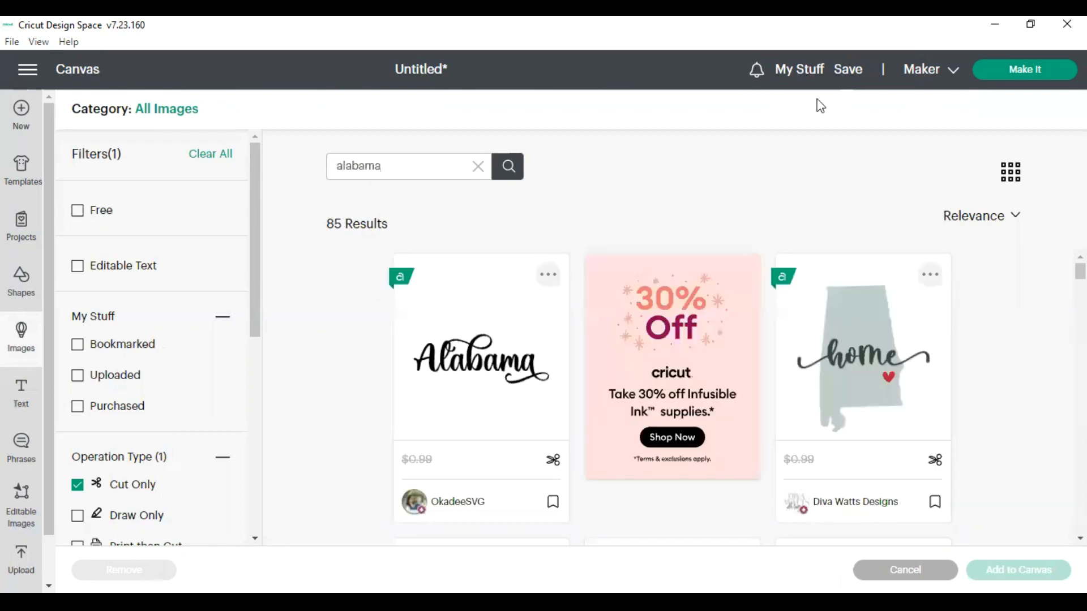
Step: Find the plain solid black Alabama map in the results, bookmark it and add it to the canvas
{"action": "scroll", "coordinate": [809, 373], "scroll_direction": "down", "scroll_amount": 5}
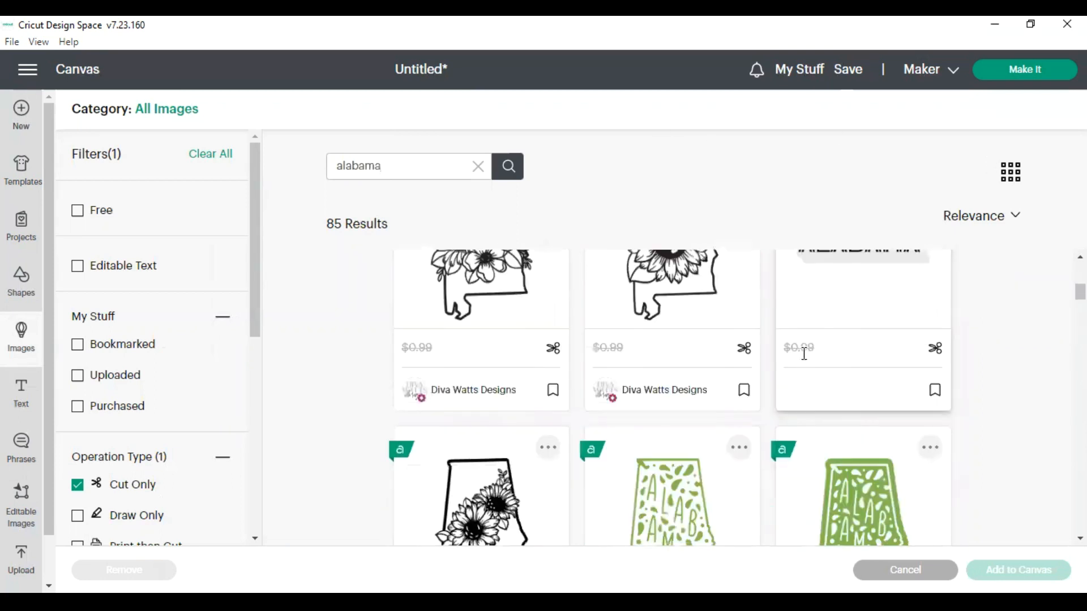
{"action": "scroll", "coordinate": [804, 354], "scroll_direction": "down", "scroll_amount": 10}
{"action": "scroll", "coordinate": [806, 354], "scroll_direction": "down", "scroll_amount": 10}
{"action": "scroll", "coordinate": [804, 352], "scroll_direction": "down", "scroll_amount": 10}
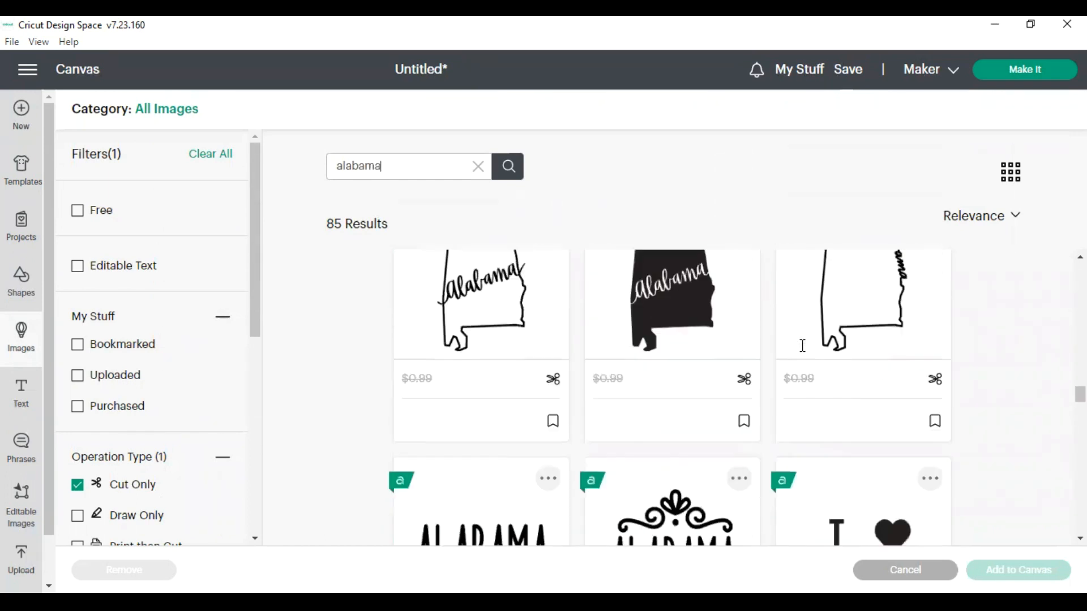
{"action": "scroll", "coordinate": [802, 346], "scroll_direction": "down", "scroll_amount": 10}
{"action": "scroll", "coordinate": [803, 345], "scroll_direction": "down", "scroll_amount": 6}
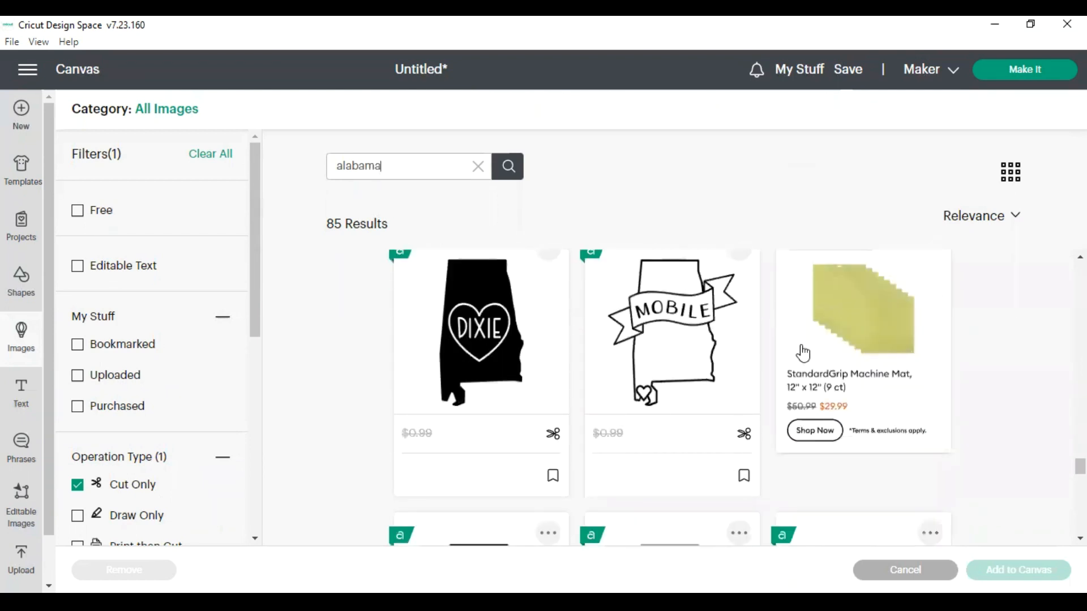
{"action": "scroll", "coordinate": [803, 353], "scroll_direction": "down", "scroll_amount": 8}
{"action": "scroll", "coordinate": [803, 351], "scroll_direction": "down", "scroll_amount": 10}
{"action": "scroll", "coordinate": [804, 351], "scroll_direction": "down", "scroll_amount": 10}
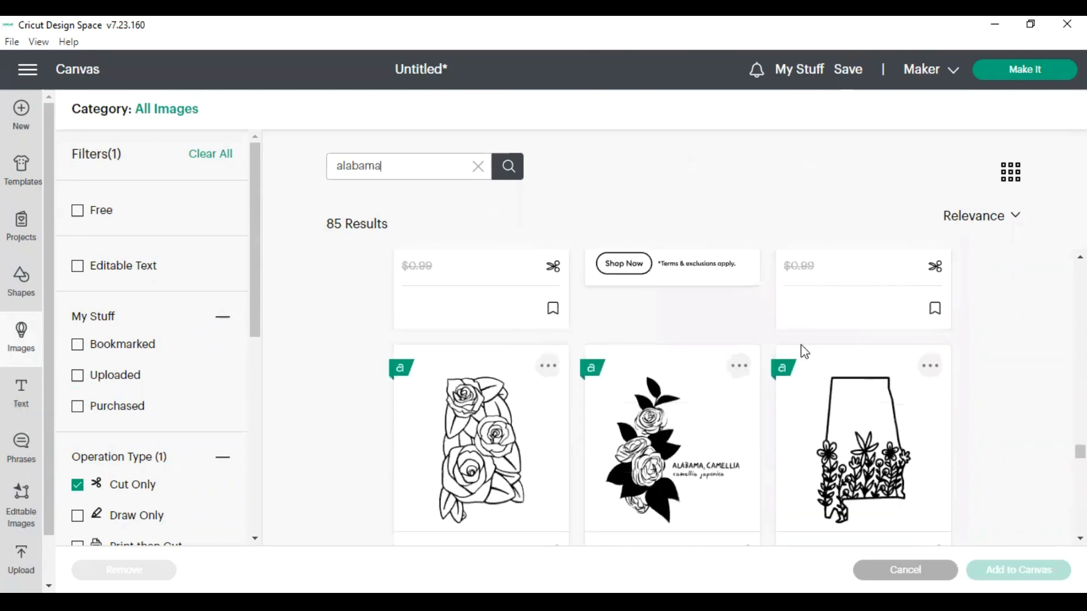
{"action": "scroll", "coordinate": [804, 351], "scroll_direction": "down", "scroll_amount": 10}
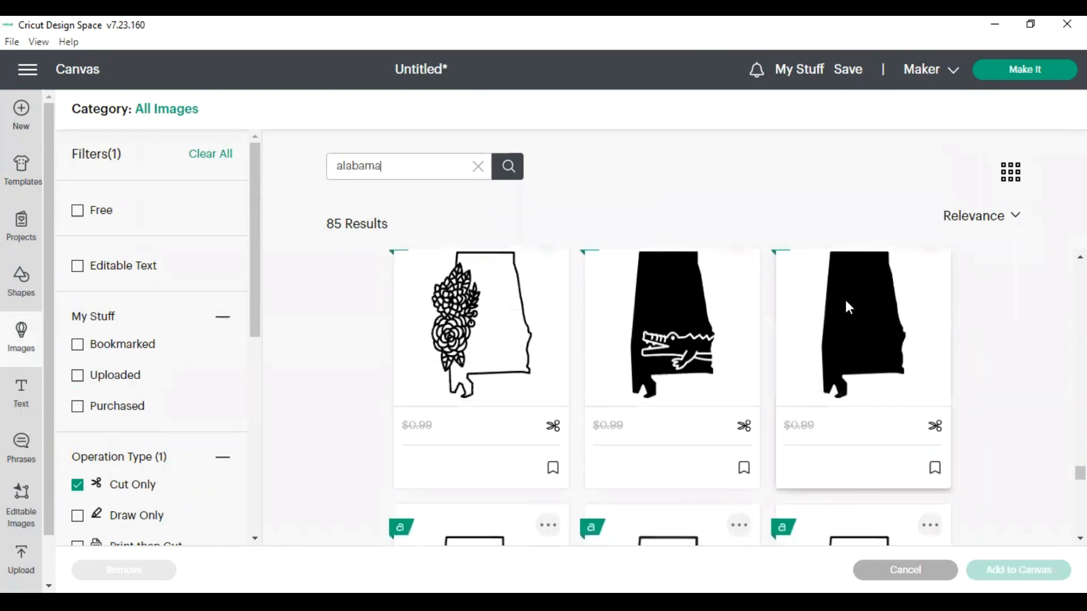
{"action": "left_click", "coordinate": [846, 301]}
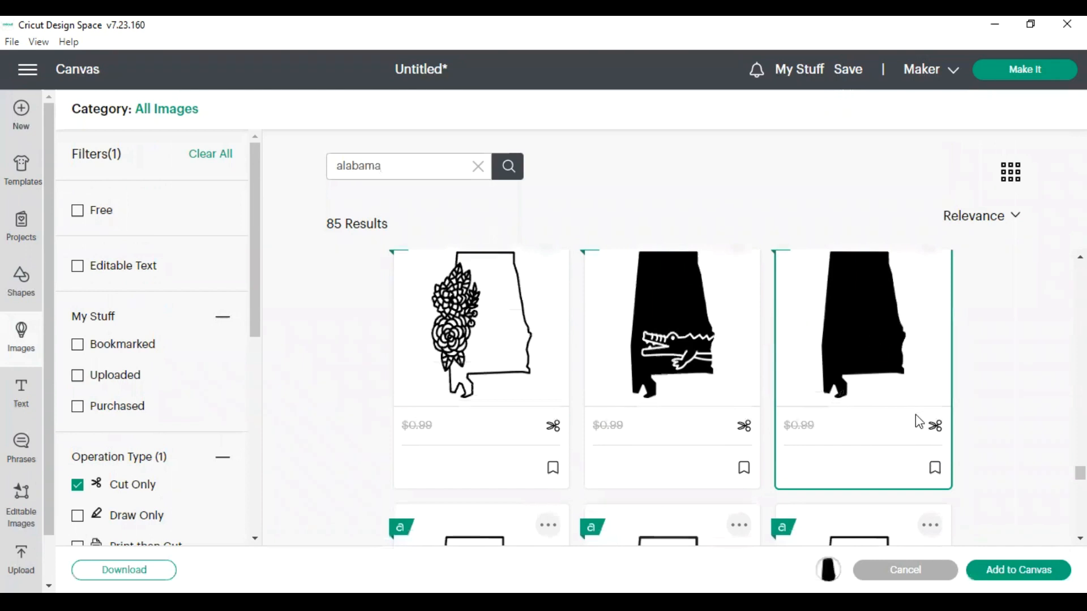
{"action": "left_click", "coordinate": [936, 470]}
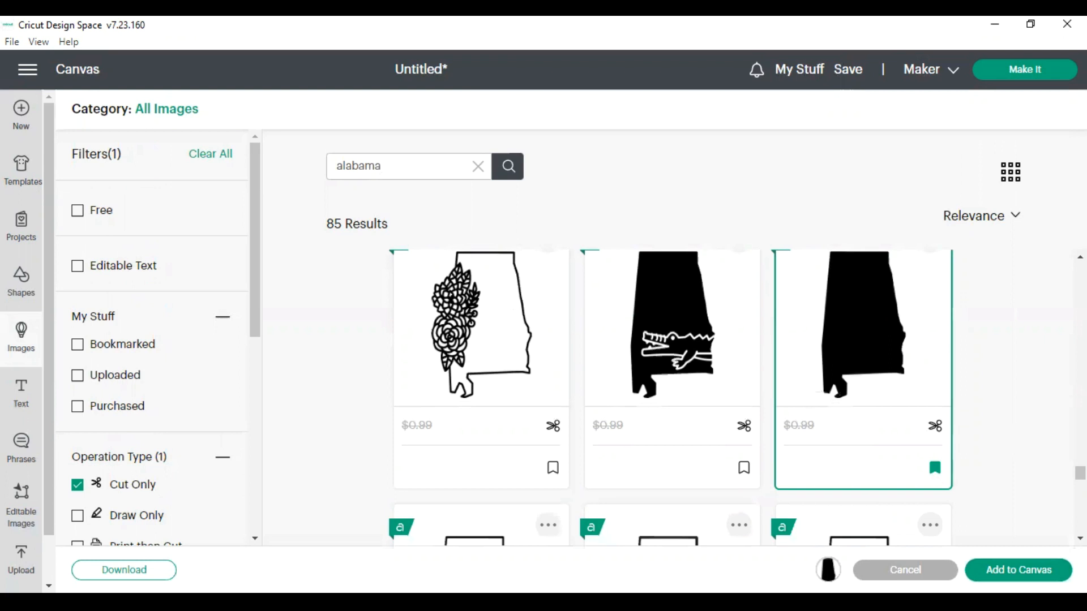
{"action": "left_click", "coordinate": [1019, 570]}
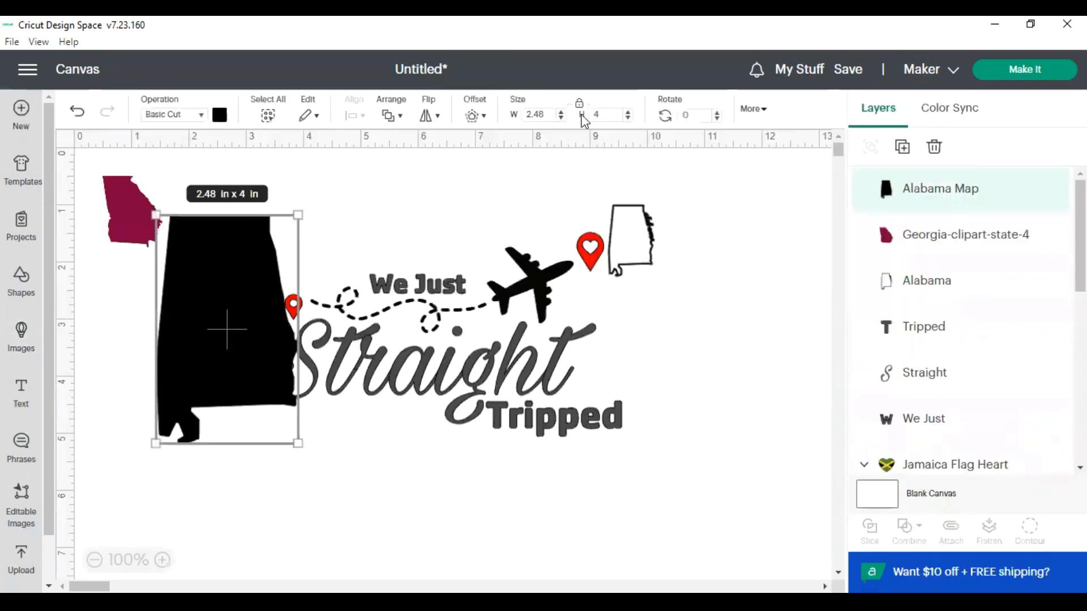
Step: Set the solid Alabama map's height to 1.25 in and put it in place of the Alabama outline beside the heart pin
{"action": "double_click", "coordinate": [594, 113]}
{"action": "key", "text": "Return"}
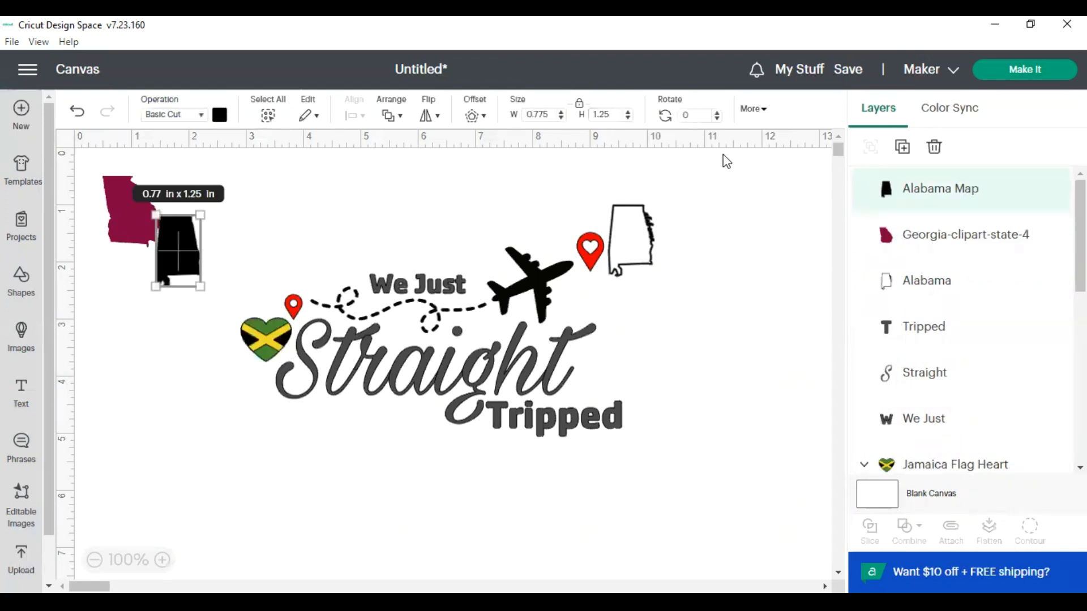
{"action": "left_click", "coordinate": [647, 261]}
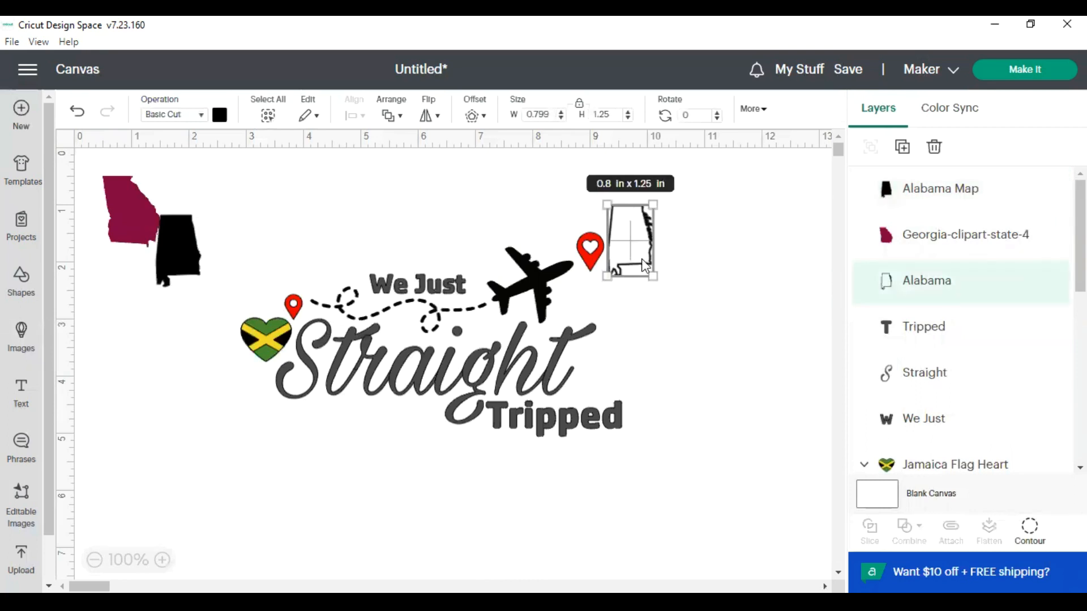
{"action": "key", "text": "Delete"}
{"action": "left_click_drag", "start_coordinate": [172, 240], "coordinate": [630, 238]}
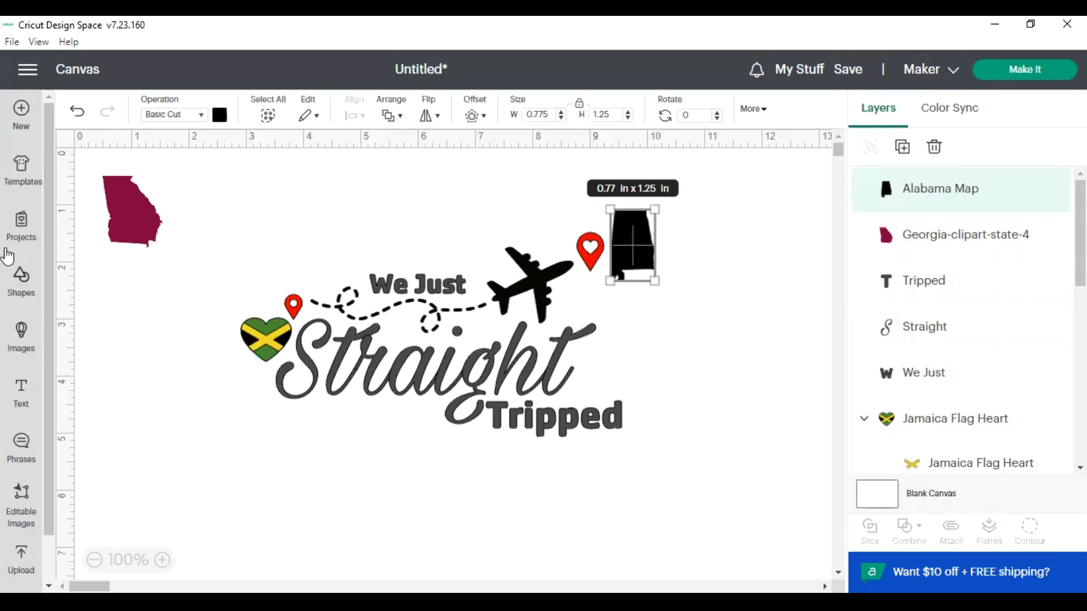
Step: Move the solid Georgia shape to the far side of Alabama and try enlarging "Straight" to about 11.45 by 3.76 in across the design
{"action": "left_click_drag", "start_coordinate": [142, 232], "coordinate": [787, 311]}
{"action": "left_click", "coordinate": [478, 386]}
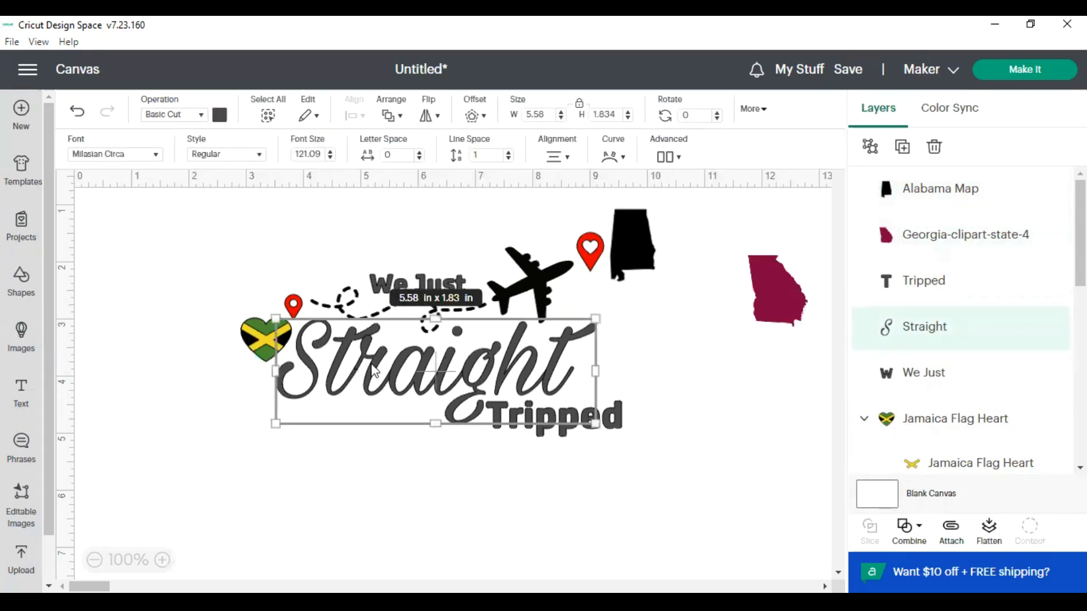
{"action": "left_click_drag", "start_coordinate": [595, 319], "coordinate": [708, 212]}
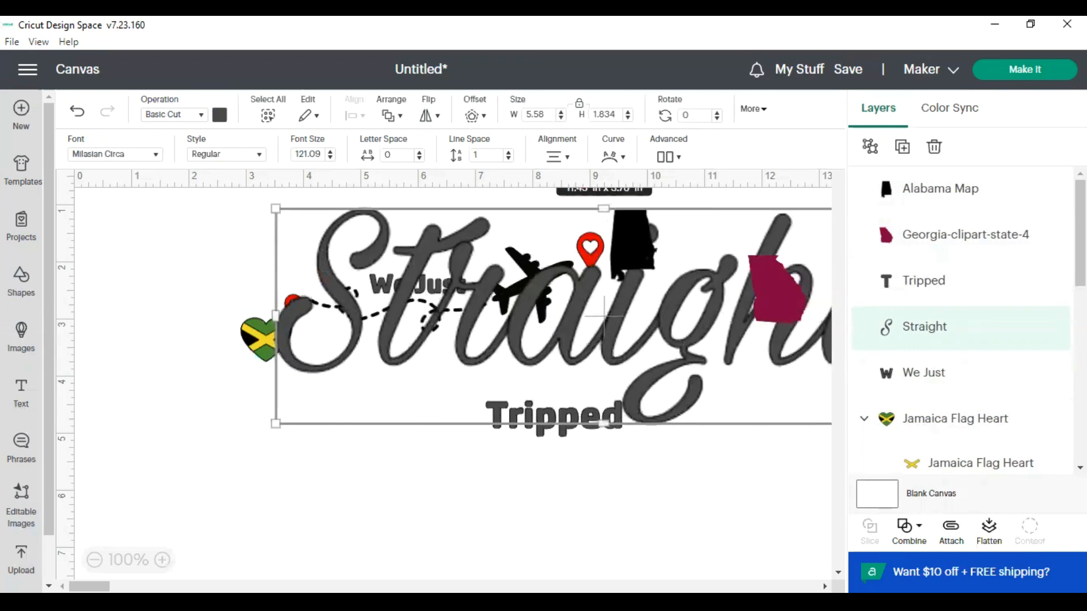
{"action": "left_click_drag", "start_coordinate": [526, 331], "coordinate": [479, 387]}
{"action": "left_click_drag", "start_coordinate": [573, 380], "coordinate": [456, 352]}
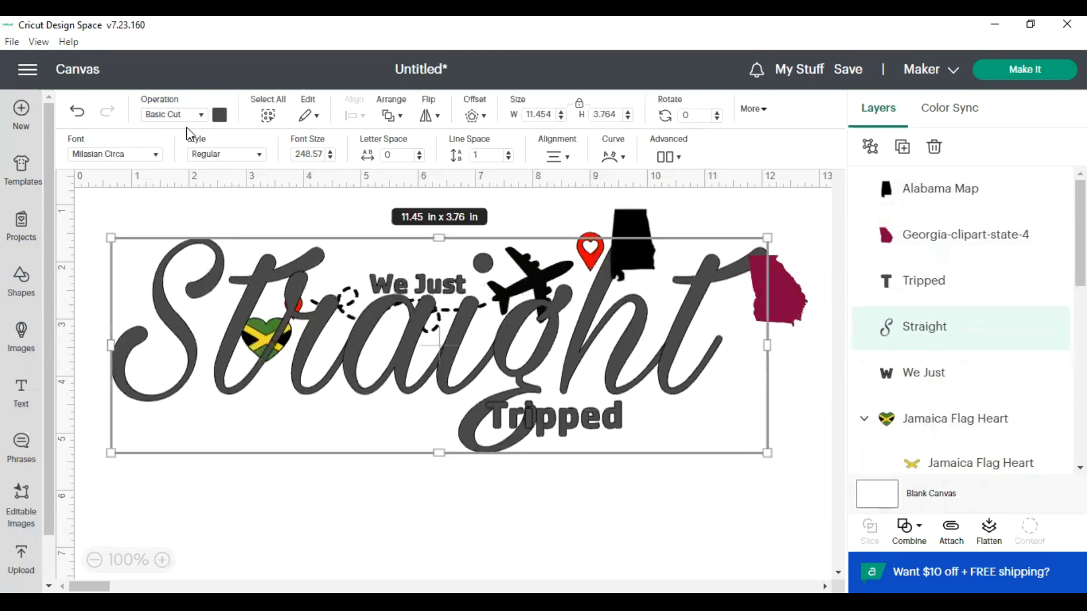
Step: Undo the enlargement and moves of "Straight" and the last move of the Georgia shape
{"action": "left_click", "coordinate": [76, 115]}
{"action": "left_click", "coordinate": [76, 115]}
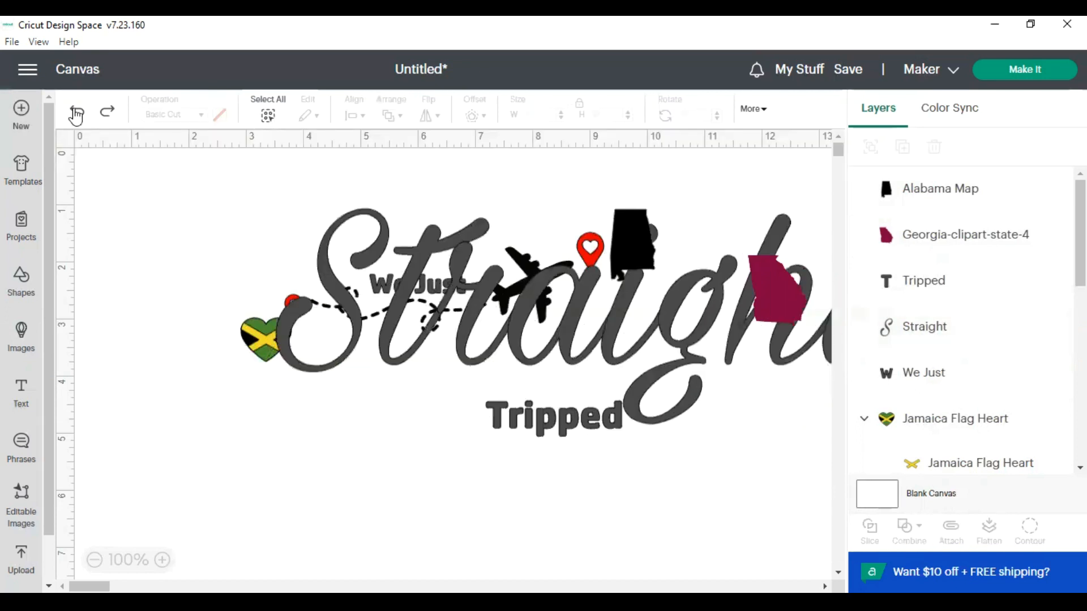
{"action": "left_click", "coordinate": [76, 115]}
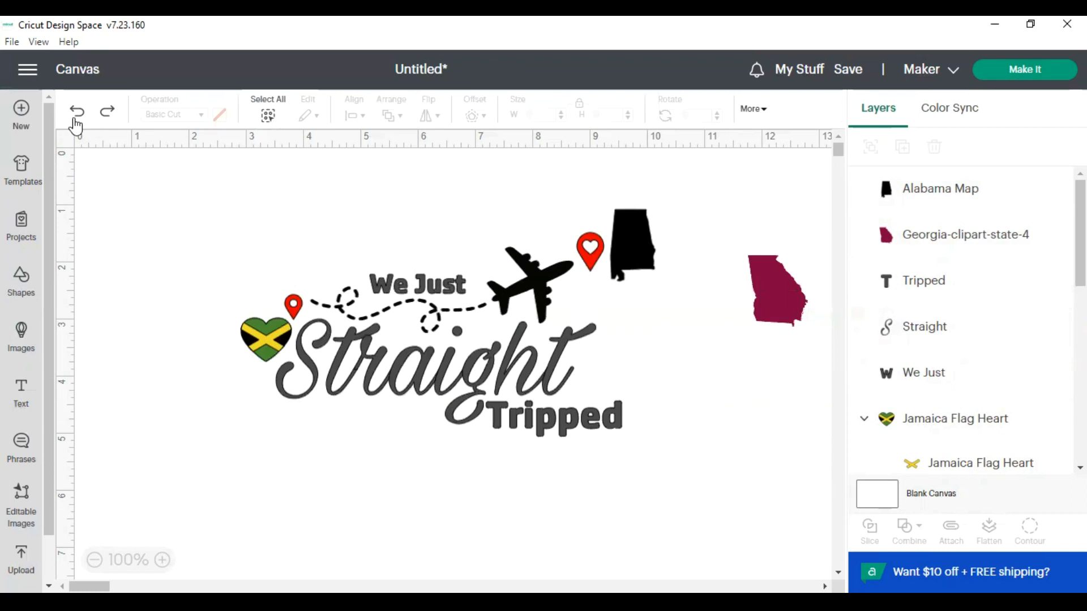
{"action": "left_click", "coordinate": [77, 116]}
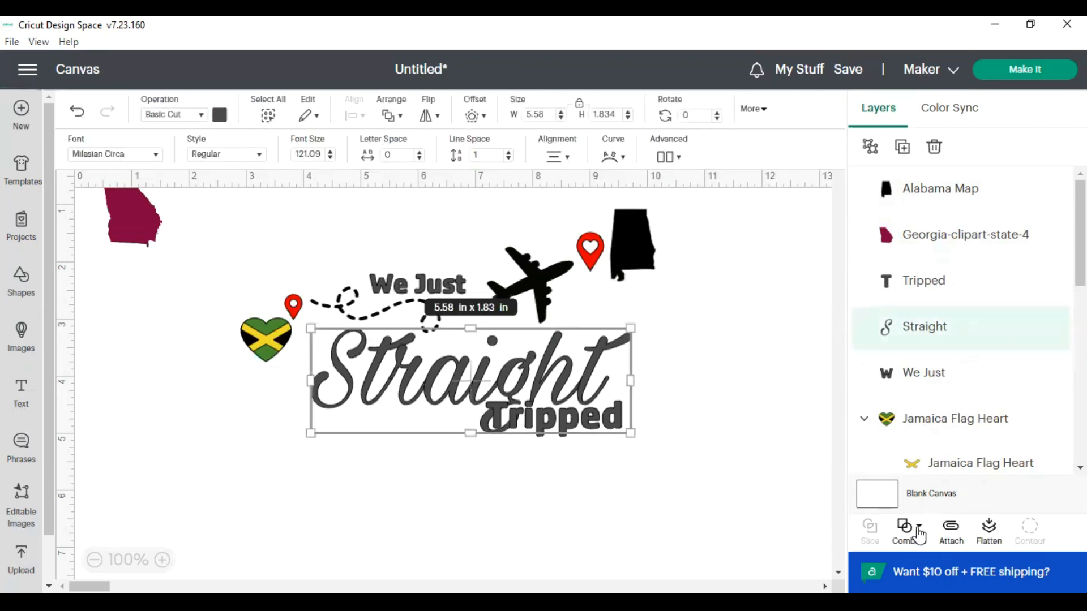
Step: Shift "Straight" slightly up and move "Tripped" down beside the tail of its "g" so the two words no longer overlap
{"action": "left_click", "coordinate": [918, 532]}
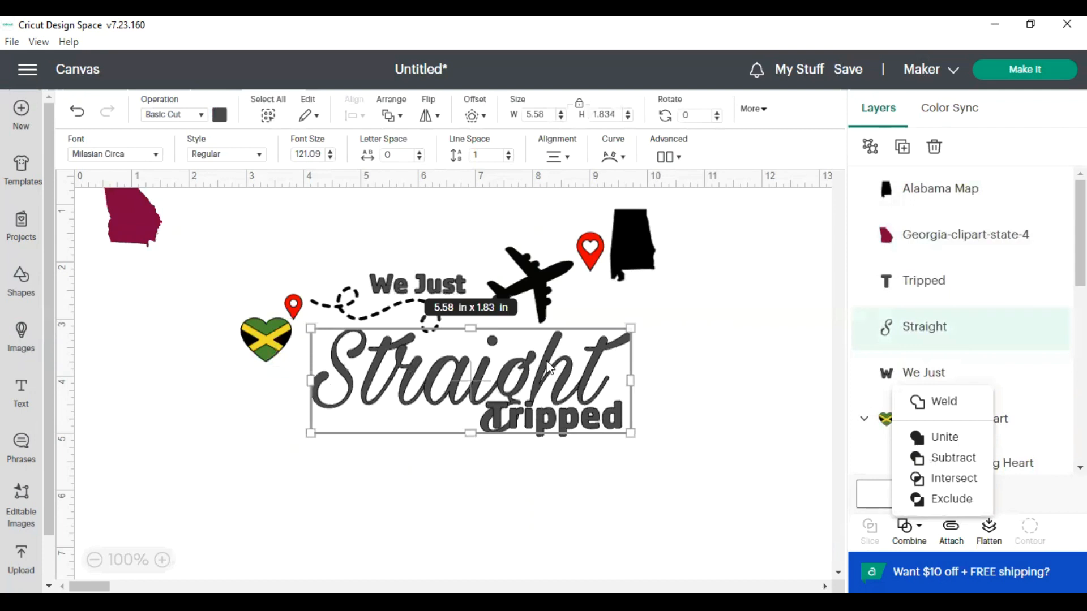
{"action": "left_click", "coordinate": [749, 420]}
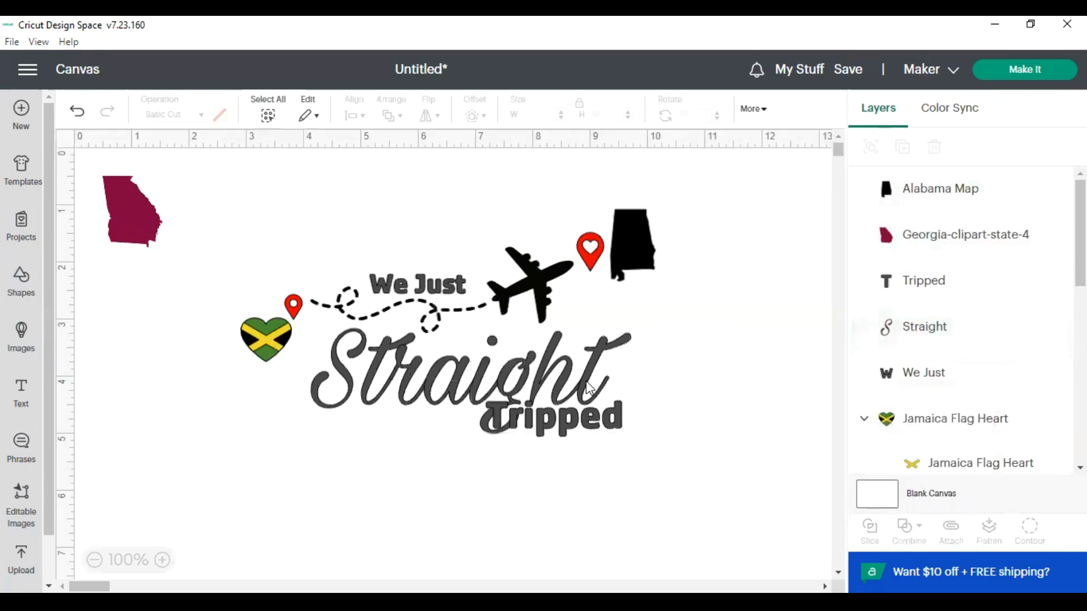
{"action": "left_click_drag", "start_coordinate": [588, 385], "coordinate": [575, 373]}
{"action": "left_click_drag", "start_coordinate": [557, 446], "coordinate": [551, 474]}
{"action": "left_click_drag", "start_coordinate": [517, 395], "coordinate": [519, 403]}
{"action": "left_click_drag", "start_coordinate": [532, 461], "coordinate": [559, 429]}
{"action": "left_click", "coordinate": [686, 385]}
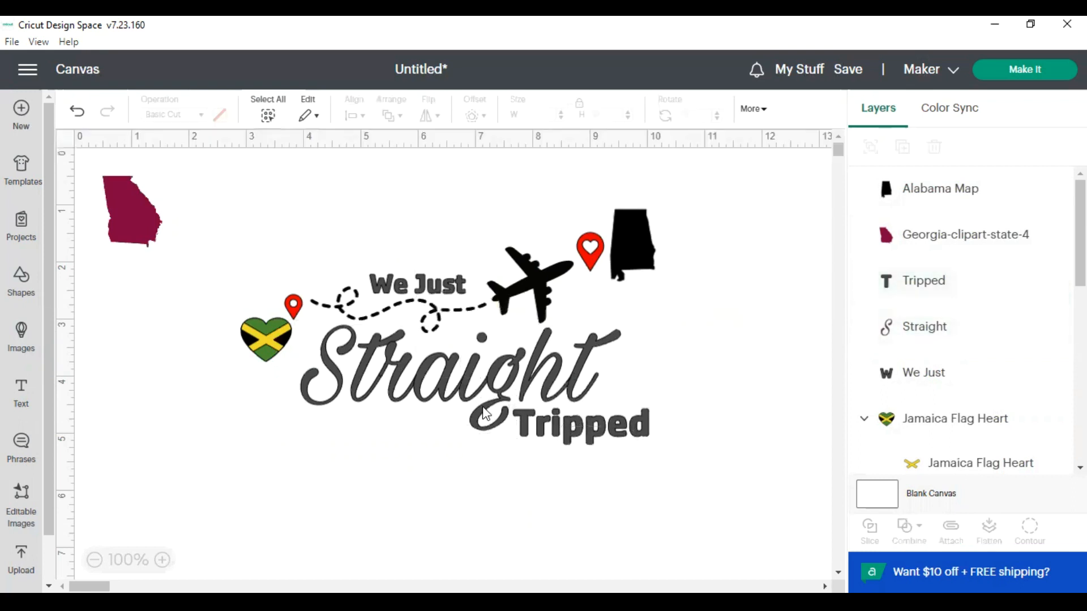
Step: Weld the letters of the "Straight" text into a single shape, keeping its position on the canvas
{"action": "left_click", "coordinate": [481, 394]}
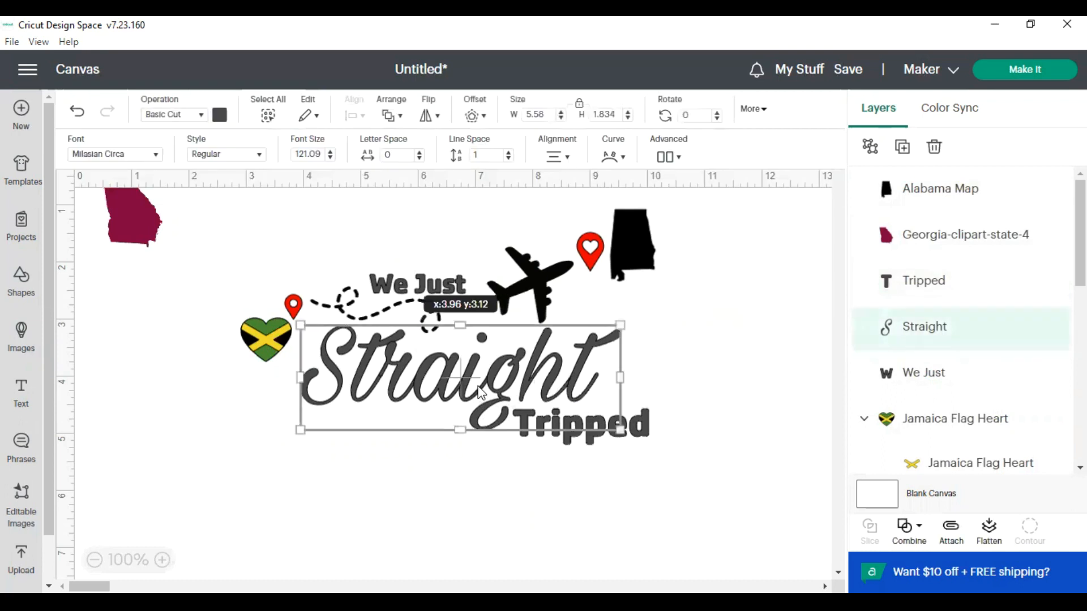
{"action": "left_click", "coordinate": [918, 532]}
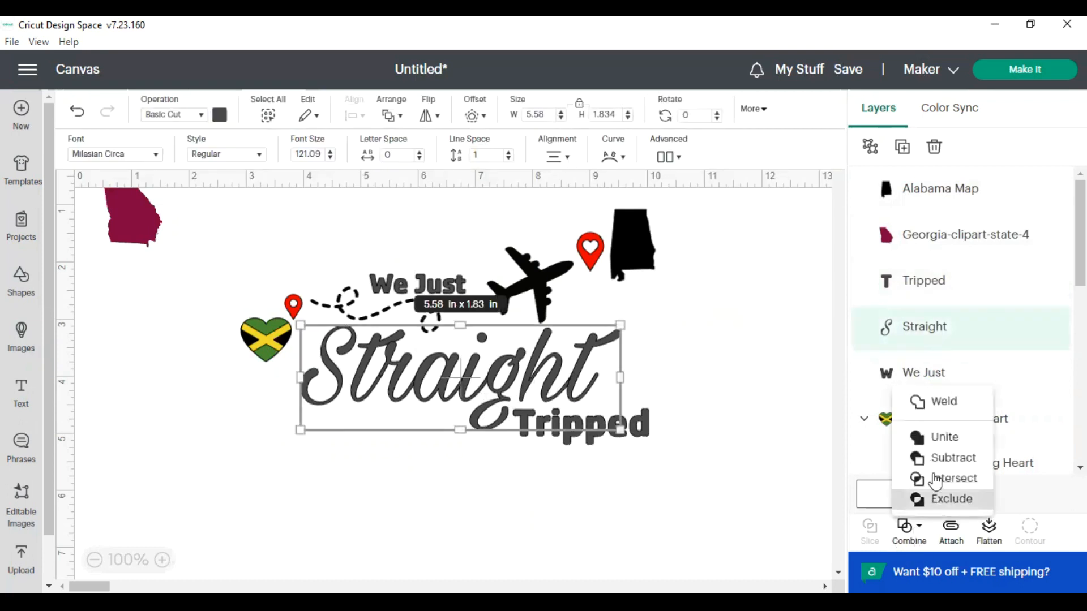
{"action": "left_click", "coordinate": [939, 404]}
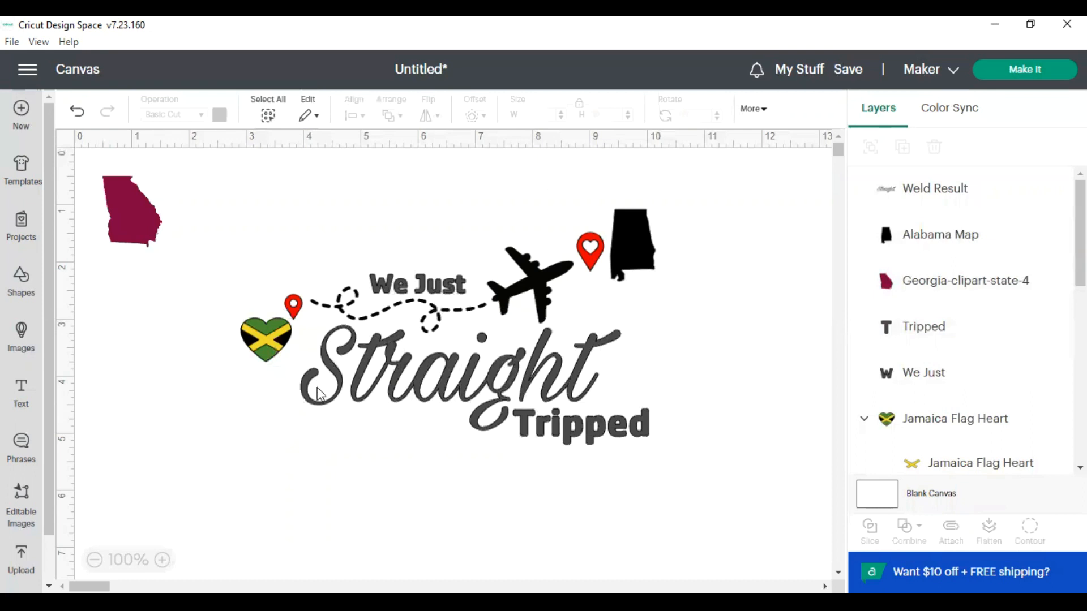
{"action": "left_click_drag", "start_coordinate": [580, 382], "coordinate": [571, 379]}
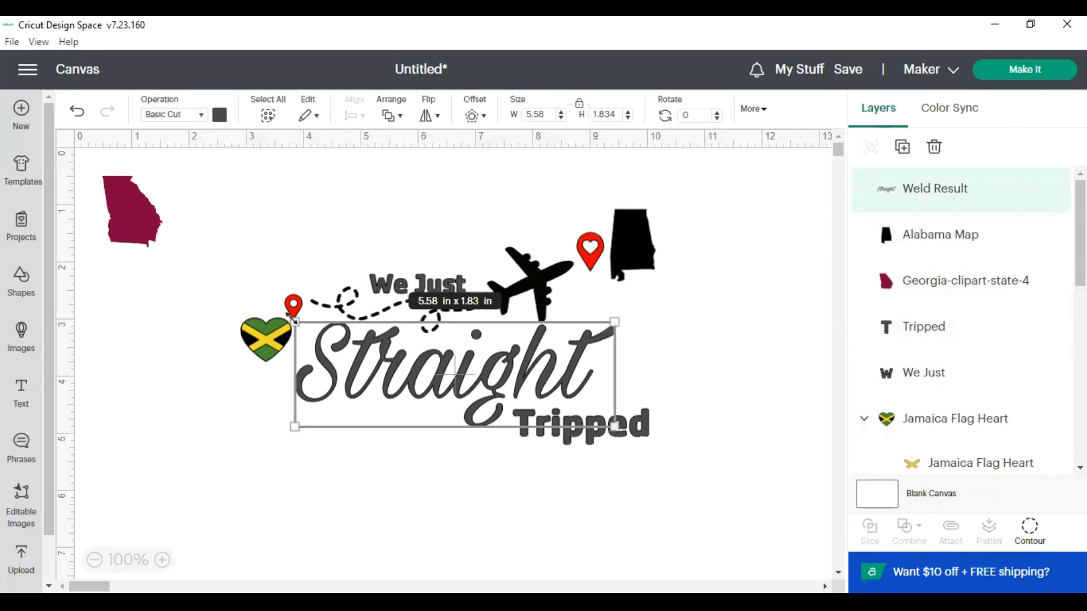
{"action": "key", "text": "ctrl+z"}
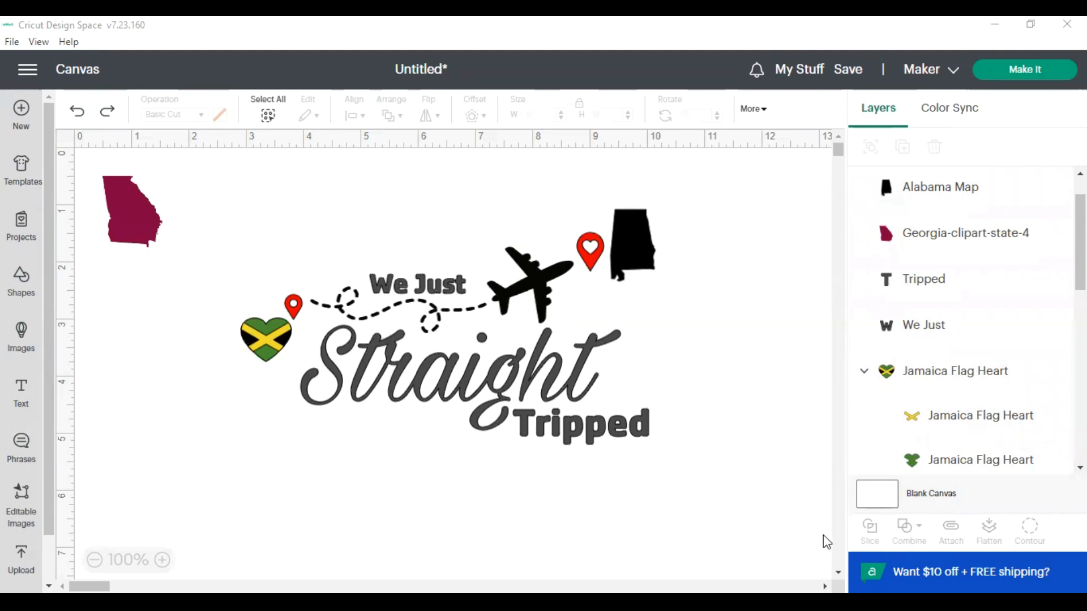
{"action": "left_click", "coordinate": [474, 401]}
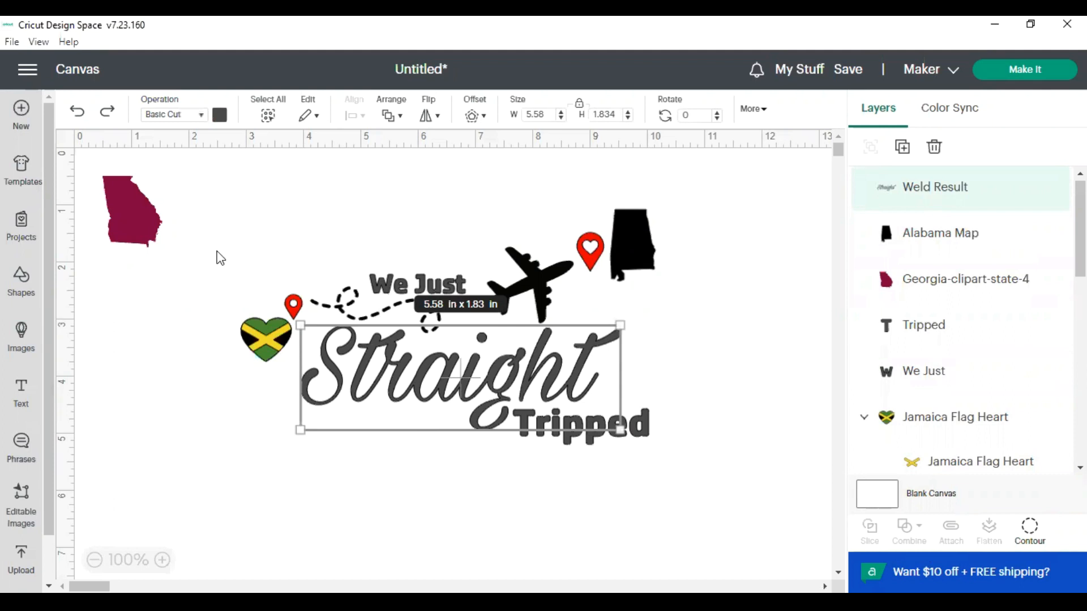
Step: Shorten the "We Just" text to "We"
{"action": "left_click", "coordinate": [406, 296]}
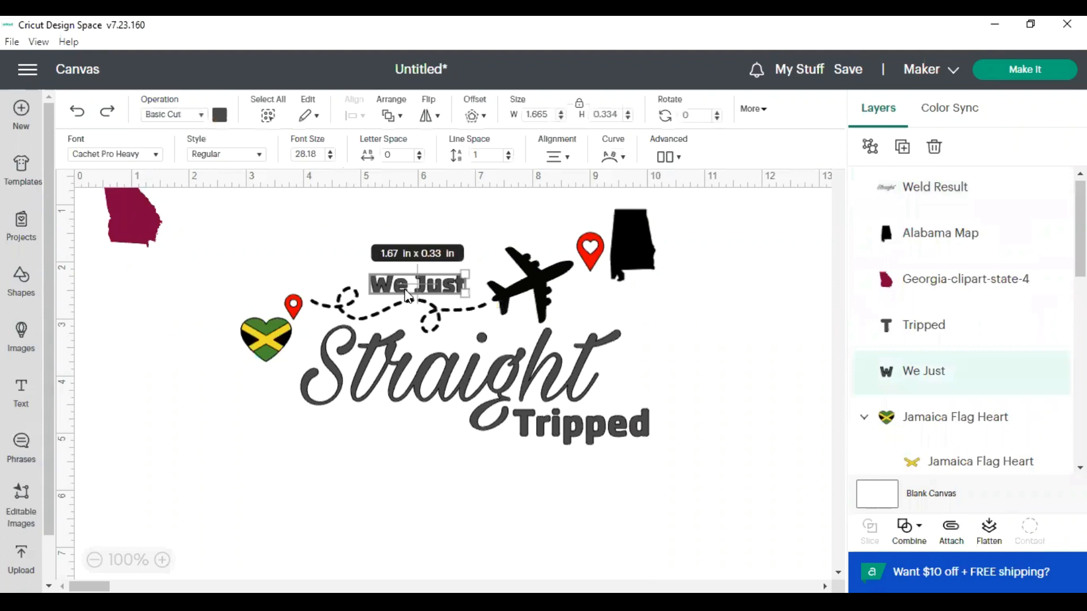
{"action": "double_click", "coordinate": [463, 290]}
{"action": "left_click", "coordinate": [463, 290]}
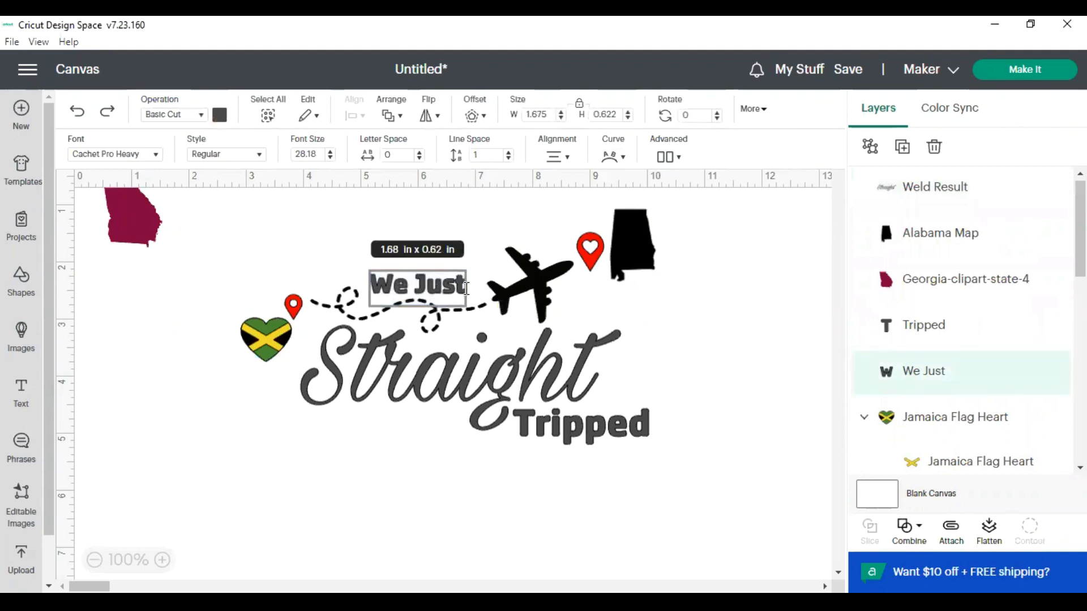
{"action": "key", "text": "BackSpace"}
{"action": "key", "text": "BackSpace"}
{"action": "key", "text": "BackSpace"}
{"action": "key", "text": "BackSpace"}
{"action": "key", "text": "BackSpace"}
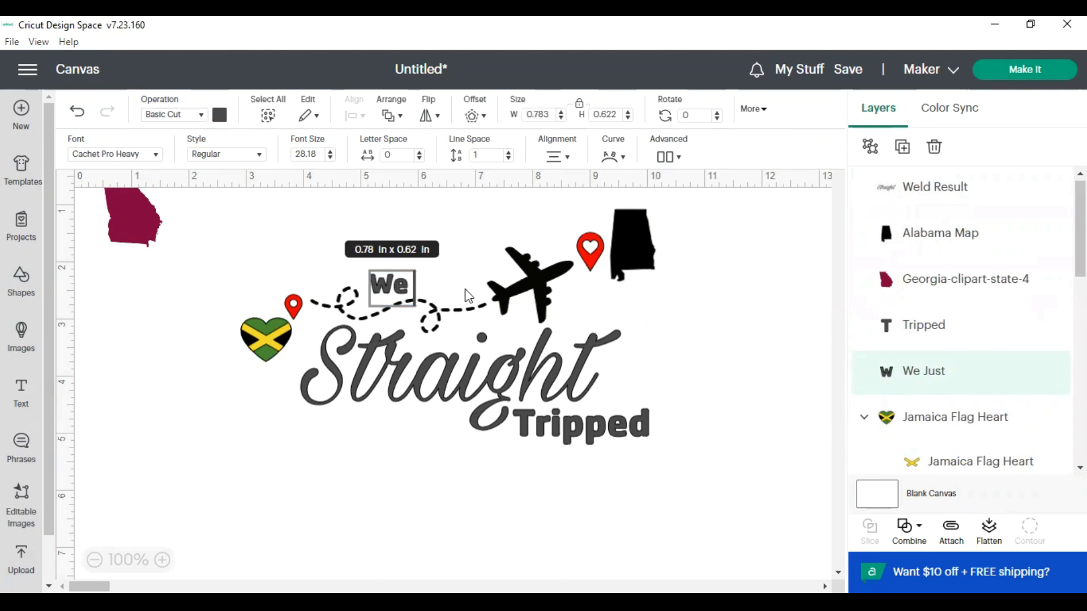
{"action": "left_click", "coordinate": [741, 317]}
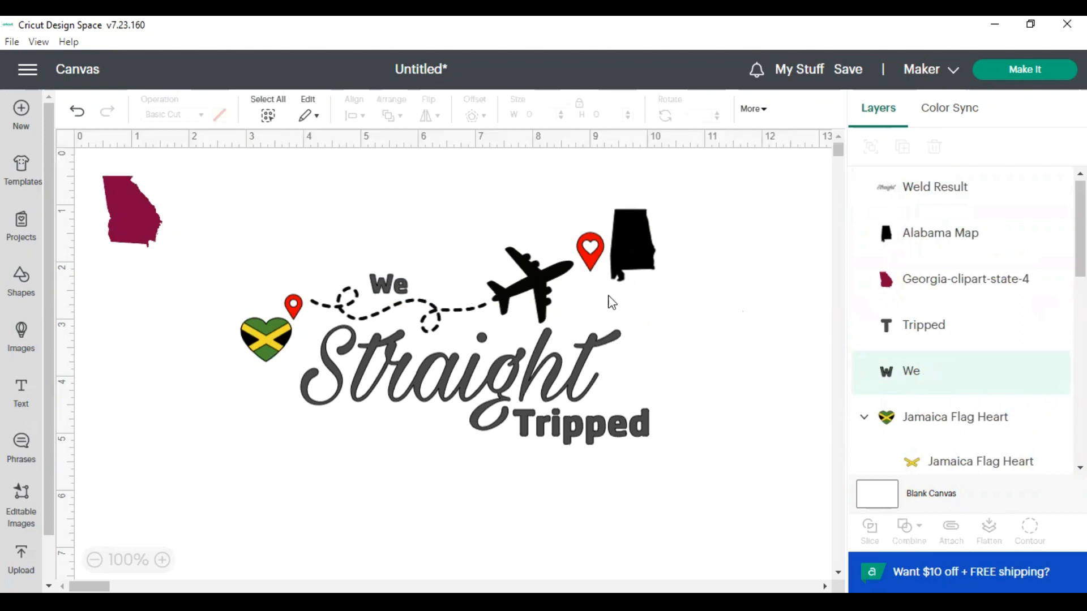
Step: Raise the Jamaica flag heart beside its pin and place "We" in front of "Straight" at a height of 0.5 in
{"action": "left_click_drag", "start_coordinate": [289, 343], "coordinate": [285, 295]}
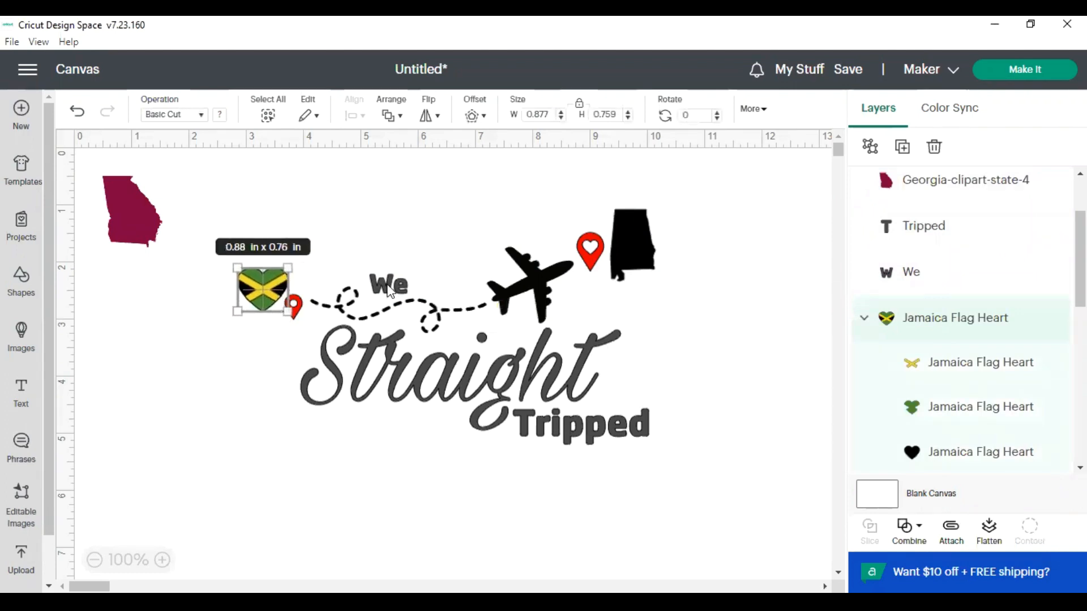
{"action": "left_click_drag", "start_coordinate": [388, 289], "coordinate": [277, 344]}
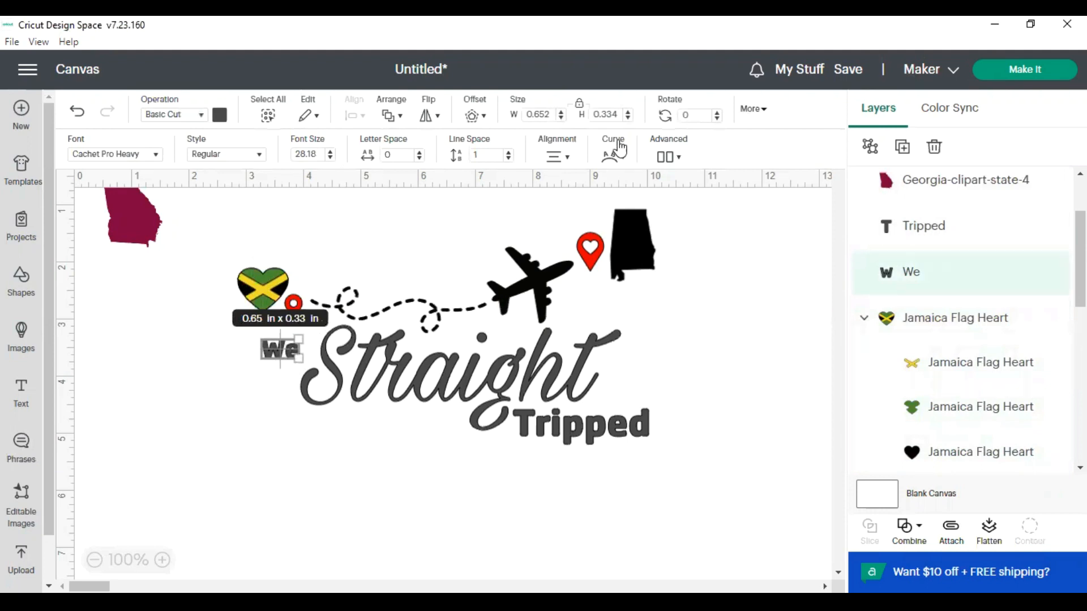
{"action": "left_click_drag", "start_coordinate": [621, 115], "coordinate": [592, 115]}
{"action": "type", "text": ".5"}
{"action": "key", "text": "Return"}
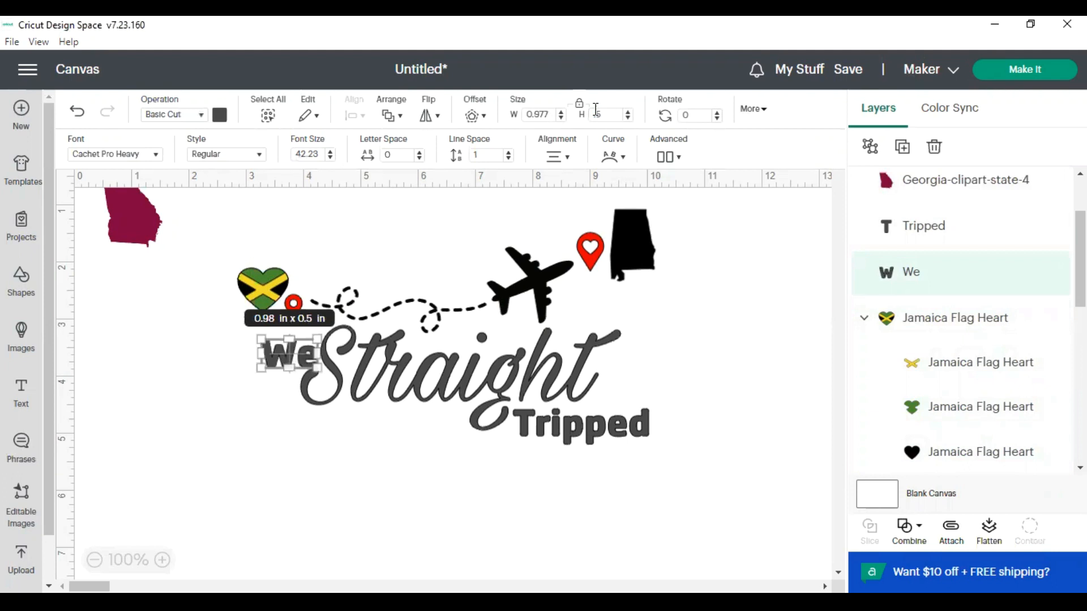
{"action": "left_click", "coordinate": [264, 528]}
{"action": "left_click_drag", "start_coordinate": [289, 367], "coordinate": [282, 341]}
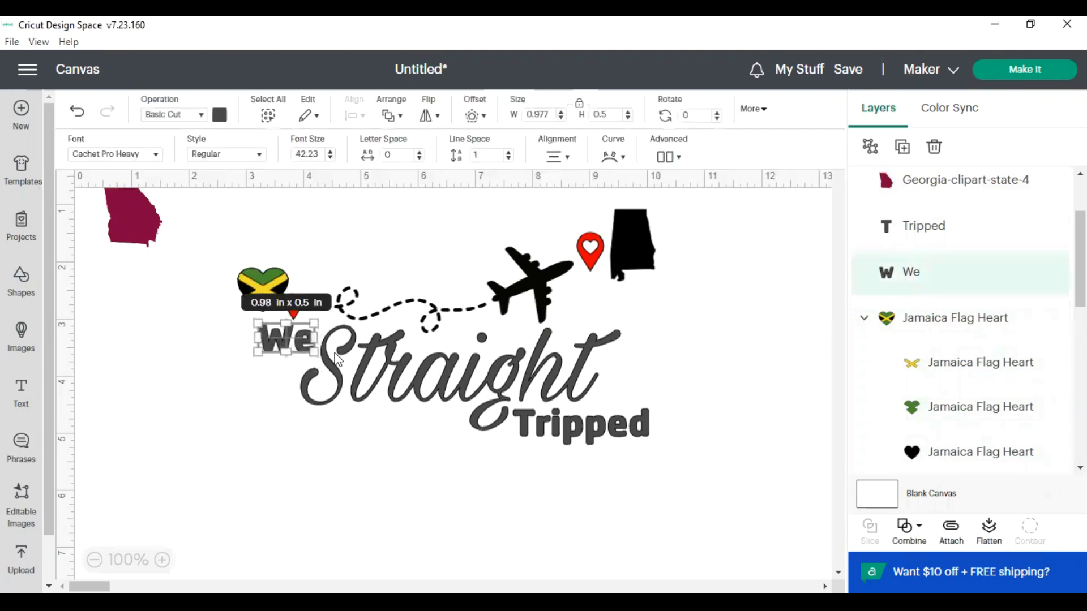
Step: Set the height of "Tripped" to 0.75 in and move it down clear of "Straight"
{"action": "left_click", "coordinate": [580, 426]}
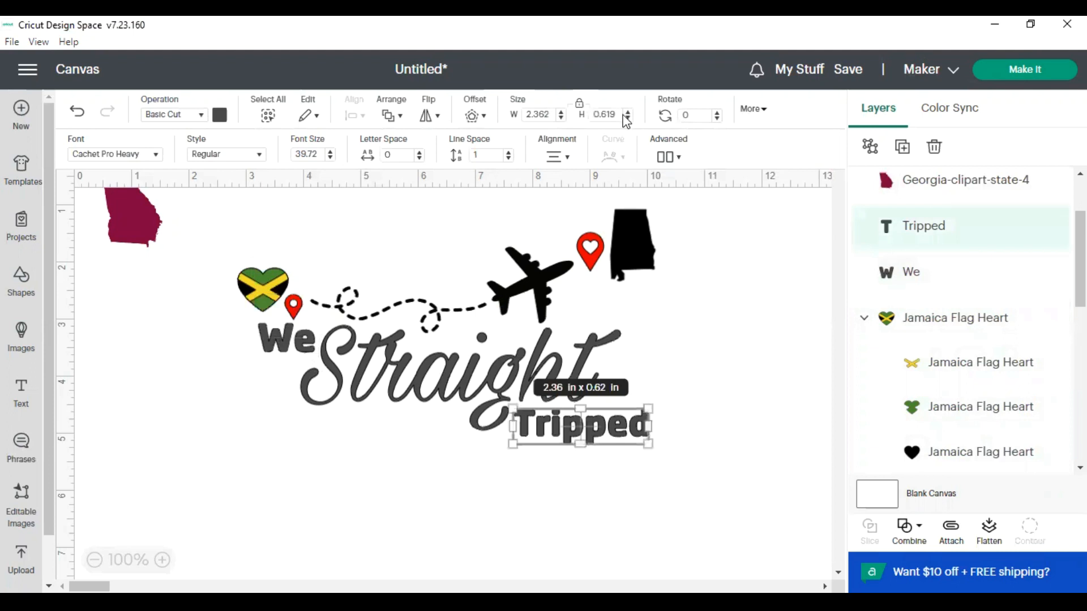
{"action": "double_click", "coordinate": [590, 117]}
{"action": "type", "text": "1"}
{"action": "type", "text": "75"}
{"action": "key", "text": "Return"}
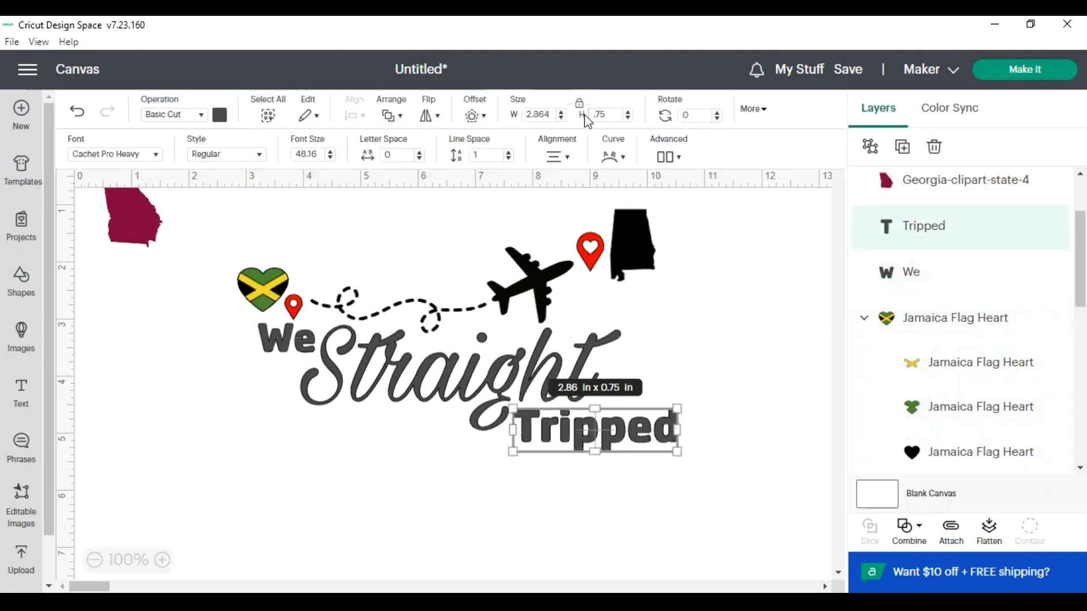
{"action": "left_click_drag", "start_coordinate": [612, 446], "coordinate": [661, 492]}
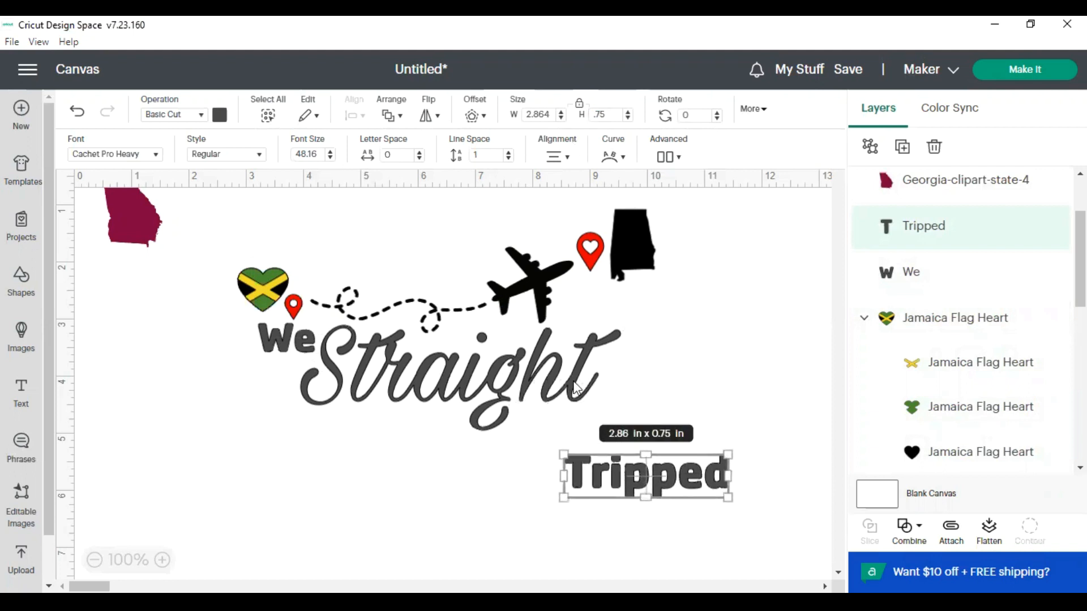
Step: Enlarge "Straight" to about 6.43 by 2.11 in and fit "Tripped" beneath its end and "We" before its start
{"action": "left_click_drag", "start_coordinate": [577, 388], "coordinate": [596, 402]}
{"action": "left_click_drag", "start_coordinate": [636, 444], "coordinate": [686, 463]}
{"action": "left_click_drag", "start_coordinate": [627, 427], "coordinate": [601, 416]}
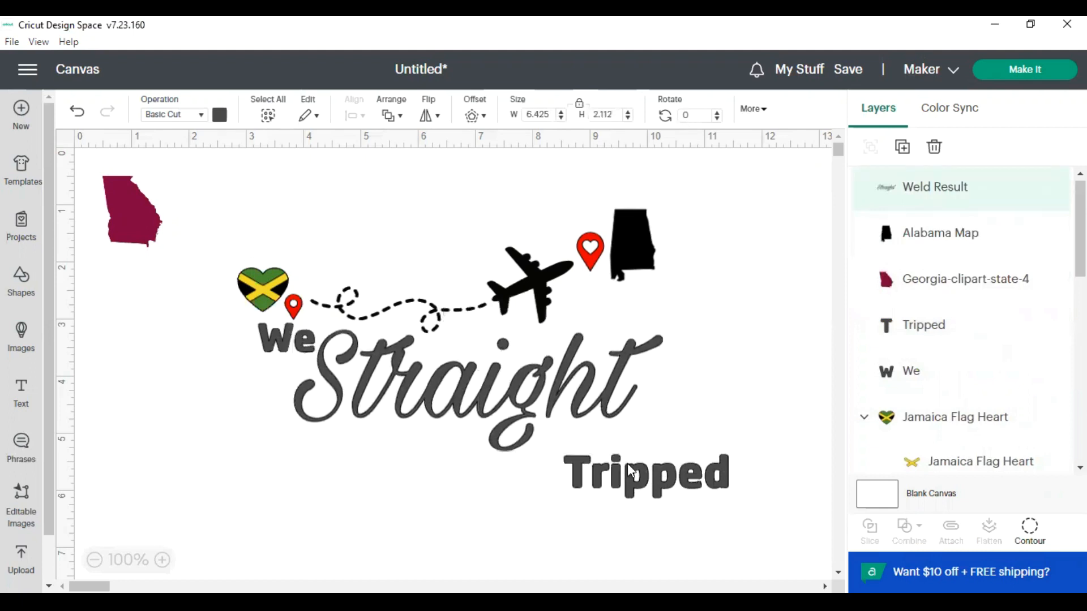
{"action": "left_click_drag", "start_coordinate": [630, 471], "coordinate": [609, 438]}
{"action": "left_click_drag", "start_coordinate": [290, 351], "coordinate": [278, 373]}
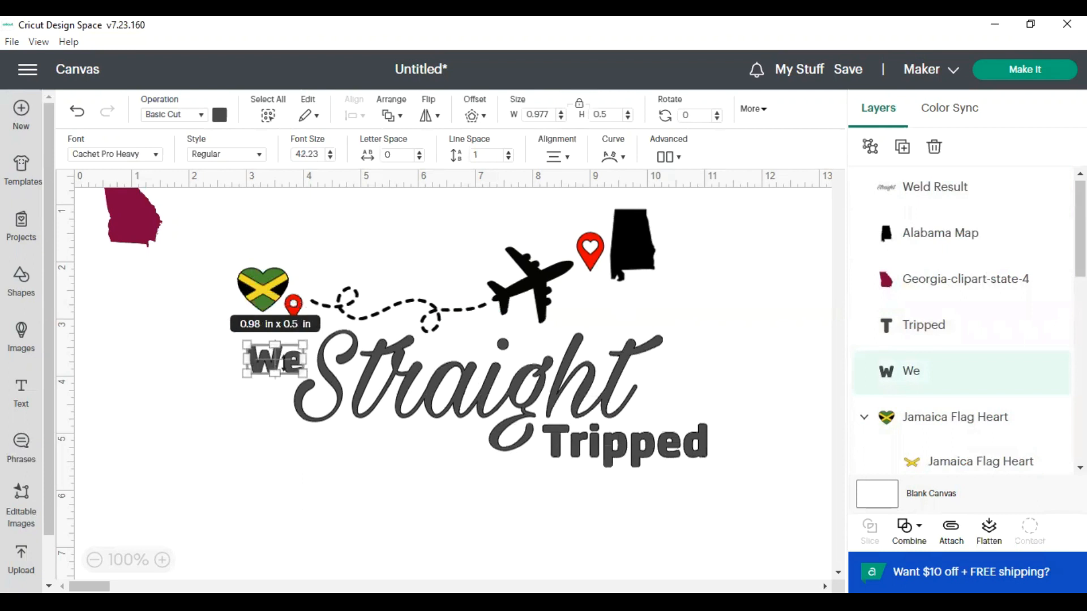
{"action": "left_click", "coordinate": [525, 391]}
{"action": "left_click_drag", "start_coordinate": [525, 390], "coordinate": [525, 391]}
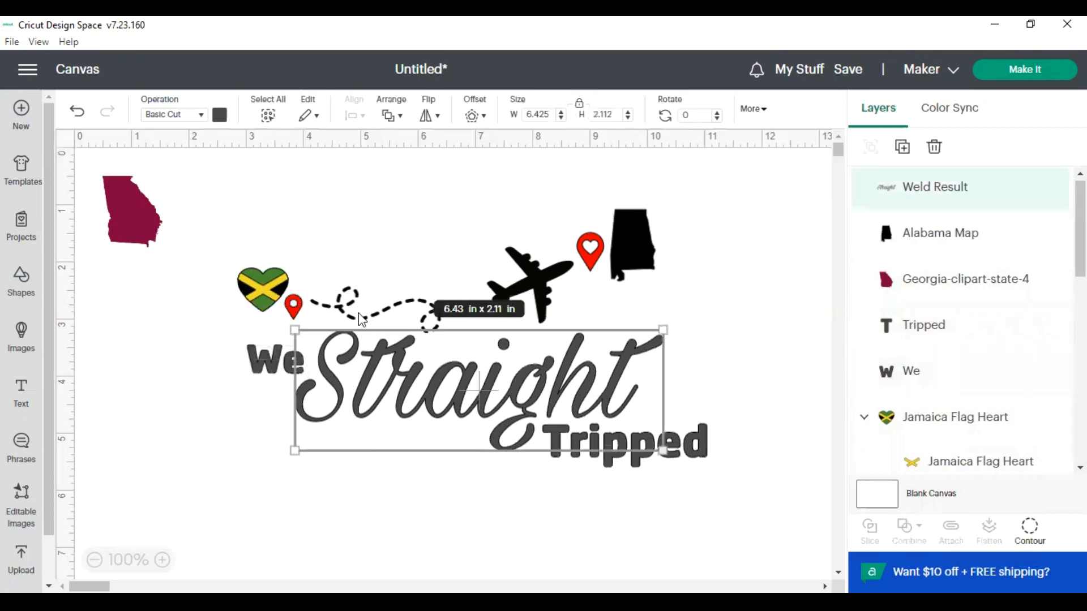
Step: Move the Jamaica flag heart slightly down and away from its pin and set its height to 0.85 in
{"action": "left_click_drag", "start_coordinate": [268, 294], "coordinate": [260, 307]}
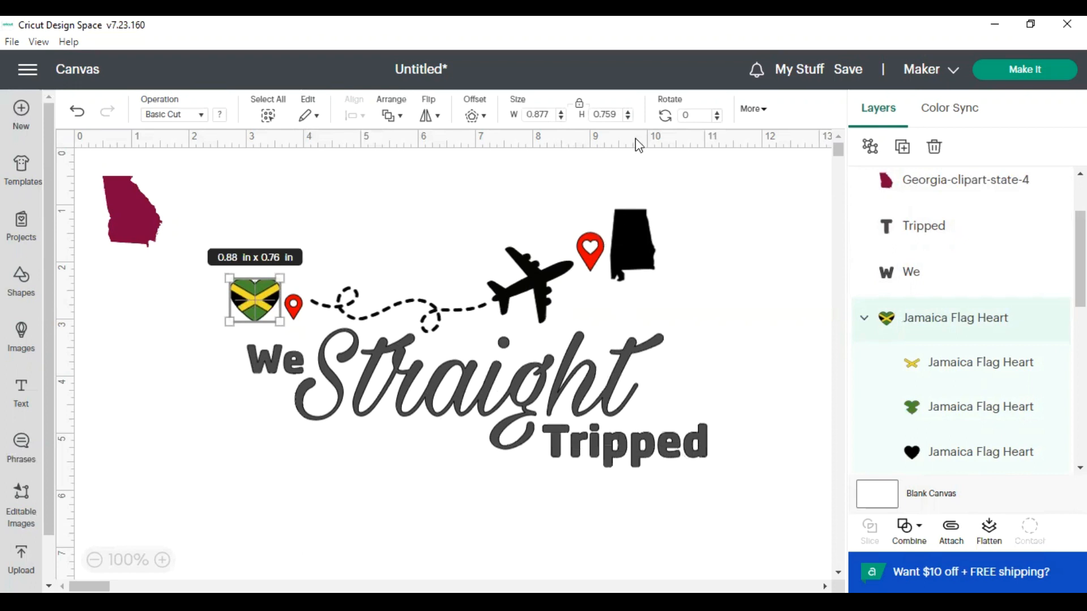
{"action": "left_click_drag", "start_coordinate": [618, 111], "coordinate": [589, 111]}
{"action": "key", "text": "Return"}
Step: Set the Alabama map's height to 1.75 in and move it up next to the heart pin
{"action": "left_click", "coordinate": [626, 255]}
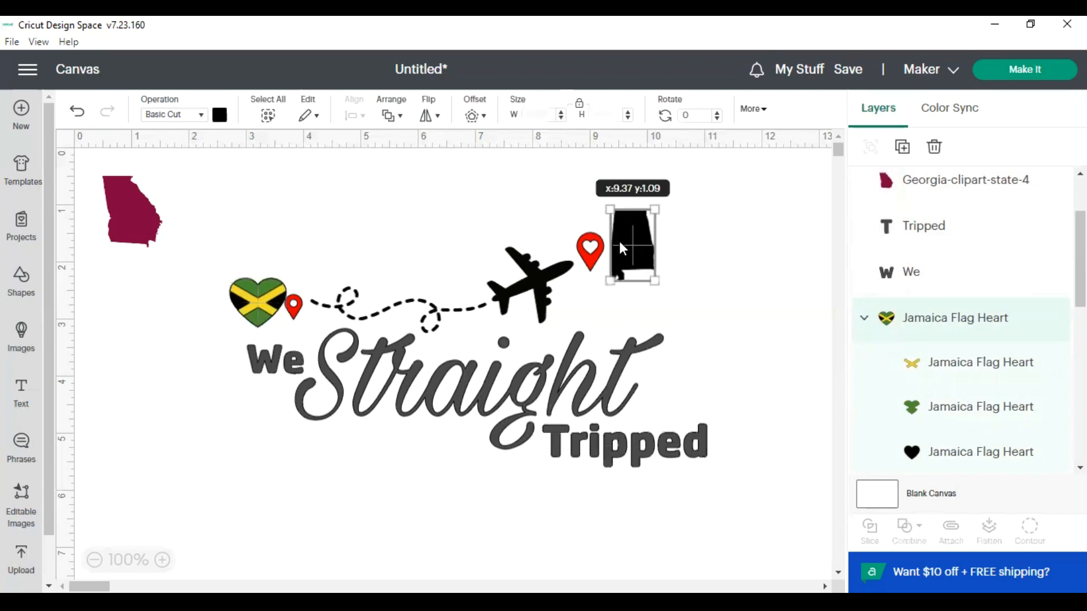
{"action": "left_click_drag", "start_coordinate": [620, 116], "coordinate": [589, 116]}
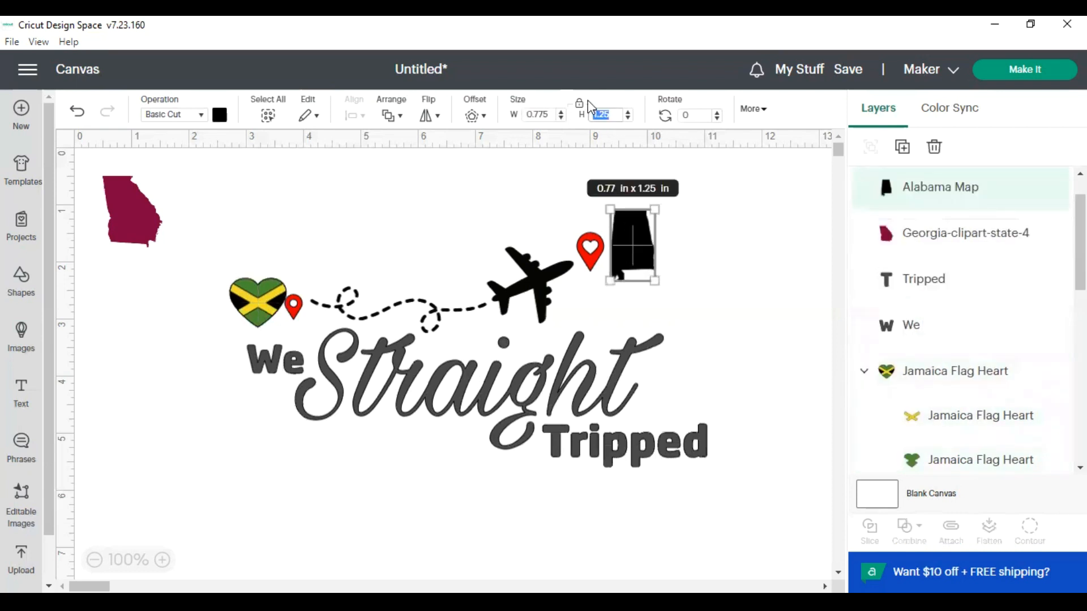
{"action": "type", "text": "1"}
{"action": "key", "text": "Return"}
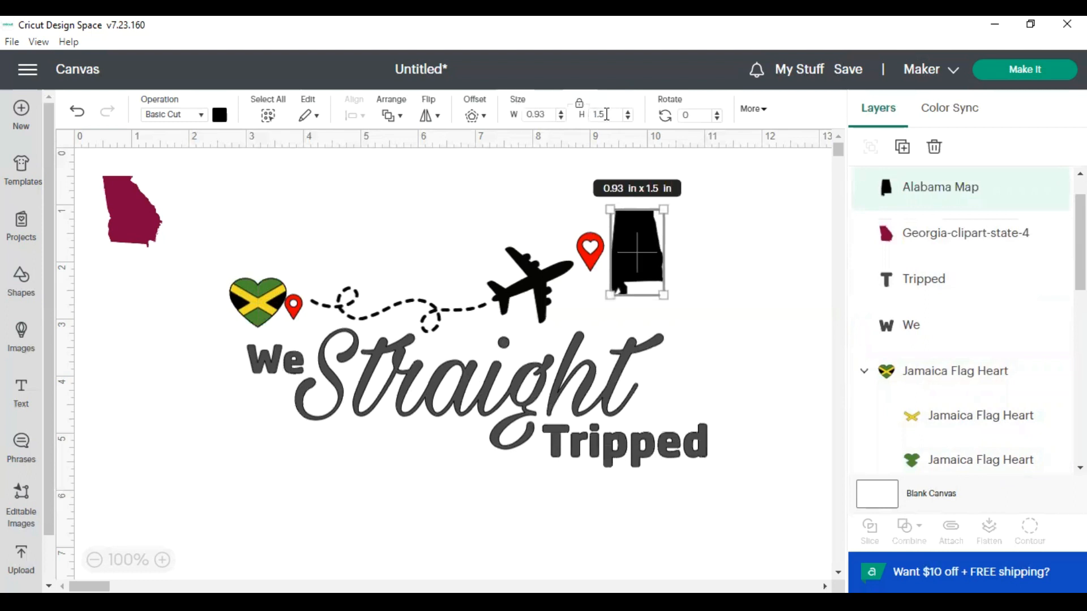
{"action": "left_click", "coordinate": [604, 112]}
{"action": "left_click_drag", "start_coordinate": [595, 113], "coordinate": [560, 102]}
{"action": "type", "text": "1.75"}
{"action": "key", "text": "Return"}
{"action": "left_click_drag", "start_coordinate": [657, 257], "coordinate": [653, 235]}
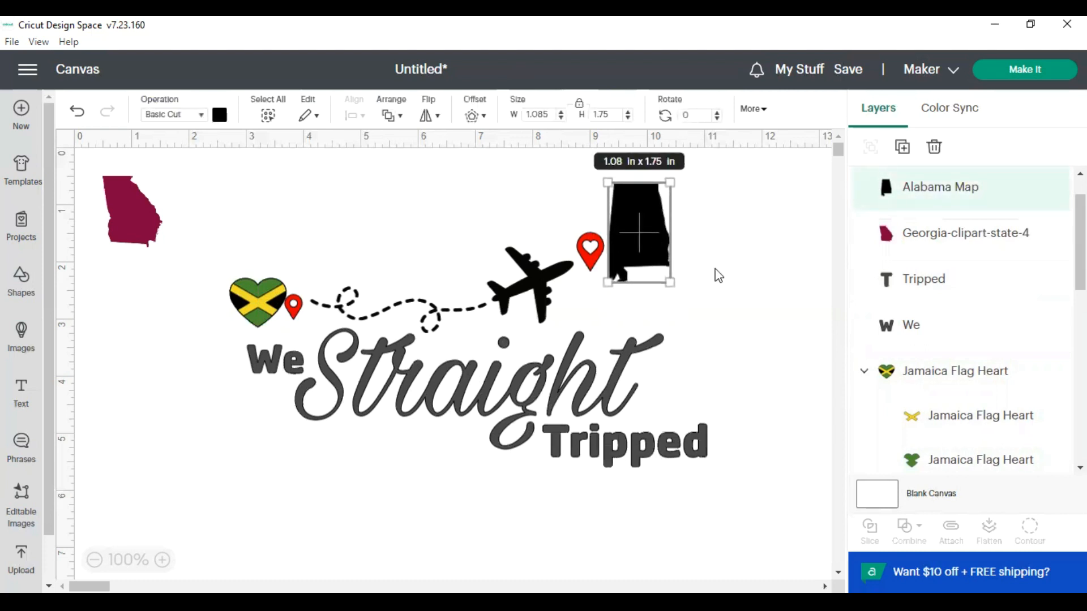
{"action": "left_click", "coordinate": [736, 284]}
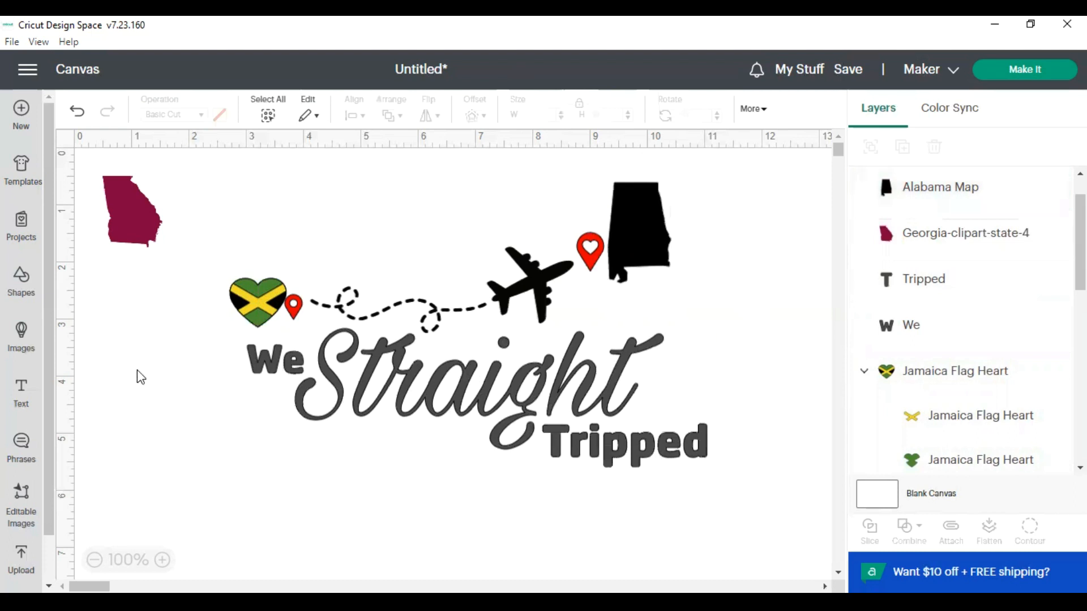
Step: Nudge the flag heart, "We" and "Straight" into a tighter arrangement and move the Georgia shape below the text
{"action": "mouse_move", "coordinate": [244, 312]}
{"action": "left_mouse_down"}
{"action": "mouse_move", "coordinate": [238, 317]}
{"action": "mouse_move", "coordinate": [254, 313]}
{"action": "mouse_move", "coordinate": [242, 306]}
{"action": "left_mouse_up"}
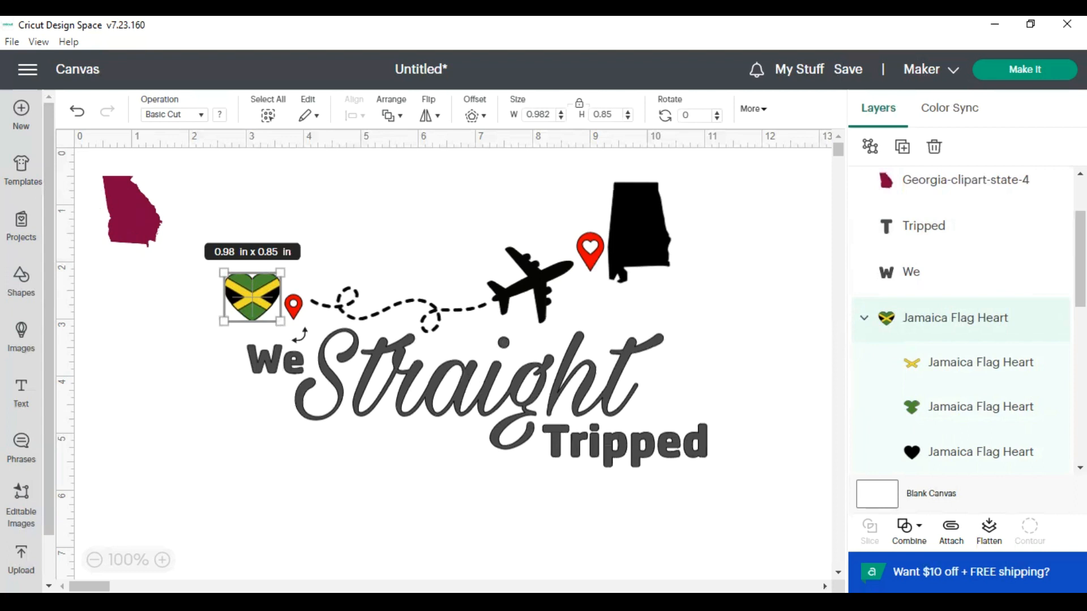
{"action": "left_click_drag", "start_coordinate": [289, 368], "coordinate": [298, 344]}
{"action": "left_click_drag", "start_coordinate": [141, 223], "coordinate": [302, 541]}
{"action": "left_click_drag", "start_coordinate": [277, 552], "coordinate": [237, 550]}
{"action": "left_click_drag", "start_coordinate": [644, 443], "coordinate": [651, 448]}
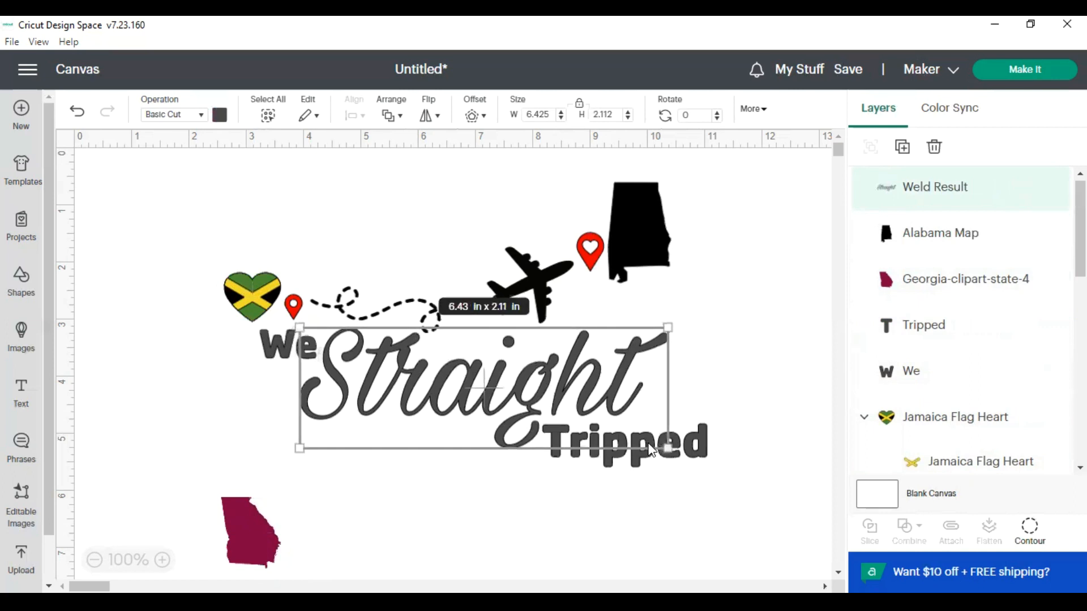
{"action": "left_click", "coordinate": [790, 462]}
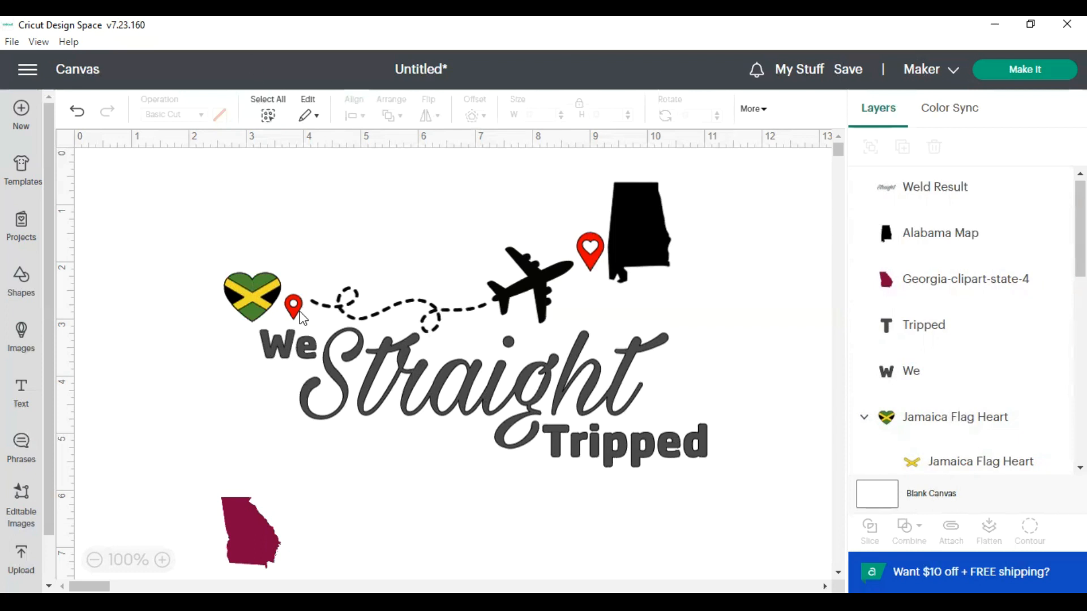
Step: Reposition the location pins, Alabama map and flag heart around the airplane trail, and move the Georgia shape up below "We"
{"action": "left_click_drag", "start_coordinate": [298, 315], "coordinate": [297, 296]}
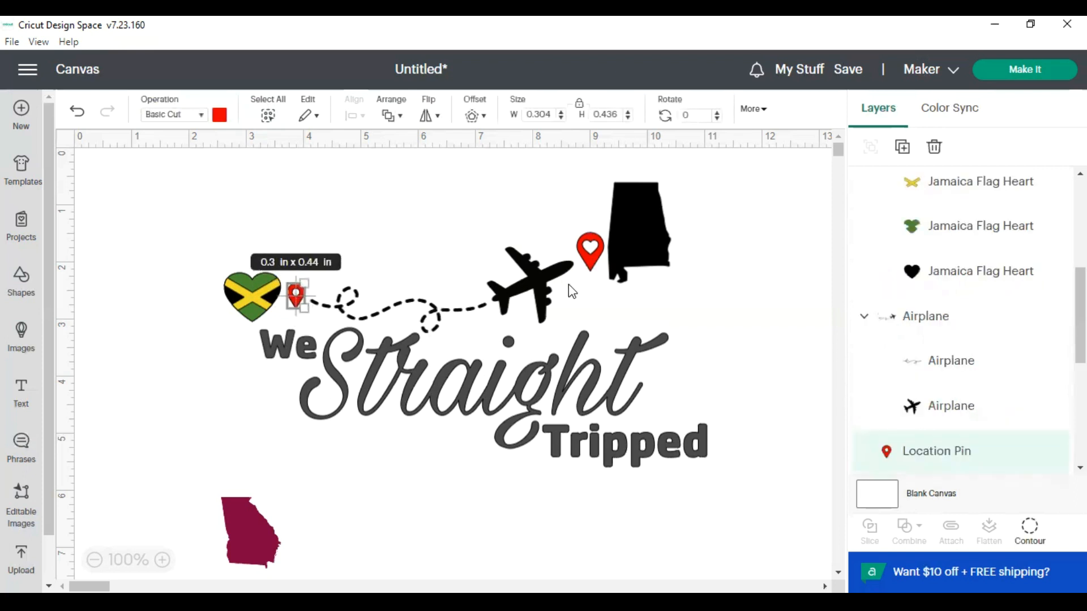
{"action": "mouse_move", "coordinate": [598, 265]}
{"action": "left_mouse_down"}
{"action": "mouse_move", "coordinate": [644, 275]}
{"action": "mouse_move", "coordinate": [633, 288]}
{"action": "mouse_move", "coordinate": [586, 259]}
{"action": "left_mouse_up"}
{"action": "left_click_drag", "start_coordinate": [263, 294], "coordinate": [266, 281]}
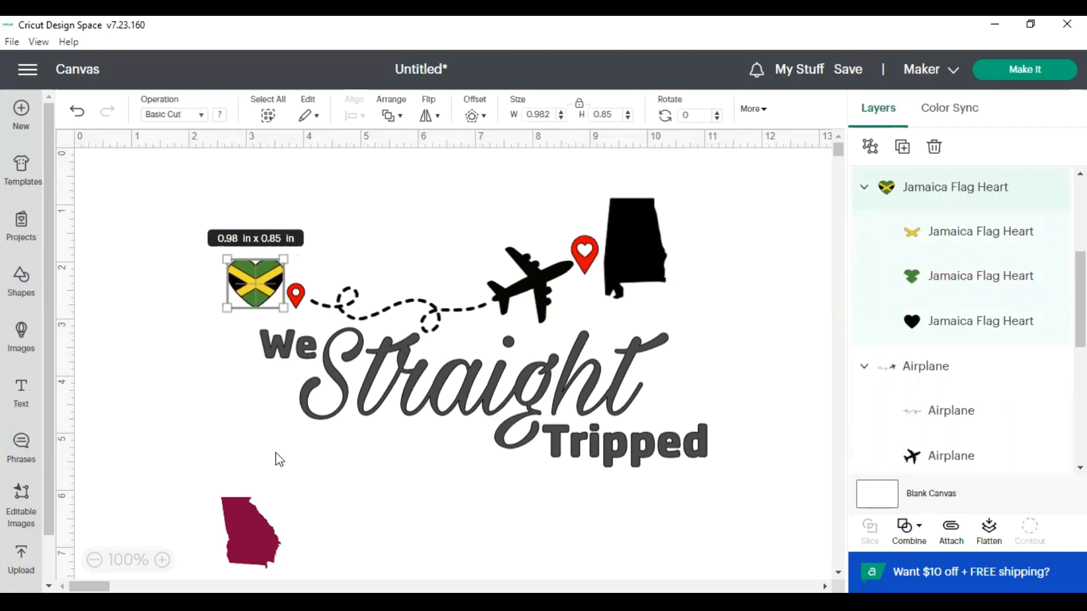
{"action": "left_click_drag", "start_coordinate": [257, 535], "coordinate": [209, 453]}
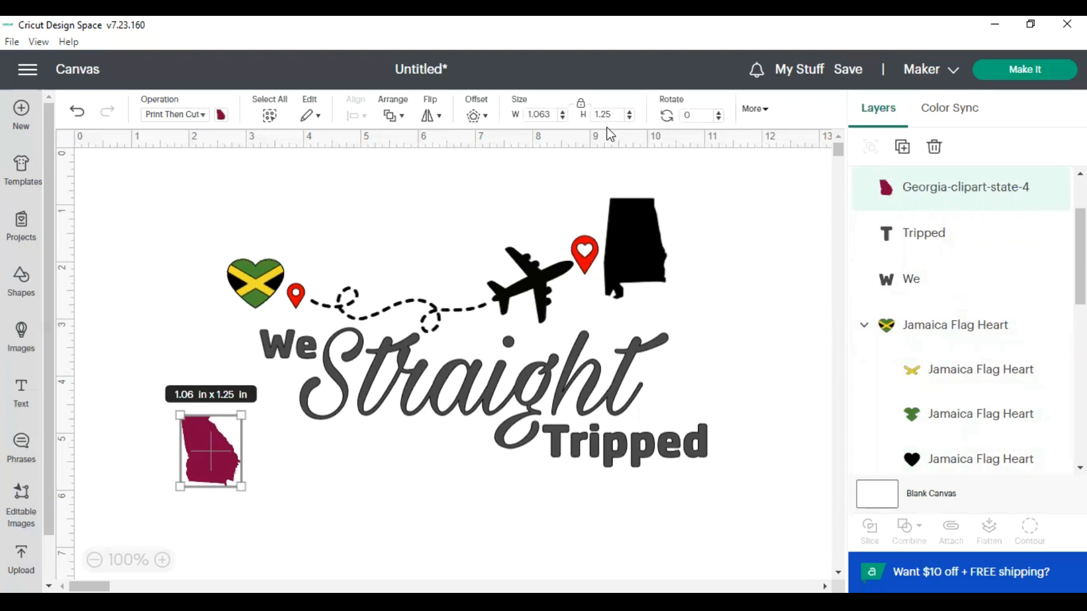
Step: Set the Georgia shape's height to 1.75 in and move it up beside the Jamaica flag heart
{"action": "left_click_drag", "start_coordinate": [617, 114], "coordinate": [601, 114]}
{"action": "type", "text": "1.75"}
{"action": "key", "text": "Return"}
{"action": "left_click_drag", "start_coordinate": [213, 456], "coordinate": [309, 484]}
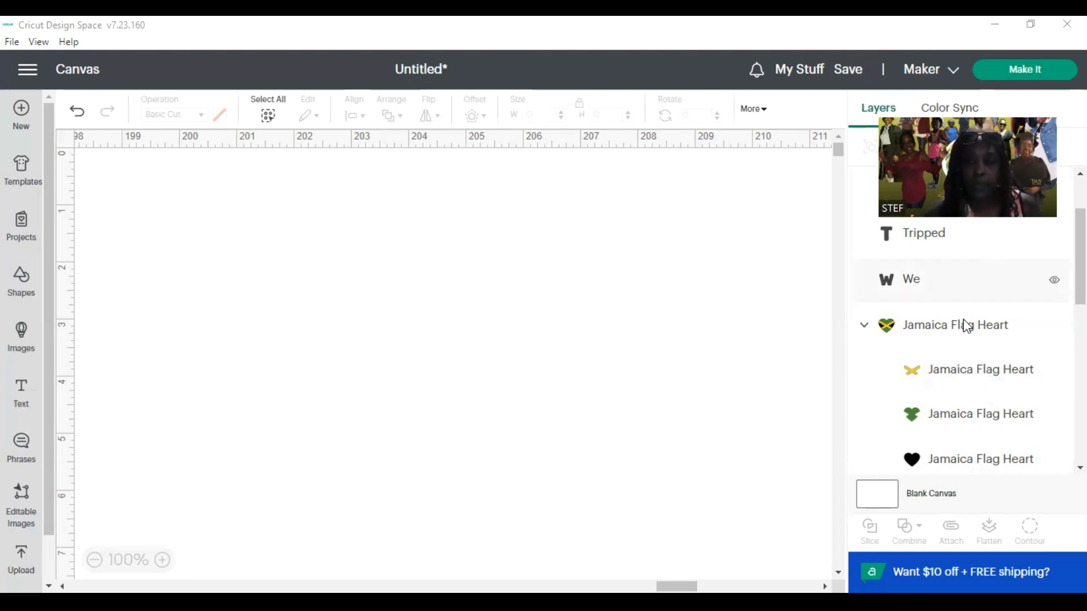
Step: Recolor the airplane and its dashed trail from the material colors to medium gray
{"action": "left_click", "coordinate": [933, 330]}
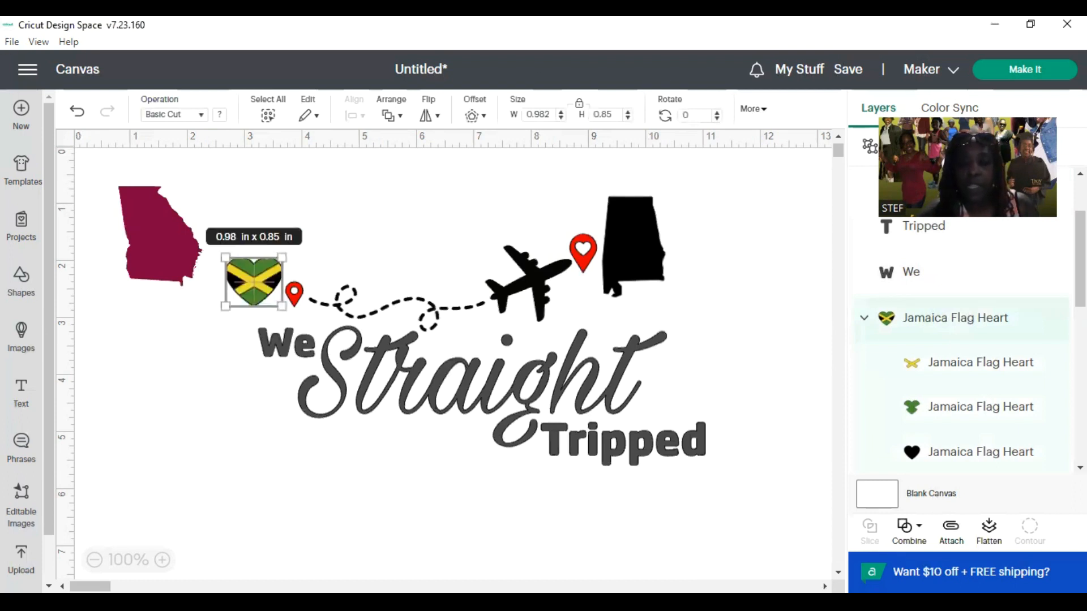
{"action": "left_click", "coordinate": [408, 587]}
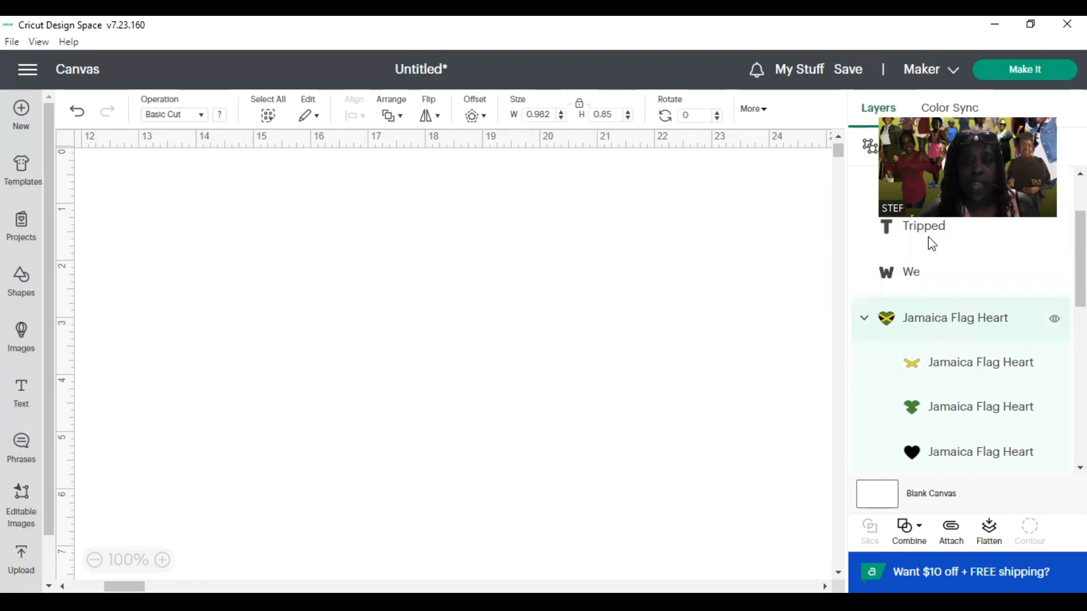
{"action": "left_click", "coordinate": [954, 327]}
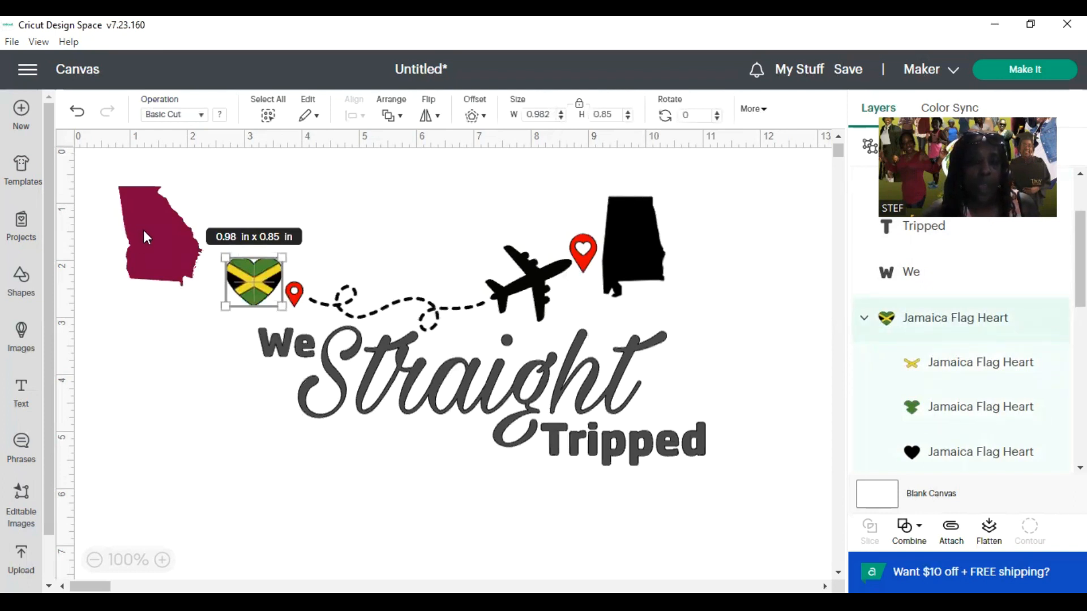
{"action": "left_click", "coordinate": [550, 281]}
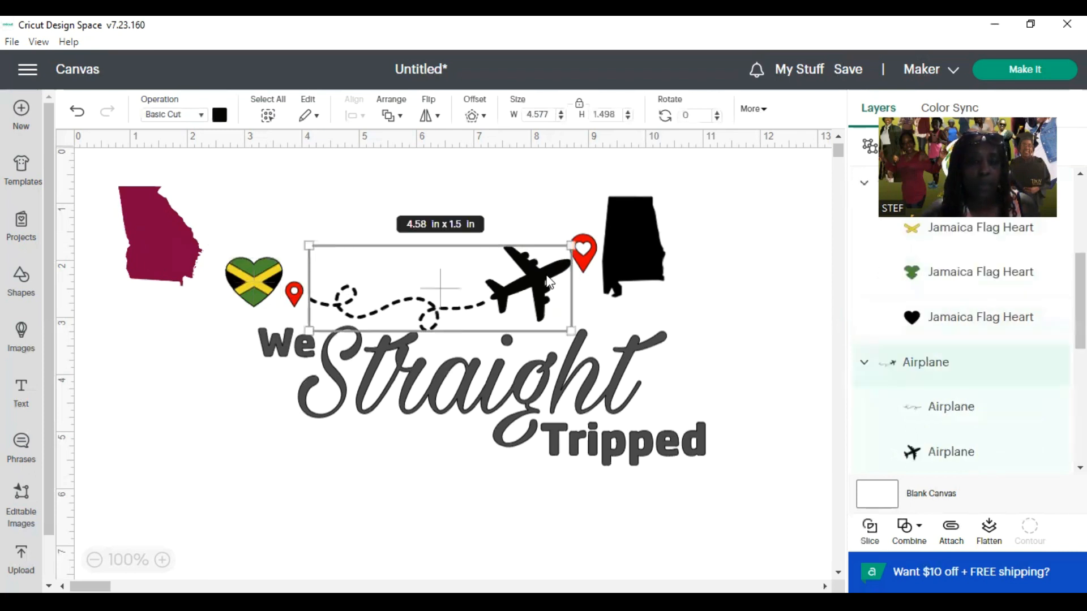
{"action": "left_click", "coordinate": [219, 116]}
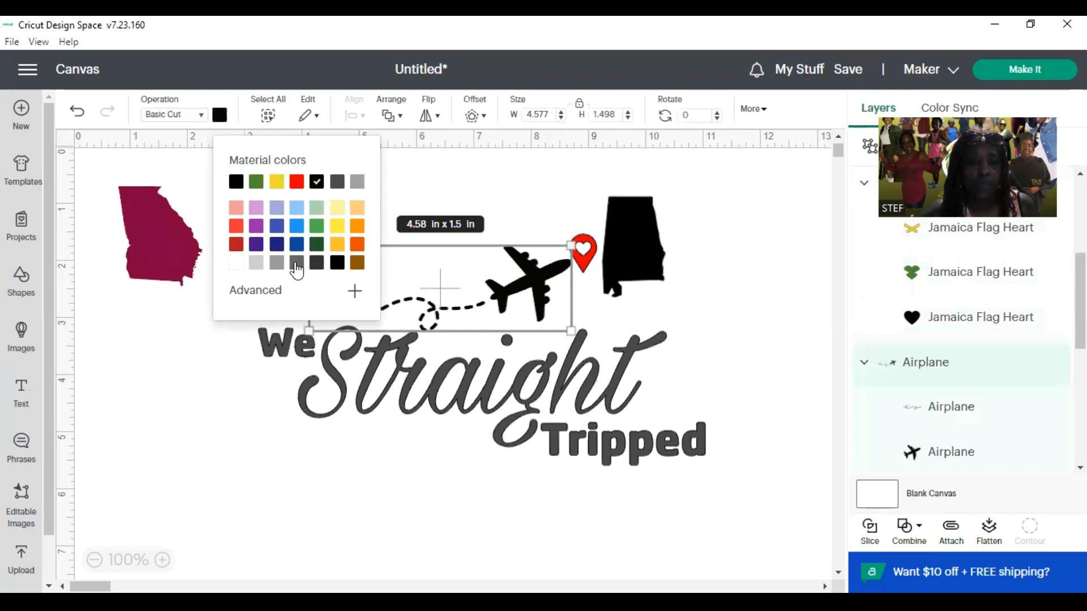
{"action": "left_click", "coordinate": [356, 187]}
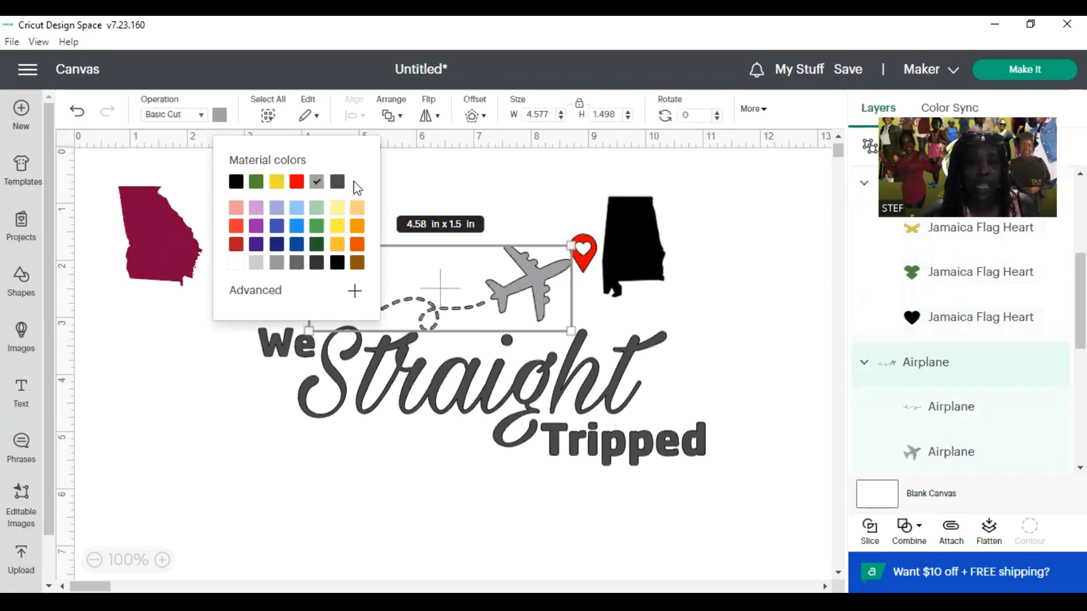
Step: Recolor the Alabama map white
{"action": "left_click", "coordinate": [646, 226]}
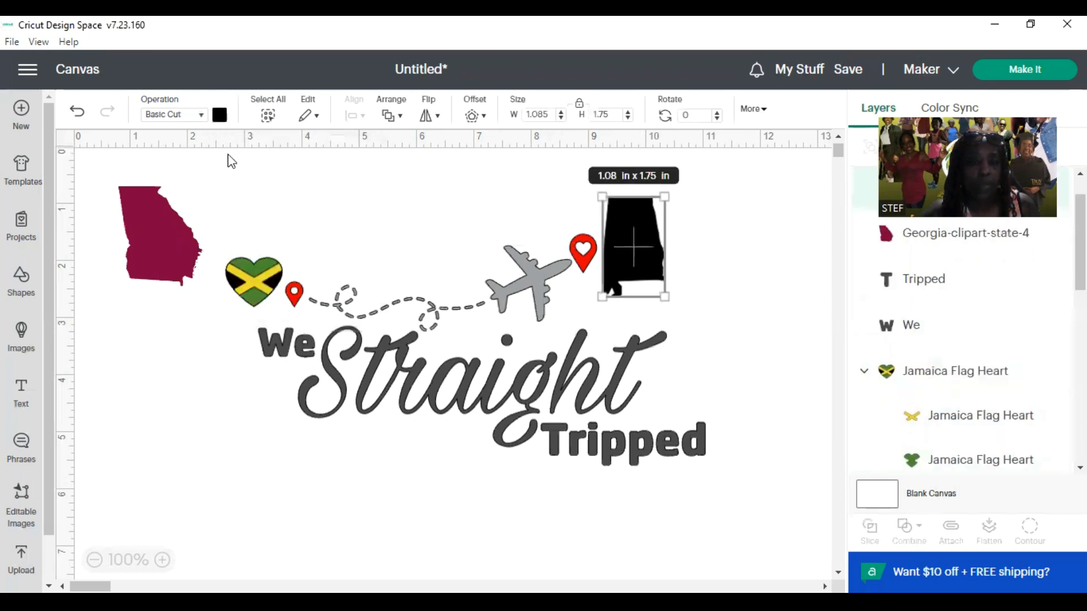
{"action": "left_click", "coordinate": [220, 115]}
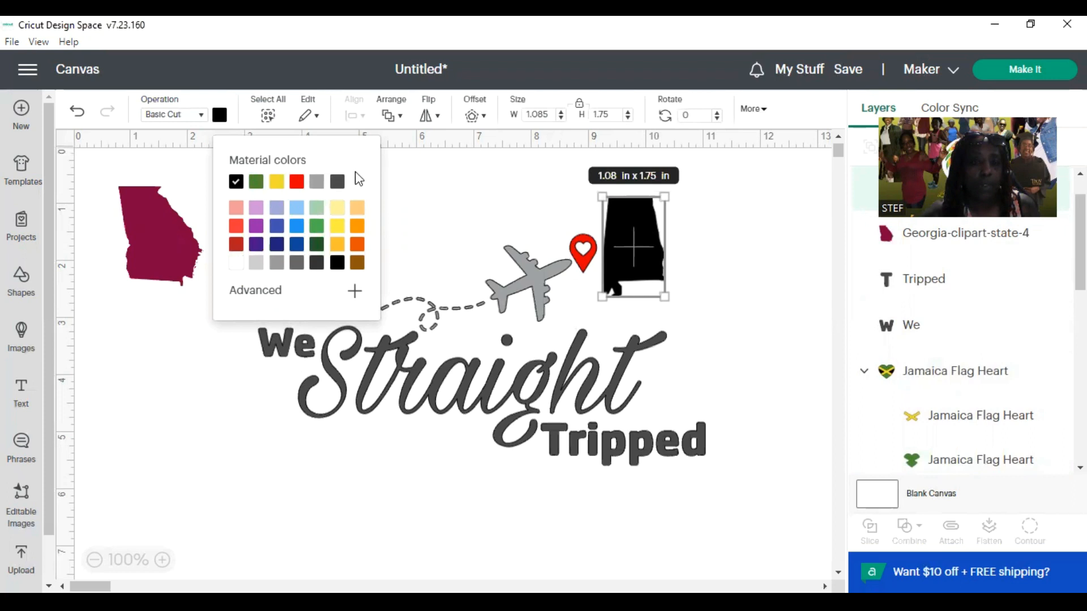
{"action": "left_click", "coordinate": [237, 274]}
Step: Change the Georgia shape's operation from Print Then Cut to Basic cut
{"action": "left_click", "coordinate": [162, 250]}
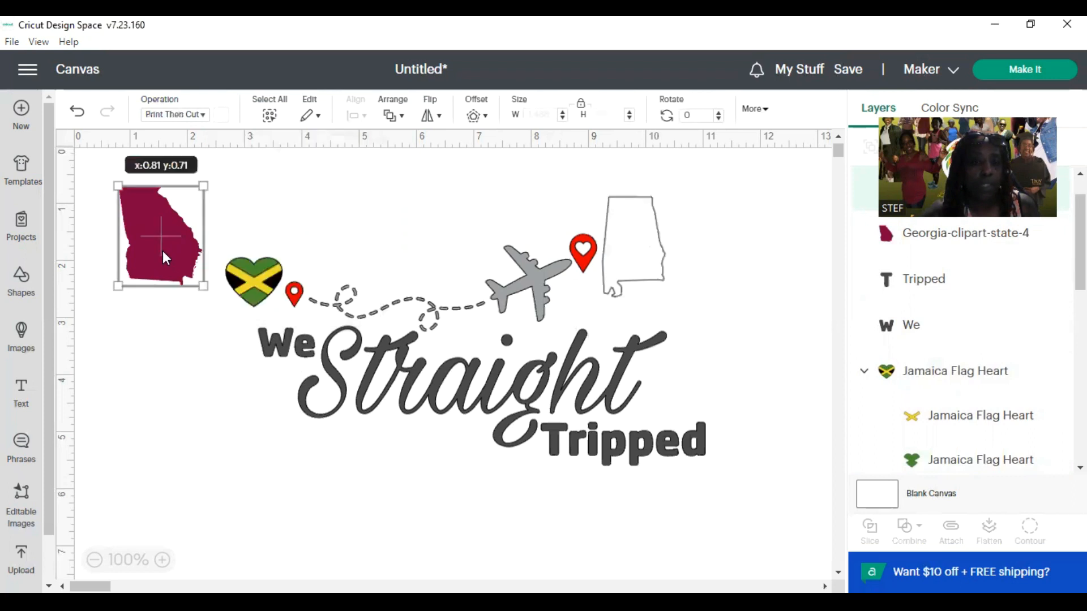
{"action": "left_click", "coordinate": [222, 116]}
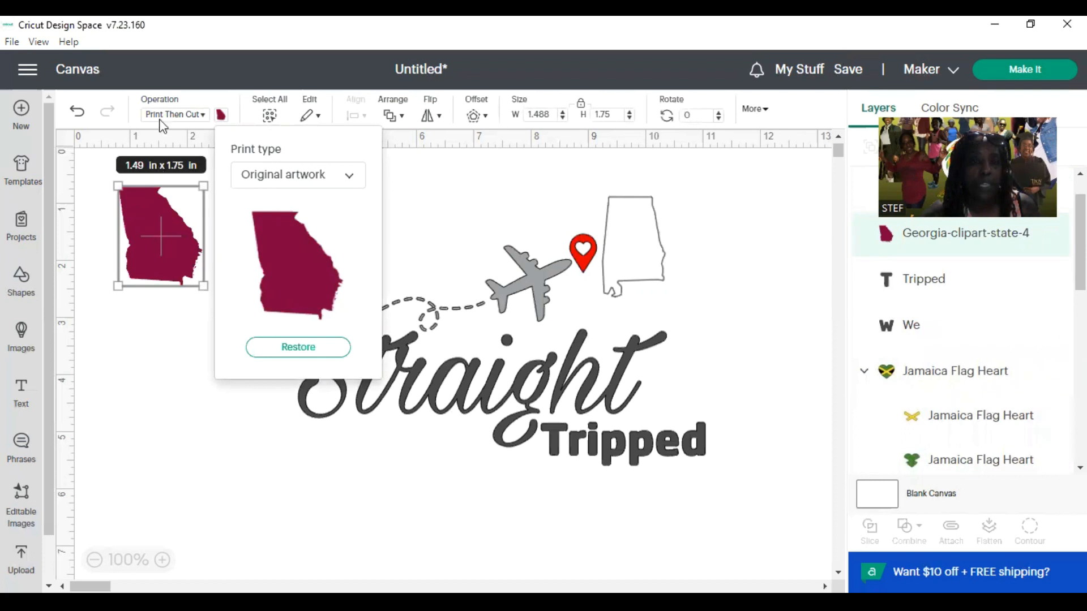
{"action": "left_click", "coordinate": [350, 178]}
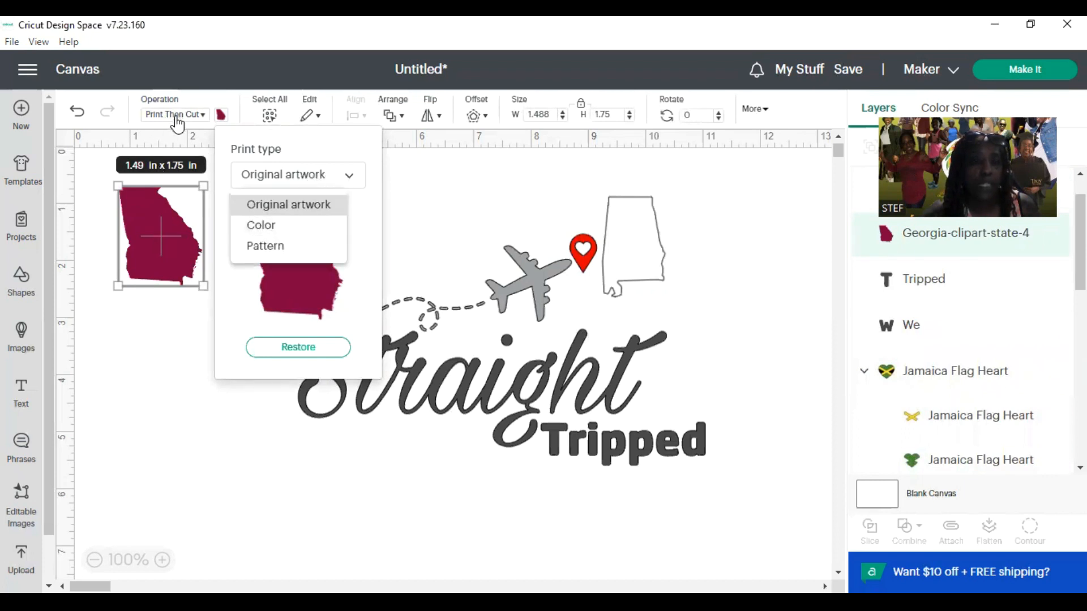
{"action": "left_click", "coordinate": [204, 115]}
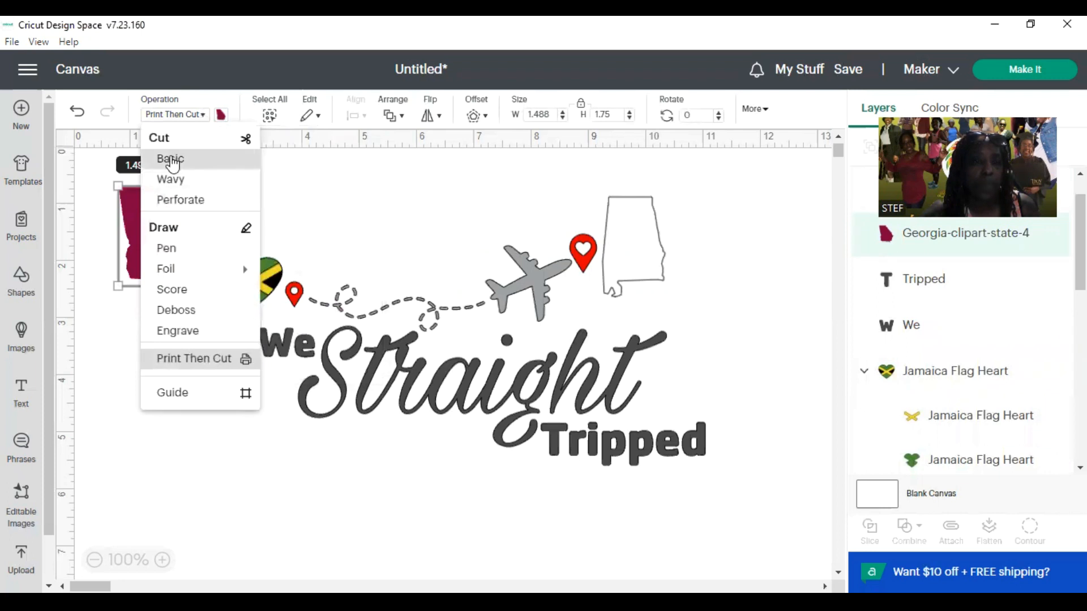
{"action": "left_click", "coordinate": [171, 160]}
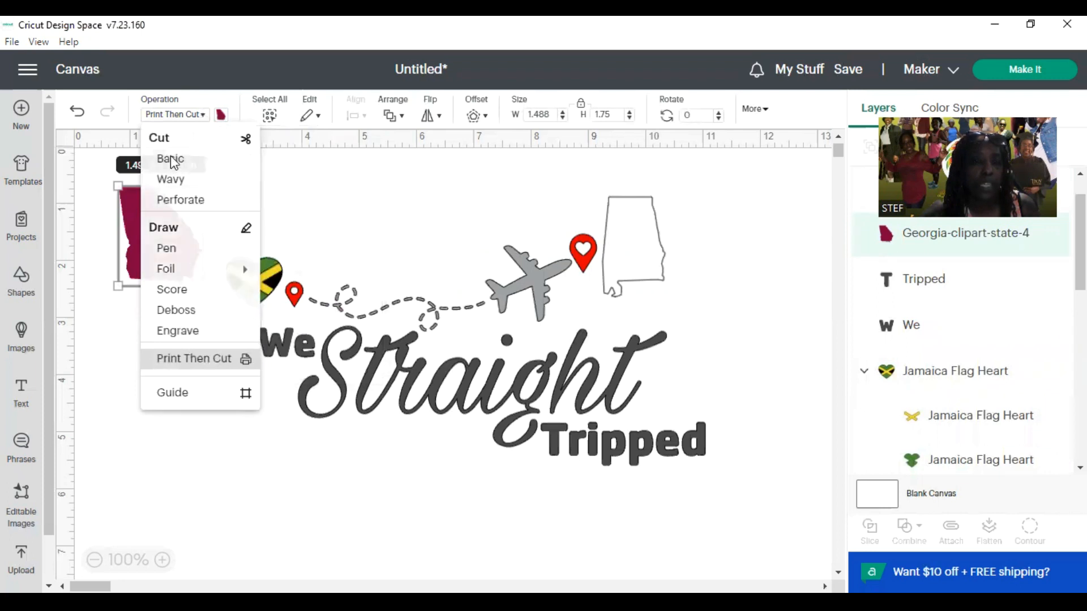
Step: Set the Georgia shape's material color to white, keeping the Basic cut operation
{"action": "left_click", "coordinate": [203, 116]}
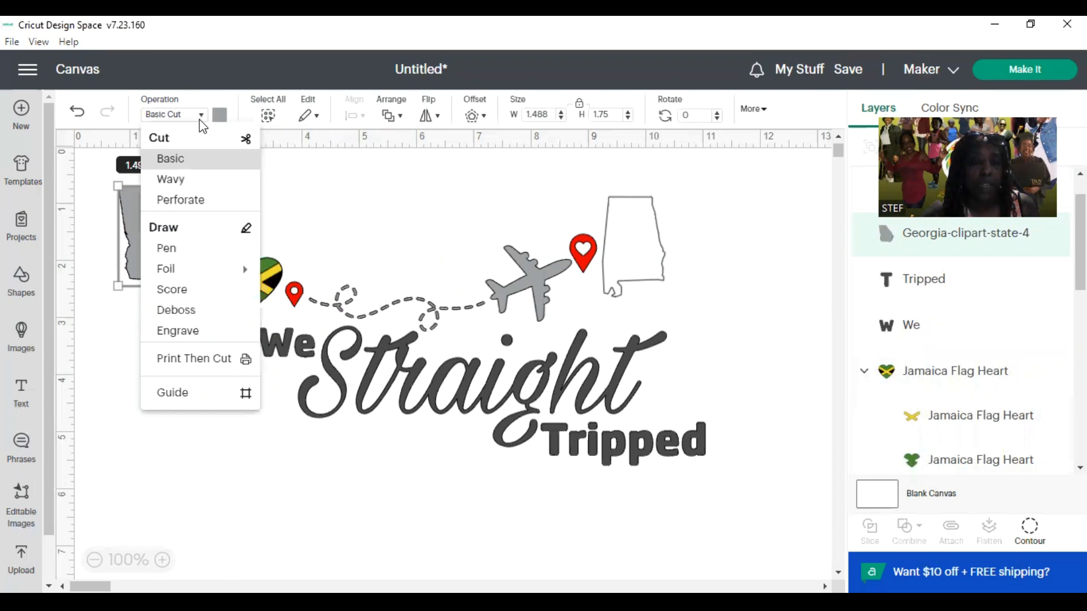
{"action": "left_click", "coordinate": [220, 118]}
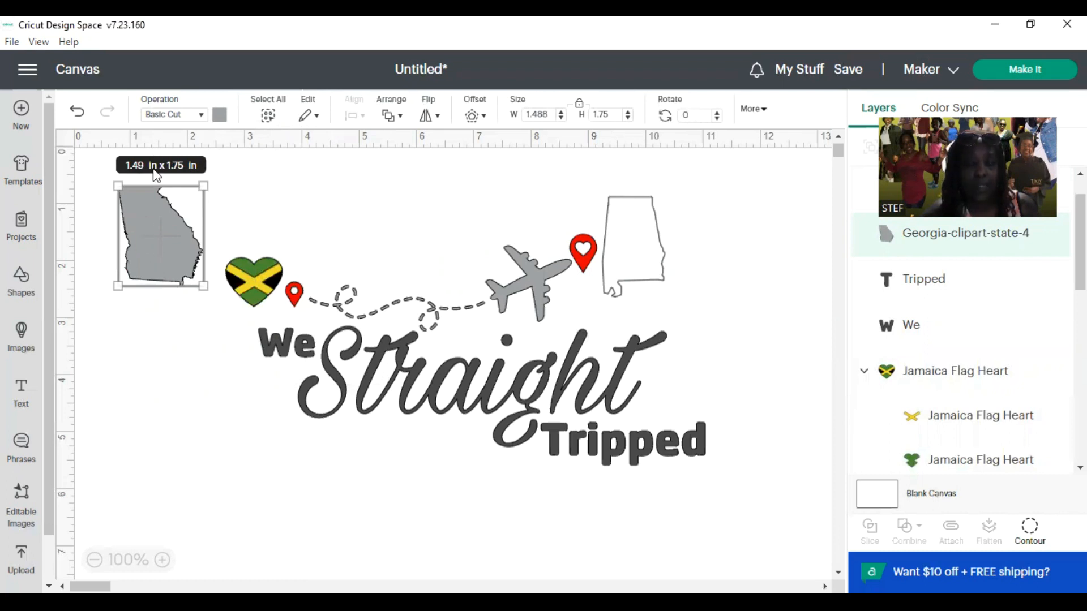
{"action": "left_click", "coordinate": [201, 116]}
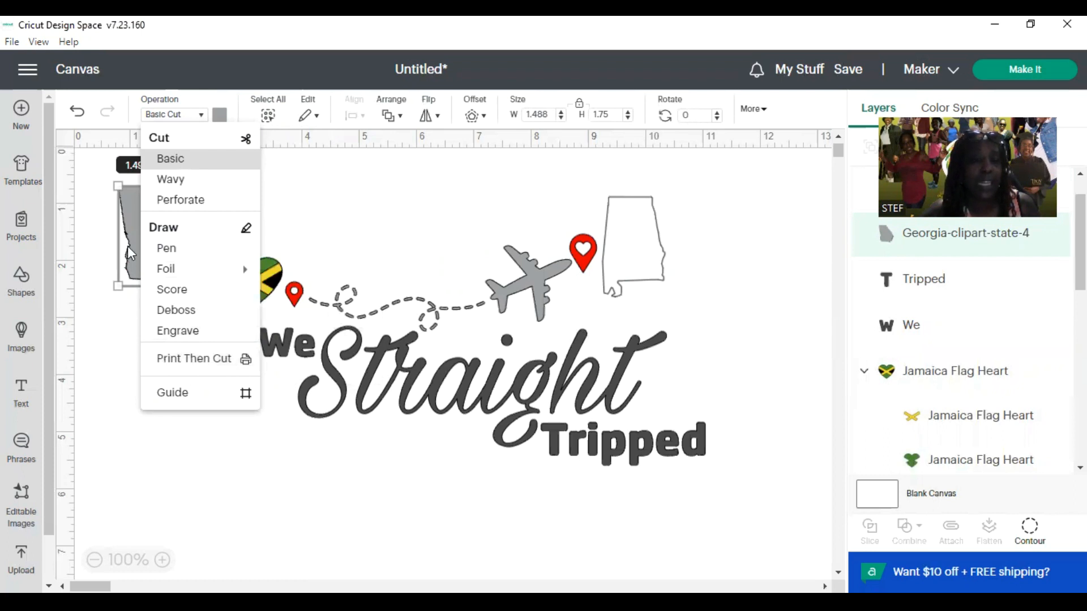
{"action": "left_click", "coordinate": [362, 192]}
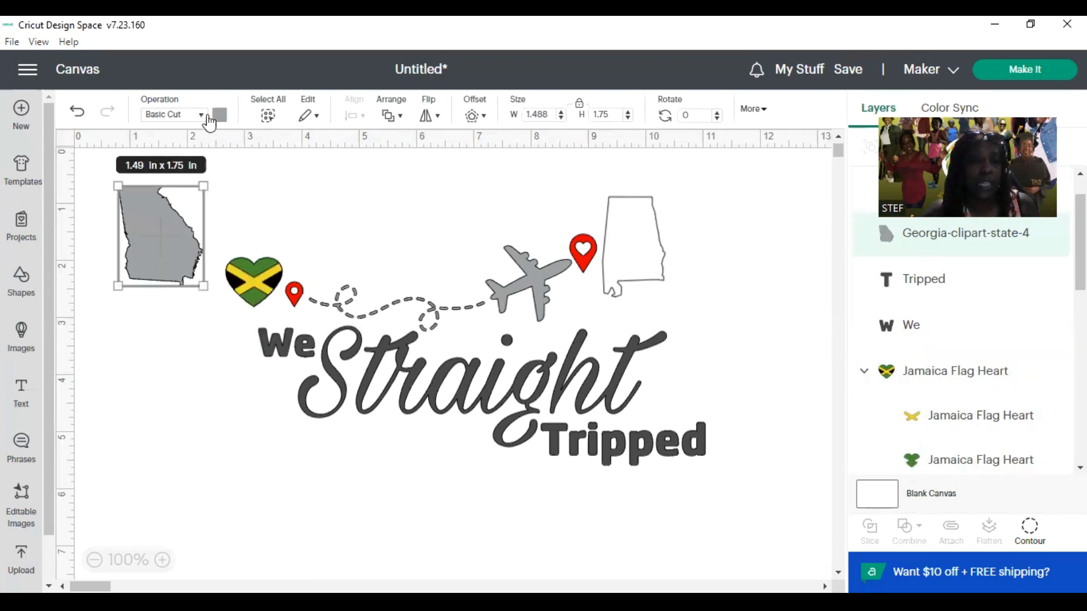
{"action": "left_click", "coordinate": [219, 116]}
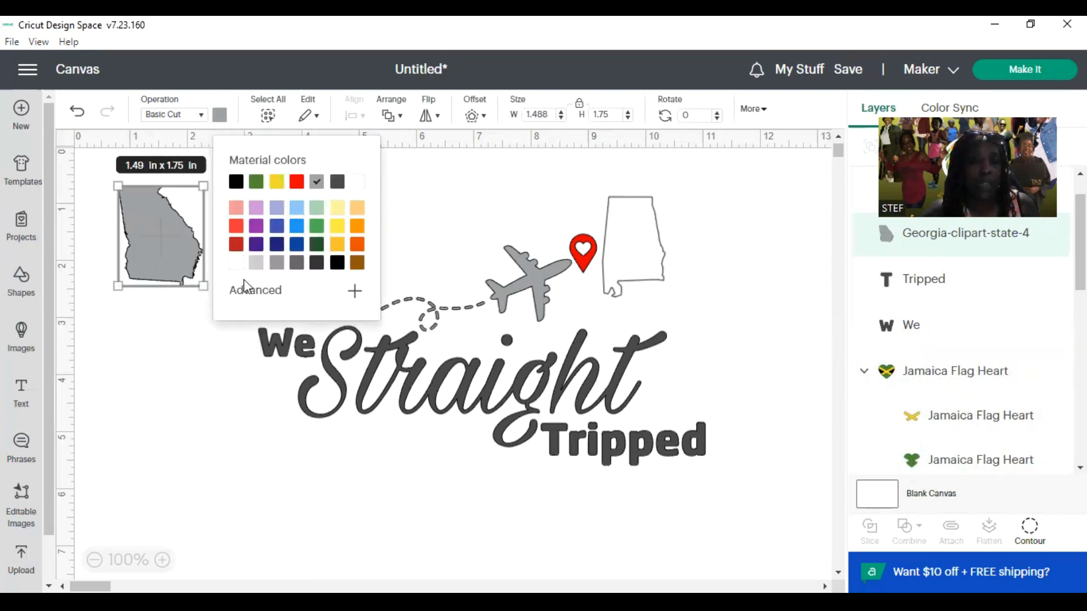
{"action": "left_click", "coordinate": [237, 262]}
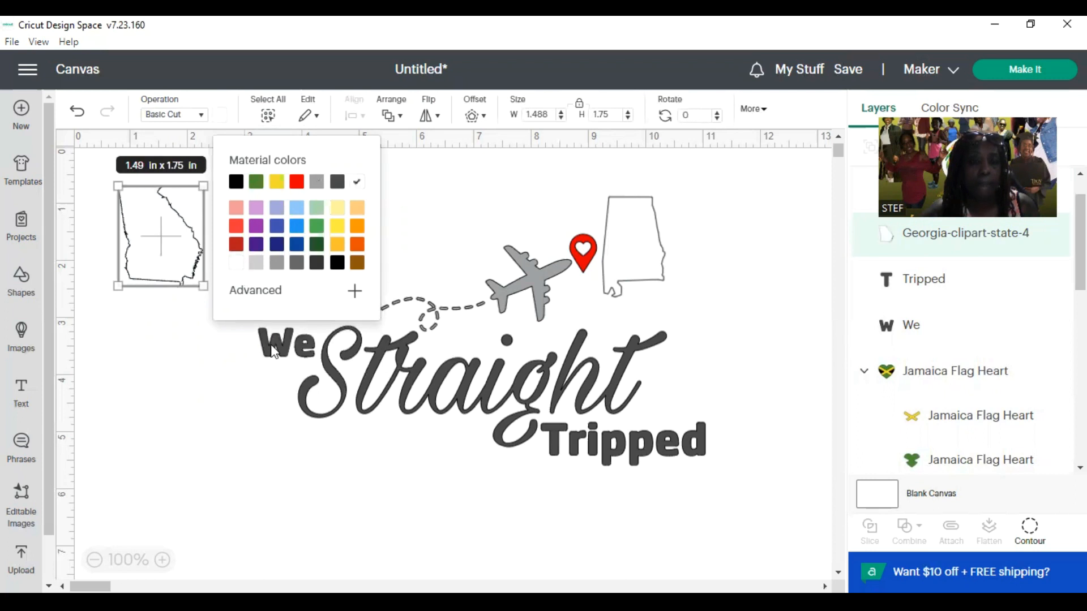
Step: Recolor the word "Straight" with the same medium gray as the airplane
{"action": "left_click", "coordinate": [307, 357]}
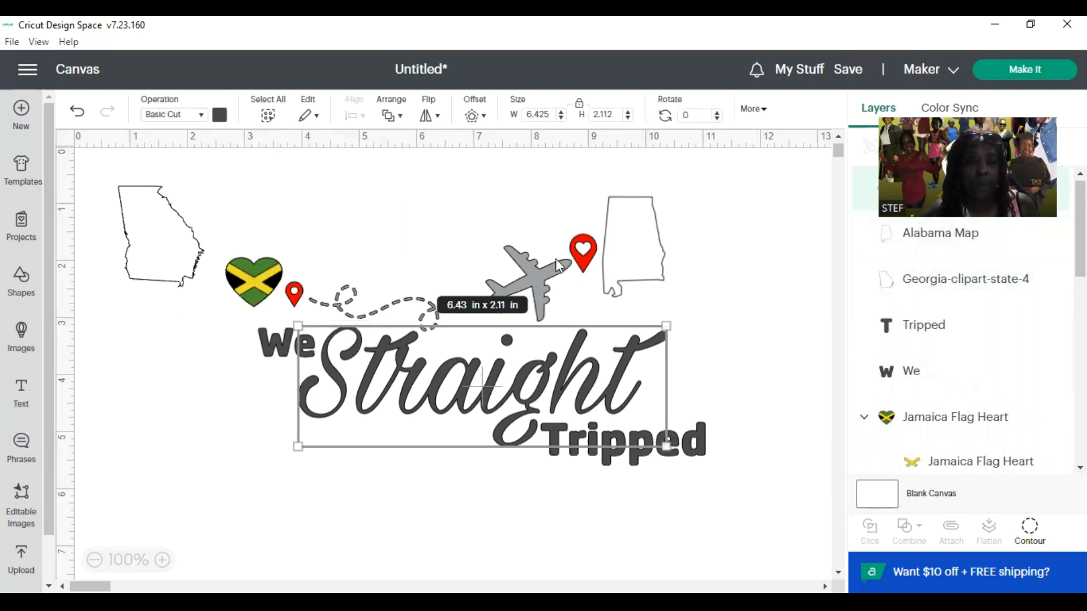
{"action": "left_click", "coordinate": [220, 116]}
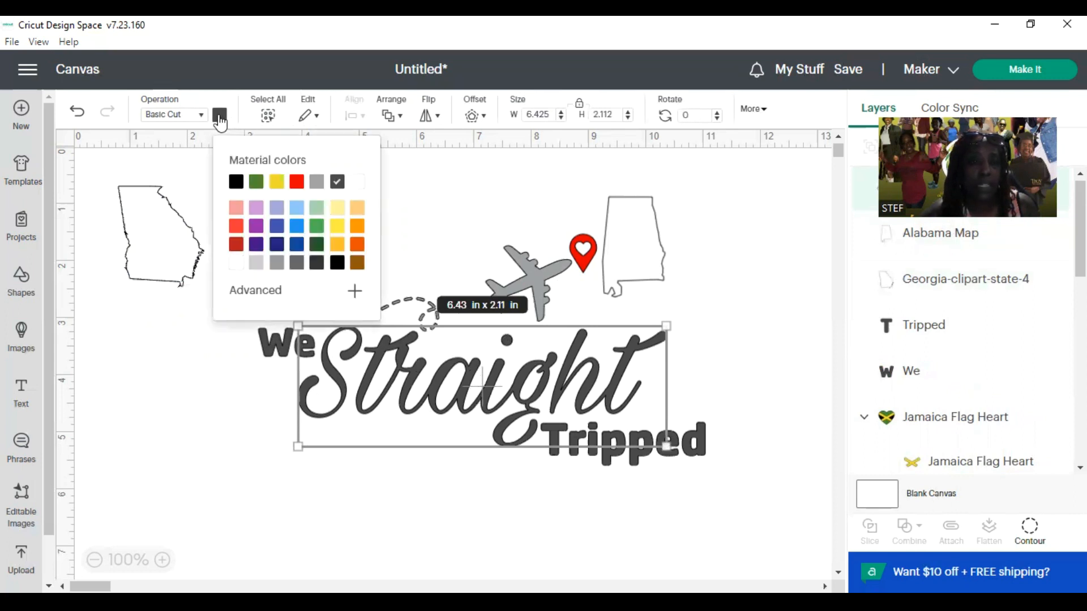
{"action": "left_click", "coordinate": [319, 184]}
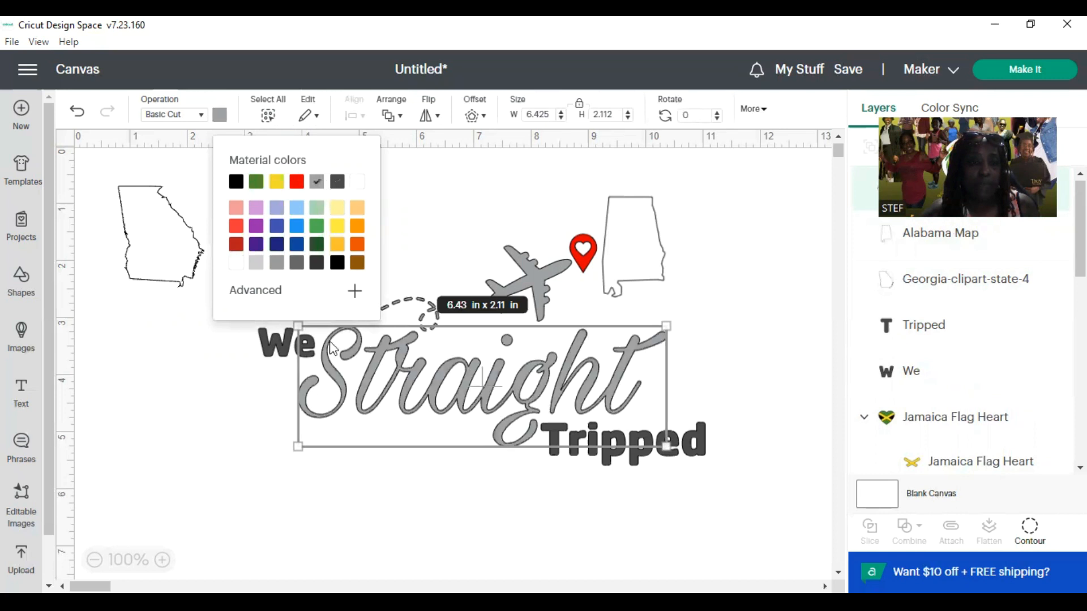
Step: Recolor the word "We" white
{"action": "left_click", "coordinate": [274, 356]}
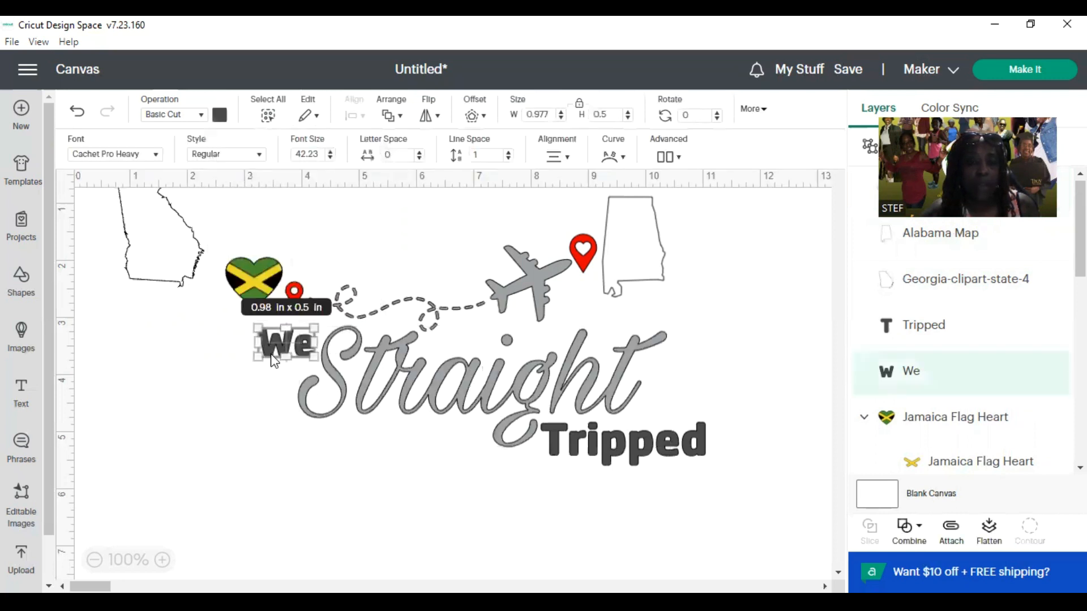
{"action": "left_click", "coordinate": [221, 117]}
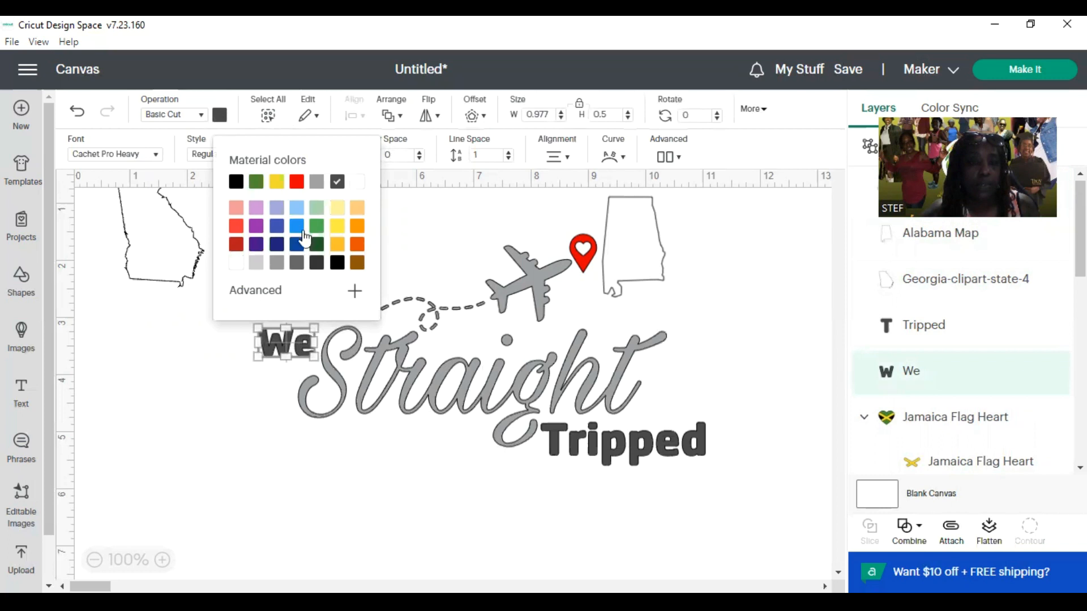
{"action": "left_click", "coordinate": [232, 263]}
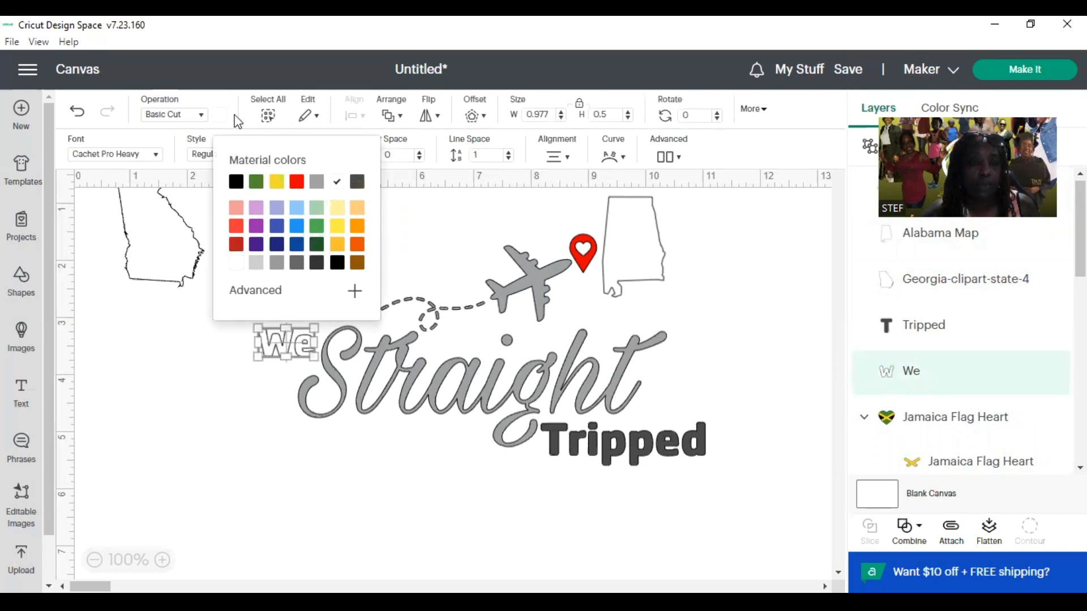
Step: Try white and light gray on the word "Straight" and restore its medium gray
{"action": "left_click", "coordinate": [585, 436]}
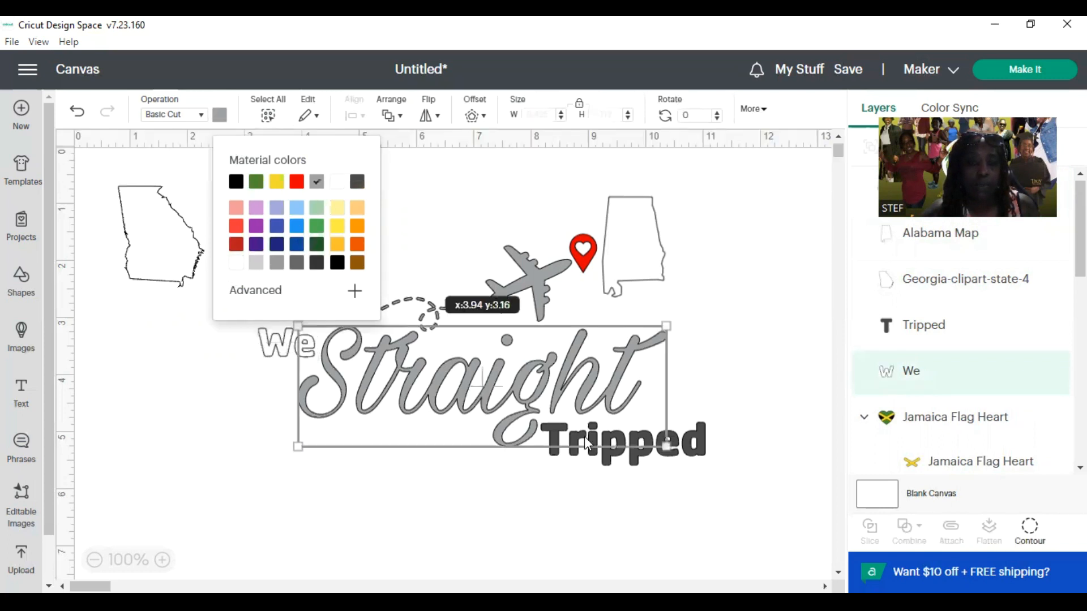
{"action": "left_click", "coordinate": [219, 115]}
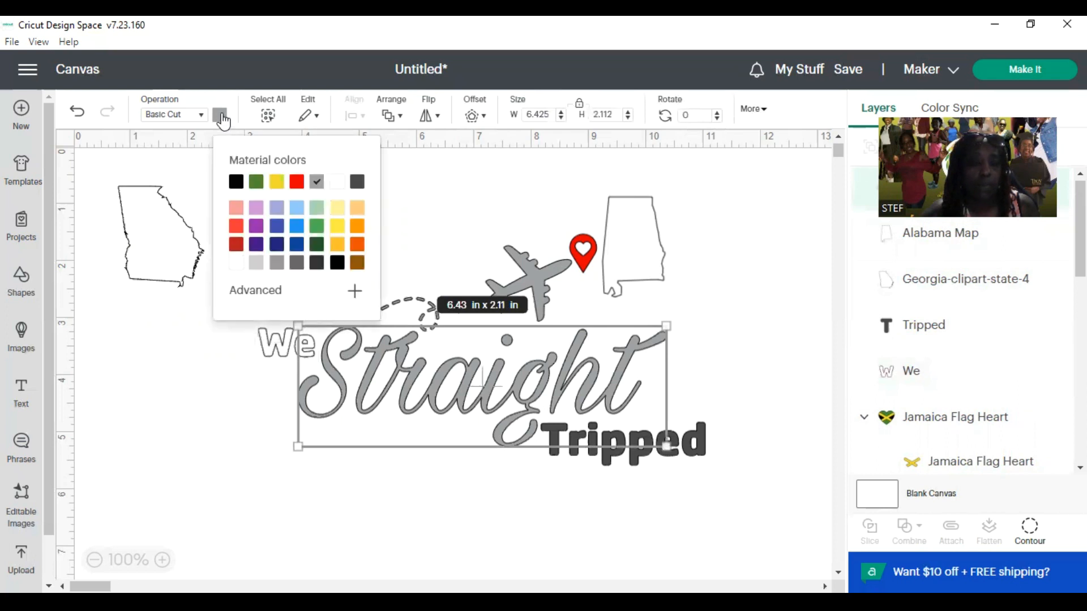
{"action": "left_click", "coordinate": [337, 184]}
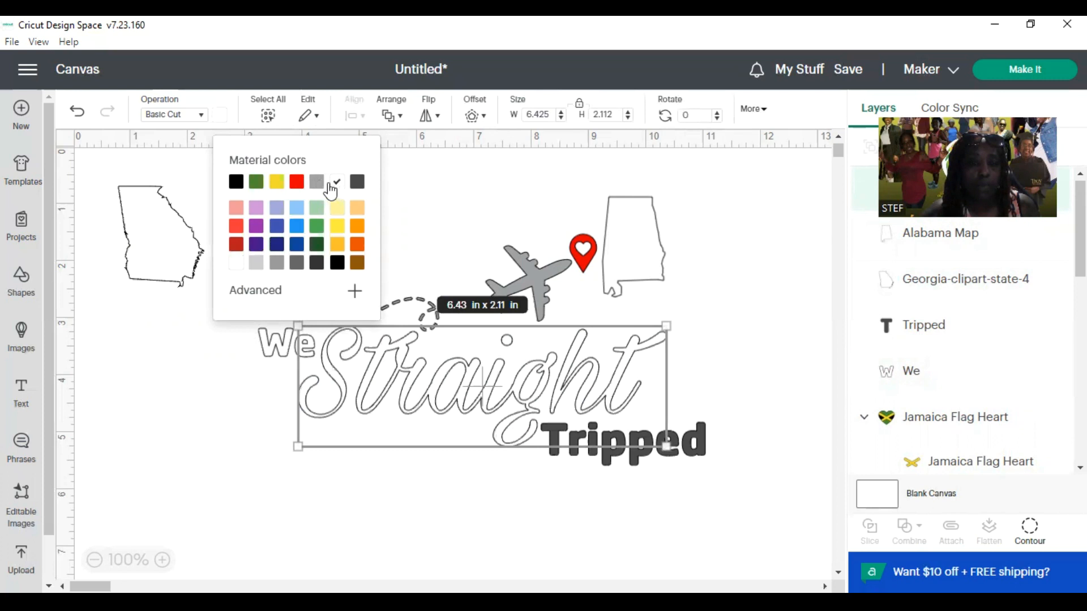
{"action": "left_click", "coordinate": [257, 264]}
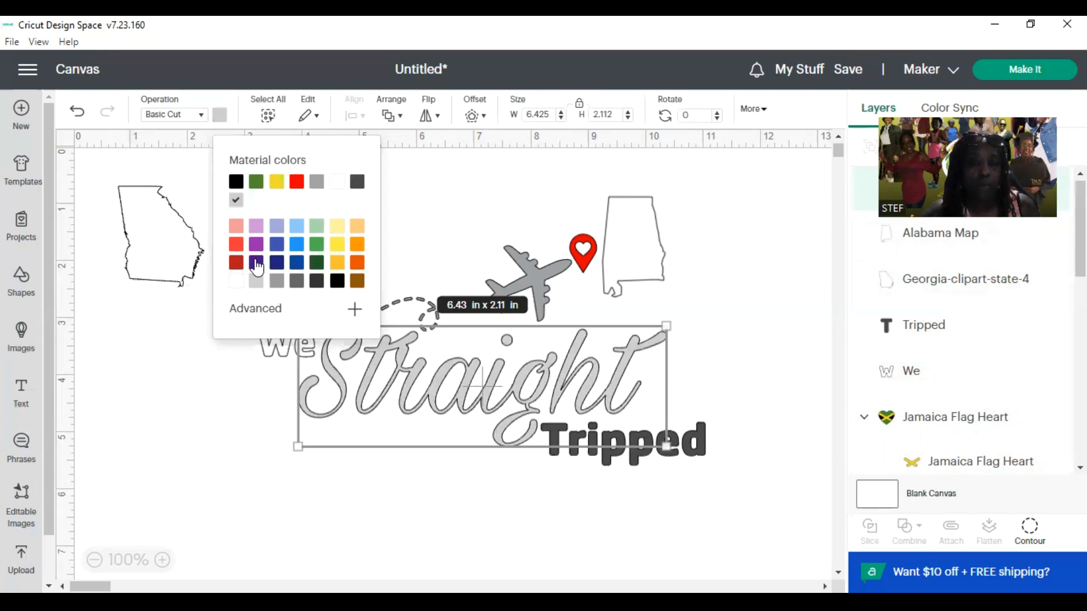
{"action": "left_click", "coordinate": [316, 189]}
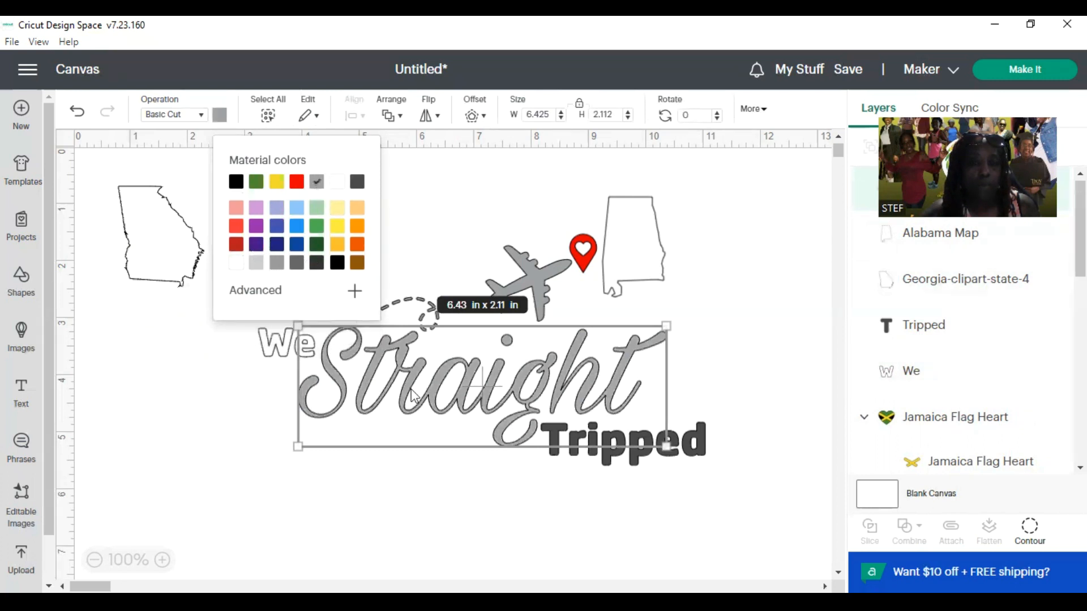
Step: Recolor the word "Tripped" white and deselect it
{"action": "left_click", "coordinate": [612, 445]}
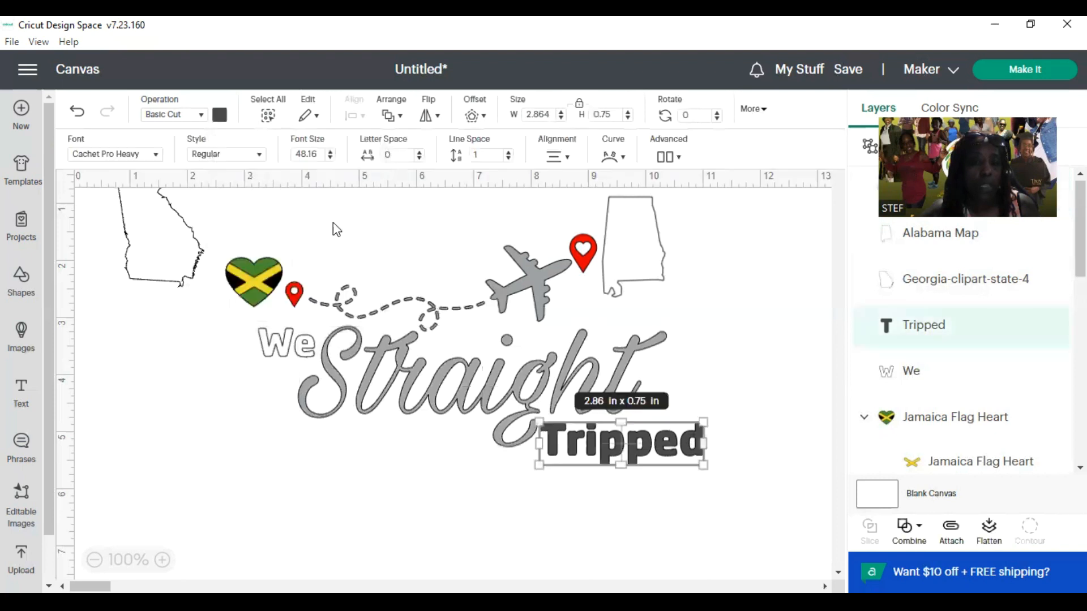
{"action": "left_click", "coordinate": [220, 116]}
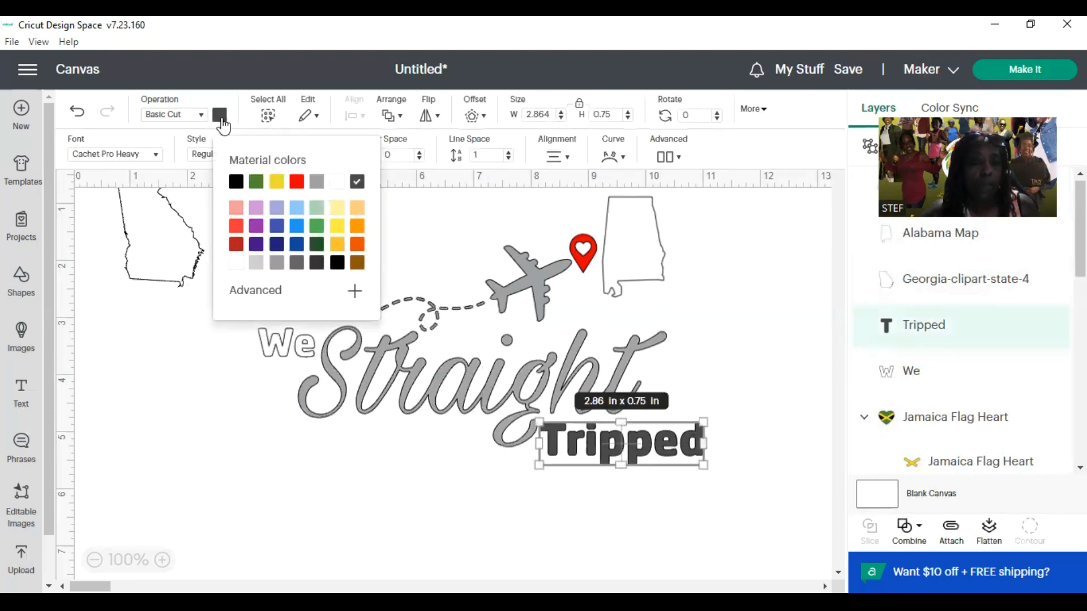
{"action": "left_click", "coordinate": [235, 263]}
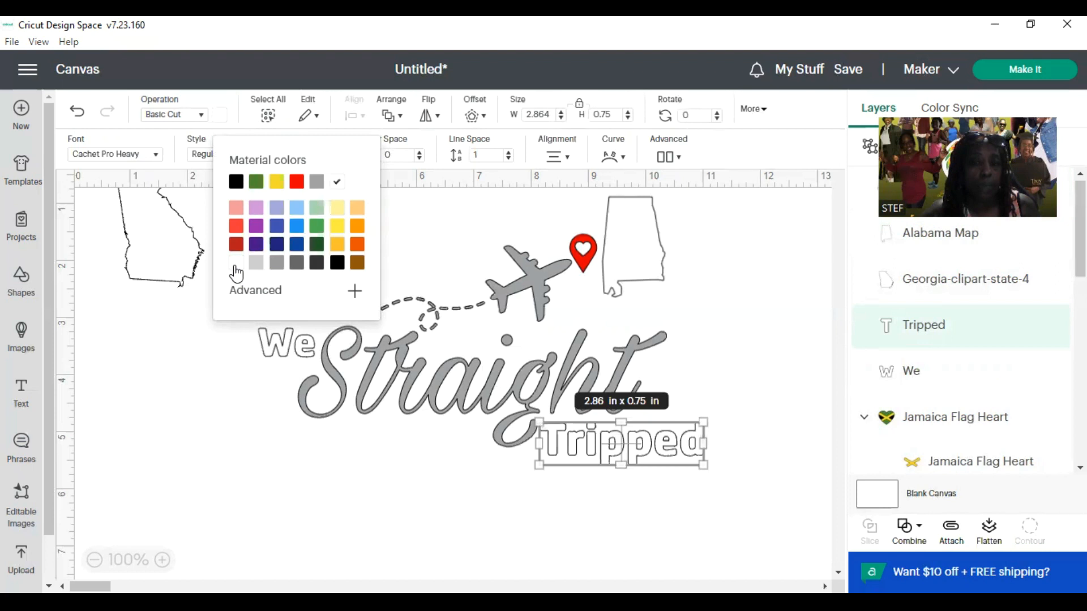
{"action": "left_click", "coordinate": [707, 321]}
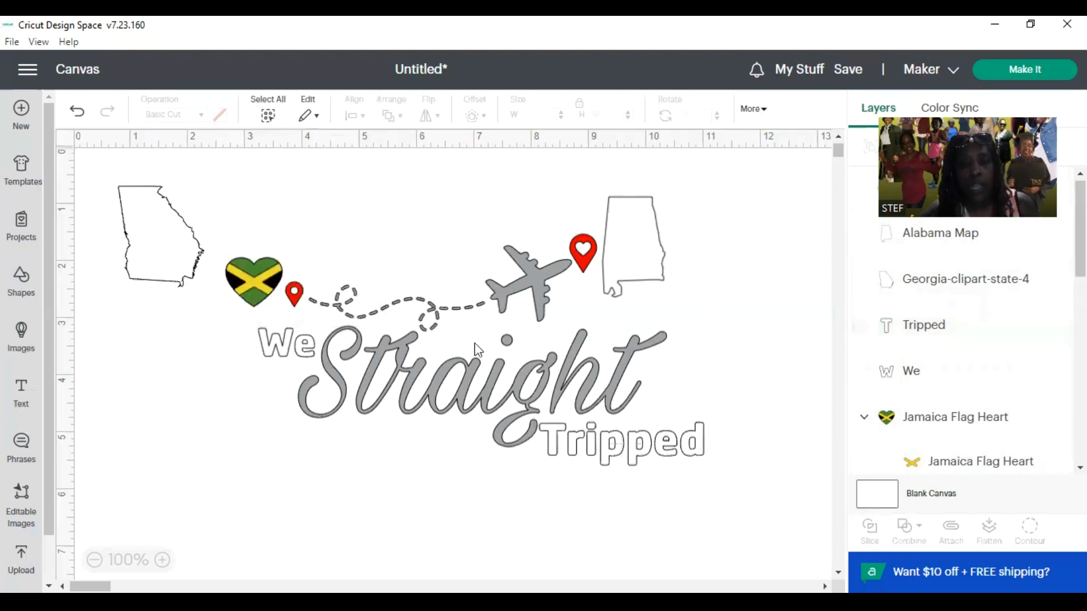
Step: Attach the word "Straight" to the airplane and its dashed trail
{"action": "left_click_drag", "start_coordinate": [544, 390], "coordinate": [542, 396]}
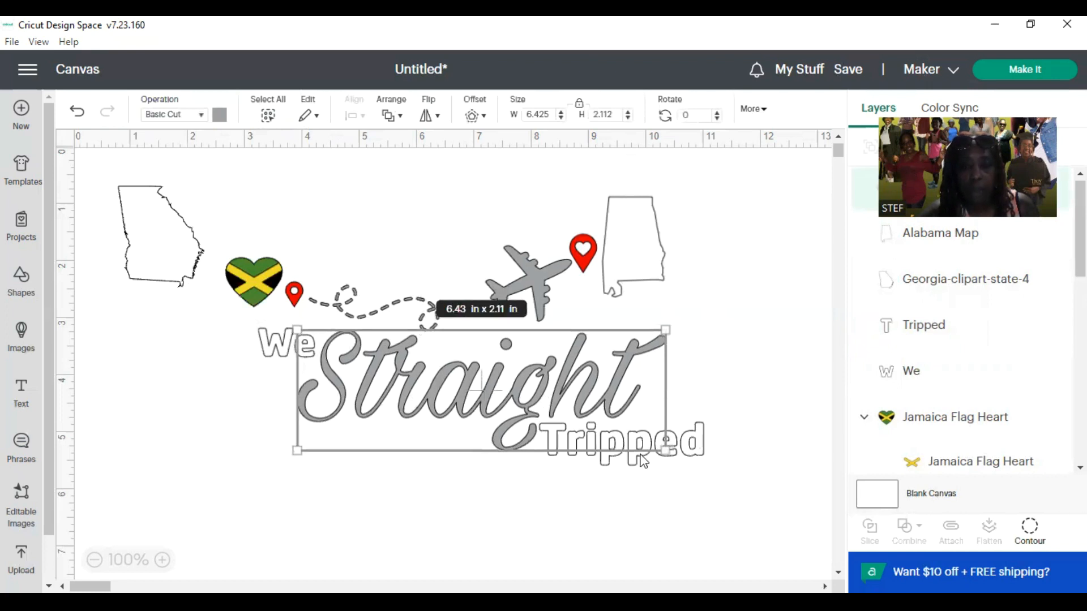
{"action": "left_click", "coordinate": [641, 494]}
{"action": "left_click_drag", "start_coordinate": [627, 447], "coordinate": [632, 455]}
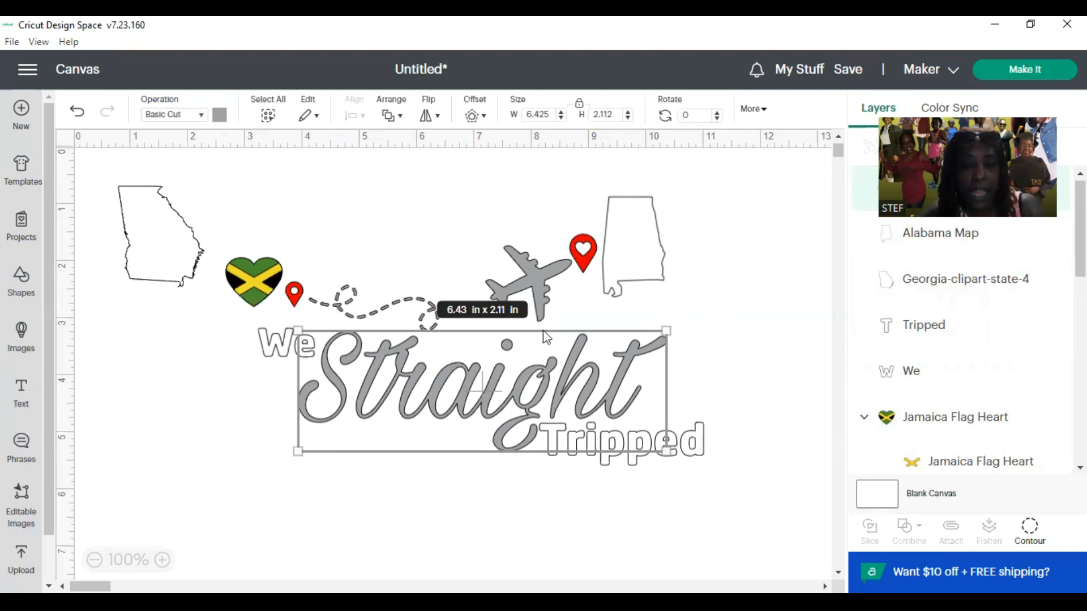
{"action": "left_click", "coordinate": [541, 280], "text": "shift"}
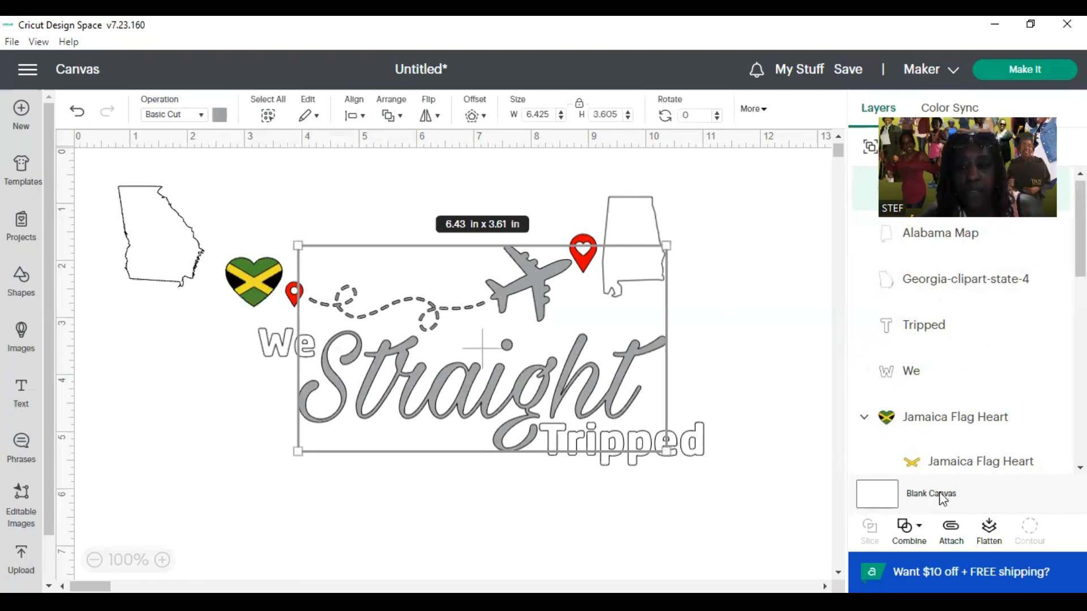
{"action": "left_click", "coordinate": [957, 535]}
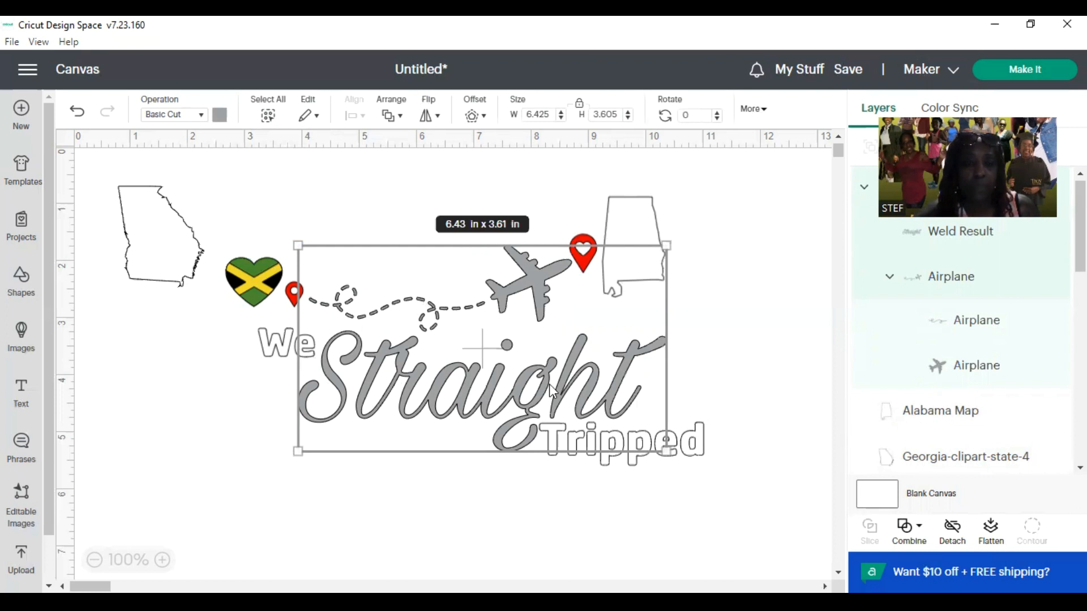
{"action": "mouse_move", "coordinate": [549, 391]}
{"action": "left_mouse_down"}
{"action": "mouse_move", "coordinate": [602, 419]}
{"action": "mouse_move", "coordinate": [533, 367]}
{"action": "mouse_move", "coordinate": [545, 389]}
{"action": "left_mouse_up"}
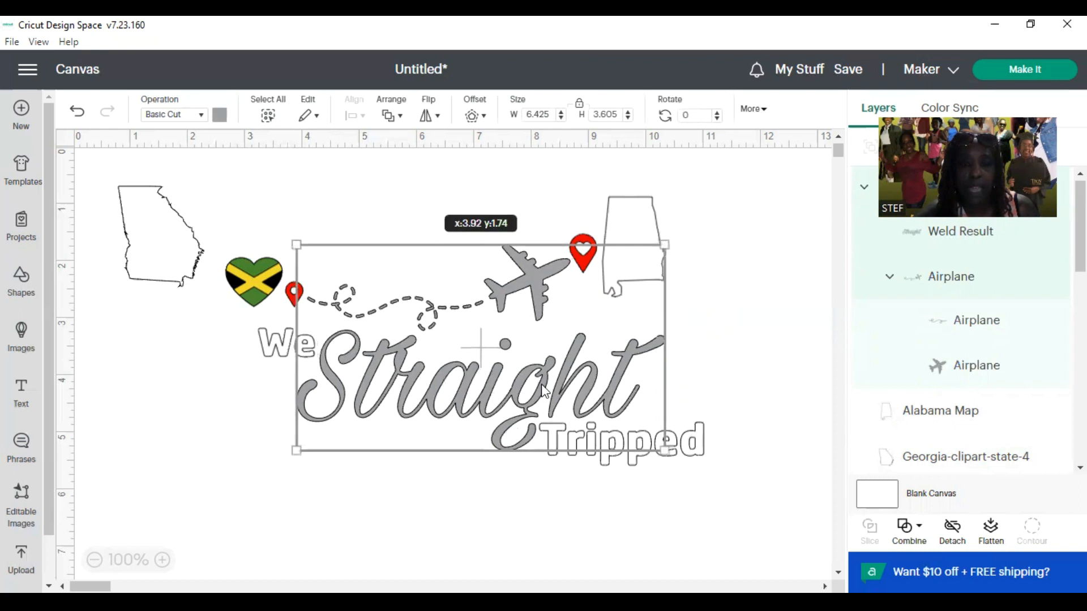
Step: Move the Georgia outline away from the design to the empty area below the text
{"action": "left_click_drag", "start_coordinate": [170, 225], "coordinate": [196, 417]}
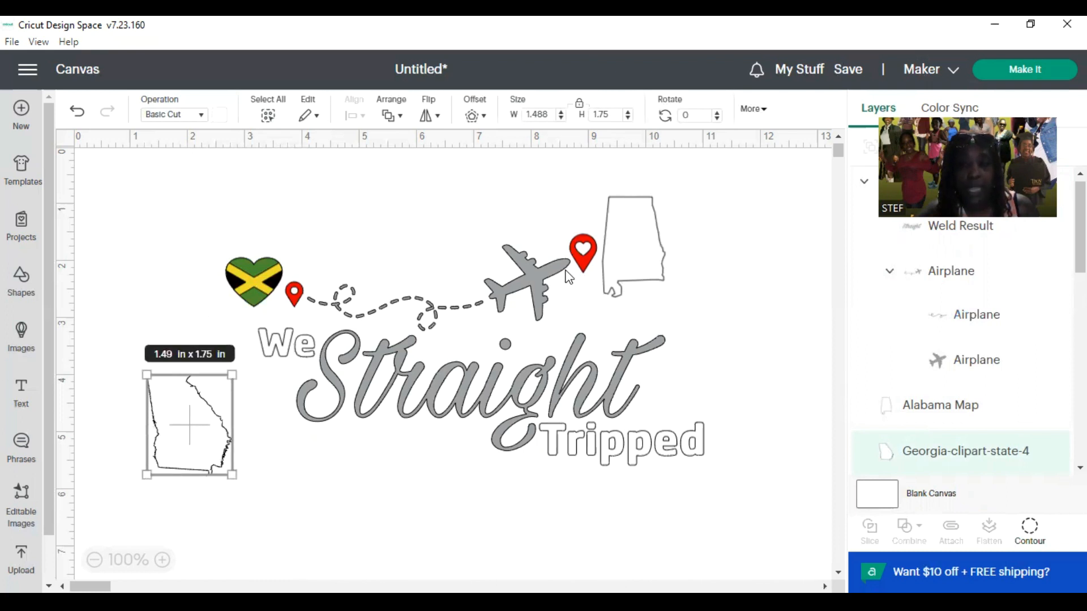
{"action": "left_click", "coordinate": [171, 446]}
{"action": "left_click_drag", "start_coordinate": [171, 446], "coordinate": [199, 577]}
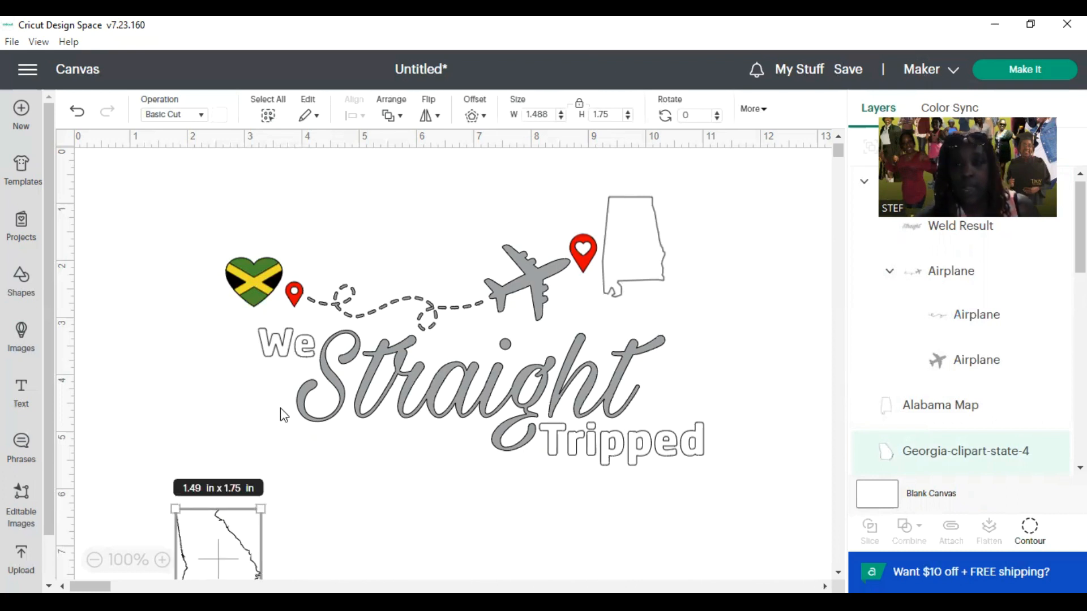
{"action": "left_click_drag", "start_coordinate": [192, 212], "coordinate": [678, 451]}
{"action": "left_click_drag", "start_coordinate": [200, 539], "coordinate": [220, 598]}
Step: Group the flag heart, pins, airplane, Alabama outline and "We Straight Tripped" text, leaving out the Georgia outline
{"action": "left_click_drag", "start_coordinate": [224, 217], "coordinate": [715, 473]}
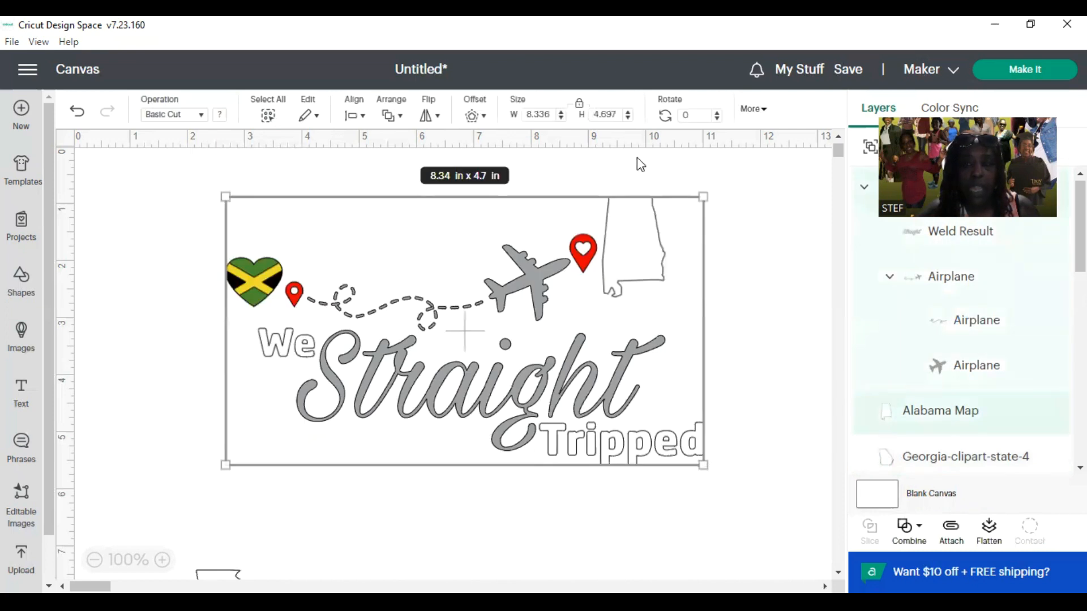
{"action": "right_click", "coordinate": [561, 281]}
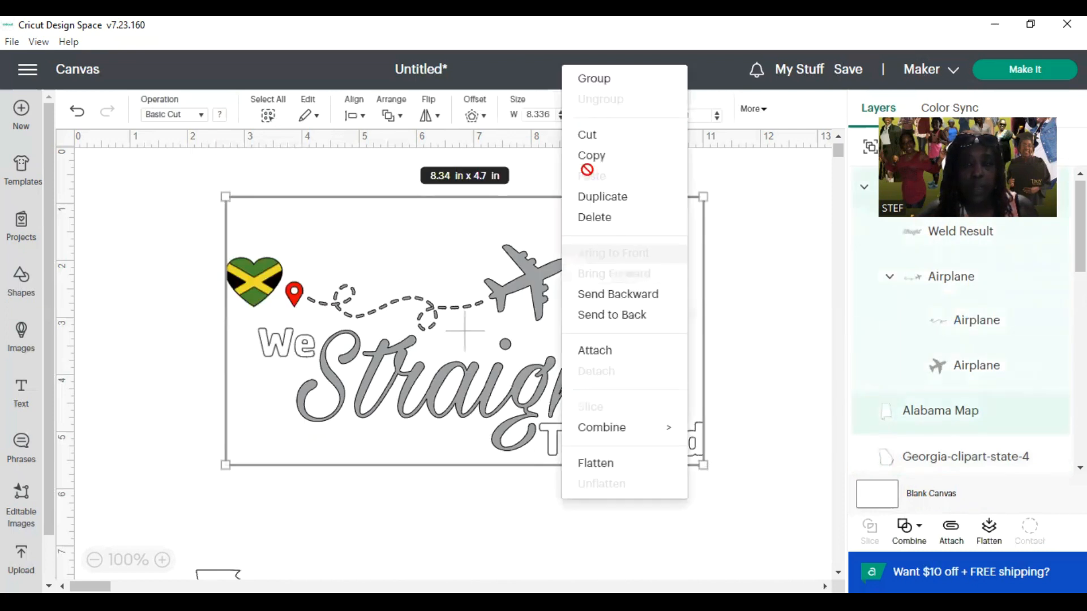
{"action": "left_click", "coordinate": [596, 79]}
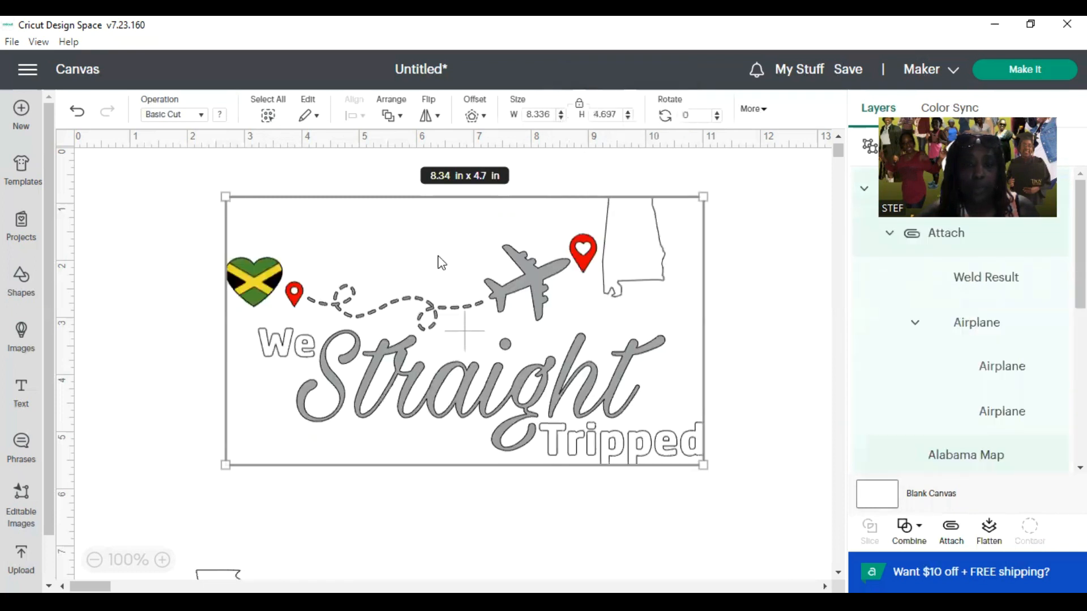
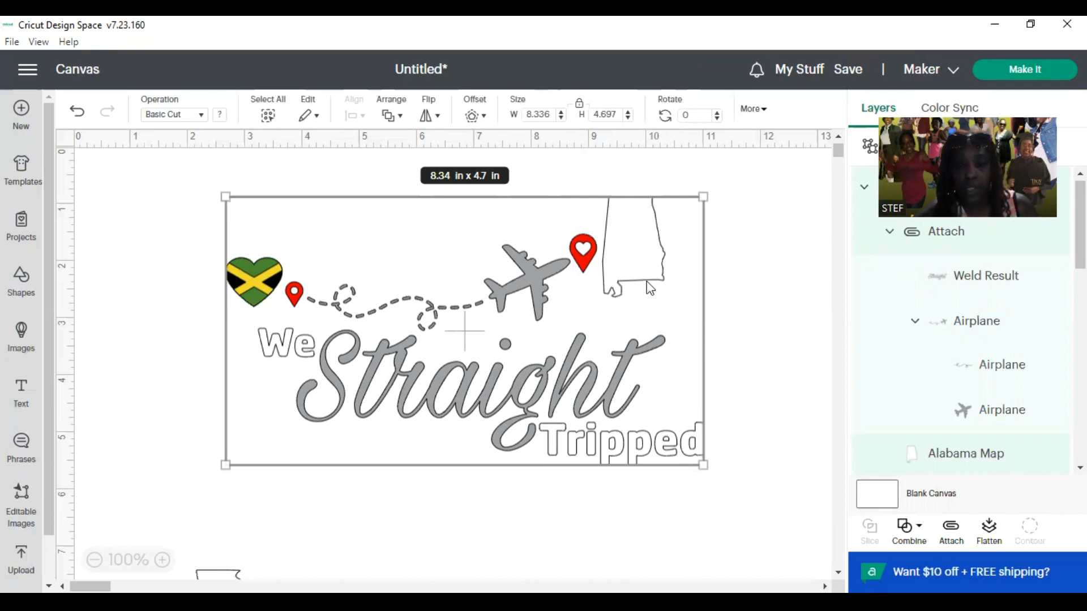
Step: Set the grouped design's width to 11 in and reposition it near the canvas's upper-left corner
{"action": "left_click", "coordinate": [545, 111]}
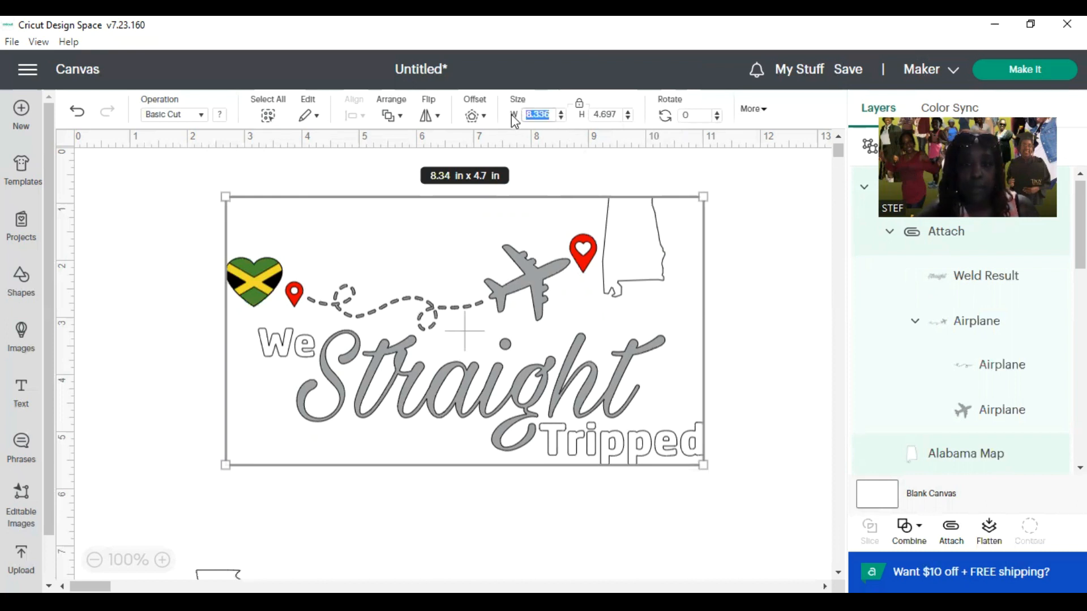
{"action": "type", "text": "11"}
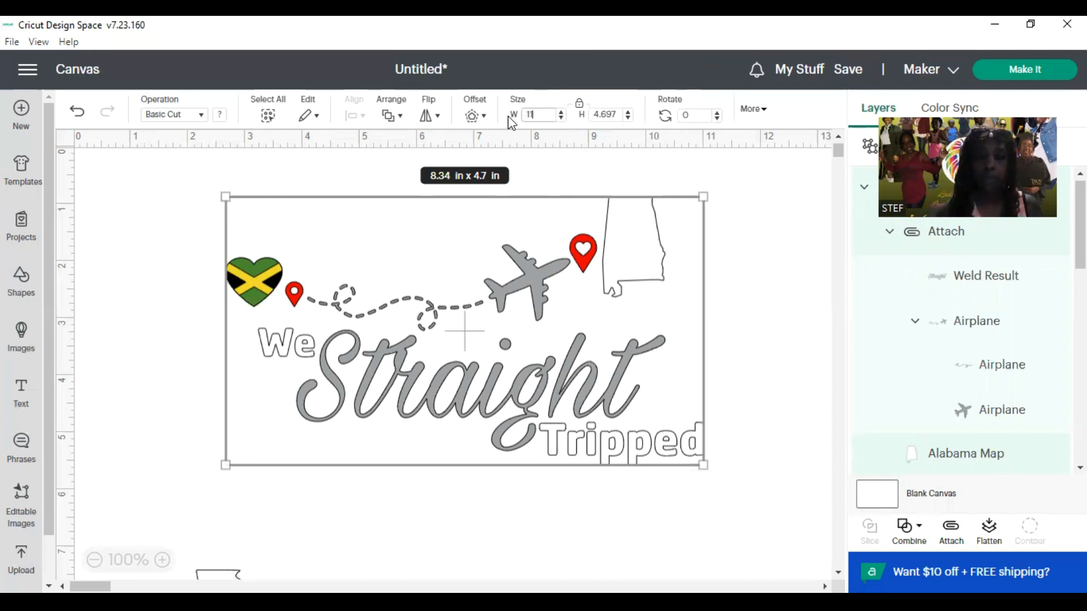
{"action": "key", "text": "Return"}
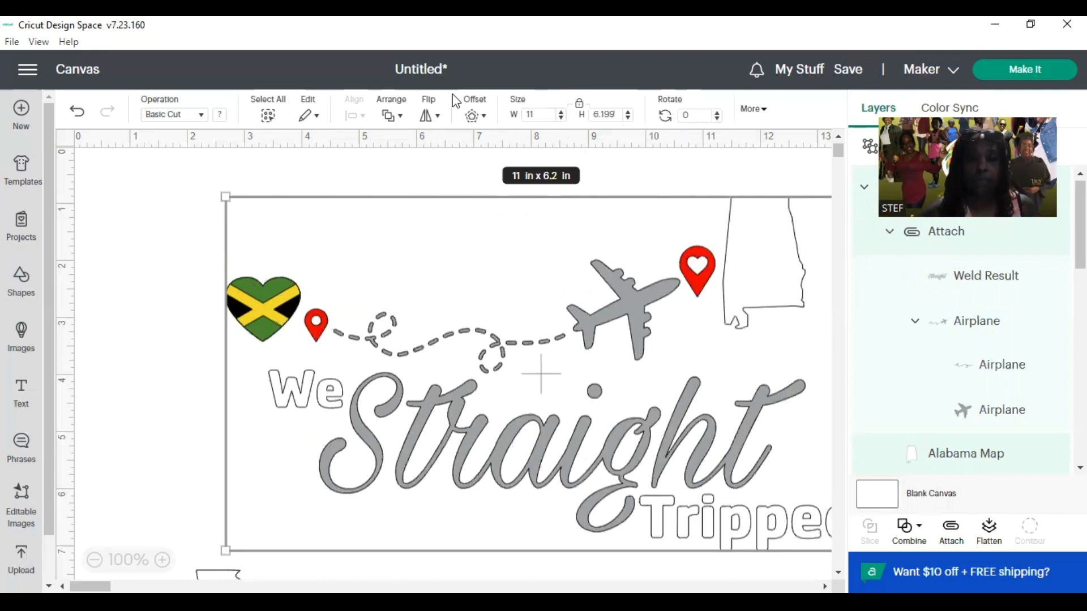
{"action": "left_click_drag", "start_coordinate": [632, 317], "coordinate": [527, 288]}
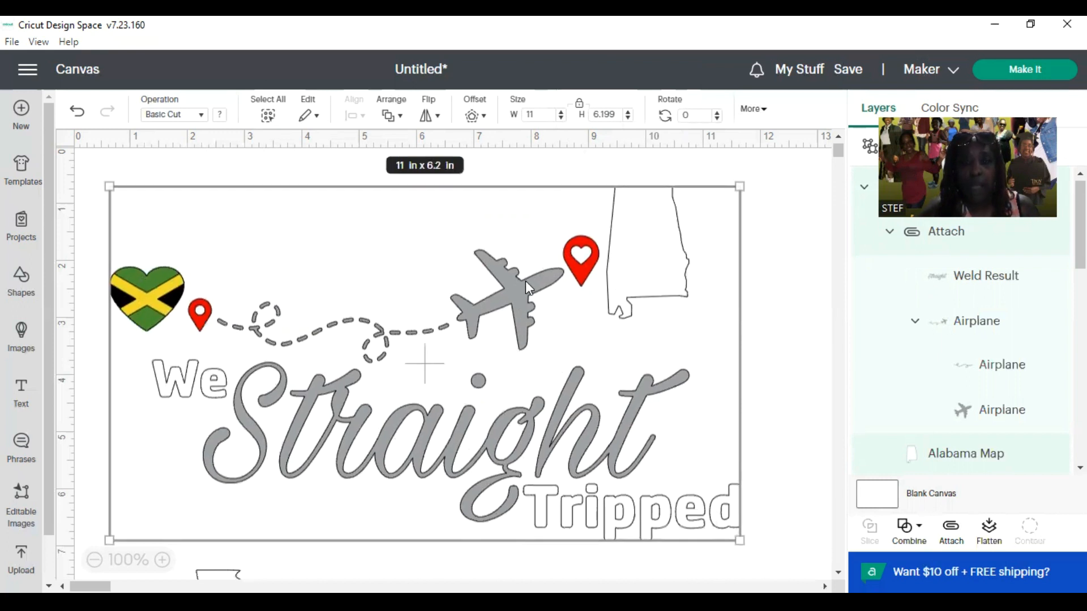
Step: Duplicate the grouped design, set the copy's width to 10 in and move it clear of the original
{"action": "right_click", "coordinate": [524, 280]}
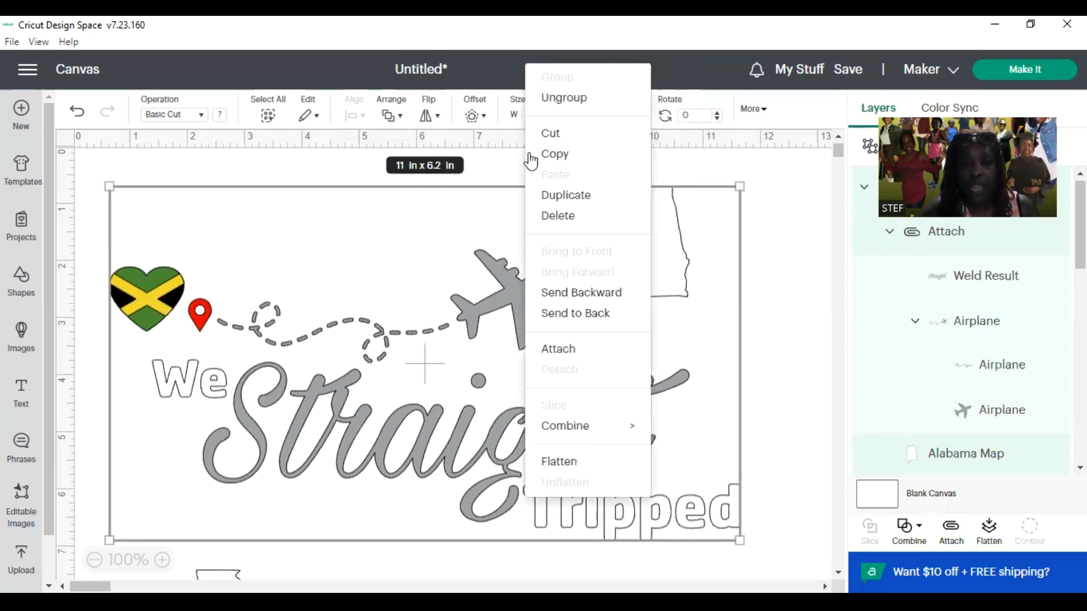
{"action": "left_click", "coordinate": [562, 199]}
{"action": "left_click_drag", "start_coordinate": [482, 292], "coordinate": [535, 293]}
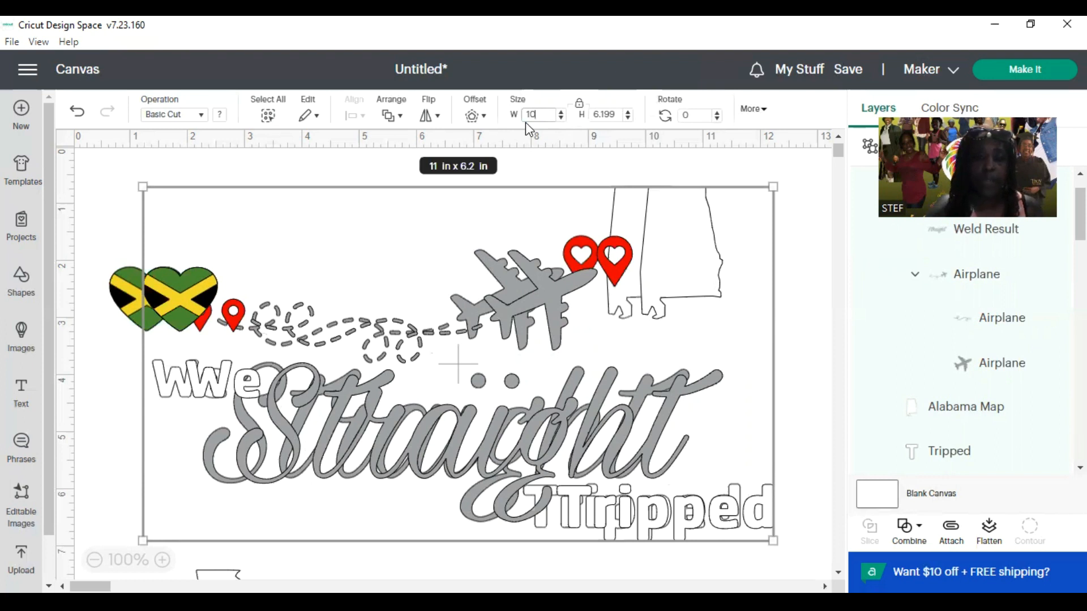
{"action": "key", "text": "Return"}
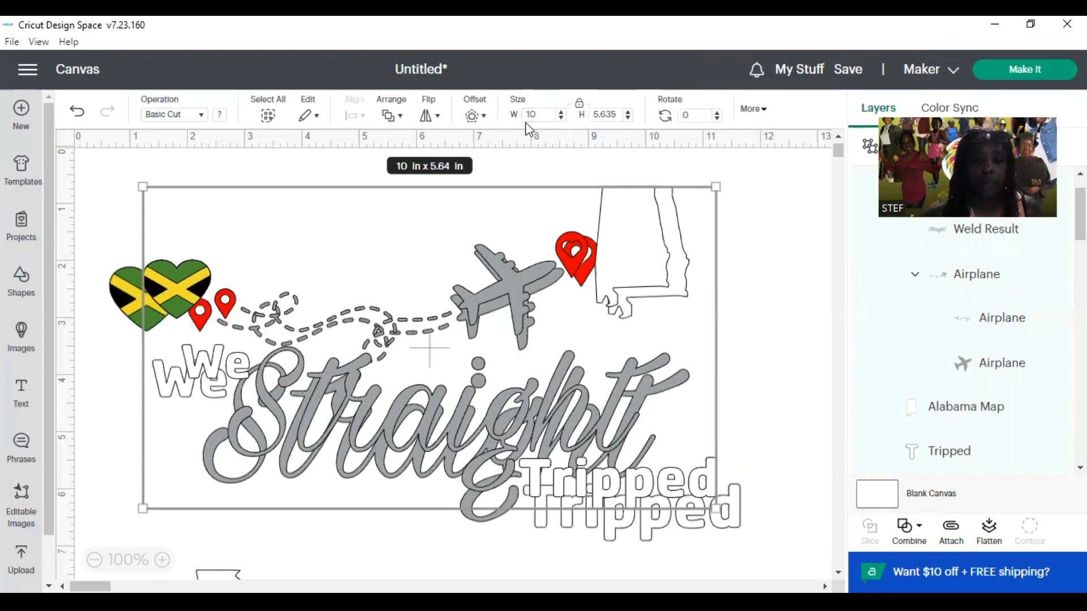
{"action": "left_click_drag", "start_coordinate": [599, 220], "coordinate": [492, 283]}
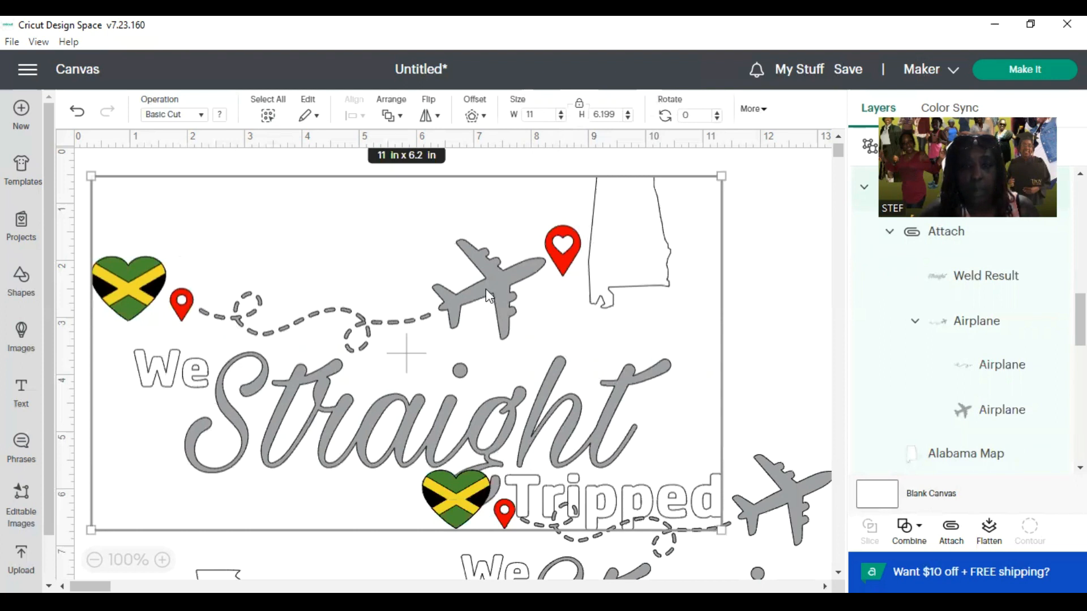
Step: Duplicate the 11 in wide grouped design and shift the copy within the lower canvas area
{"action": "right_click", "coordinate": [485, 289]}
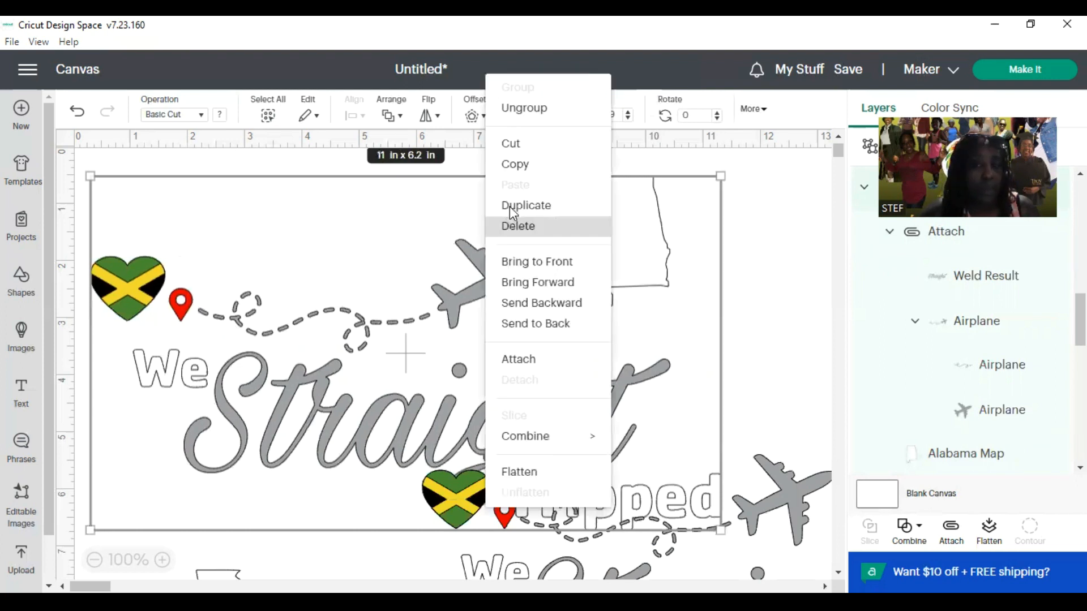
{"action": "left_click", "coordinate": [512, 205]}
{"action": "left_click", "coordinate": [522, 281]}
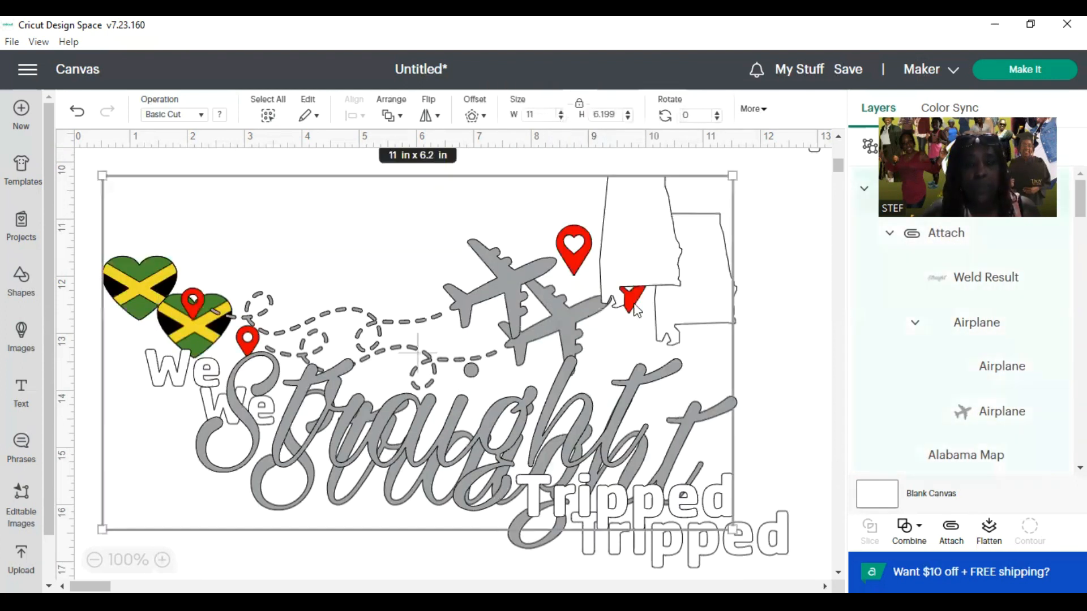
{"action": "left_click_drag", "start_coordinate": [559, 385], "coordinate": [575, 406]}
{"action": "left_click_drag", "start_coordinate": [566, 314], "coordinate": [545, 297]}
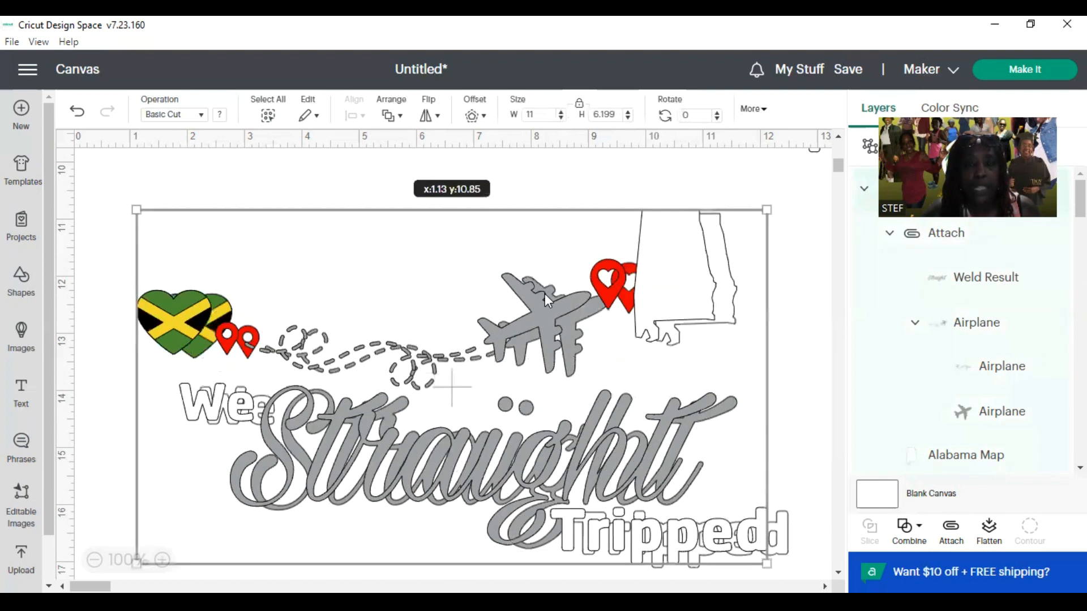
Step: Move the overlapping 11 in copy down into its own empty space below the other 11 in design
{"action": "left_click_drag", "start_coordinate": [531, 356], "coordinate": [512, 401]}
{"action": "scroll", "coordinate": [539, 276], "scroll_direction": "down", "scroll_amount": 1}
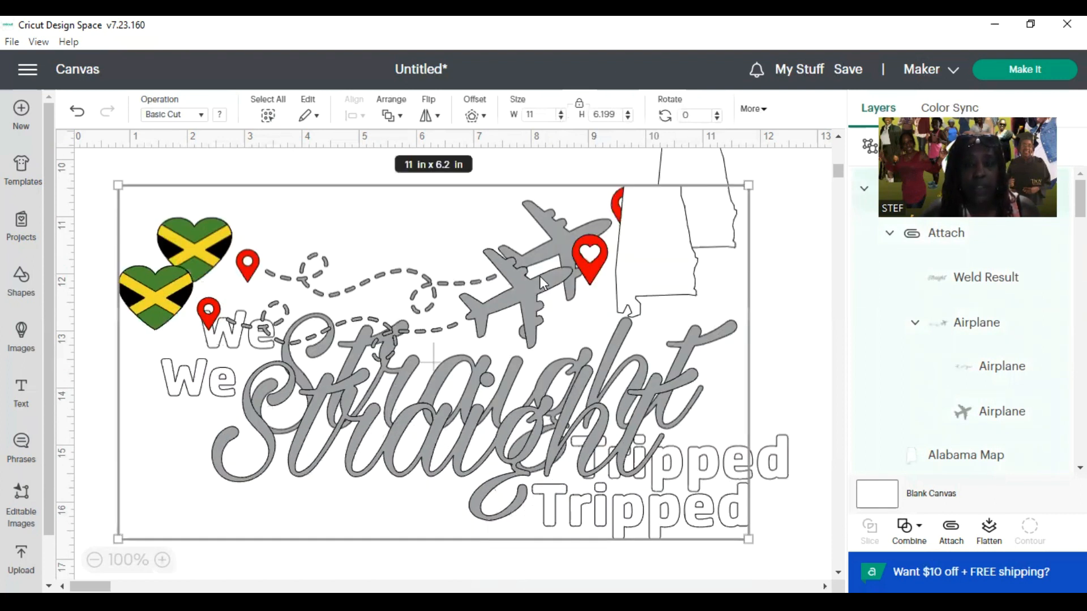
{"action": "scroll", "coordinate": [555, 255], "scroll_direction": "down", "scroll_amount": 5}
{"action": "left_click", "coordinate": [535, 312]}
{"action": "scroll", "coordinate": [535, 312], "scroll_direction": "up", "scroll_amount": 5}
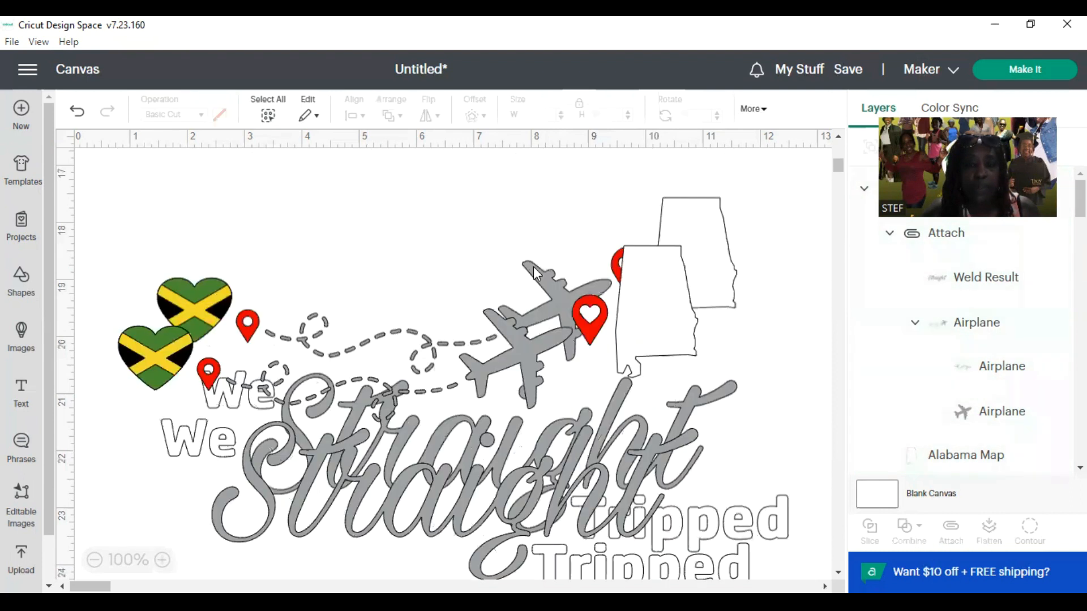
{"action": "left_click_drag", "start_coordinate": [529, 355], "coordinate": [522, 538]}
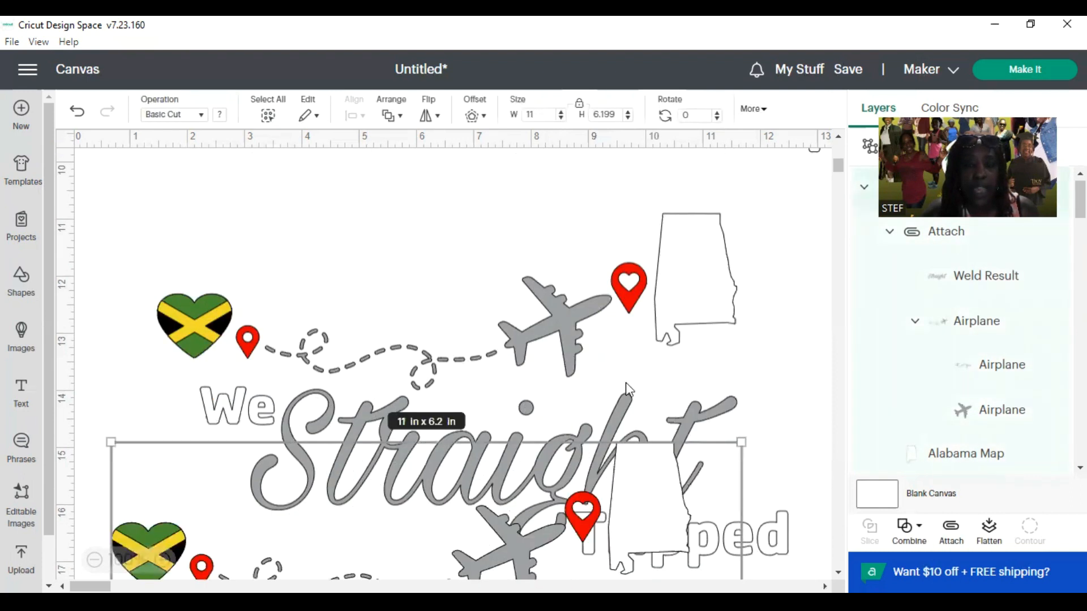
{"action": "scroll", "coordinate": [526, 338], "scroll_direction": "down", "scroll_amount": 4}
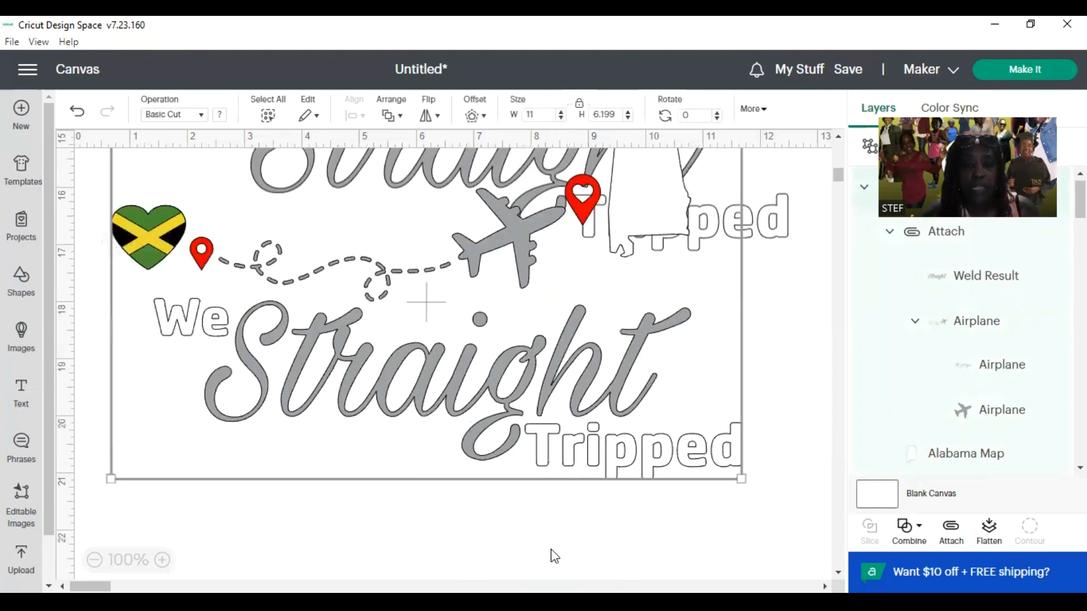
{"action": "left_click_drag", "start_coordinate": [543, 347], "coordinate": [552, 552]}
{"action": "left_click_drag", "start_coordinate": [574, 432], "coordinate": [565, 391]}
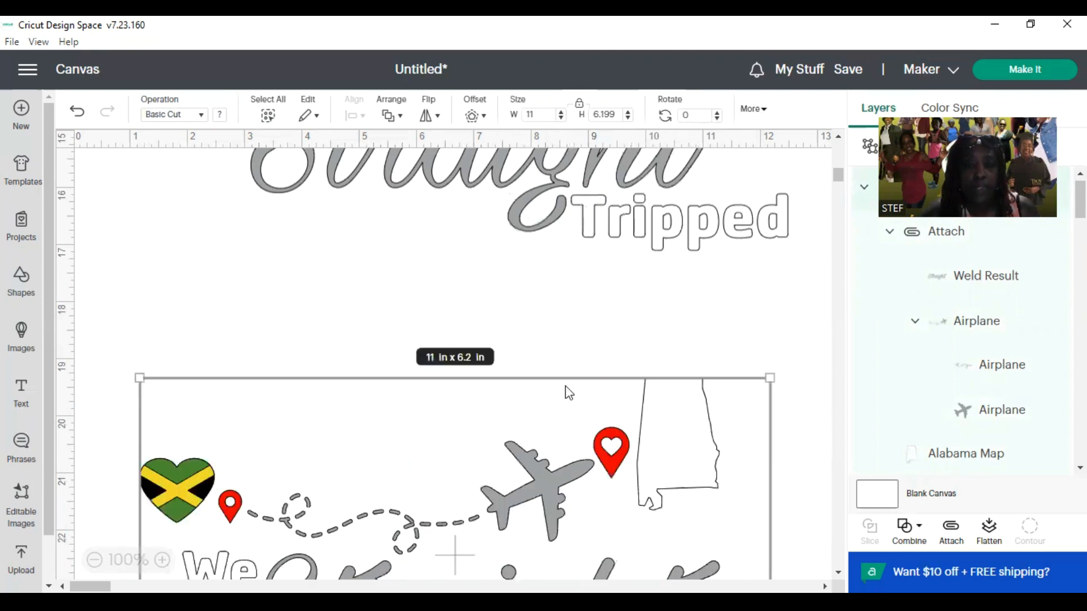
Step: Move the Georgia outline down the canvas to just above the airplane of the lowest design copy
{"action": "scroll", "coordinate": [297, 346], "scroll_direction": "up", "scroll_amount": 8}
{"action": "left_click", "coordinate": [266, 416]}
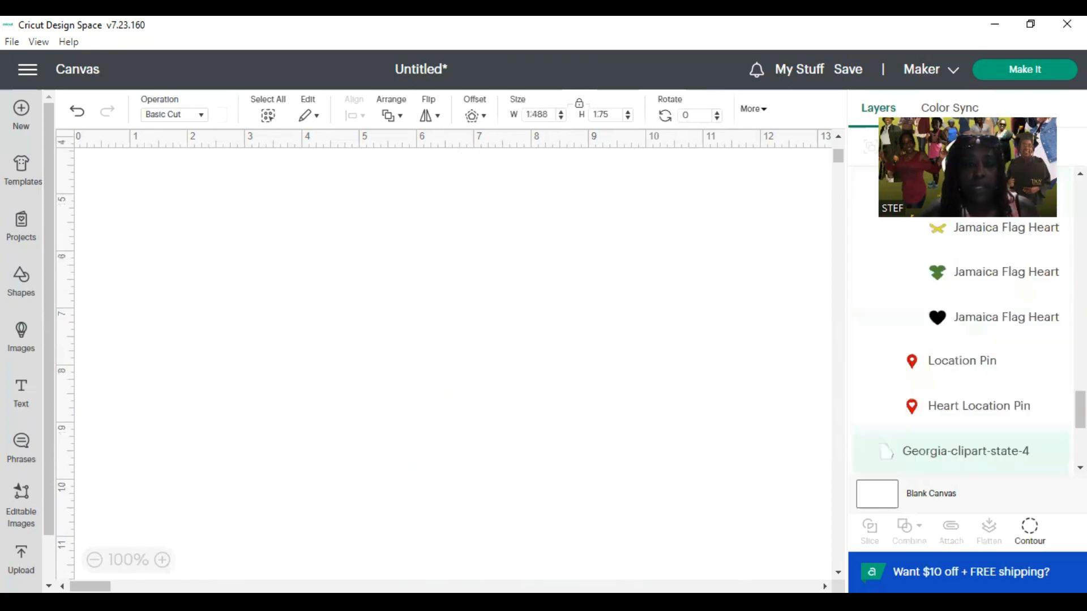
{"action": "left_click_drag", "start_coordinate": [266, 416], "coordinate": [450, 548]}
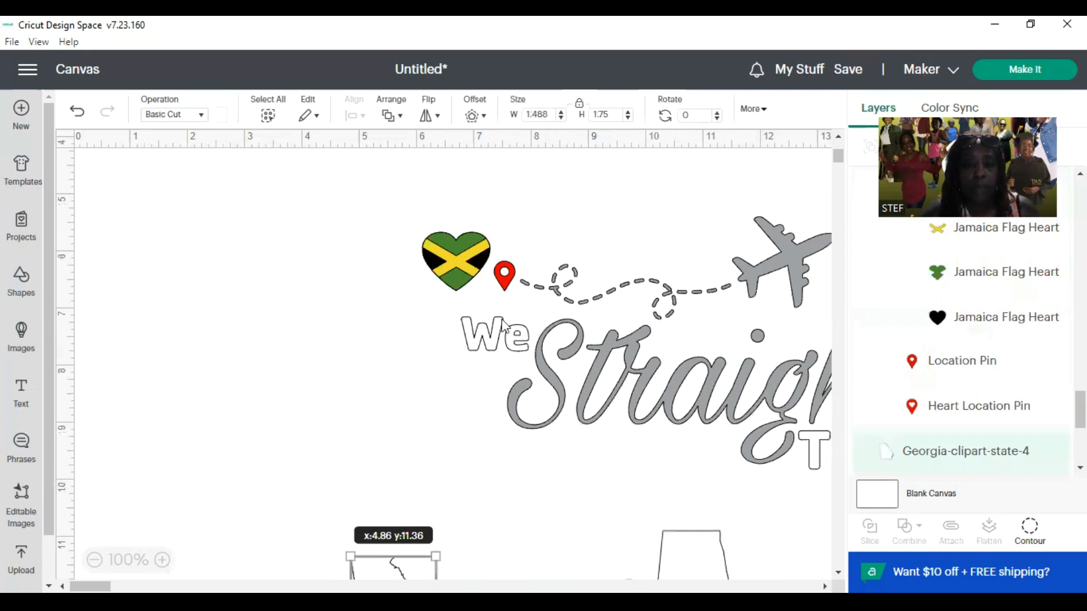
{"action": "scroll", "coordinate": [459, 305], "scroll_direction": "down", "scroll_amount": 7}
{"action": "left_click_drag", "start_coordinate": [434, 194], "coordinate": [544, 513]}
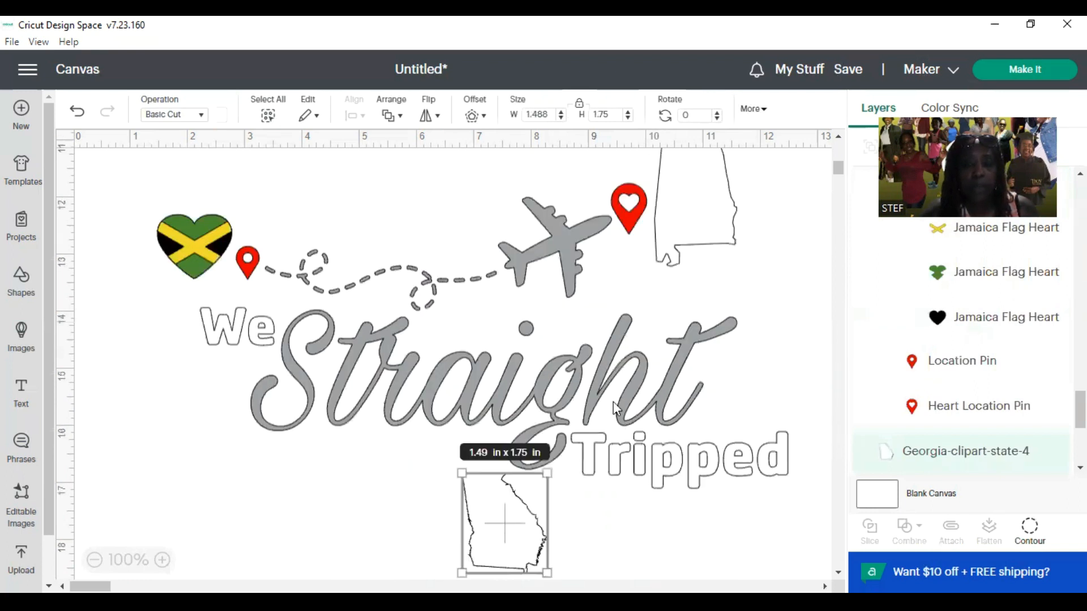
{"action": "scroll", "coordinate": [542, 238], "scroll_direction": "down", "scroll_amount": 7}
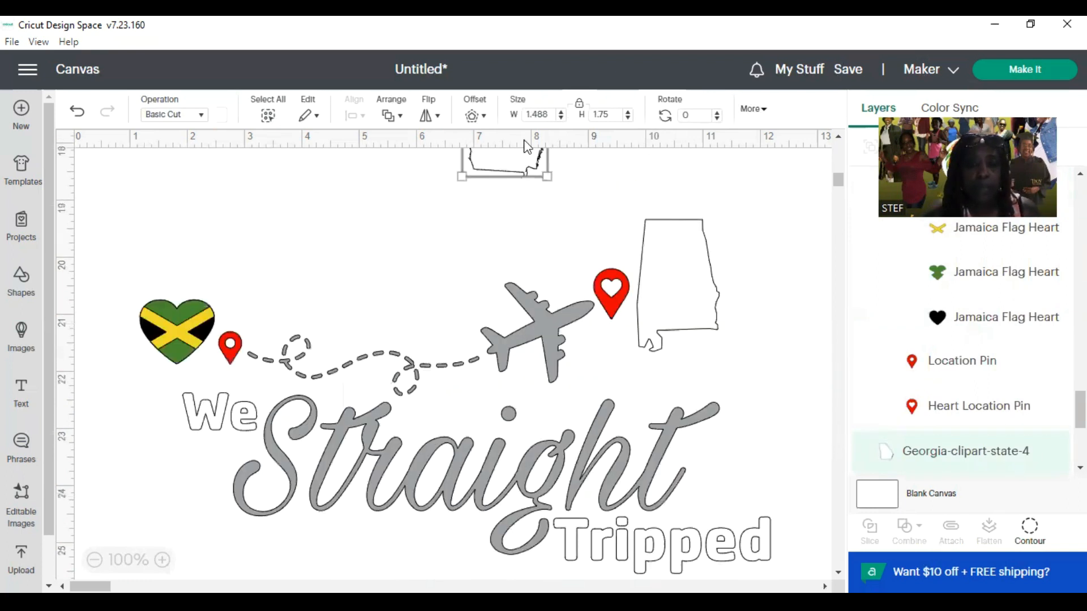
{"action": "left_click_drag", "start_coordinate": [523, 167], "coordinate": [521, 275]}
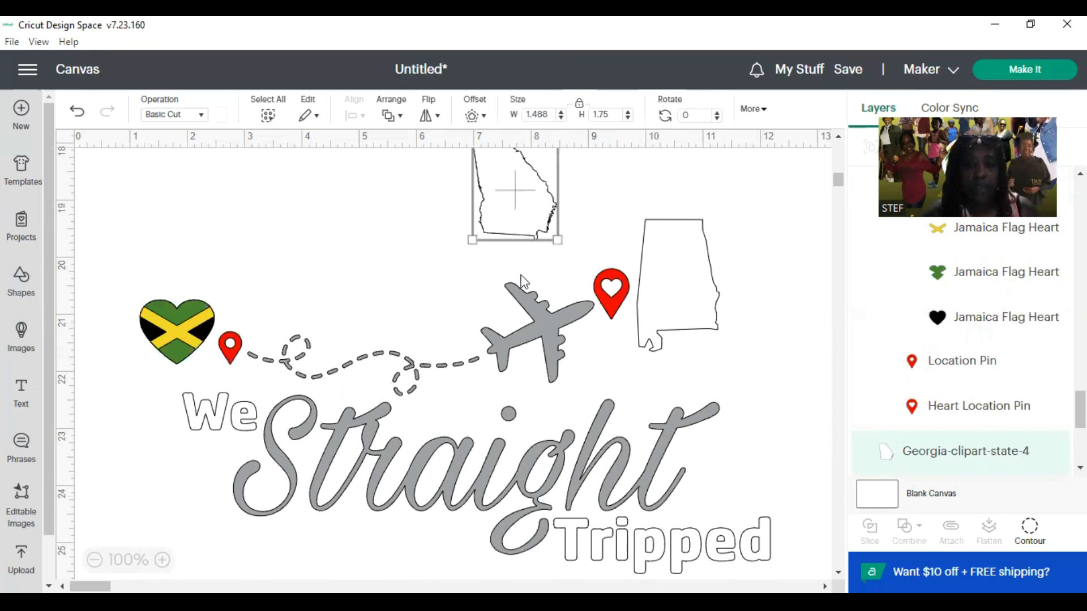
Step: Nudge the lowest design copy slightly down and ungroup it
{"action": "left_click_drag", "start_coordinate": [539, 331], "coordinate": [539, 336]}
{"action": "left_click_drag", "start_coordinate": [686, 340], "coordinate": [679, 346]}
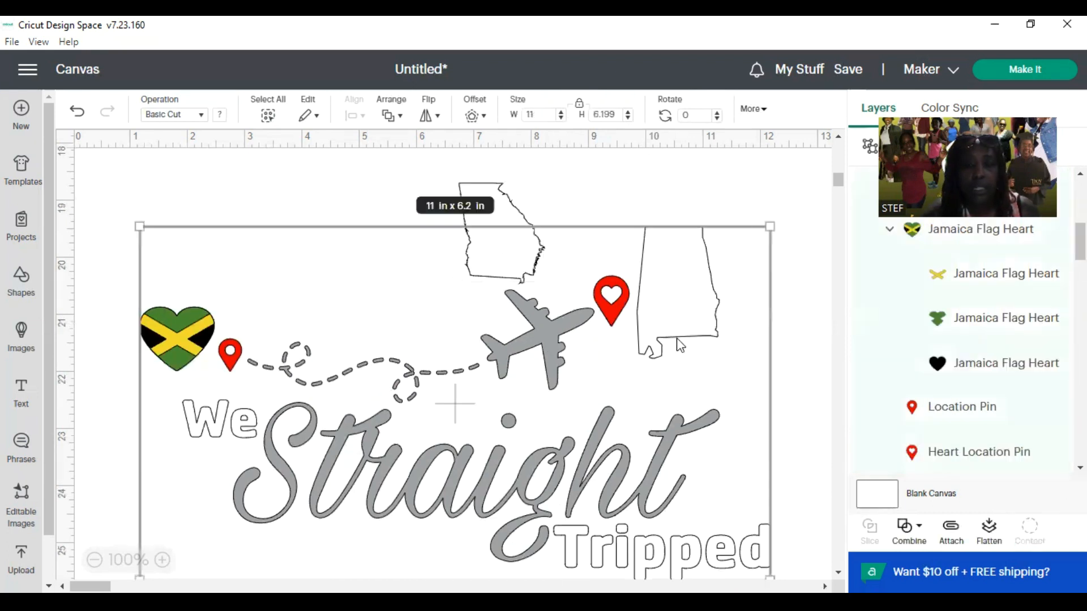
{"action": "right_click", "coordinate": [680, 345]}
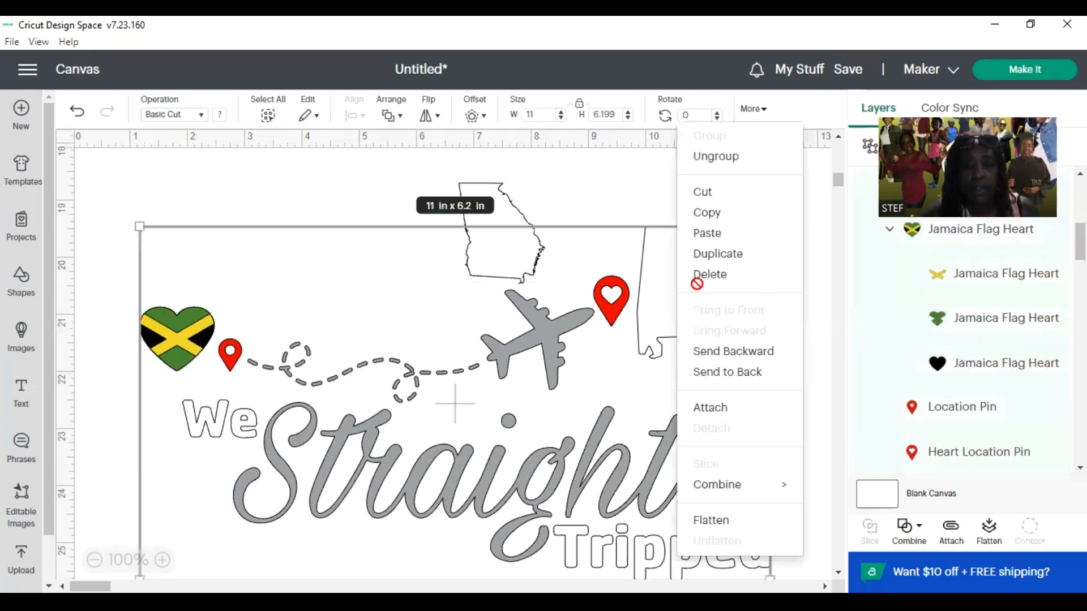
{"action": "left_click", "coordinate": [716, 159]}
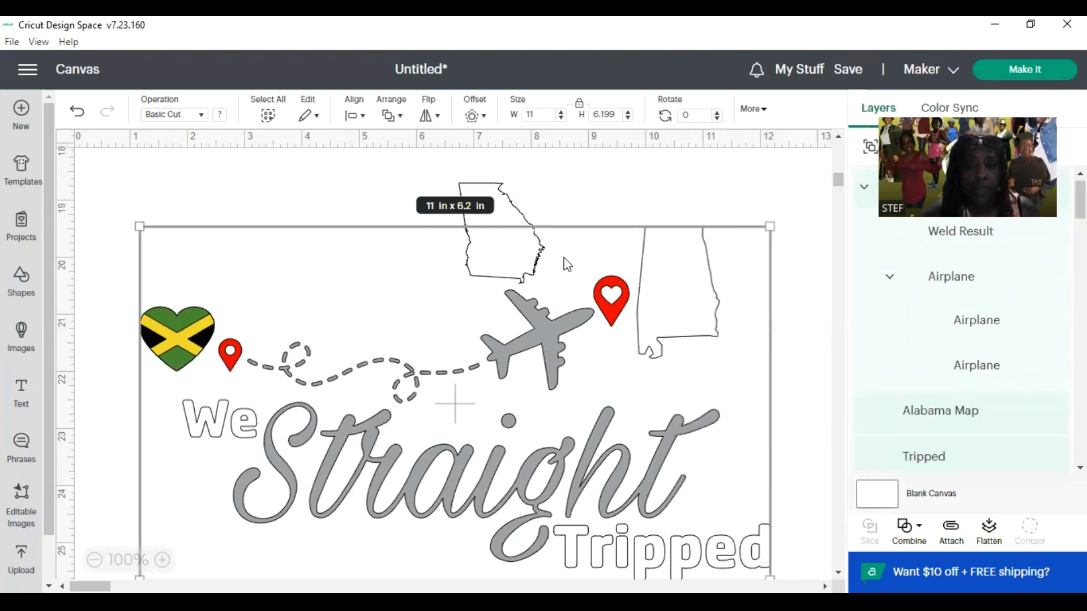
Step: Delete the Alabama outline from the lowest, ungrouped design copy
{"action": "left_click", "coordinate": [654, 265]}
{"action": "left_click", "coordinate": [645, 252]}
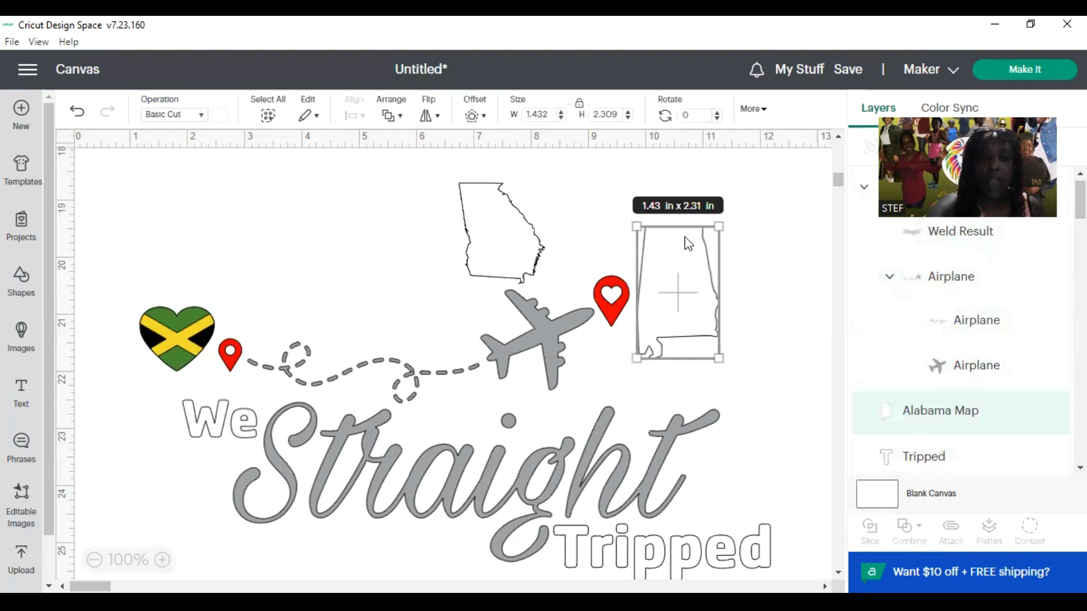
{"action": "key", "text": "Delete"}
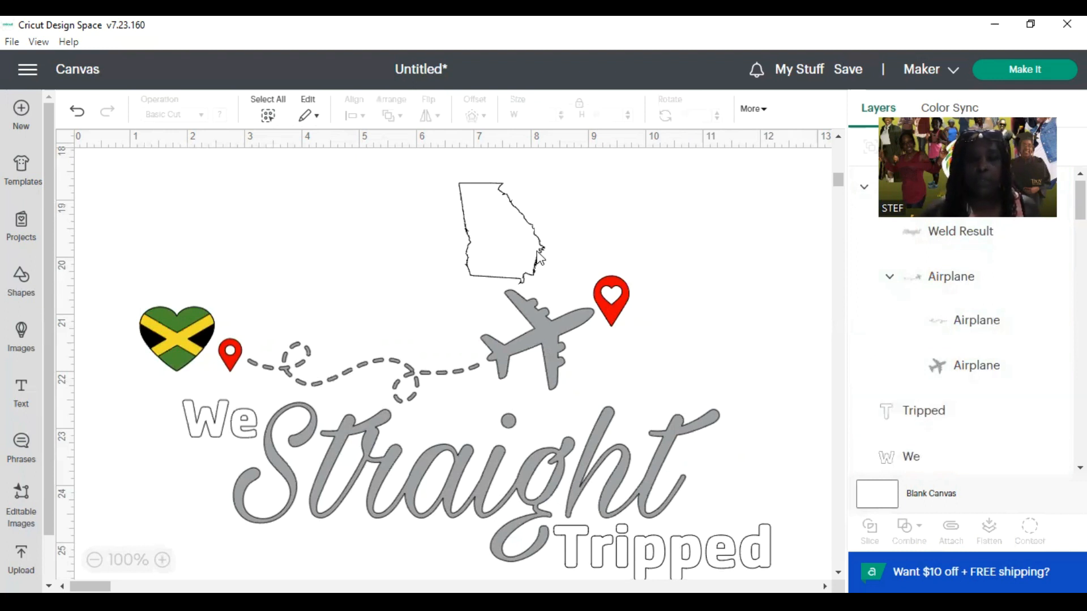
Step: Place the Georgia outline beside the heart location pin of the lowest design and enlarge it to about 2.26 x 2.65 in
{"action": "left_click_drag", "start_coordinate": [662, 222], "coordinate": [725, 359]}
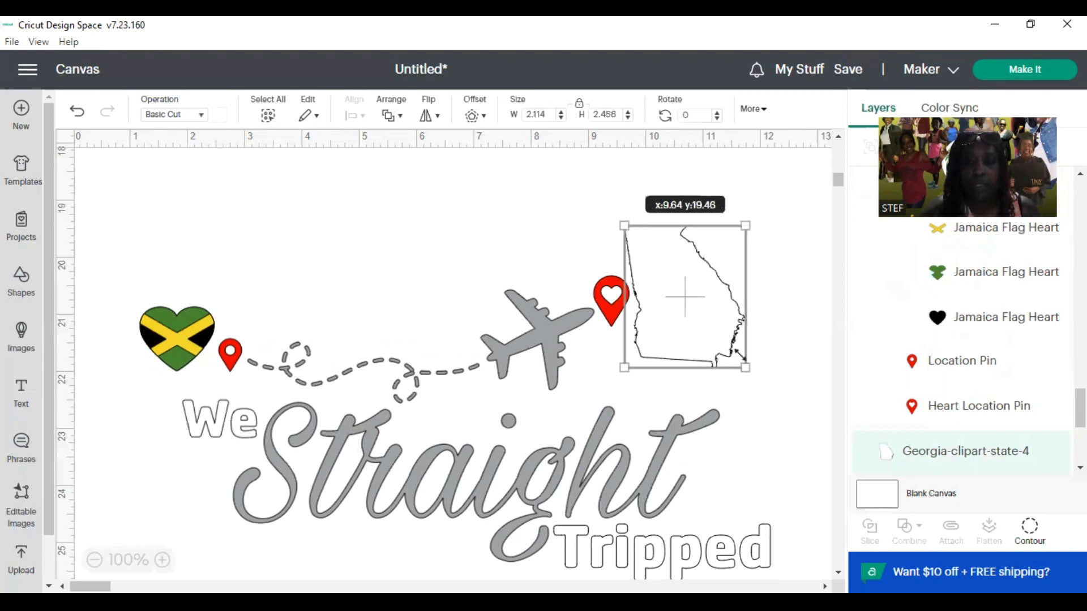
{"action": "left_click_drag", "start_coordinate": [139, 232], "coordinate": [759, 580]}
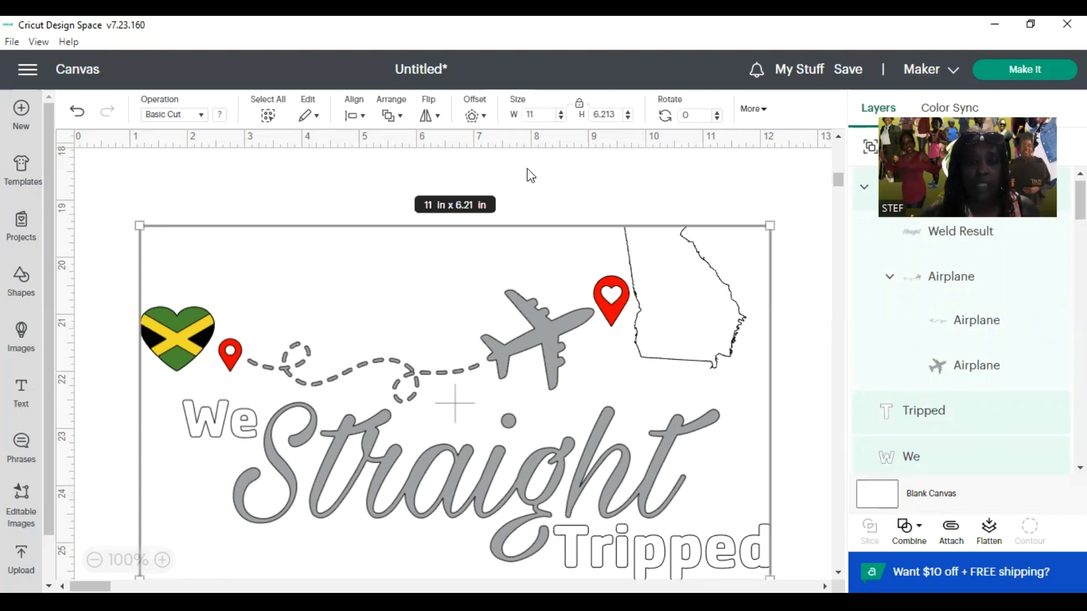
{"action": "left_click", "coordinate": [779, 301]}
{"action": "left_click", "coordinate": [751, 348]}
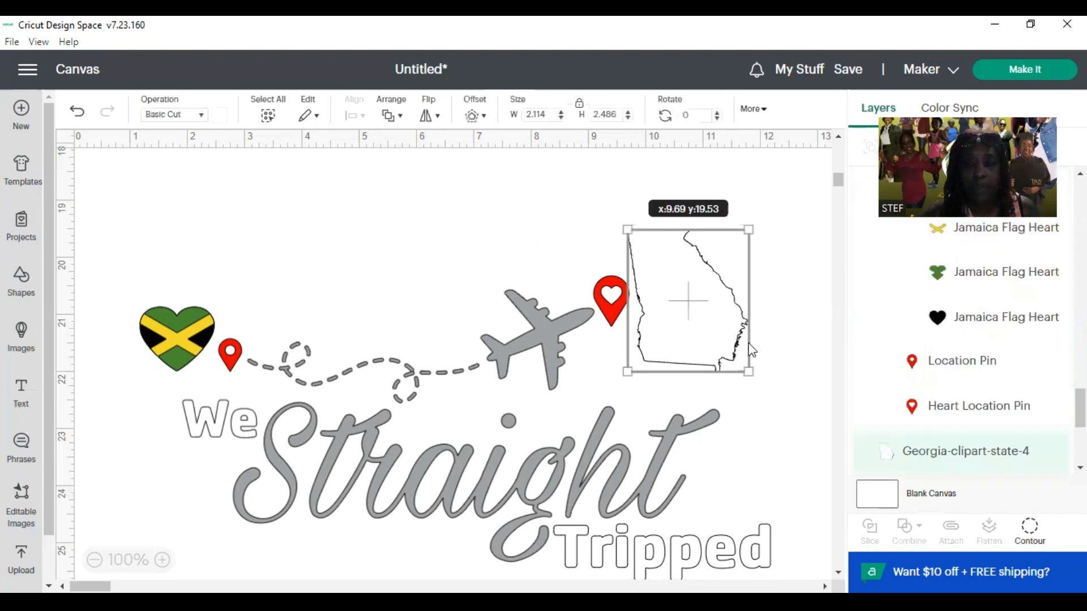
{"action": "left_click_drag", "start_coordinate": [748, 352], "coordinate": [747, 357]}
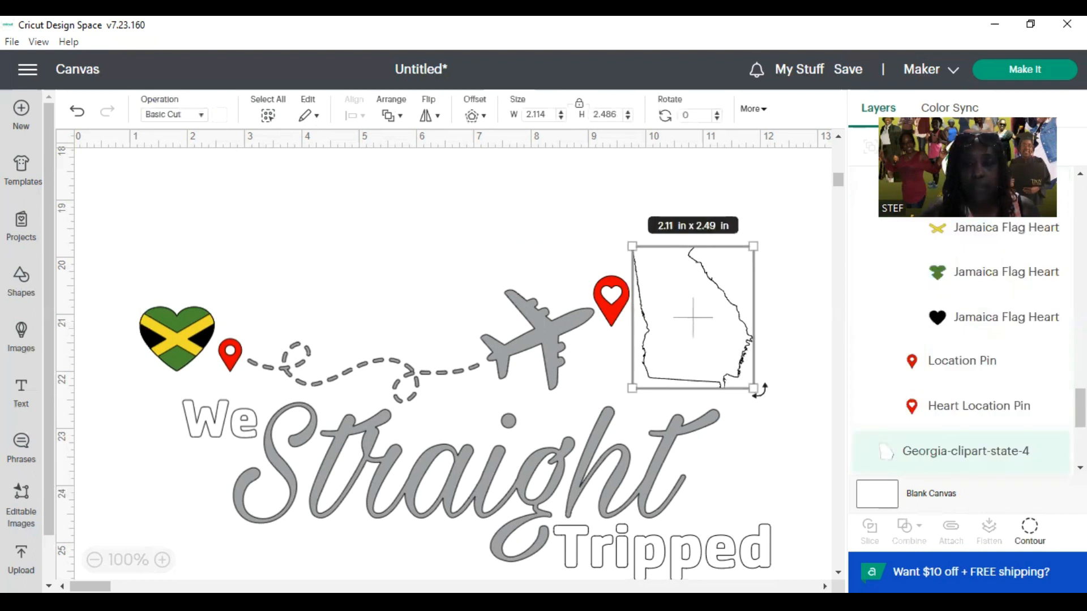
{"action": "left_click_drag", "start_coordinate": [753, 380], "coordinate": [744, 359]}
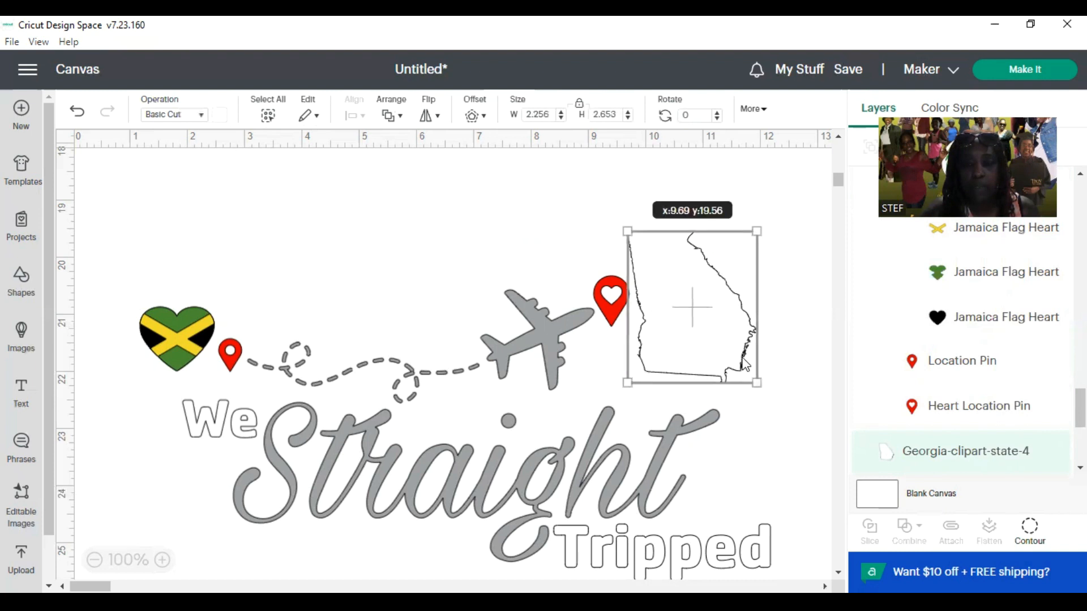
{"action": "left_click", "coordinate": [806, 390]}
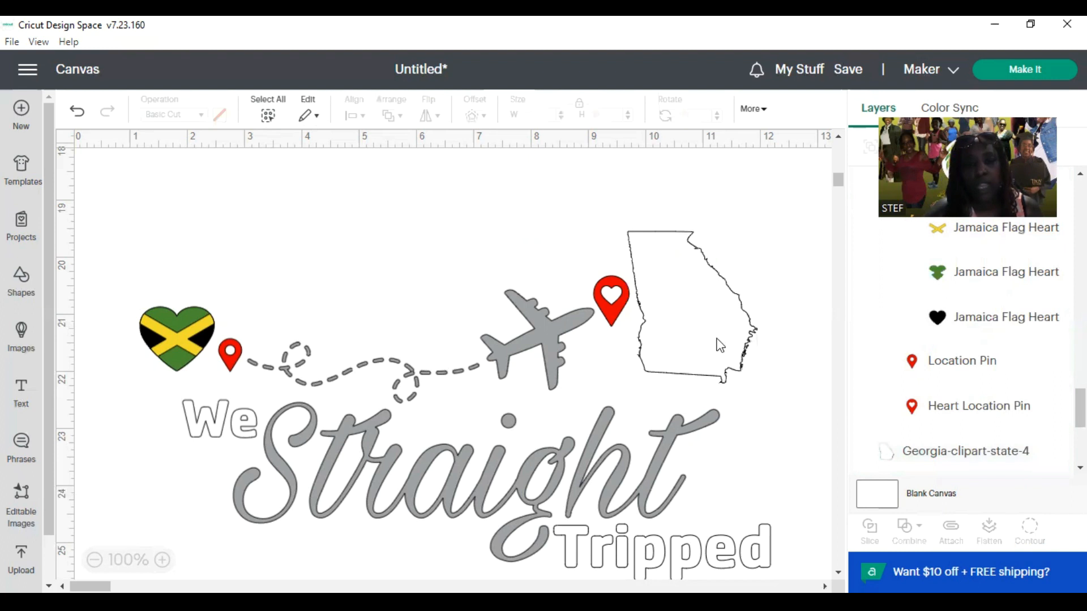
{"action": "scroll", "coordinate": [775, 294], "scroll_direction": "down", "scroll_amount": 5}
{"action": "scroll", "coordinate": [559, 298], "scroll_direction": "up", "scroll_amount": 6}
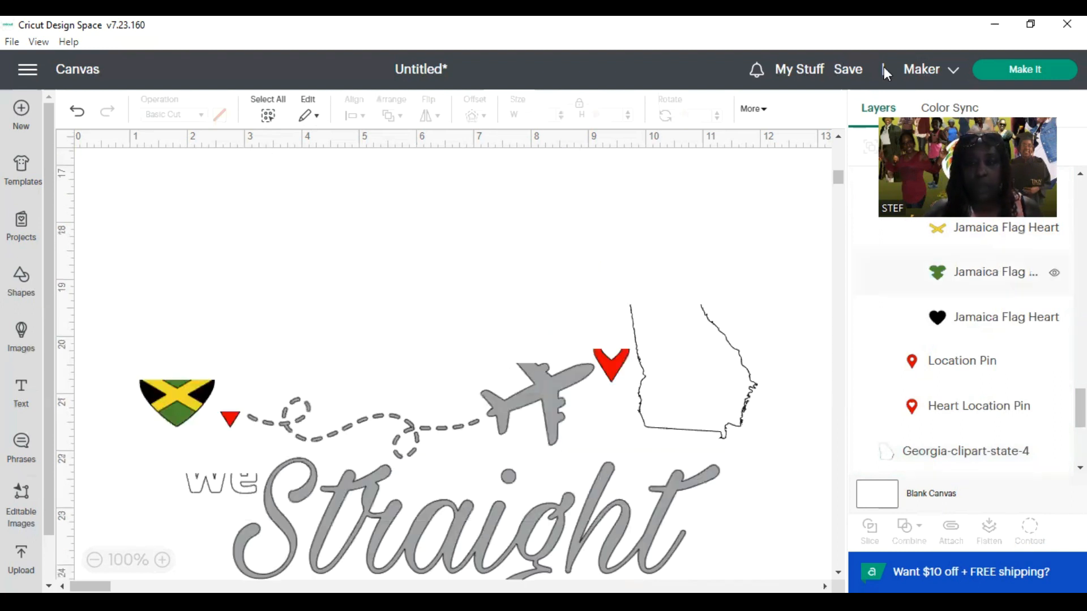
{"action": "scroll", "coordinate": [708, 272], "scroll_direction": "up", "scroll_amount": 1}
{"action": "scroll", "coordinate": [664, 395], "scroll_direction": "down", "scroll_amount": 1}
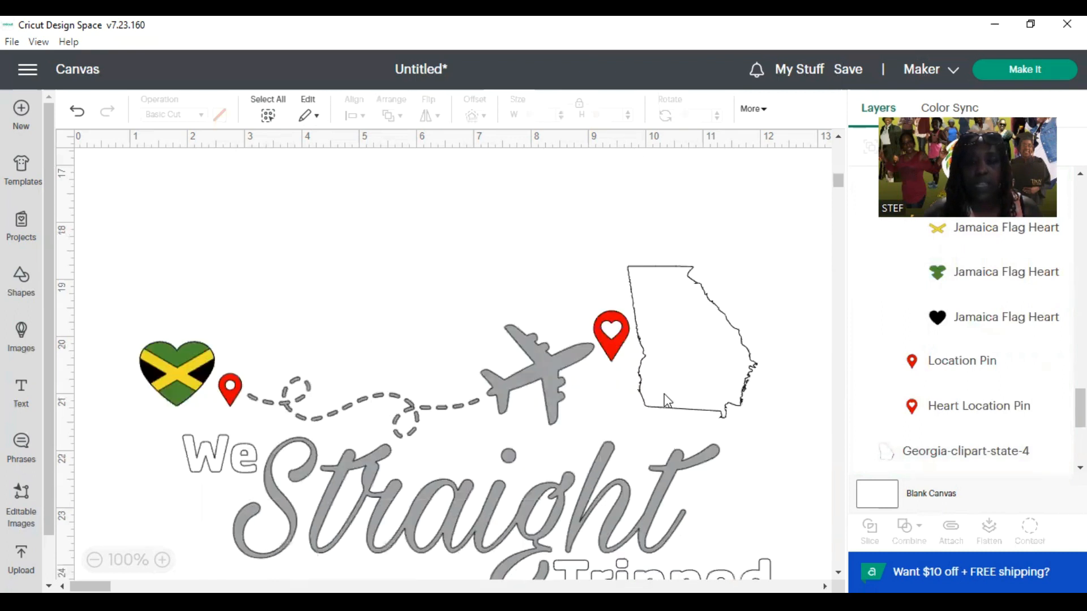
{"action": "scroll", "coordinate": [215, 315], "scroll_direction": "down", "scroll_amount": 2}
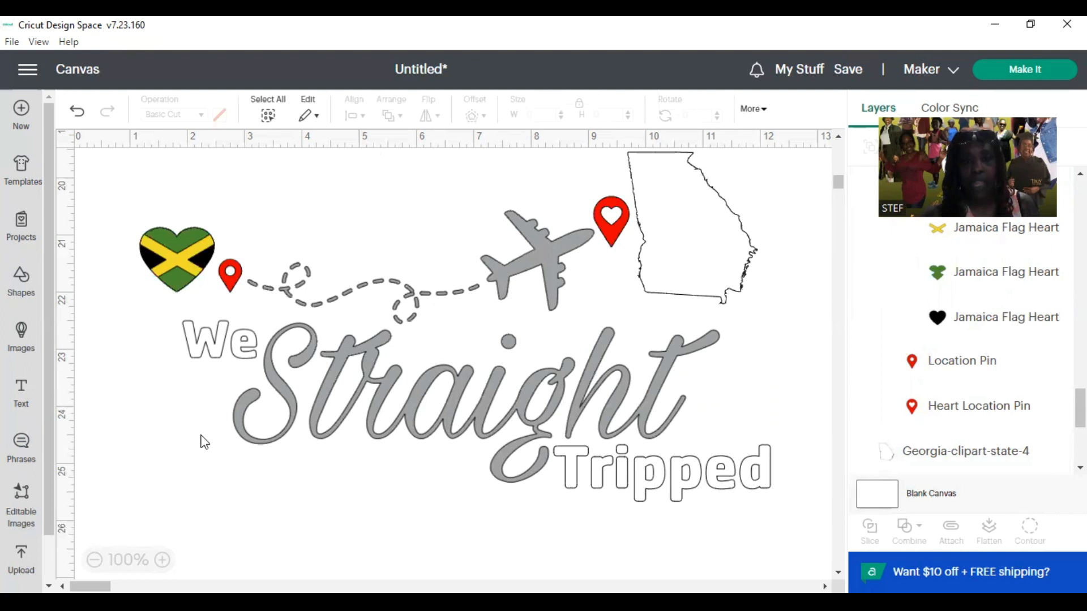
{"action": "left_click", "coordinate": [526, 273]}
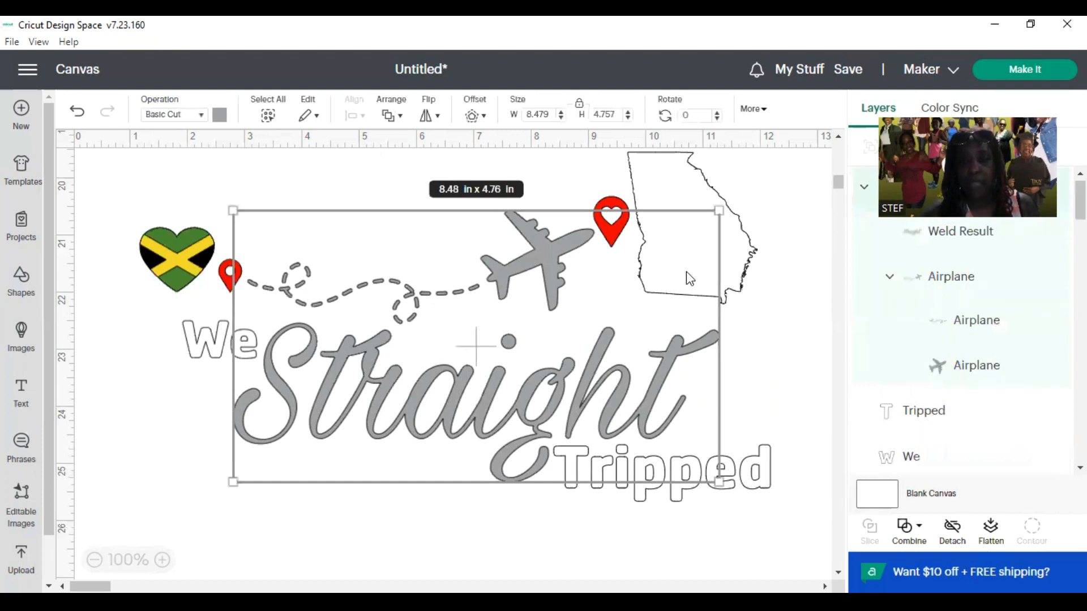
Step: Ungroup the 11 in wide Alabama design and select its Alabama outline on its own
{"action": "scroll", "coordinate": [583, 351], "scroll_direction": "down", "scroll_amount": 3}
{"action": "scroll", "coordinate": [651, 408], "scroll_direction": "up", "scroll_amount": 5}
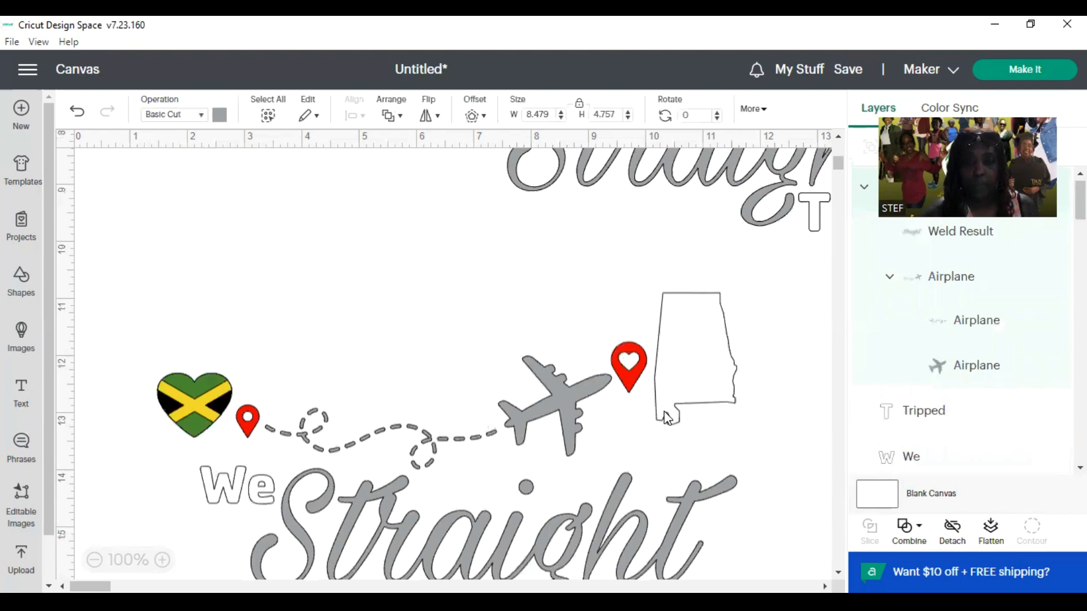
{"action": "left_click", "coordinate": [676, 426]}
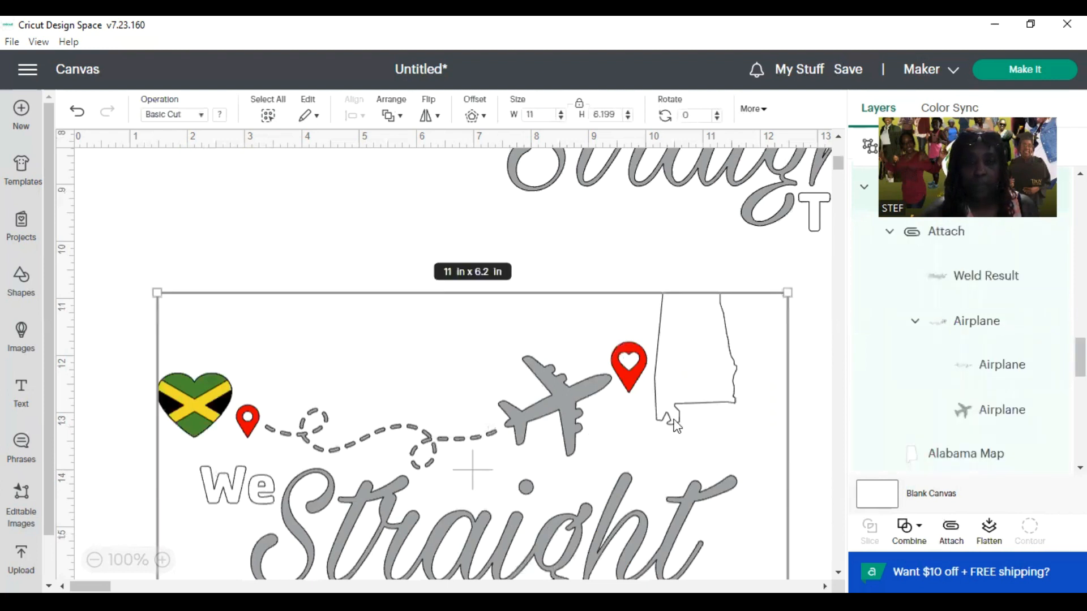
{"action": "right_click", "coordinate": [675, 425]}
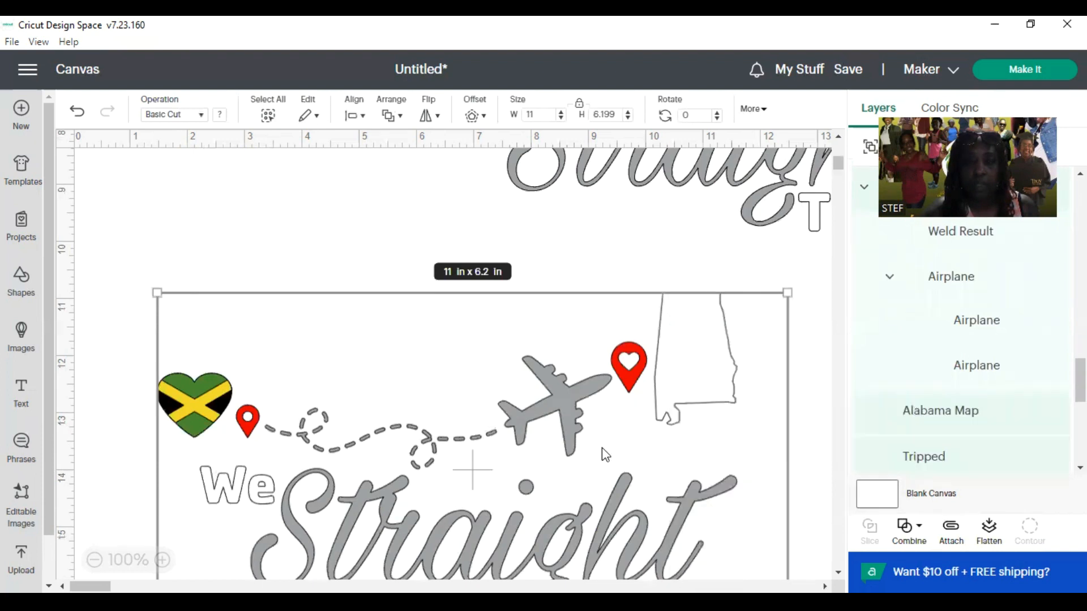
{"action": "left_click", "coordinate": [668, 340]}
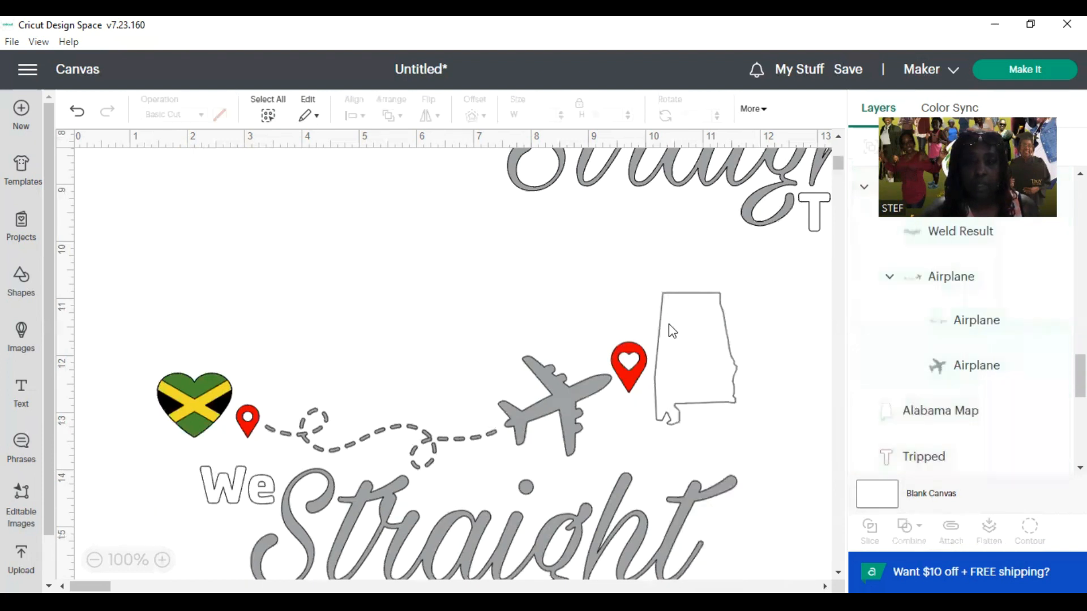
{"action": "left_click", "coordinate": [669, 323]}
Step: Set the height of the Georgia outline in the lowest design to 2.75 in
{"action": "scroll", "coordinate": [686, 559], "scroll_direction": "down", "scroll_amount": 7}
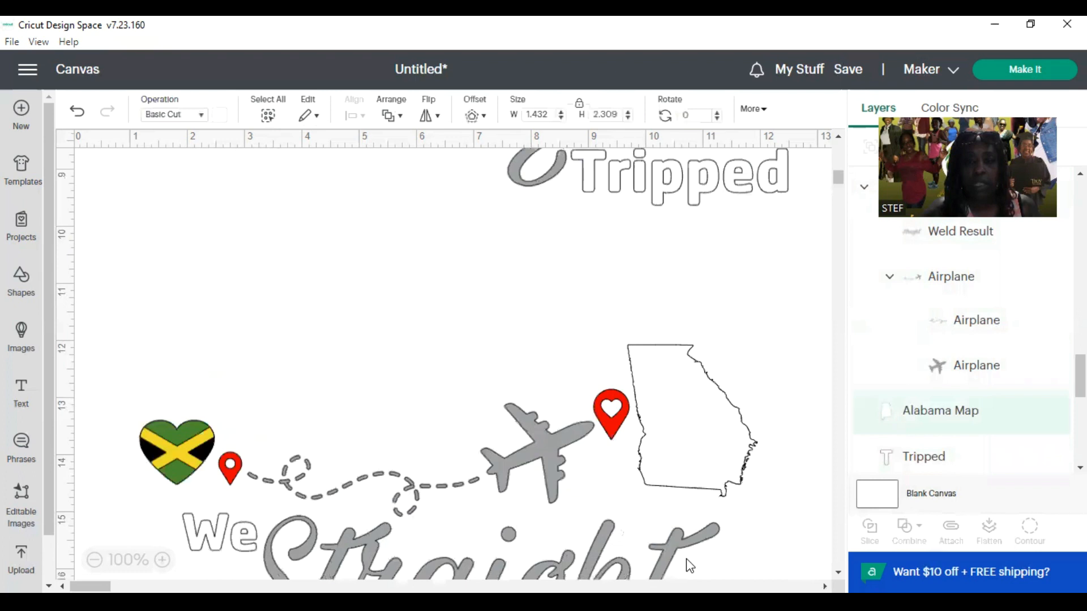
{"action": "scroll", "coordinate": [684, 368], "scroll_direction": "down", "scroll_amount": 2}
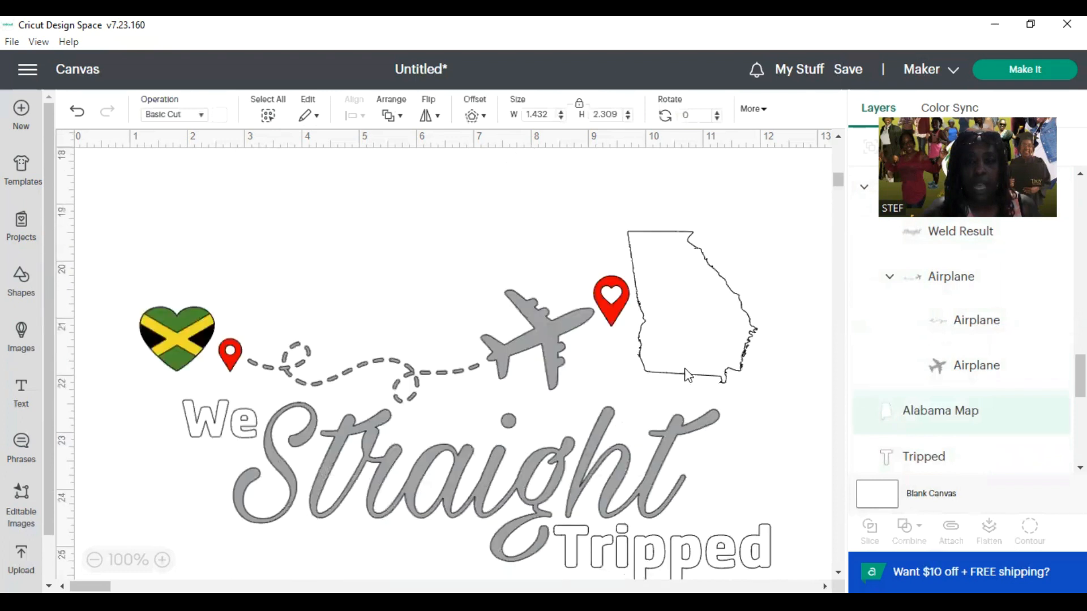
{"action": "left_click", "coordinate": [715, 384]}
{"action": "left_click", "coordinate": [737, 368]}
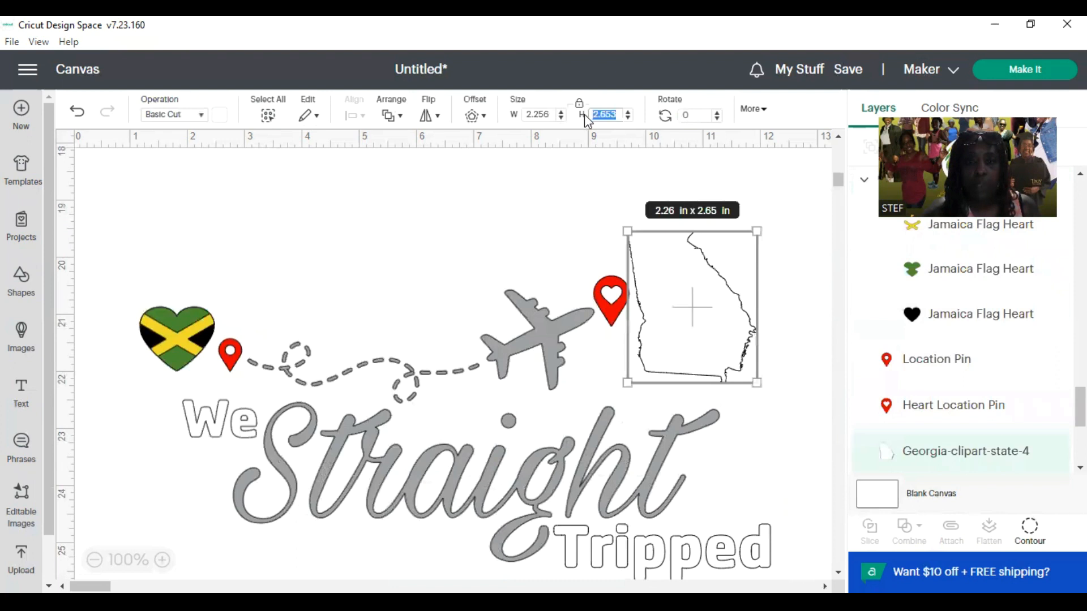
{"action": "type", "text": "2"}
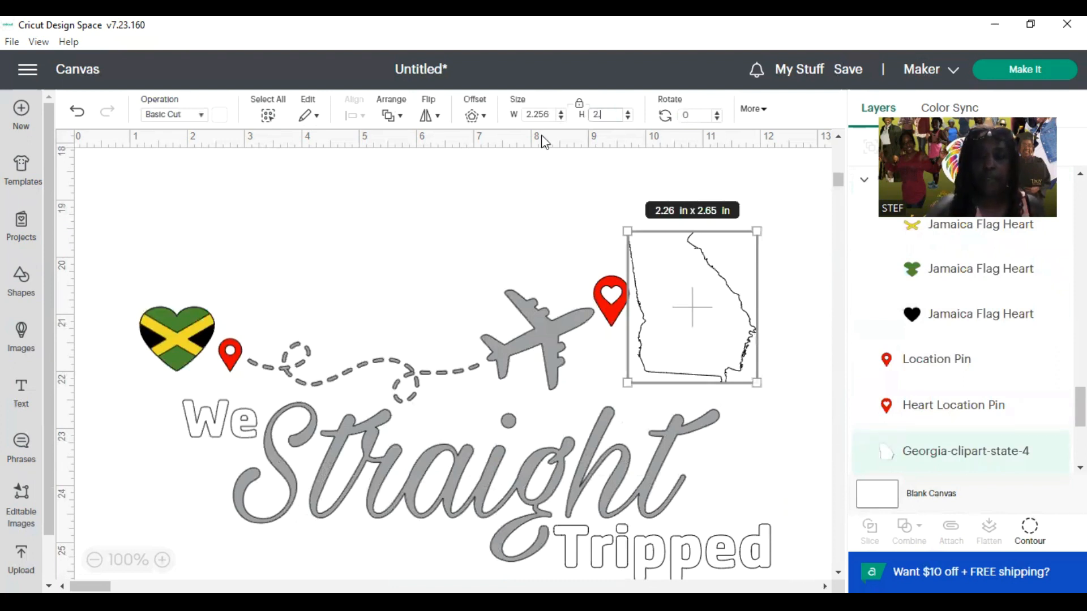
{"action": "type", "text": ".75"}
{"action": "key", "text": "Return"}
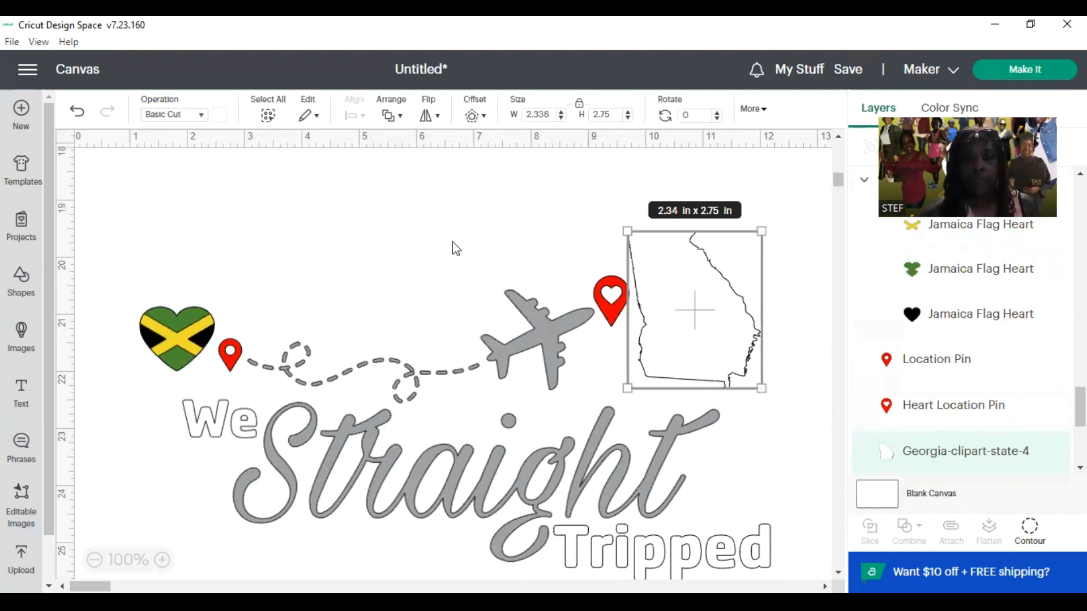
Step: Set the height of the Alabama outline in the 11 in wide design to 2.5 in
{"action": "scroll", "coordinate": [729, 463], "scroll_direction": "up", "scroll_amount": 5}
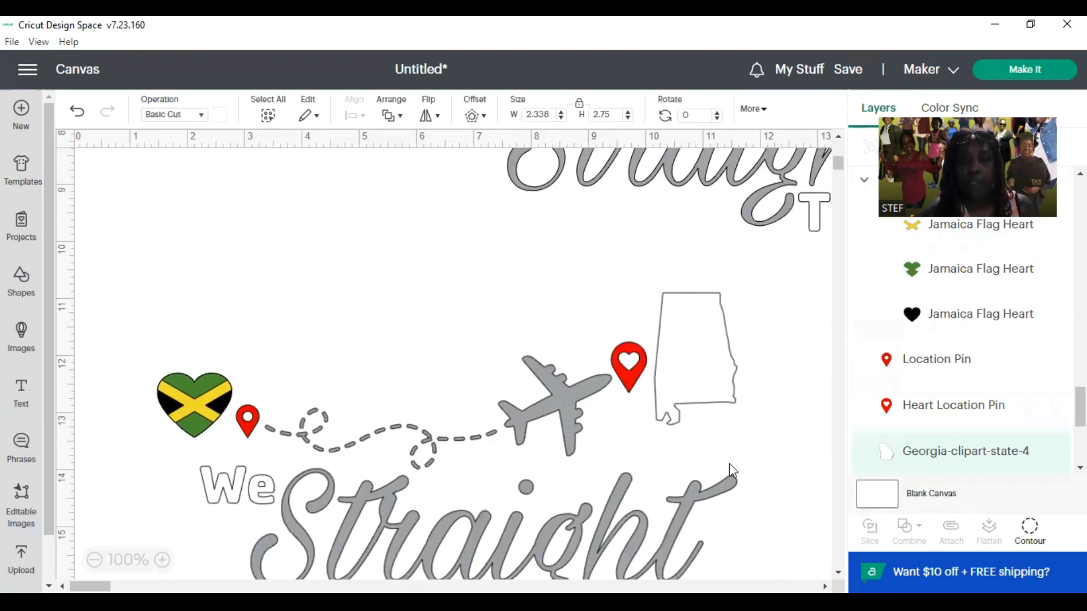
{"action": "left_click", "coordinate": [678, 403]}
{"action": "left_click", "coordinate": [720, 295]}
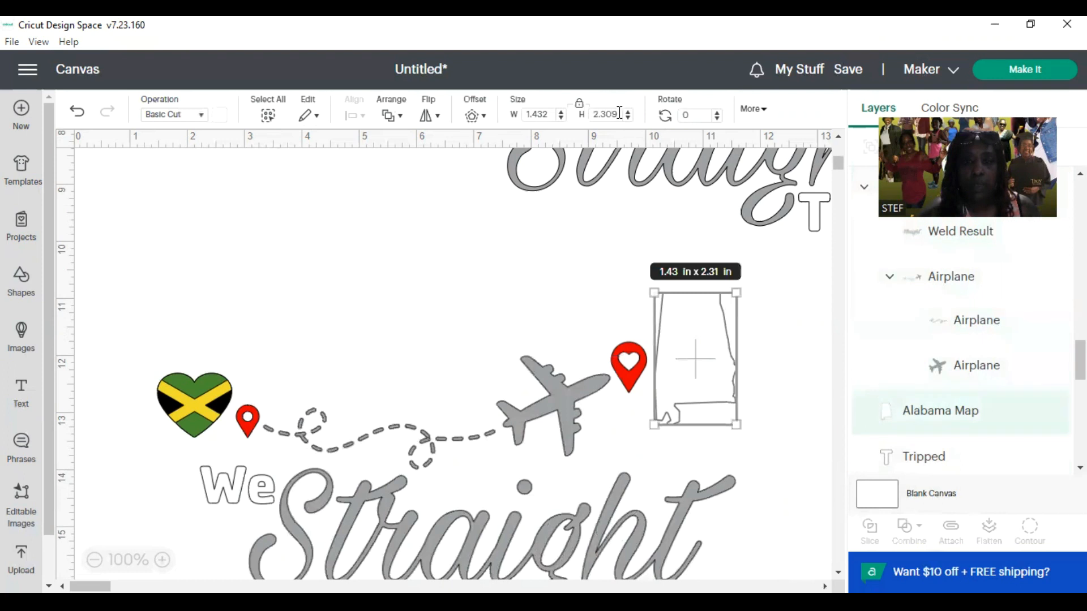
{"action": "double_click", "coordinate": [595, 115]}
{"action": "type", "text": "2"}
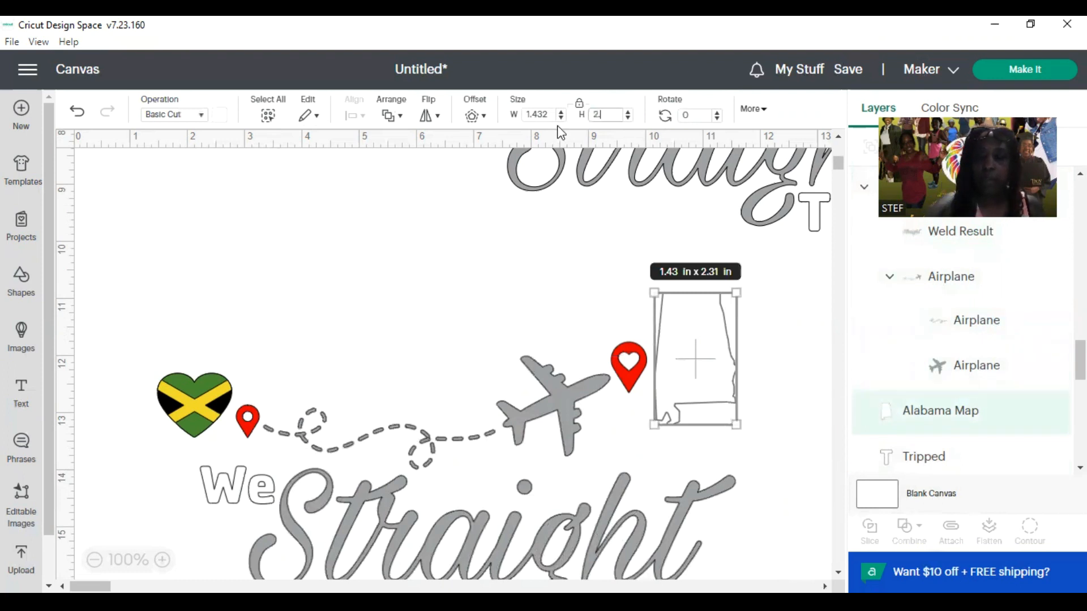
{"action": "type", "text": ".5"}
{"action": "key", "text": "Return"}
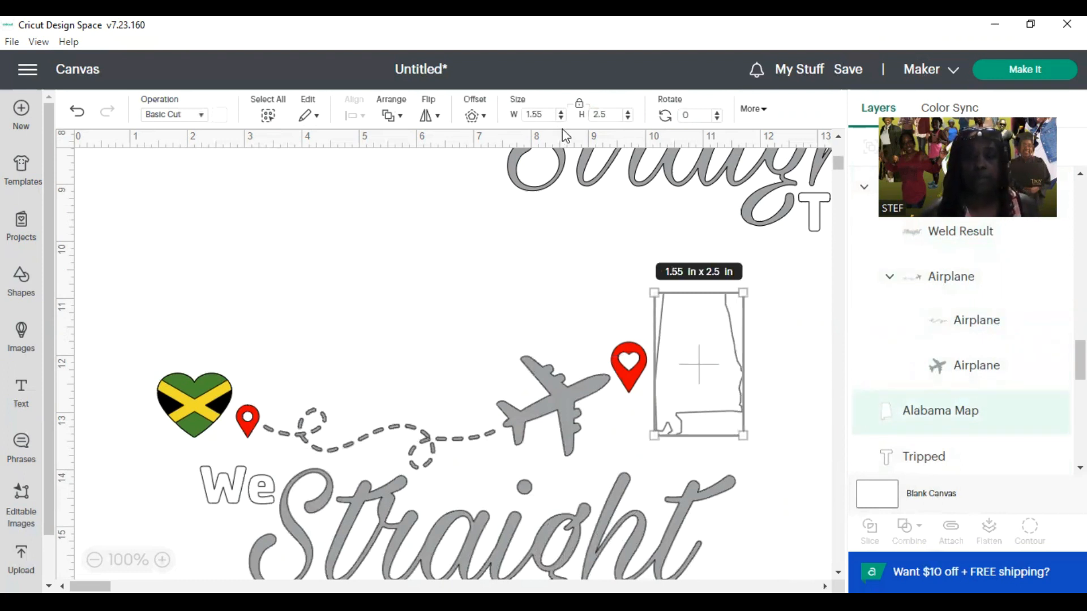
Step: Ungroup the 10 in wide Alabama design higher up on the canvas
{"action": "scroll", "coordinate": [494, 257], "scroll_direction": "up", "scroll_amount": 6}
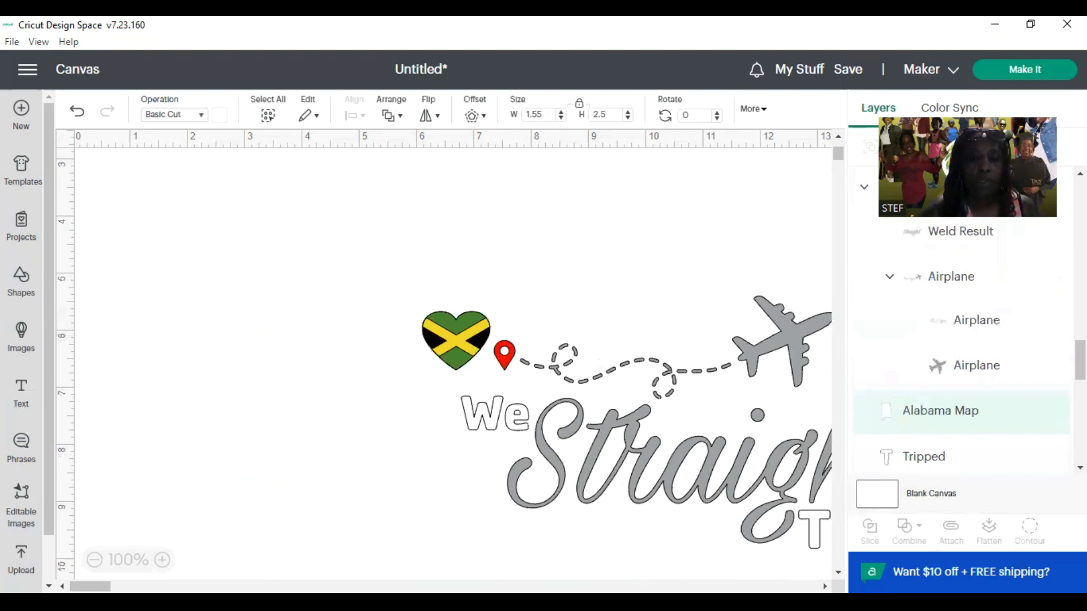
{"action": "scroll", "coordinate": [453, 363], "scroll_direction": "right", "scroll_amount": 6}
{"action": "scroll", "coordinate": [381, 351], "scroll_direction": "right", "scroll_amount": 1}
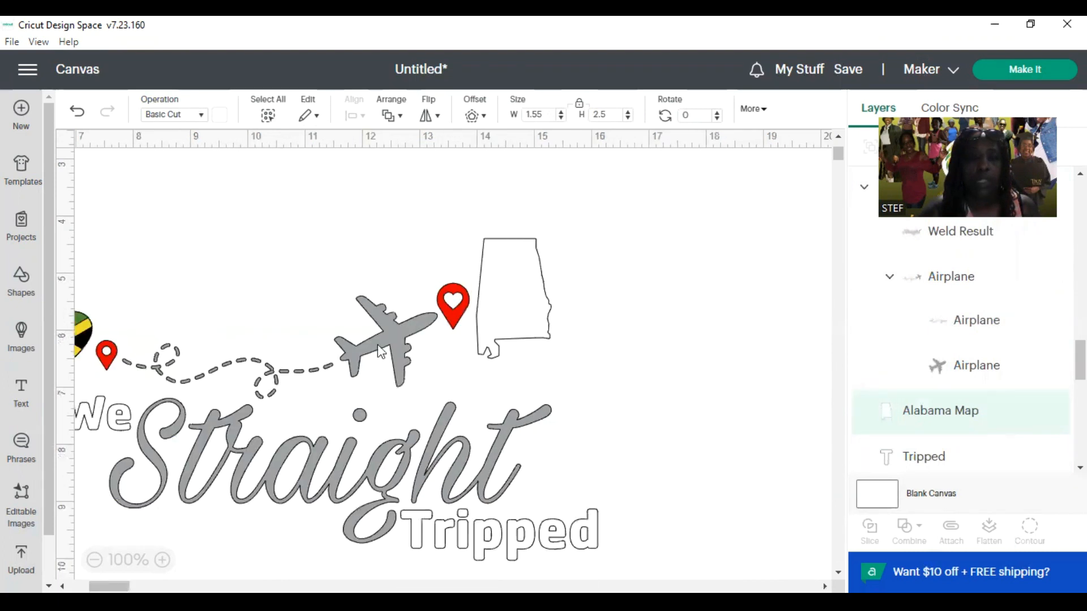
{"action": "left_click", "coordinate": [381, 351]}
{"action": "right_click", "coordinate": [454, 294]}
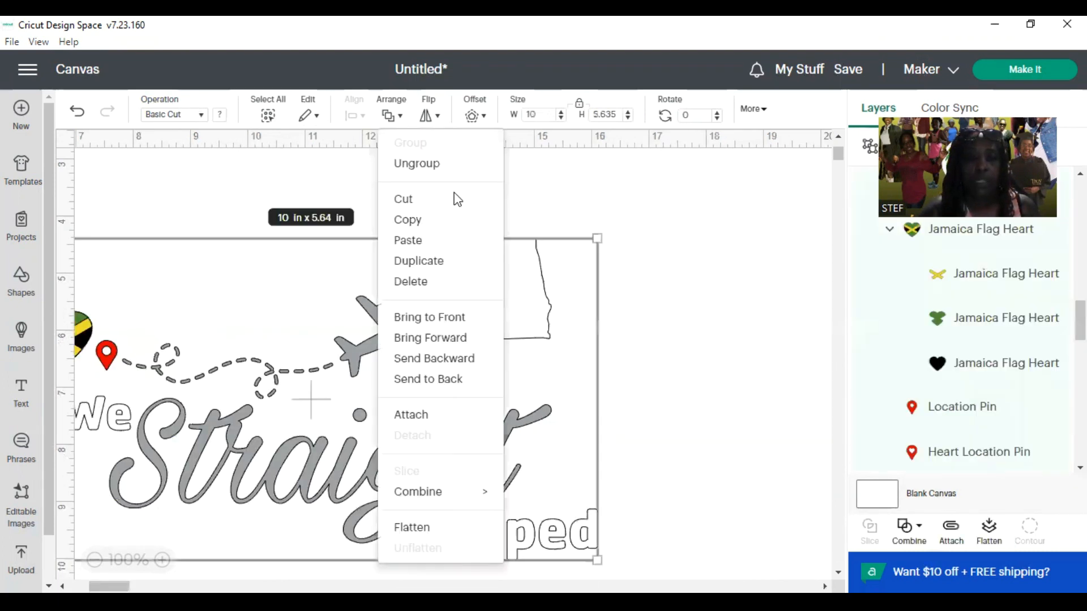
{"action": "left_click", "coordinate": [416, 170]}
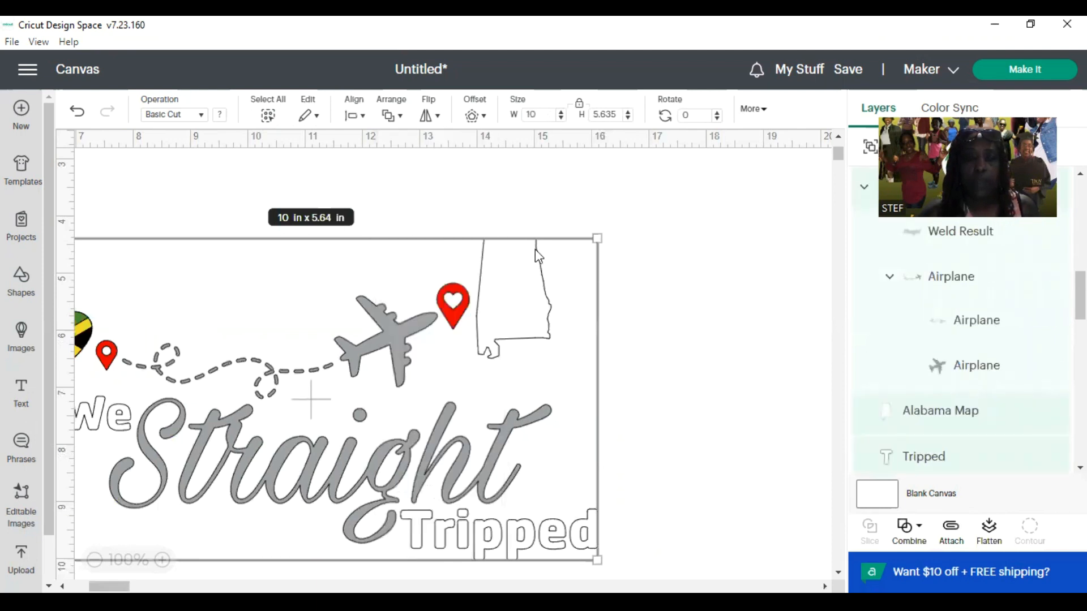
Step: Set the height of the Alabama outline in the 10 in wide design to 2.25 in
{"action": "left_click", "coordinate": [533, 243]}
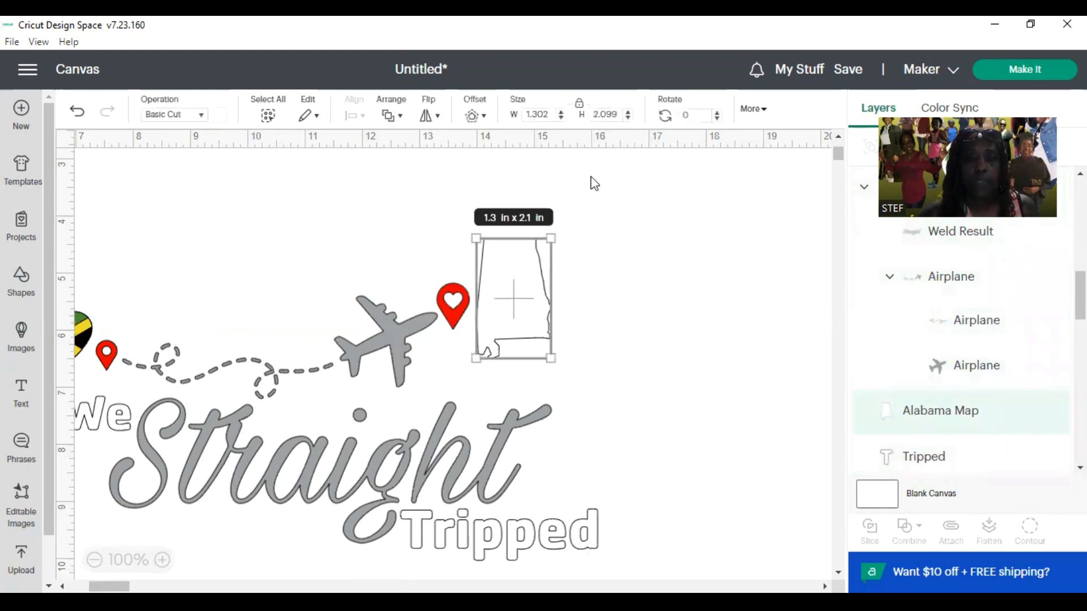
{"action": "left_click", "coordinate": [593, 113]}
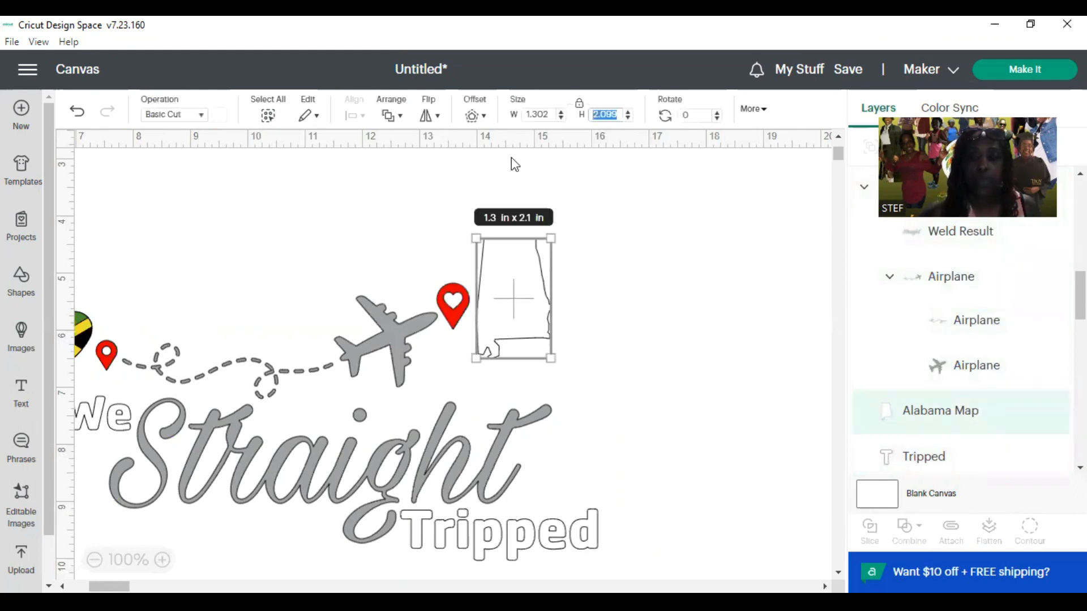
{"action": "type", "text": "2.2"}
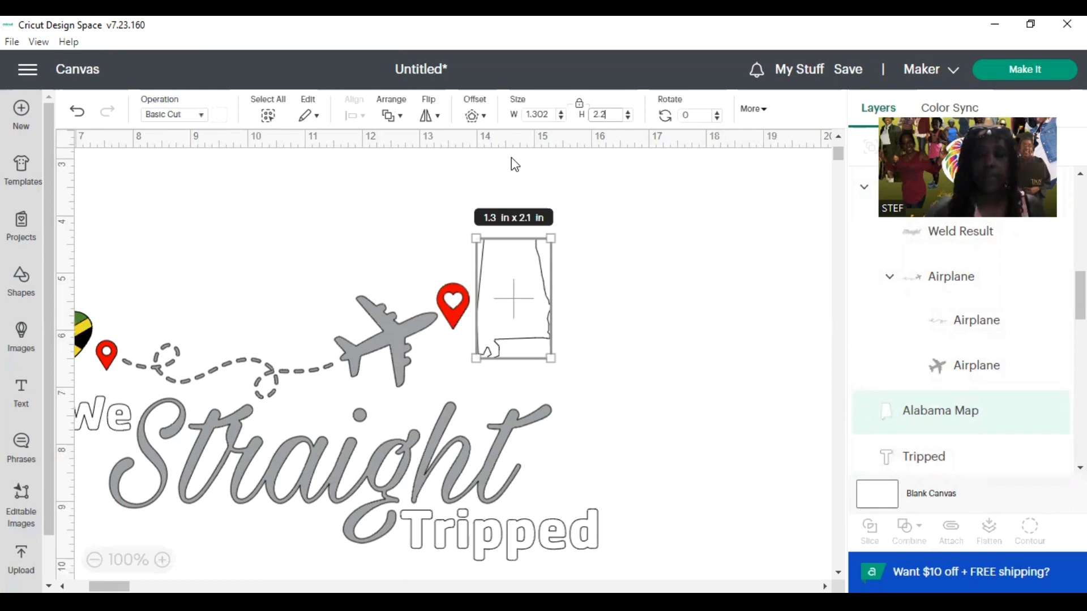
{"action": "type", "text": "5"}
{"action": "key", "text": "Return"}
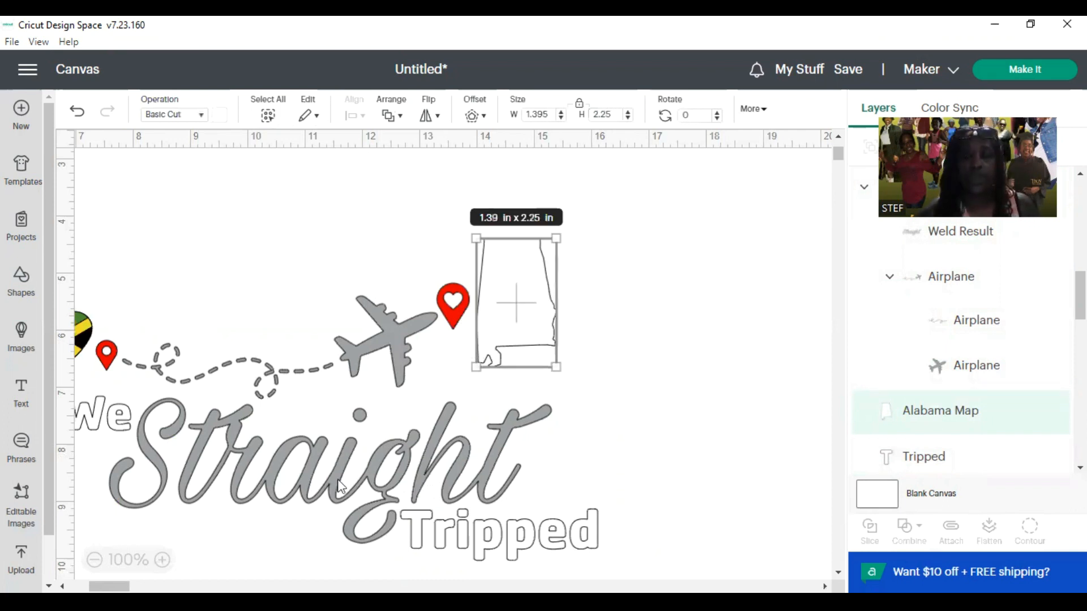
{"action": "scroll", "coordinate": [498, 453], "scroll_direction": "down", "scroll_amount": 2}
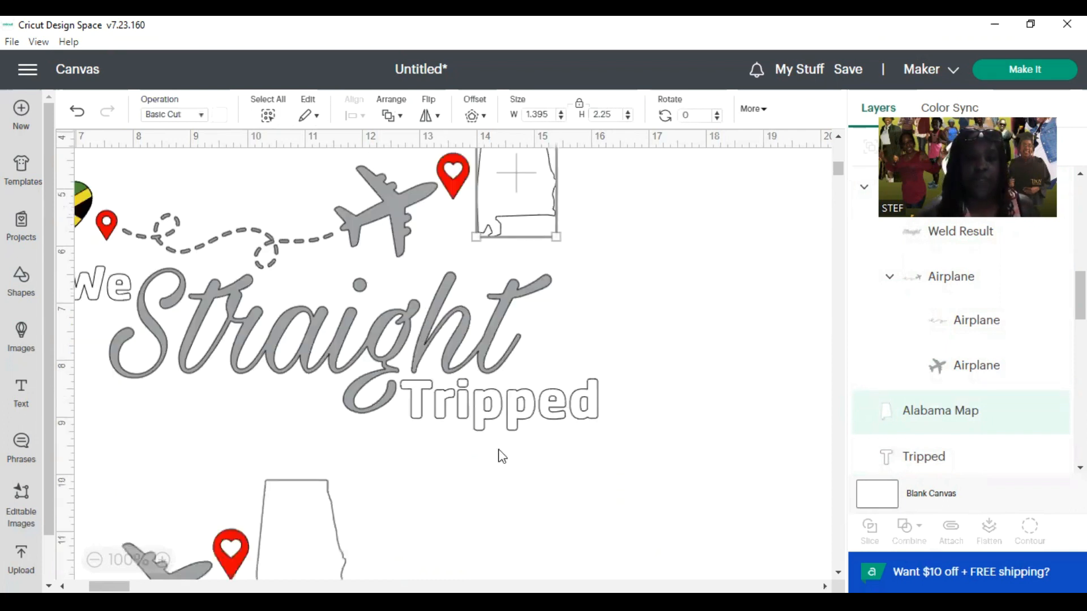
{"action": "scroll", "coordinate": [333, 473], "scroll_direction": "down", "scroll_amount": 4}
{"action": "scroll", "coordinate": [349, 396], "scroll_direction": "down", "scroll_amount": 5}
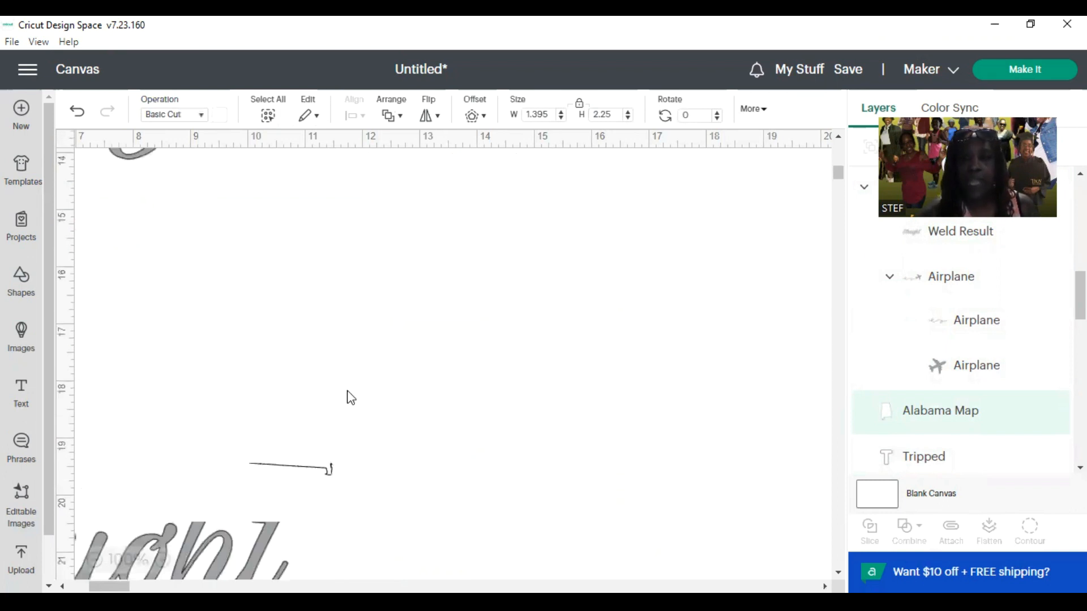
Step: Check the resized state outlines across the designs and send the whole project to mat preparation
{"action": "scroll", "coordinate": [284, 470], "scroll_direction": "down", "scroll_amount": 2}
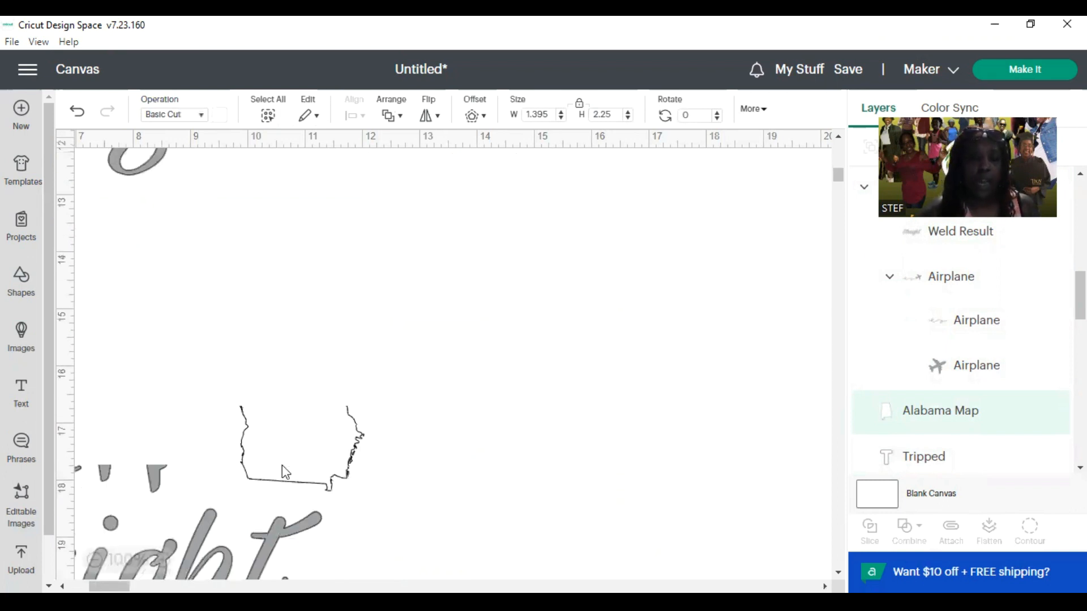
{"action": "scroll", "coordinate": [129, 183], "scroll_direction": "down", "scroll_amount": 3}
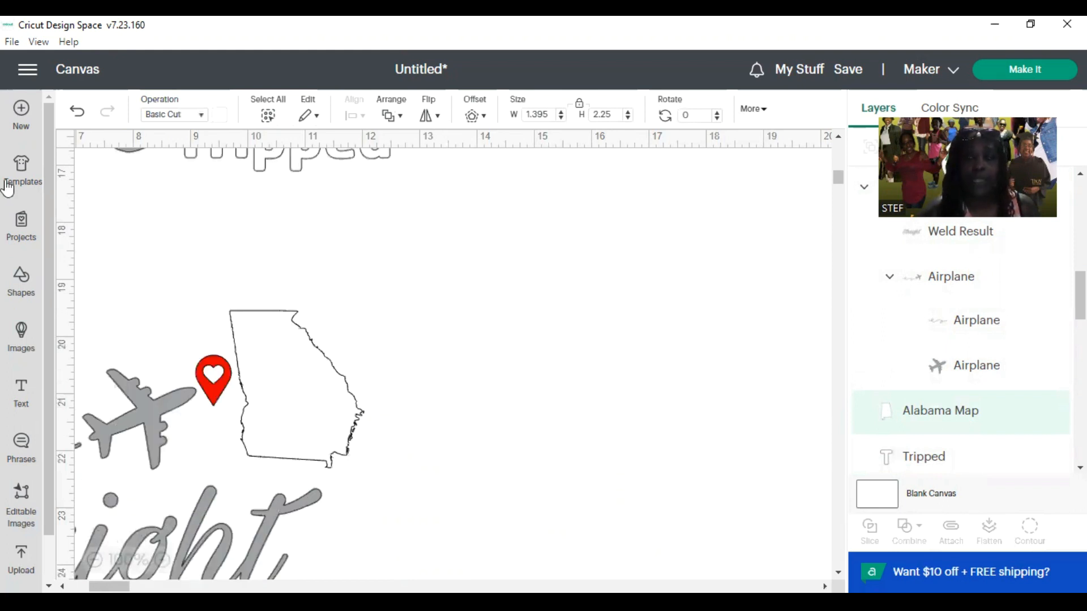
{"action": "scroll", "coordinate": [413, 238], "scroll_direction": "up", "scroll_amount": 3}
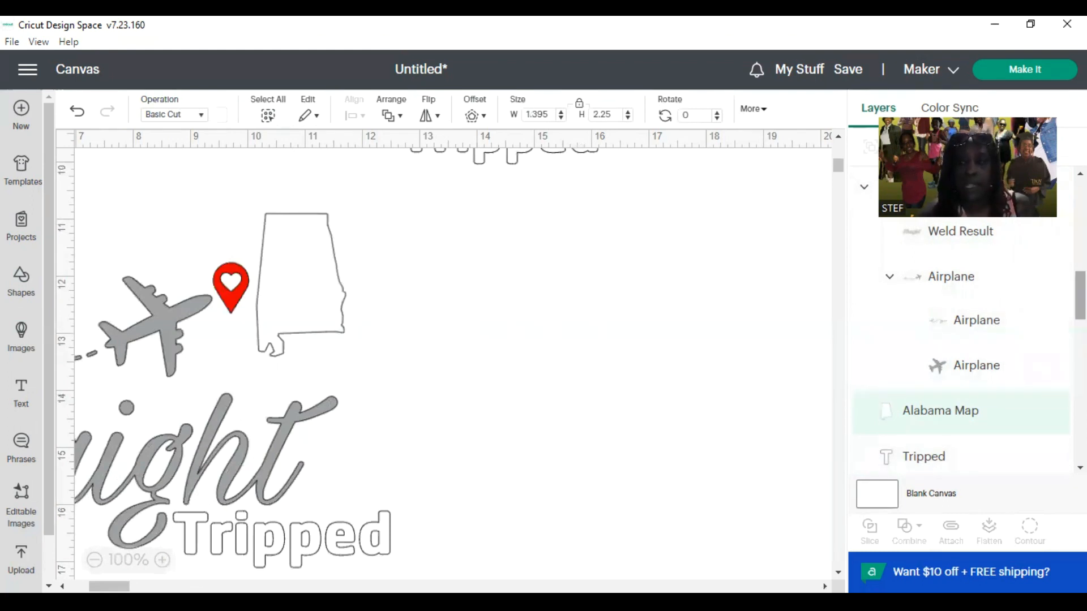
{"action": "scroll", "coordinate": [1008, 82], "scroll_direction": "down", "scroll_amount": 1}
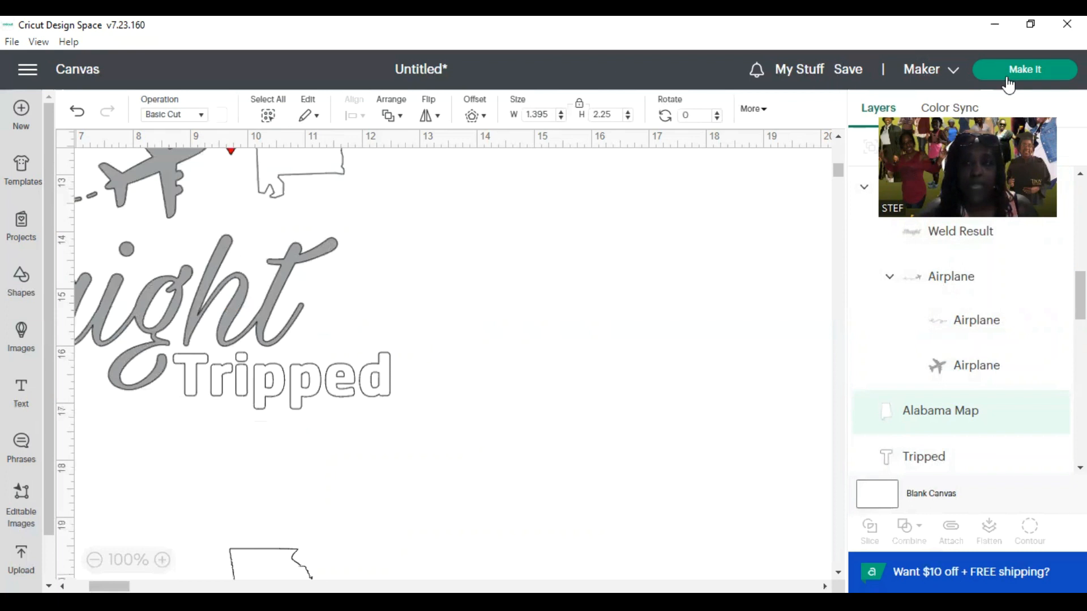
{"action": "left_click", "coordinate": [1006, 85]}
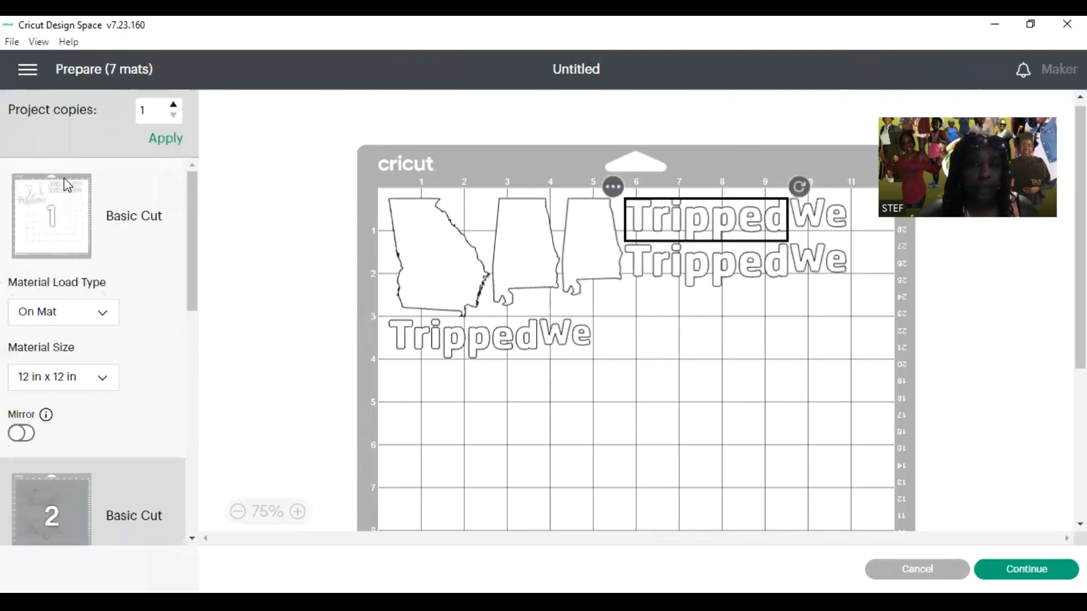
Step: Spread out the lowest "Tripped" and "We" pieces and the Georgia and two Alabama outlines on the first mat
{"action": "left_click_drag", "start_coordinate": [578, 348], "coordinate": [818, 400]}
{"action": "left_click", "coordinate": [478, 352]}
{"action": "left_click_drag", "start_coordinate": [517, 407], "coordinate": [622, 483]}
{"action": "left_click_drag", "start_coordinate": [538, 266], "coordinate": [709, 436]}
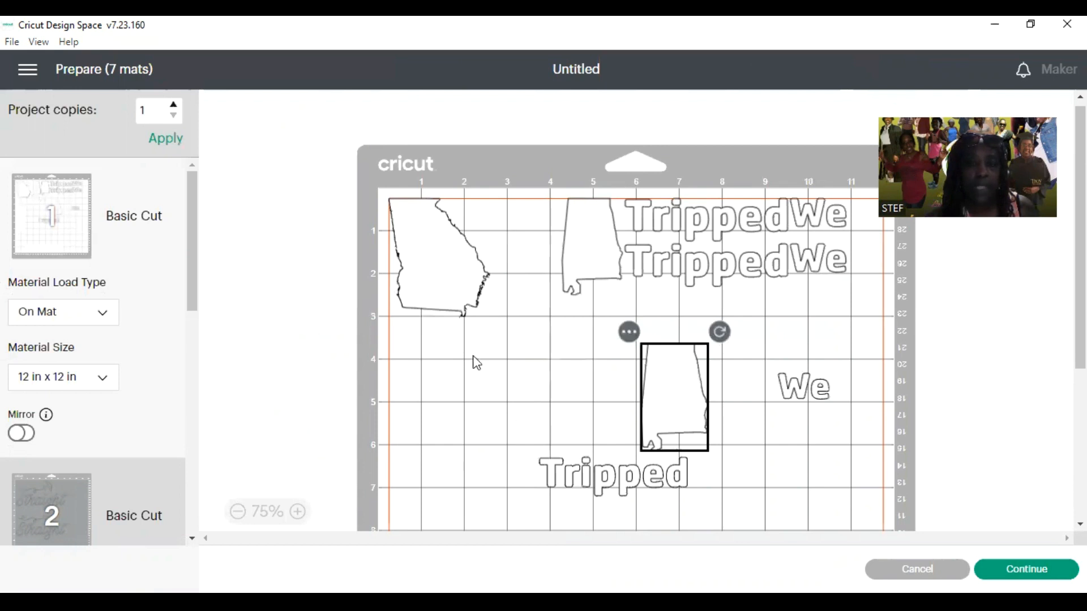
{"action": "left_click_drag", "start_coordinate": [434, 304], "coordinate": [462, 343]}
{"action": "left_click_drag", "start_coordinate": [583, 279], "coordinate": [557, 340]}
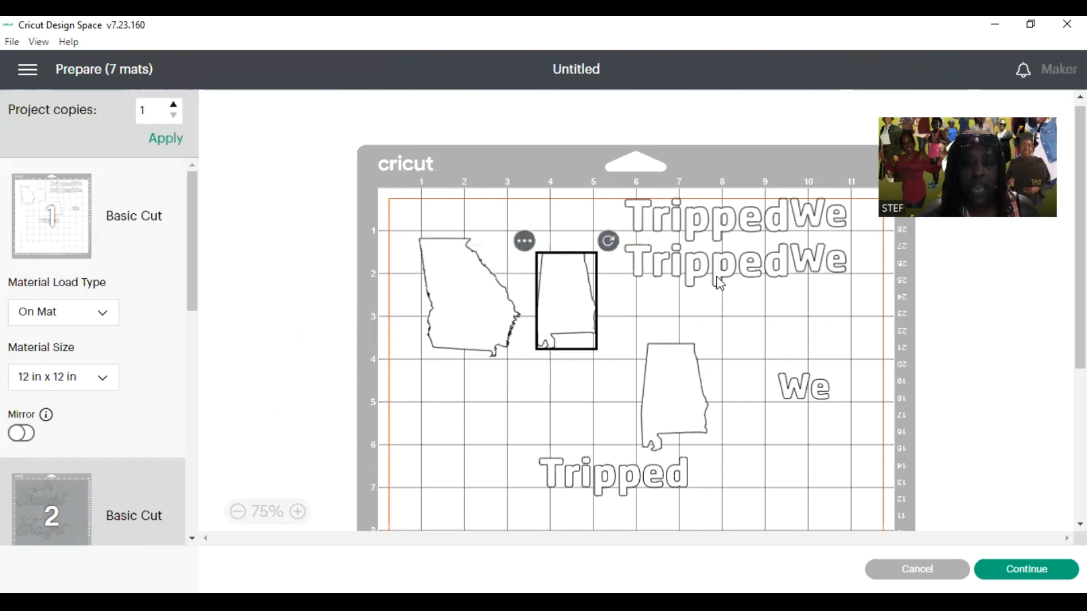
Step: Reposition the "Tripped" and "We" words around the state outlines, and nudge the Georgia outline inward on the first mat
{"action": "left_click_drag", "start_coordinate": [713, 271], "coordinate": [690, 315]}
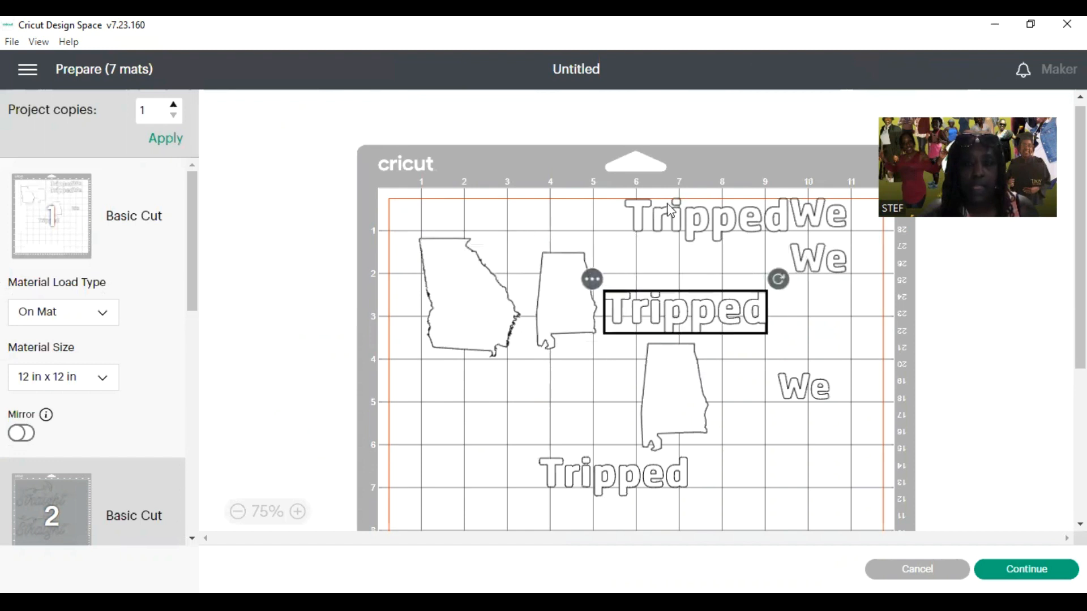
{"action": "left_click_drag", "start_coordinate": [671, 258], "coordinate": [654, 300]}
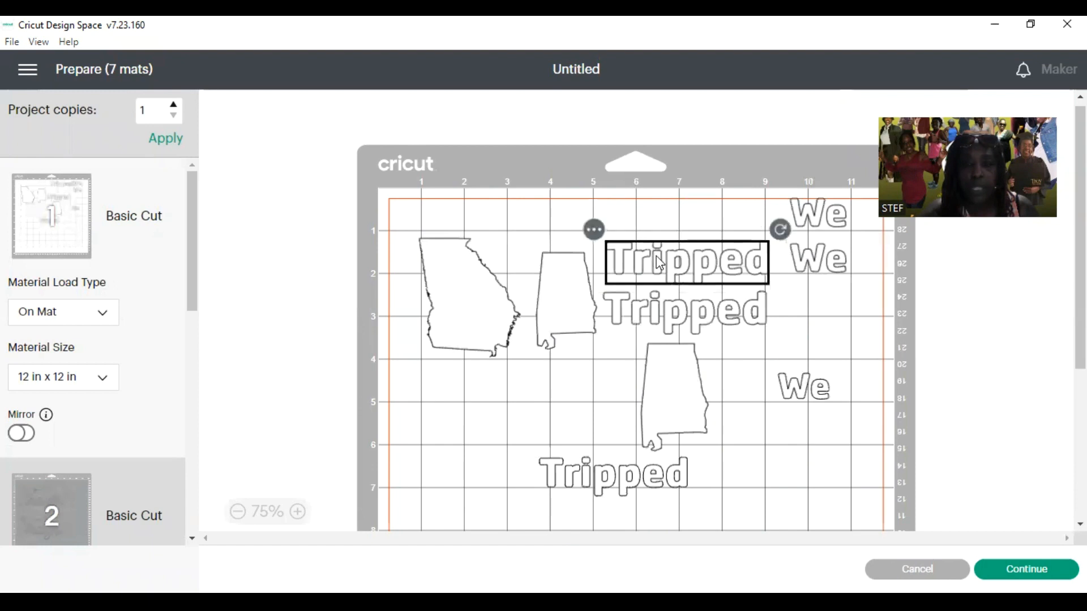
{"action": "left_click_drag", "start_coordinate": [808, 262], "coordinate": [784, 354]}
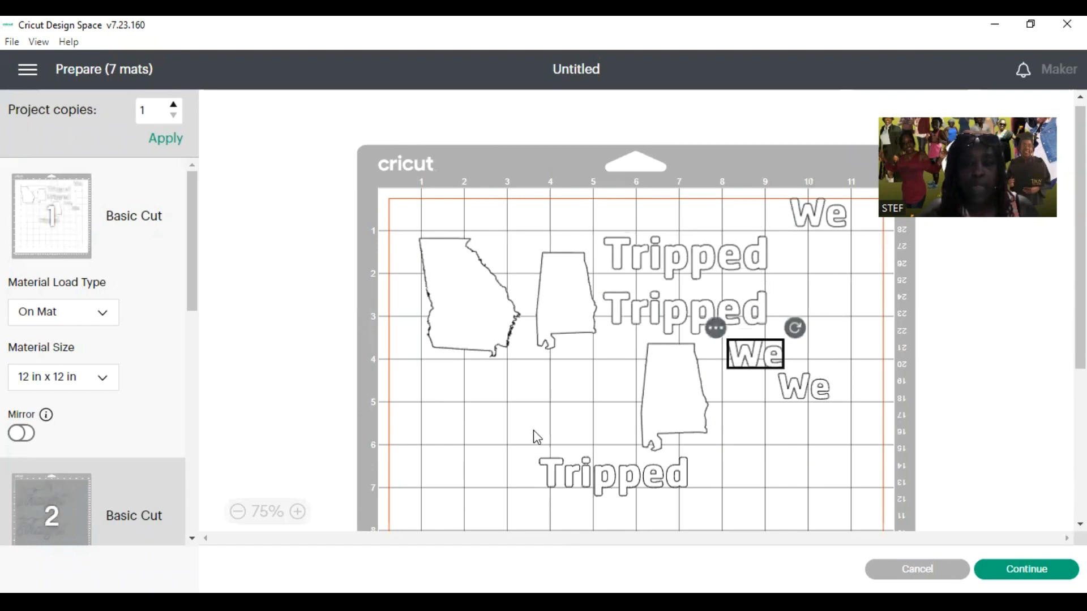
{"action": "left_click_drag", "start_coordinate": [605, 482], "coordinate": [531, 400]}
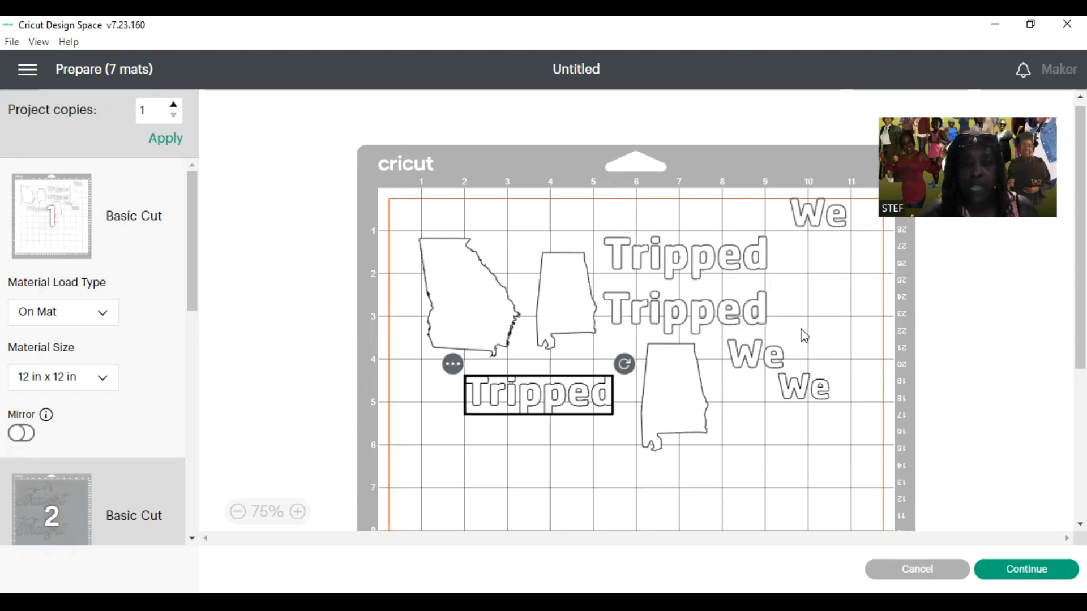
{"action": "left_click_drag", "start_coordinate": [808, 218], "coordinate": [803, 324]}
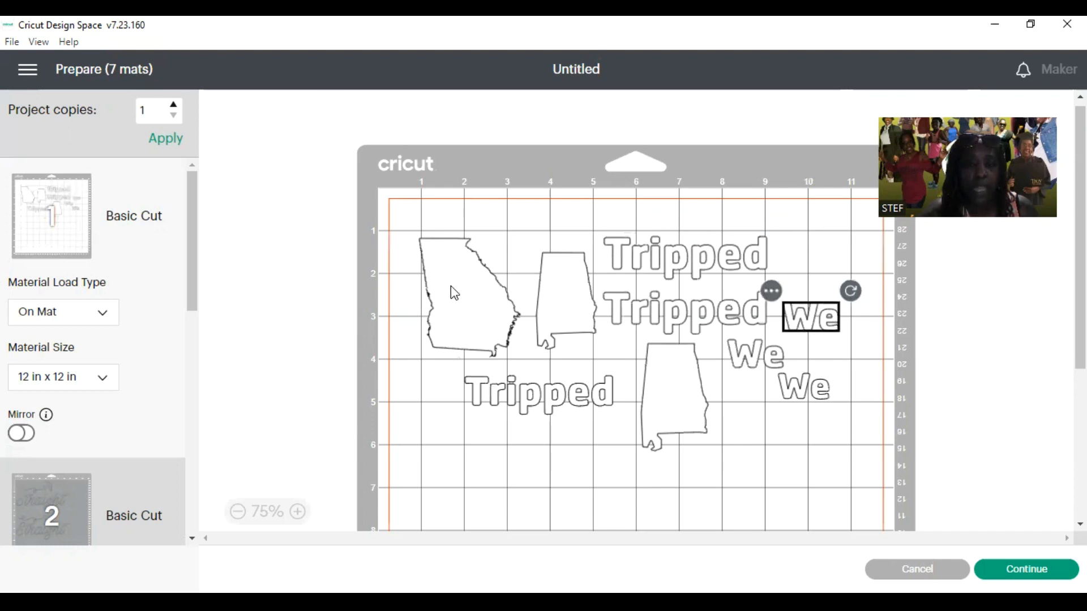
{"action": "left_click_drag", "start_coordinate": [451, 289], "coordinate": [458, 292]}
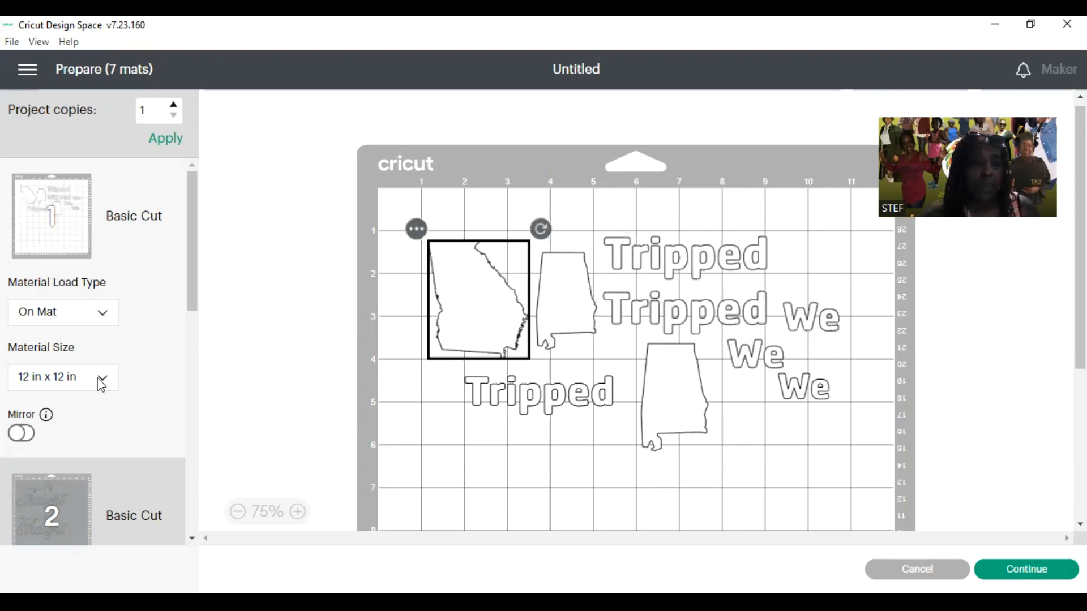
Step: Mirror the first mat's layout and check the mirrored pieces down to the mat's lower edge
{"action": "left_click", "coordinate": [22, 435]}
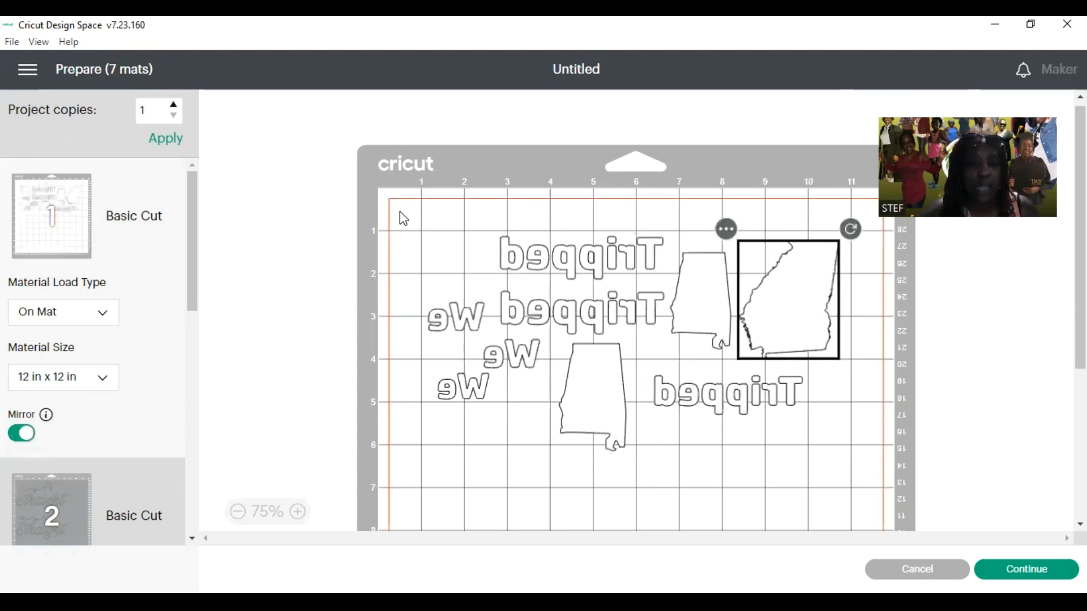
{"action": "scroll", "coordinate": [407, 206], "scroll_direction": "down", "scroll_amount": 3}
{"action": "scroll", "coordinate": [250, 245], "scroll_direction": "down", "scroll_amount": 2}
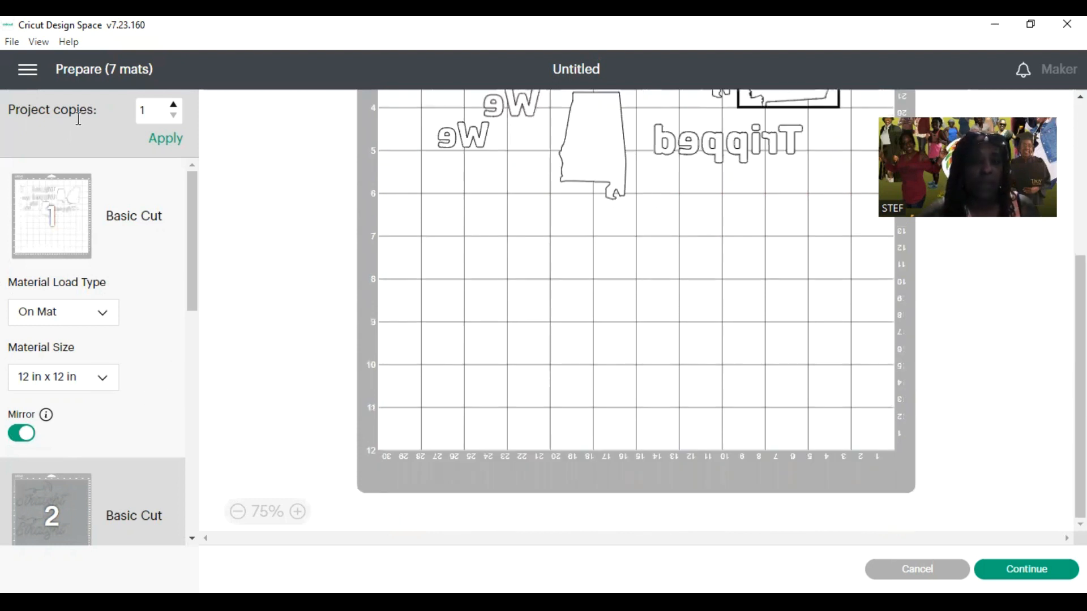
Step: Review the list of mats and set the material size of the second mat, with the grey "Straight" designs, to 12 in x 19 in
{"action": "scroll", "coordinate": [138, 378], "scroll_direction": "down", "scroll_amount": 2}
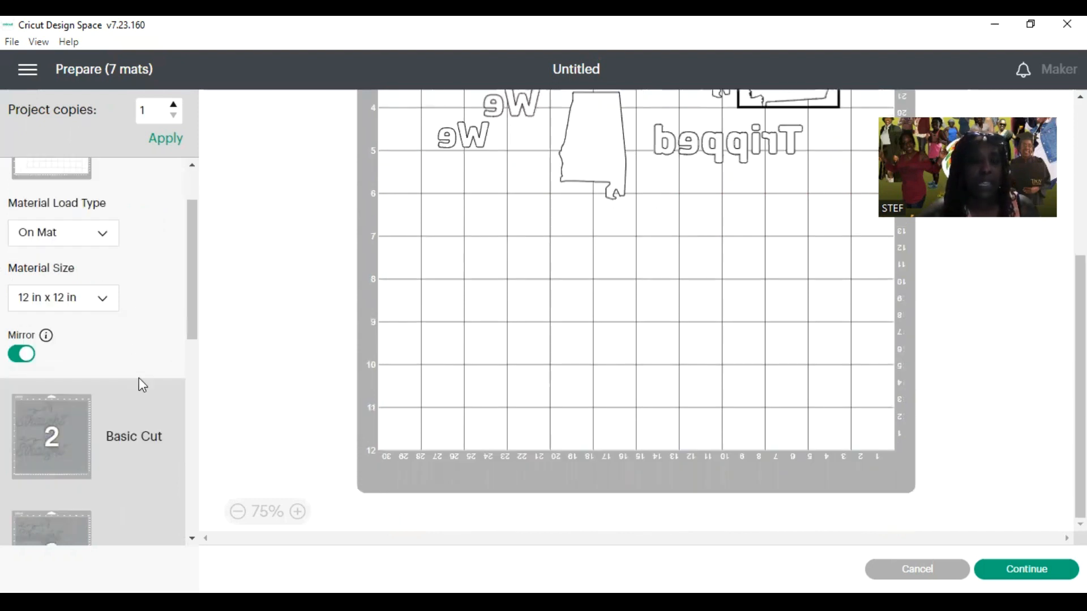
{"action": "scroll", "coordinate": [145, 401], "scroll_direction": "down", "scroll_amount": 5}
{"action": "scroll", "coordinate": [153, 194], "scroll_direction": "down", "scroll_amount": 5}
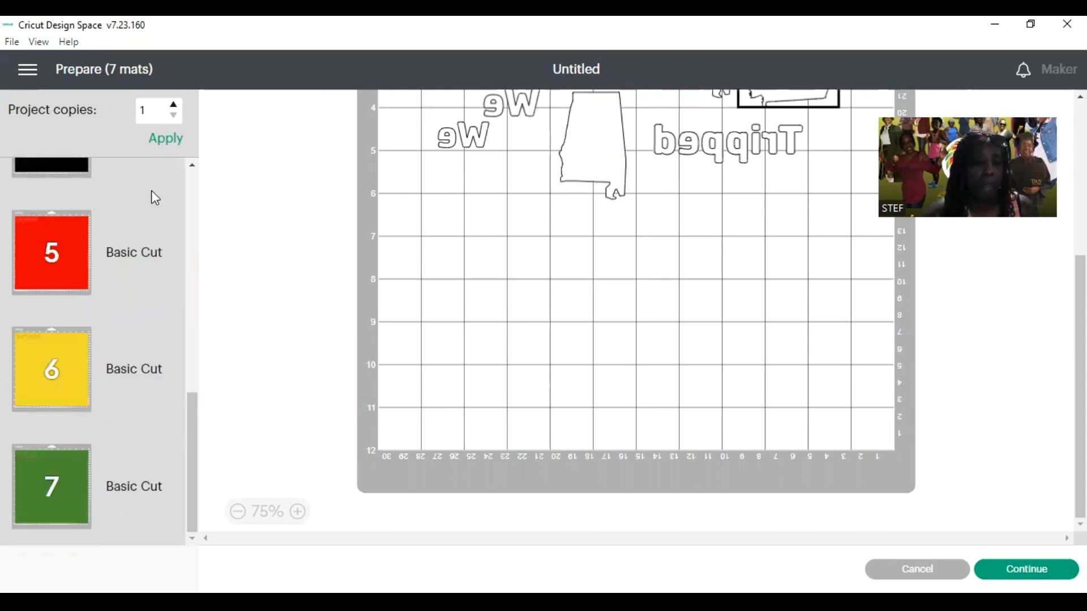
{"action": "left_click_drag", "start_coordinate": [192, 454], "coordinate": [208, 282]}
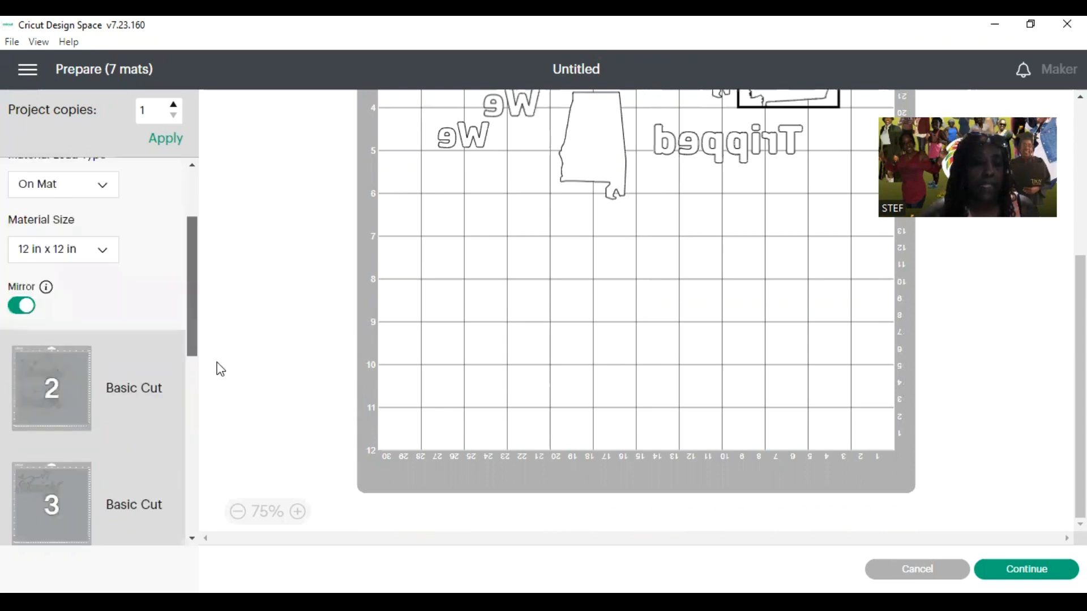
{"action": "scroll", "coordinate": [222, 310], "scroll_direction": "down", "scroll_amount": 3}
{"action": "scroll", "coordinate": [128, 307], "scroll_direction": "up", "scroll_amount": 2}
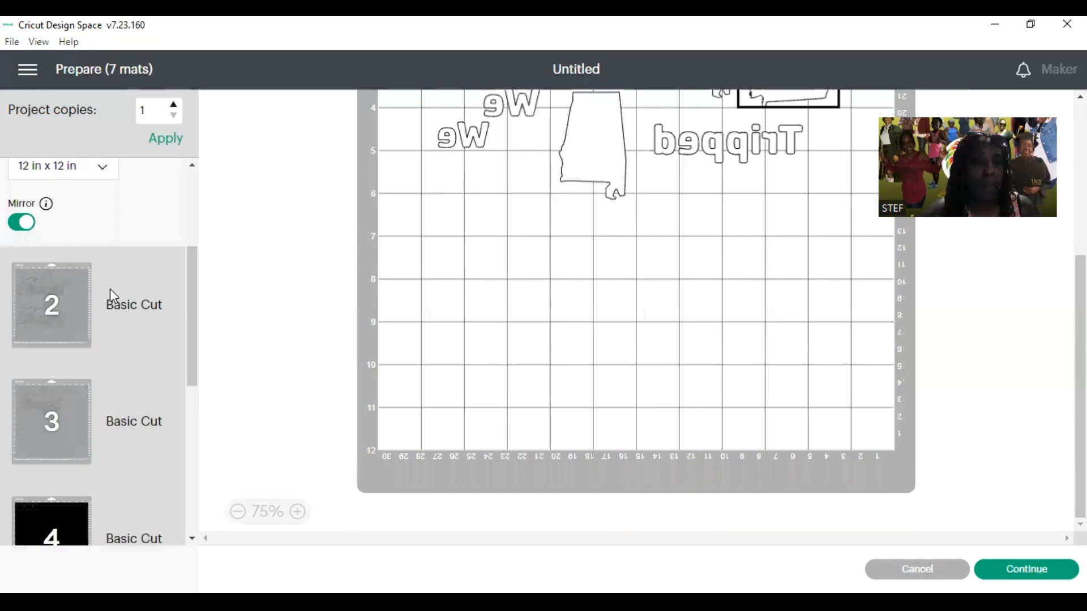
{"action": "left_click", "coordinate": [110, 290]}
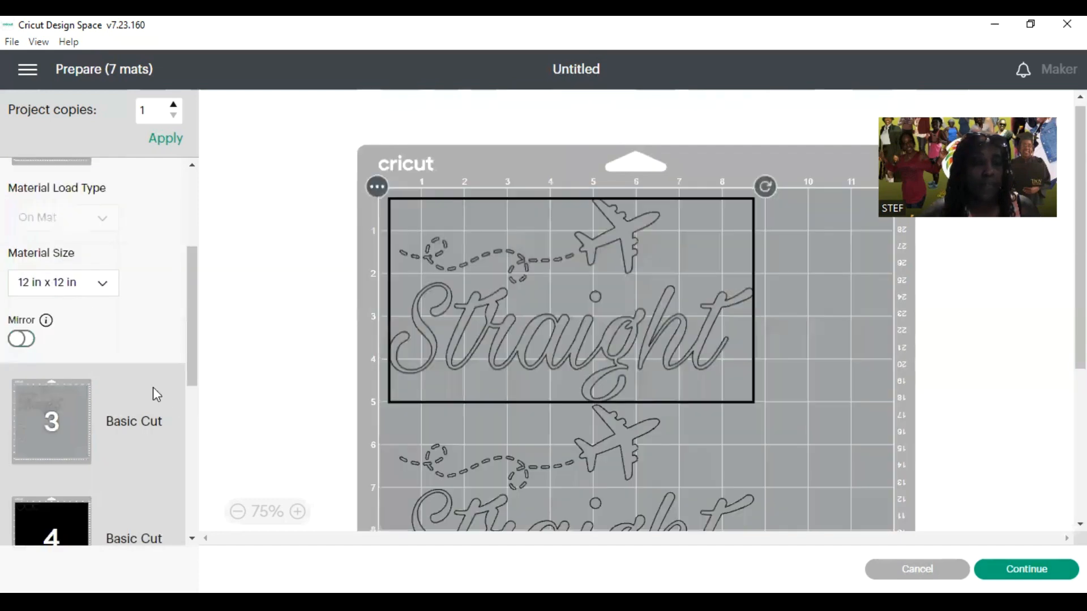
{"action": "scroll", "coordinate": [97, 342], "scroll_direction": "down", "scroll_amount": 3}
{"action": "left_click", "coordinate": [22, 283]}
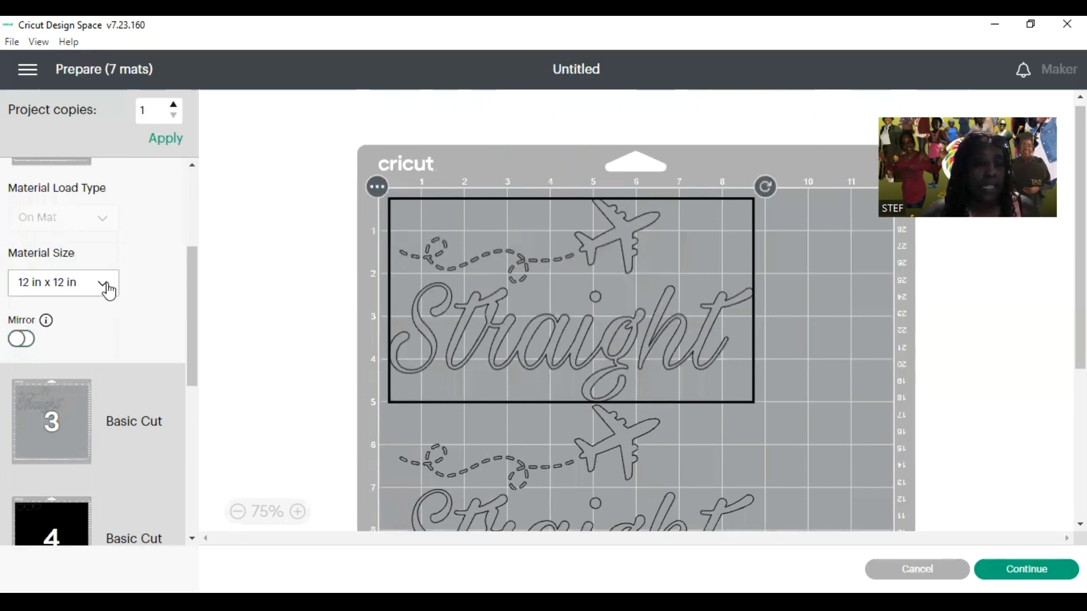
{"action": "left_click", "coordinate": [85, 288]}
{"action": "scroll", "coordinate": [74, 465], "scroll_direction": "down", "scroll_amount": 1}
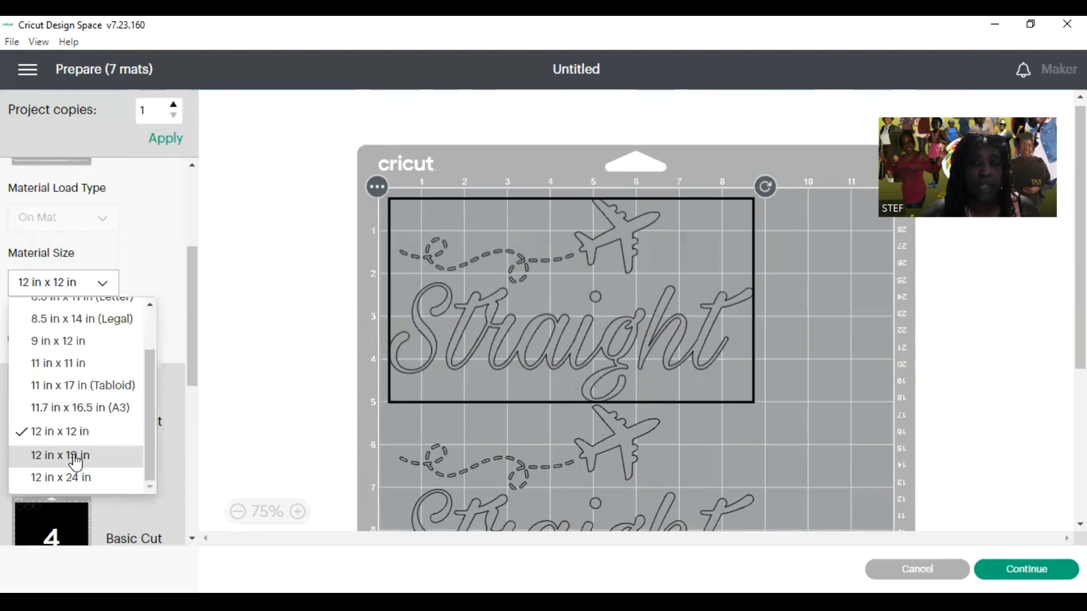
{"action": "left_click", "coordinate": [76, 462]}
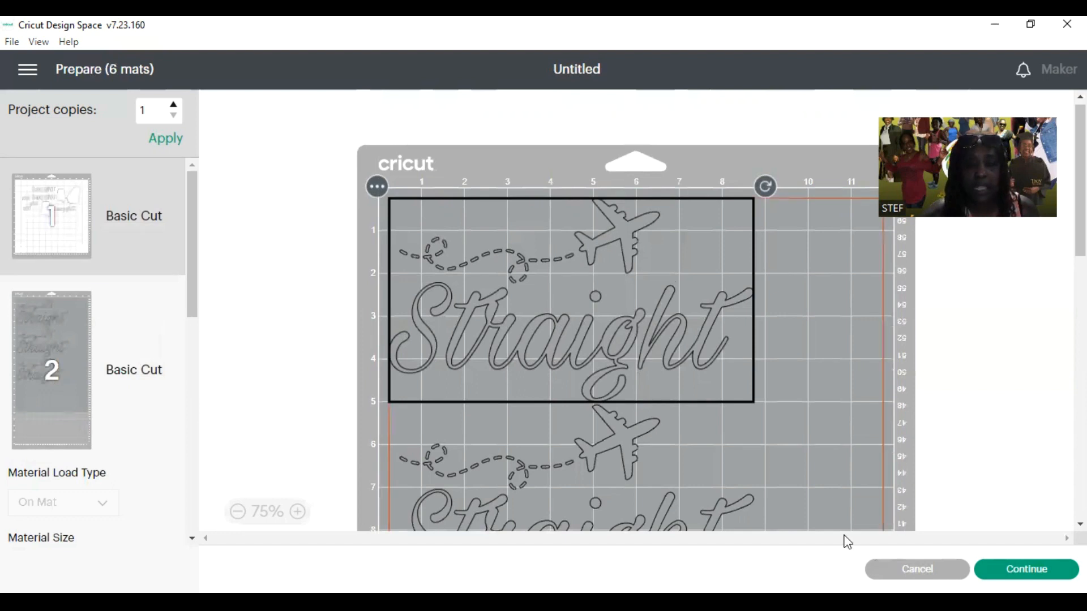
Step: Space out the three airplane and "Straight" designs on the second mat, moving them away from the material's edges
{"action": "scroll", "coordinate": [681, 385], "scroll_direction": "down", "scroll_amount": 3}
{"action": "scroll", "coordinate": [668, 497], "scroll_direction": "down", "scroll_amount": 1}
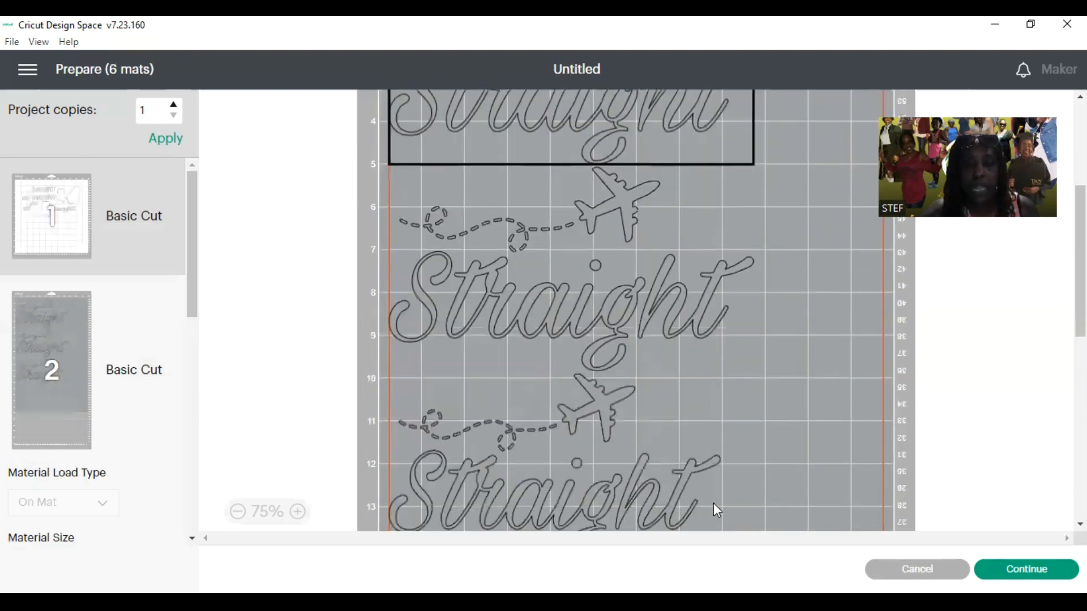
{"action": "left_click_drag", "start_coordinate": [661, 491], "coordinate": [743, 511]}
{"action": "scroll", "coordinate": [708, 396], "scroll_direction": "down", "scroll_amount": 4}
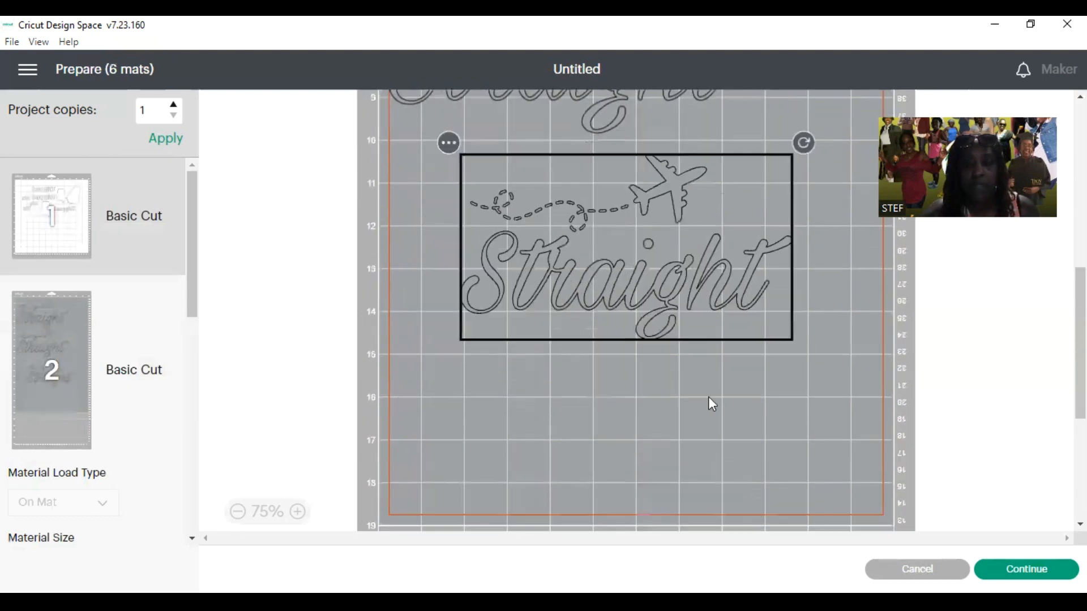
{"action": "left_click_drag", "start_coordinate": [677, 320], "coordinate": [651, 322]}
{"action": "scroll", "coordinate": [711, 357], "scroll_direction": "up", "scroll_amount": 3}
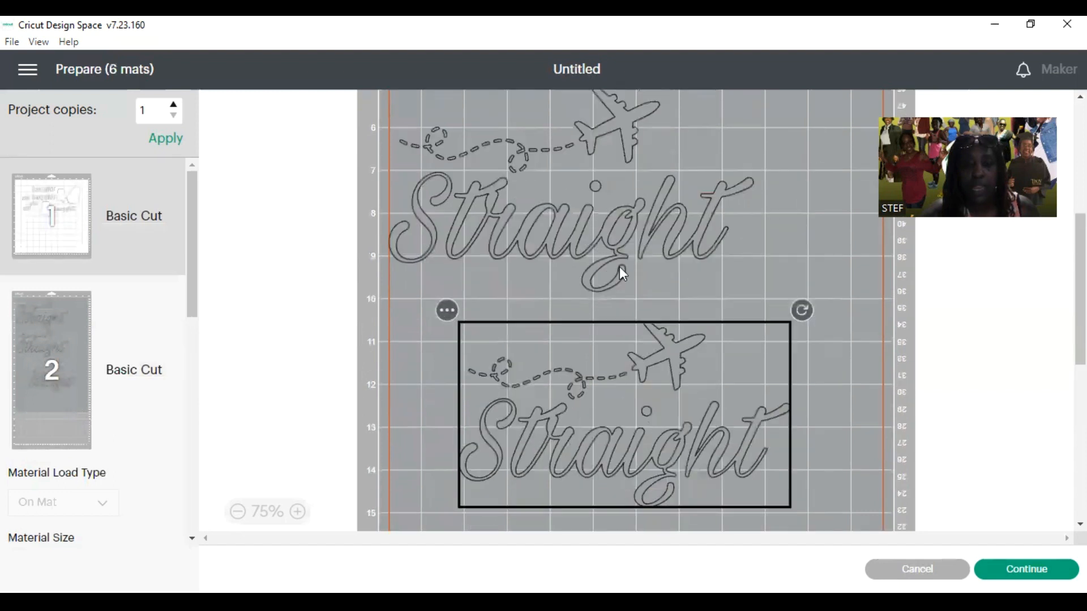
{"action": "left_click_drag", "start_coordinate": [650, 269], "coordinate": [662, 290]}
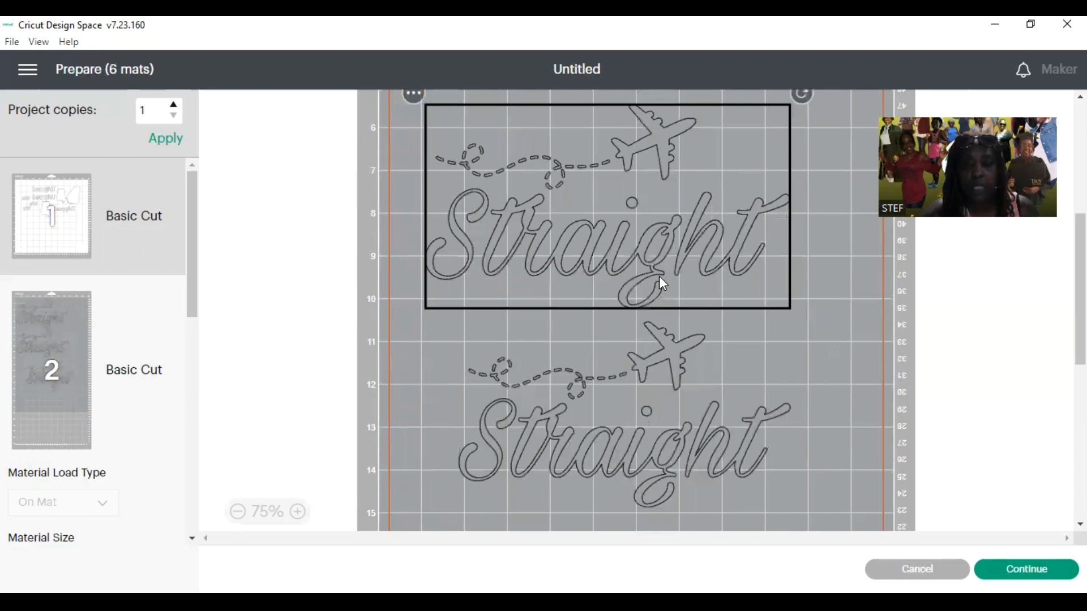
{"action": "scroll", "coordinate": [696, 338], "scroll_direction": "up", "scroll_amount": 6}
{"action": "left_click", "coordinate": [711, 341]}
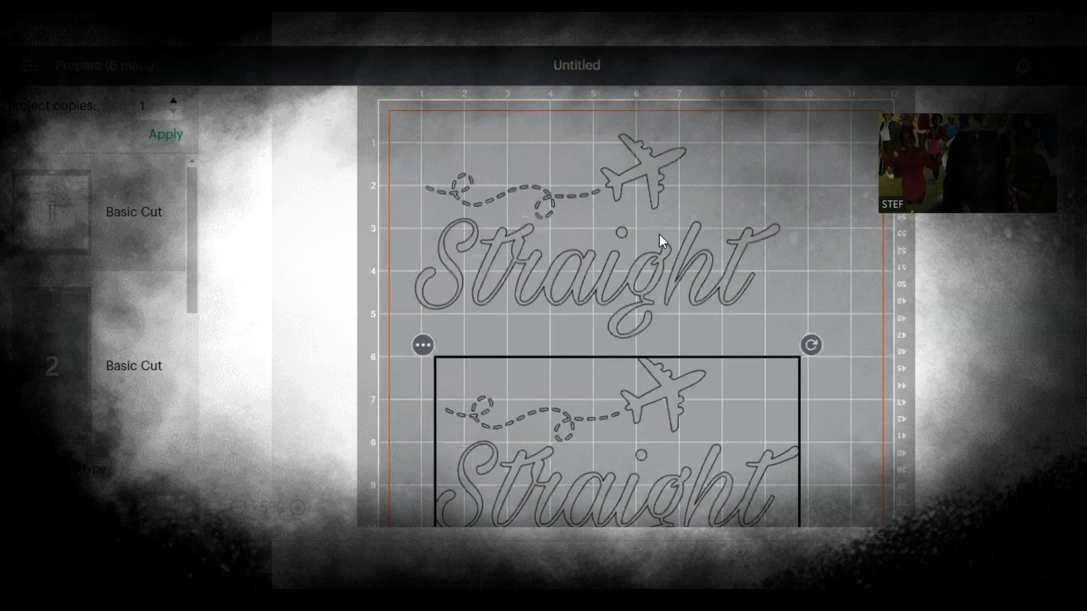
{"action": "left_click", "coordinate": [641, 207]}
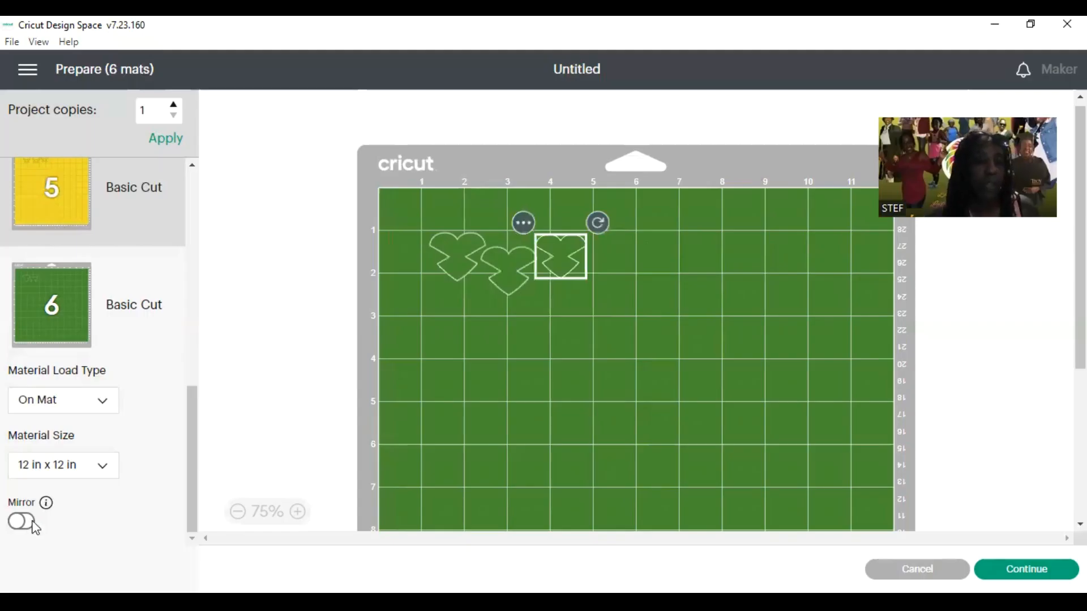
Step: Mirror the sixth mat, which holds the green heart pieces
{"action": "left_click", "coordinate": [23, 522]}
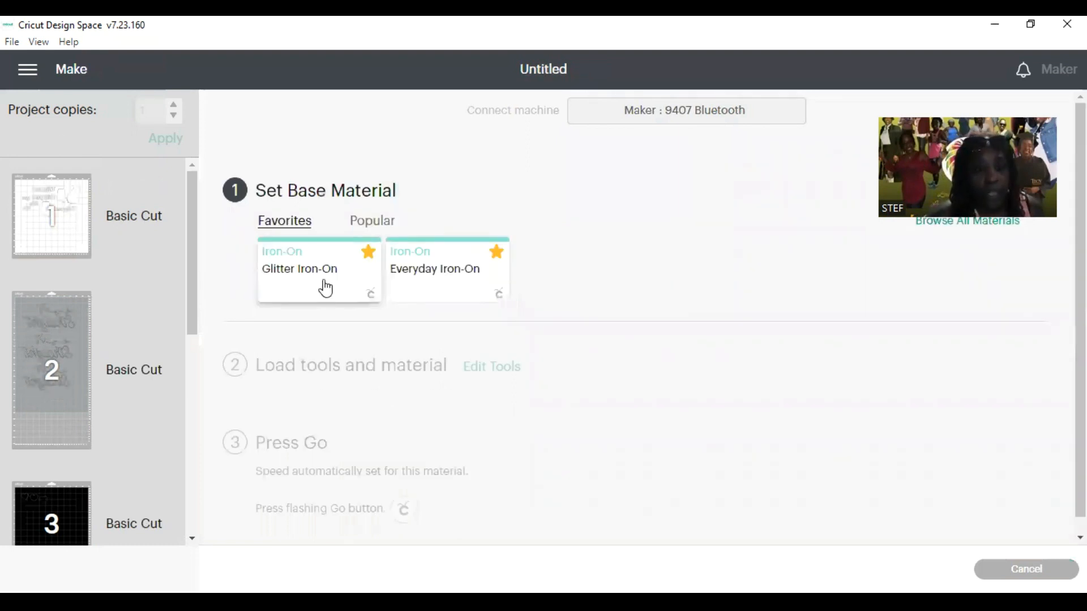
Step: Set the base material to Glitter Iron-On, and review the required tools and the mats queued for cutting
{"action": "left_click", "coordinate": [325, 288]}
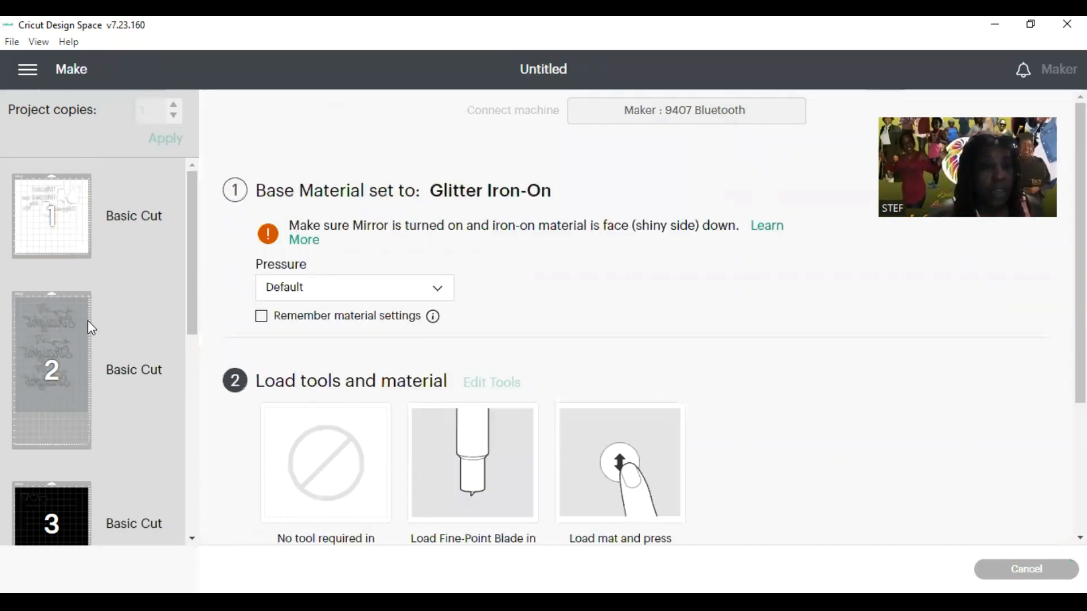
{"action": "scroll", "coordinate": [311, 391], "scroll_direction": "down", "scroll_amount": 4}
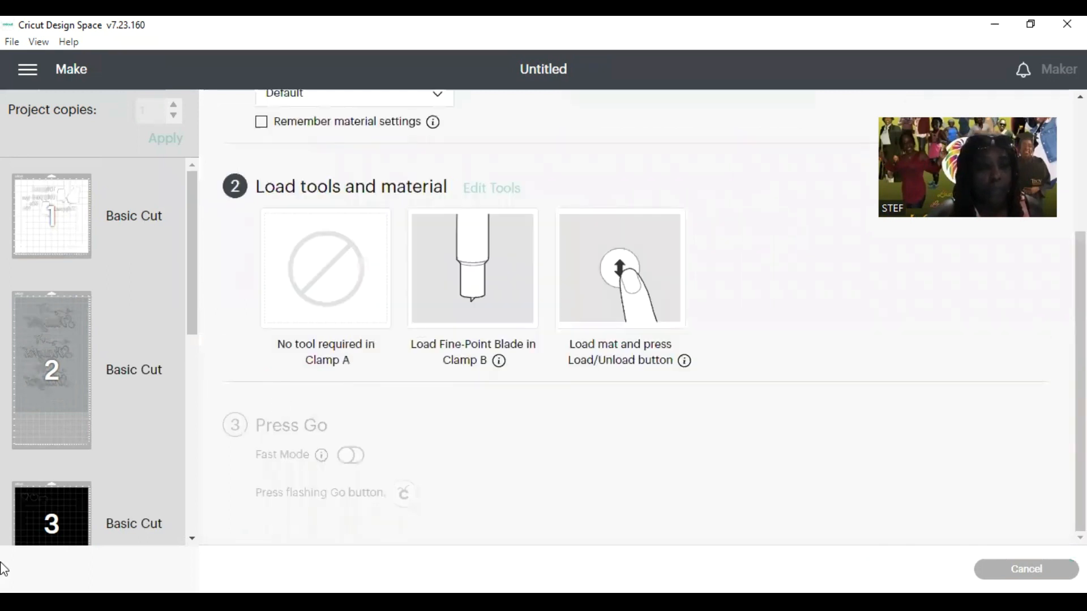
{"action": "scroll", "coordinate": [51, 487], "scroll_direction": "down", "scroll_amount": 5}
{"action": "scroll", "coordinate": [52, 477], "scroll_direction": "up", "scroll_amount": 6}
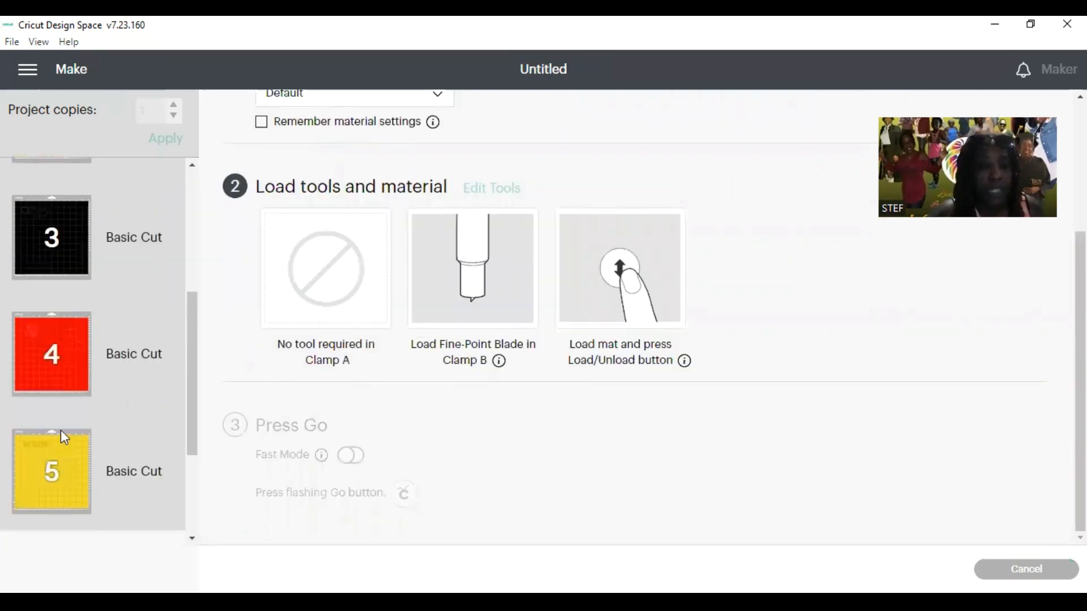